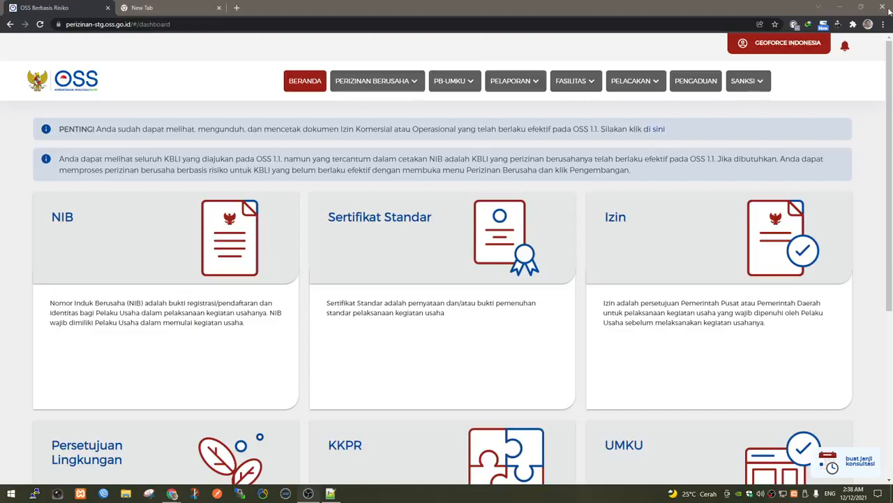
Open oss.go.id in a new Chrome tab and go to its login page via MASUK SEKARANG.
left_click(159, 10)
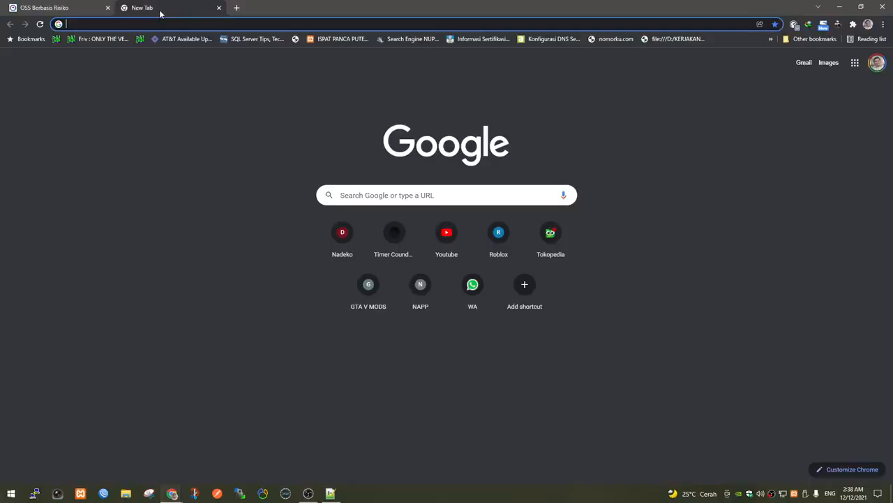
type("oss.go.id")
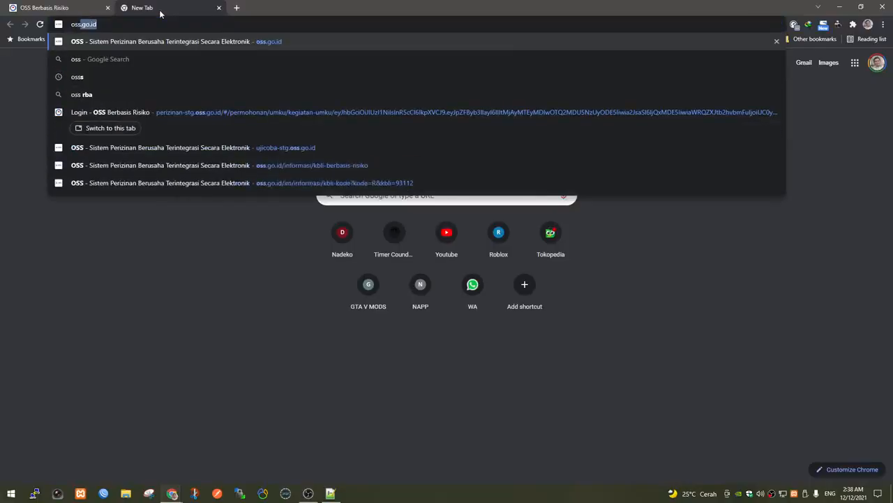
key("Return")
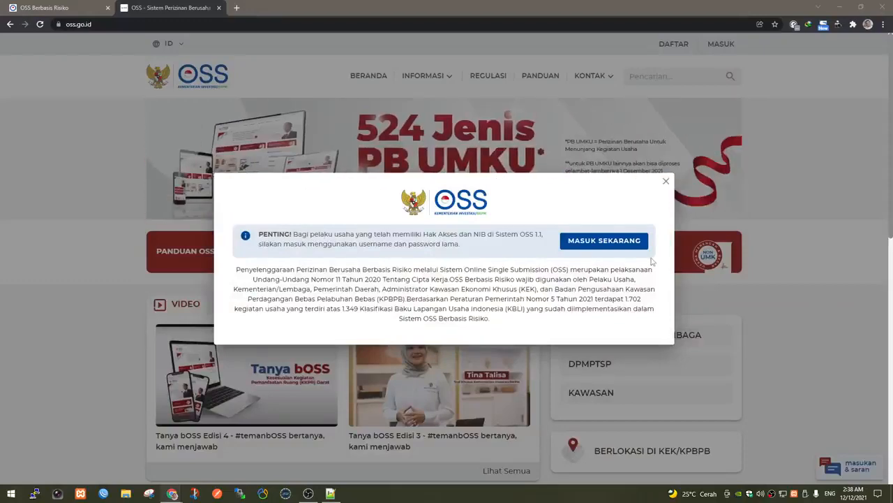
left_click(605, 241)
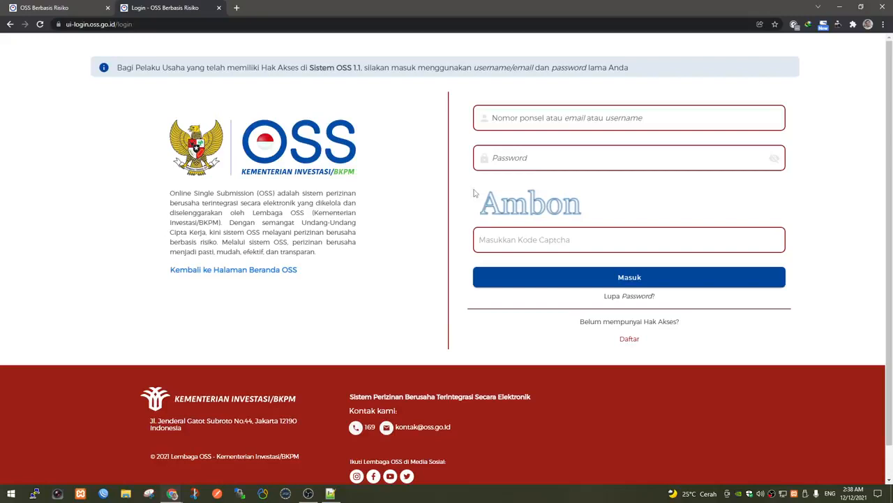
Log in to OSS RBA by pasting the account username and password and entering the captcha.
left_click(554, 117)
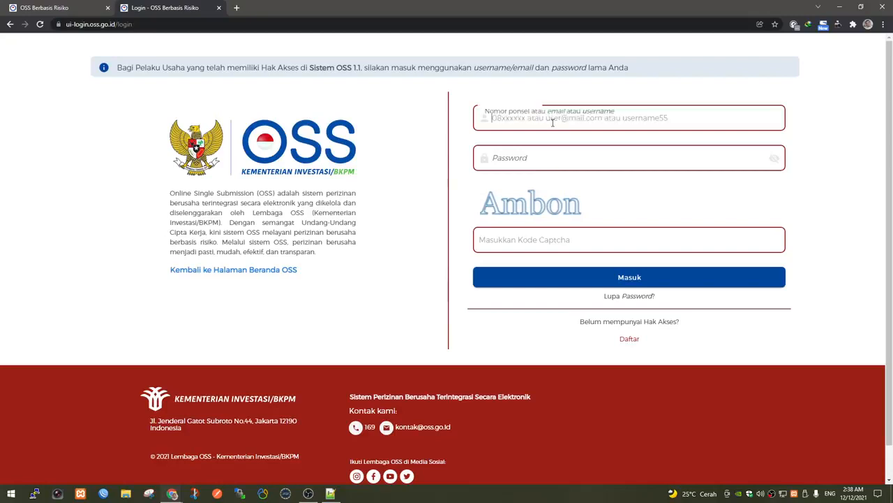
right_click(554, 118)
left_click(597, 187)
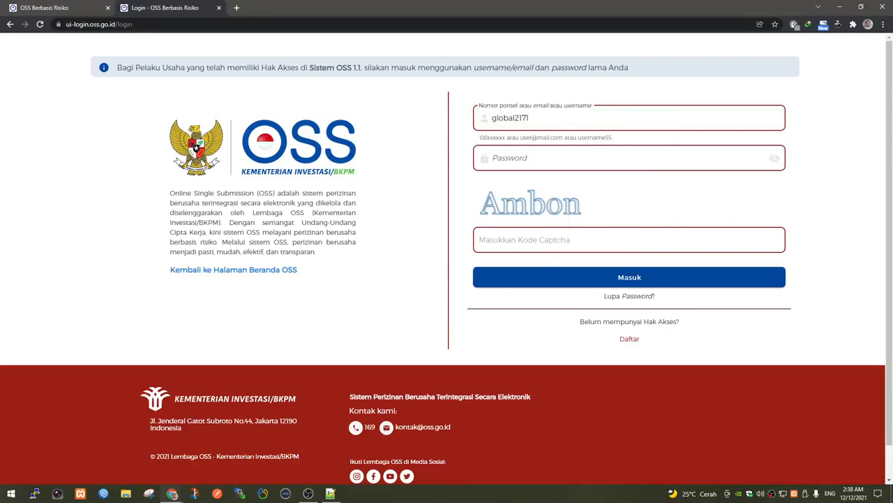
key("alt+Tab")
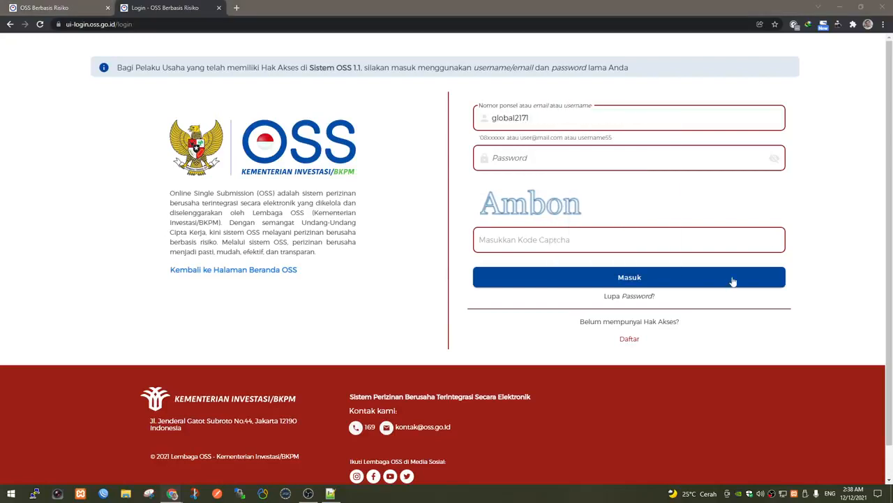
left_click(554, 159)
right_click(554, 161)
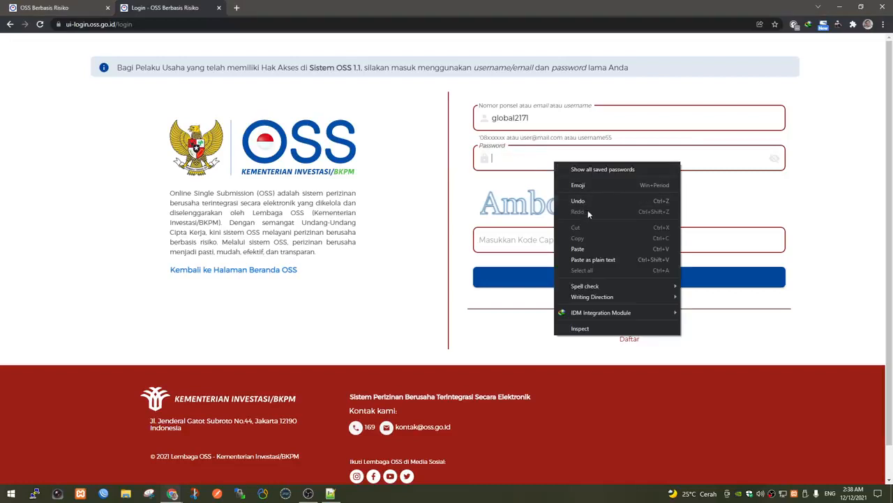
left_click(580, 249)
left_click(543, 240)
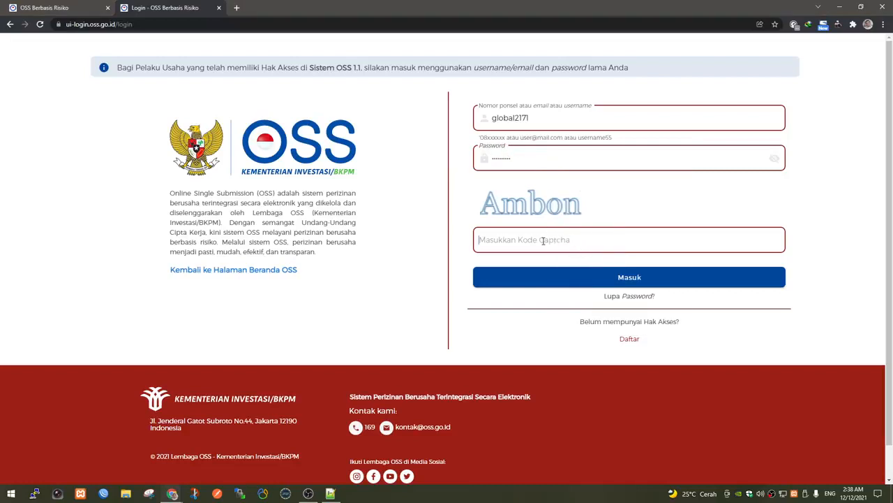
type("Ambon")
key("Return")
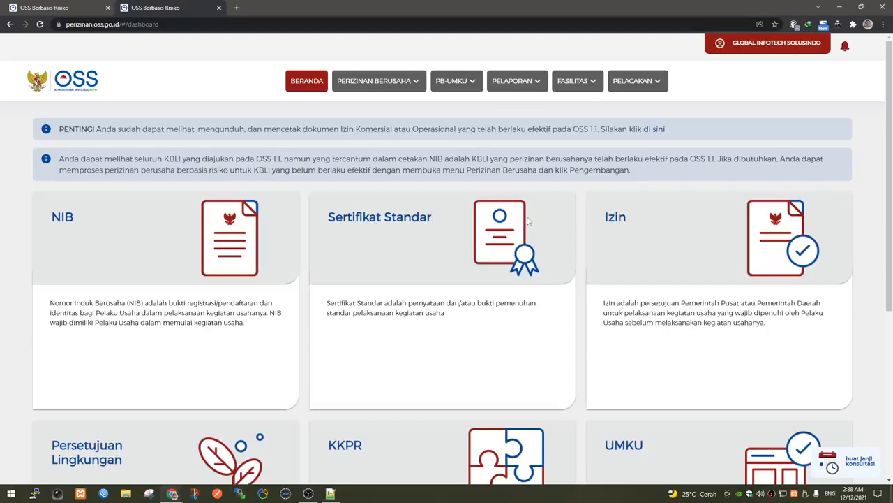
Open PERIZINAN BERUSAHA > PENGEMBANGAN, acknowledge the NIB notice, and start Tambah Bidang Usaha.
left_click(395, 82)
left_click(374, 167)
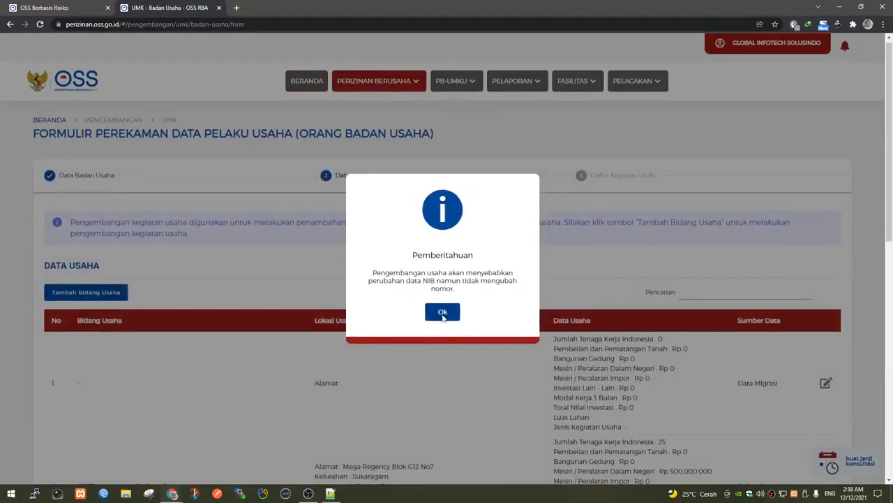
left_click(446, 310)
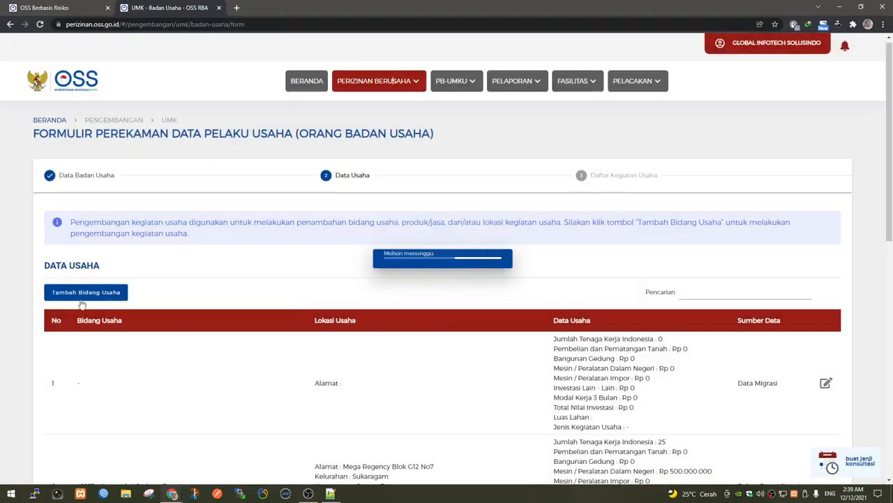
left_click(89, 294)
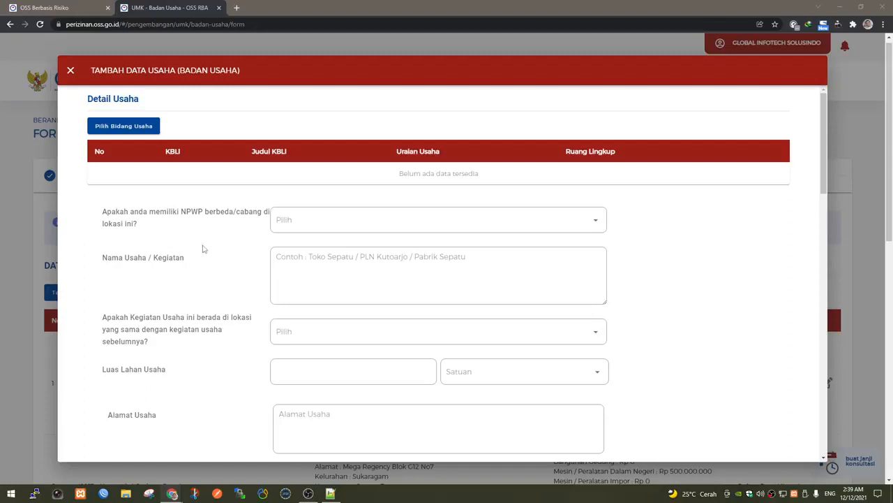
Try KBLI 41011 as the Utama business field, then close the picker and form unsaved.
left_click(132, 128)
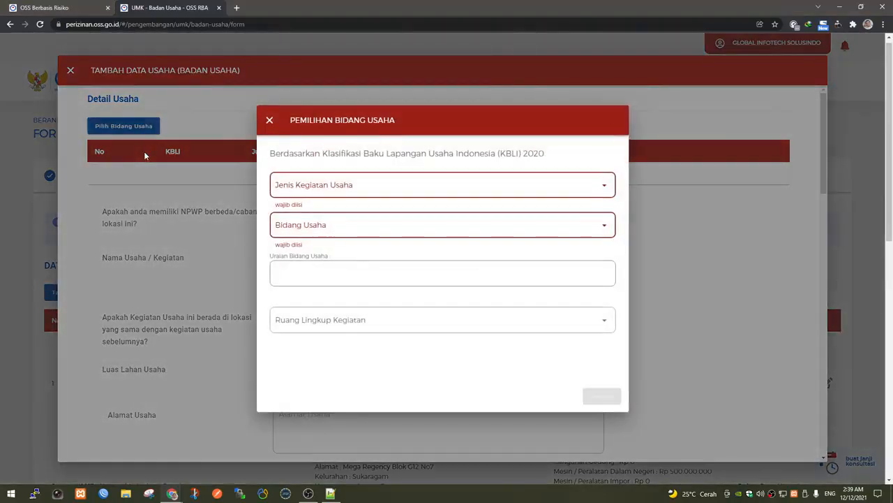
left_click(299, 184)
left_click(303, 222)
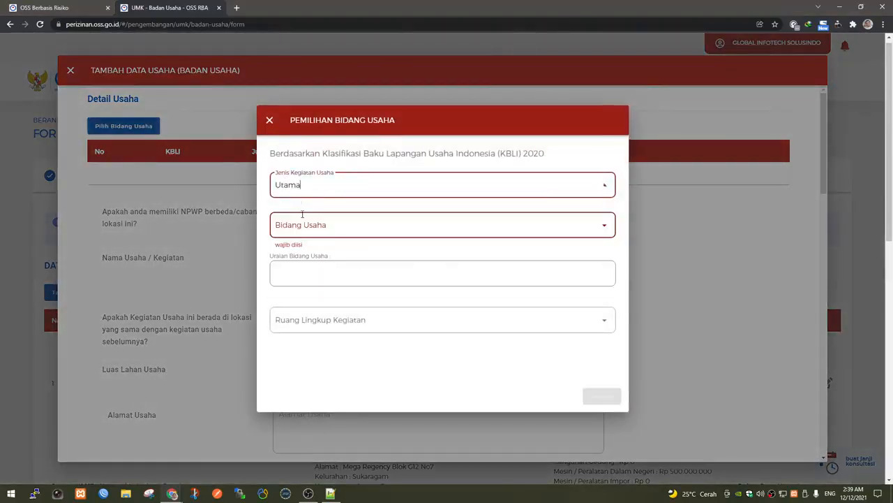
left_click(300, 223)
right_click(304, 225)
left_click(338, 298)
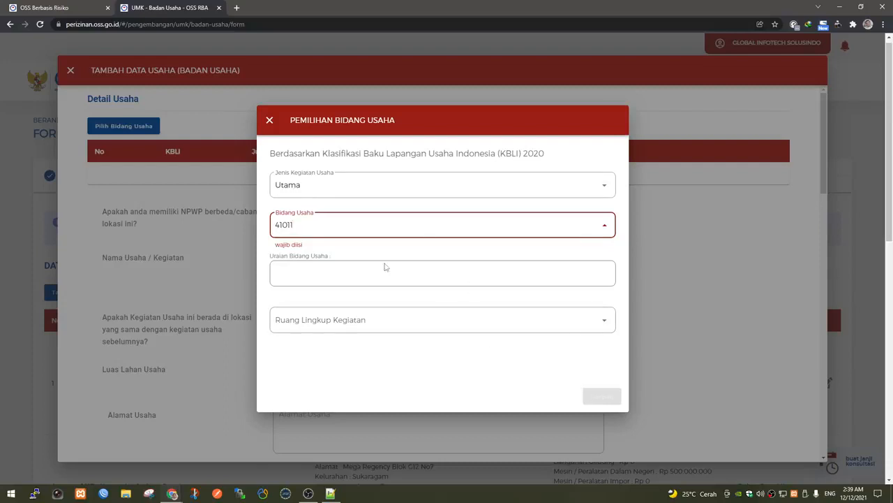
left_click(270, 121)
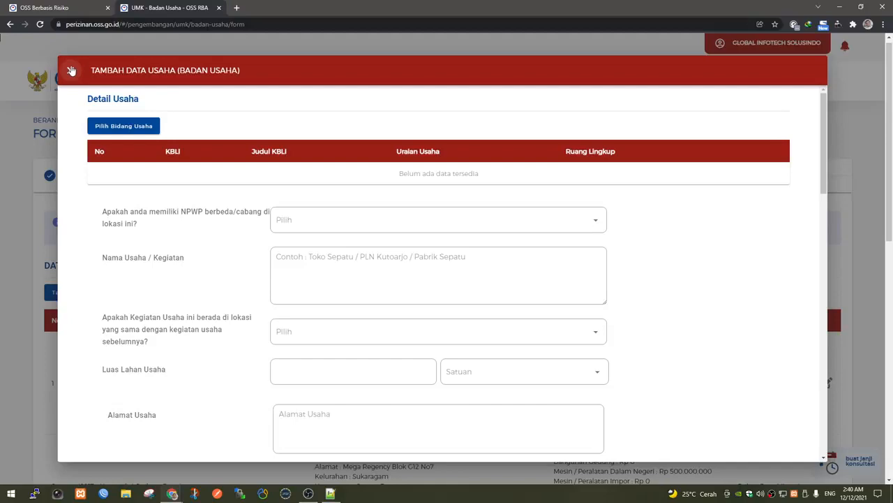
left_click(71, 70)
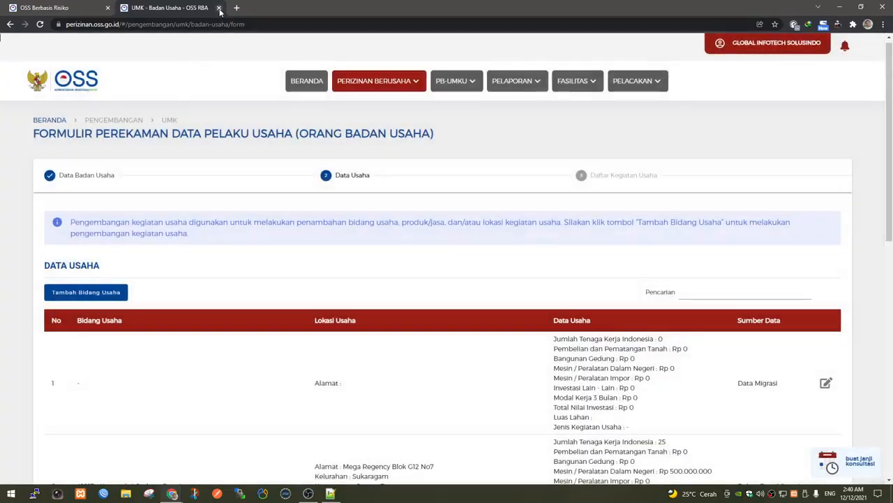
Close the second tab and reopen the Non UMK Pengembangan form, acknowledging the NIB notice.
left_click(219, 8)
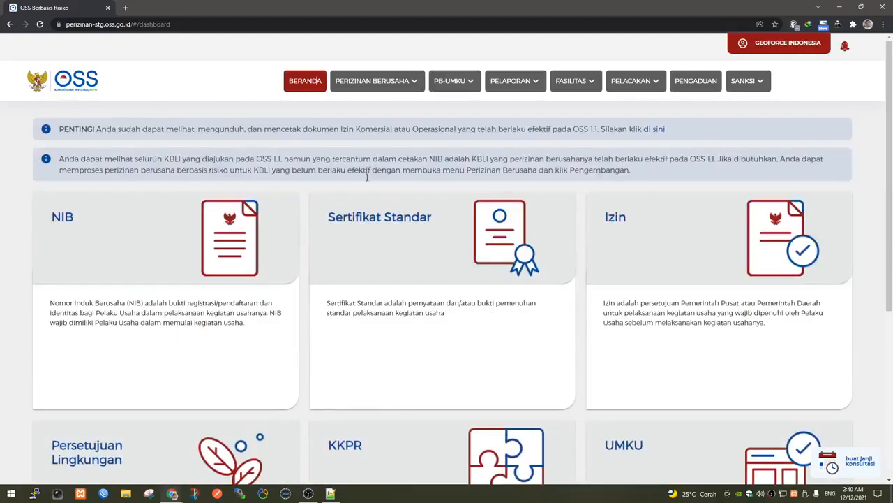
left_click(403, 82)
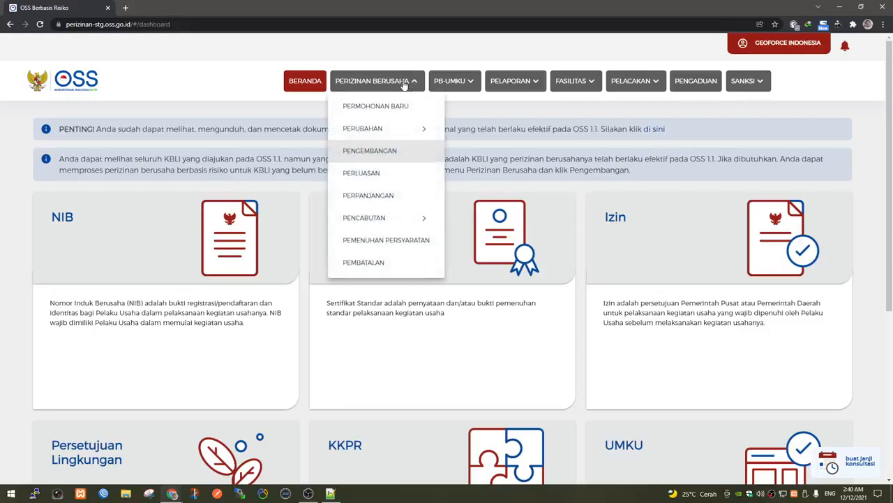
left_click(392, 153)
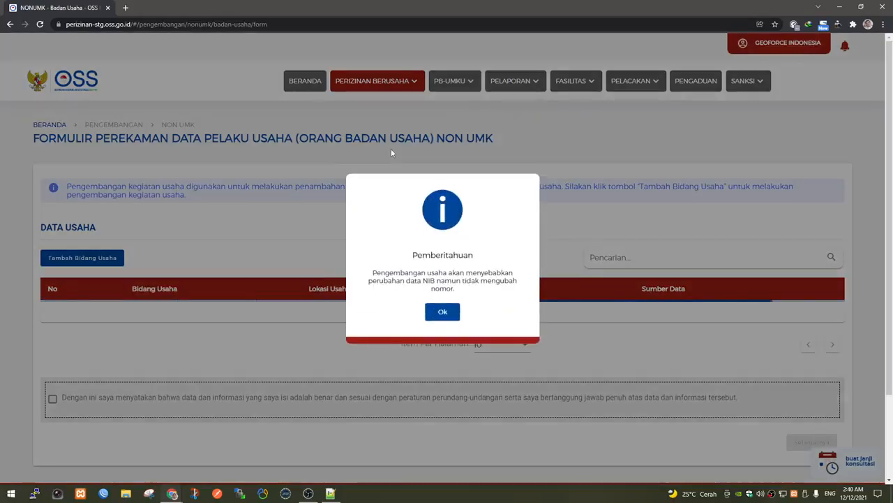
left_click(453, 311)
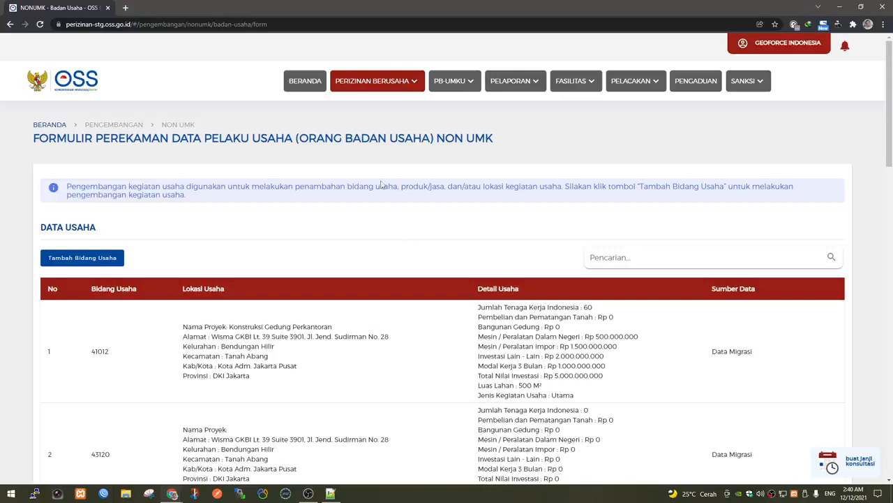
left_click(311, 84)
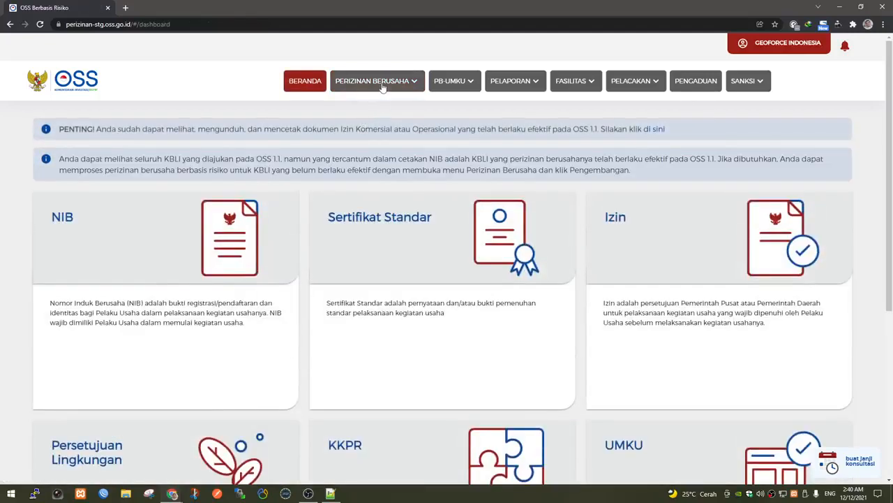
left_click(382, 84)
left_click(386, 152)
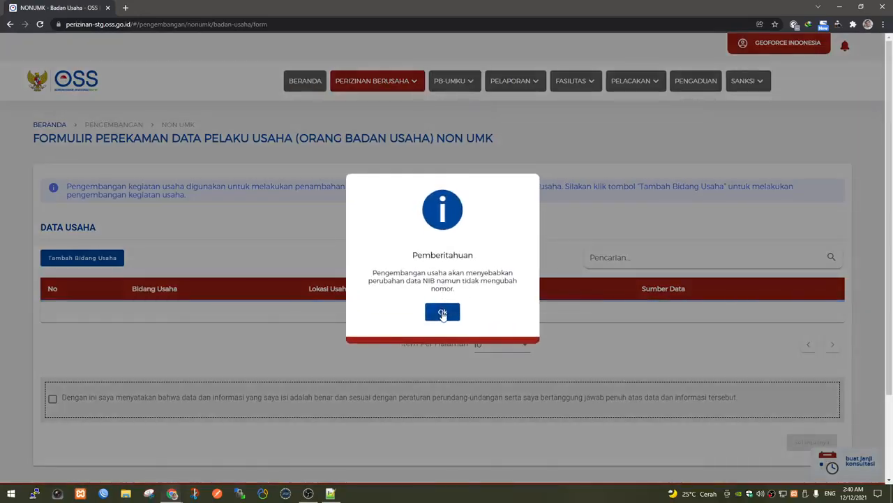
left_click(443, 312)
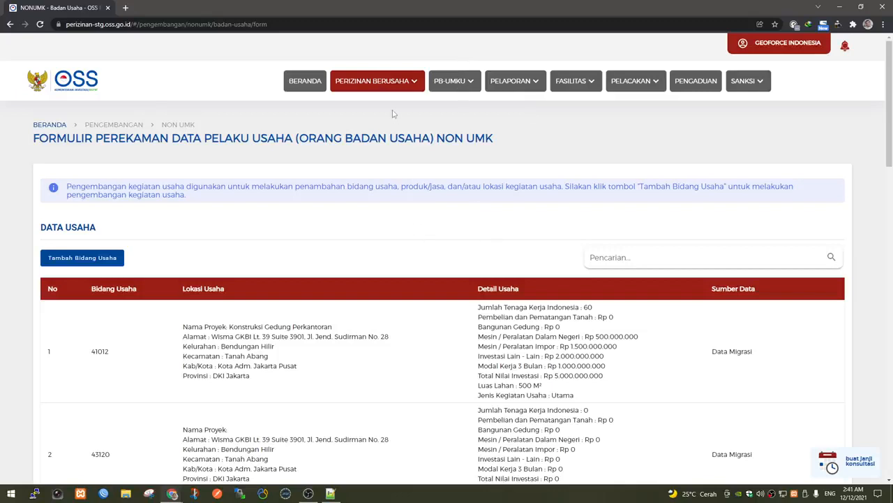
left_click(391, 82)
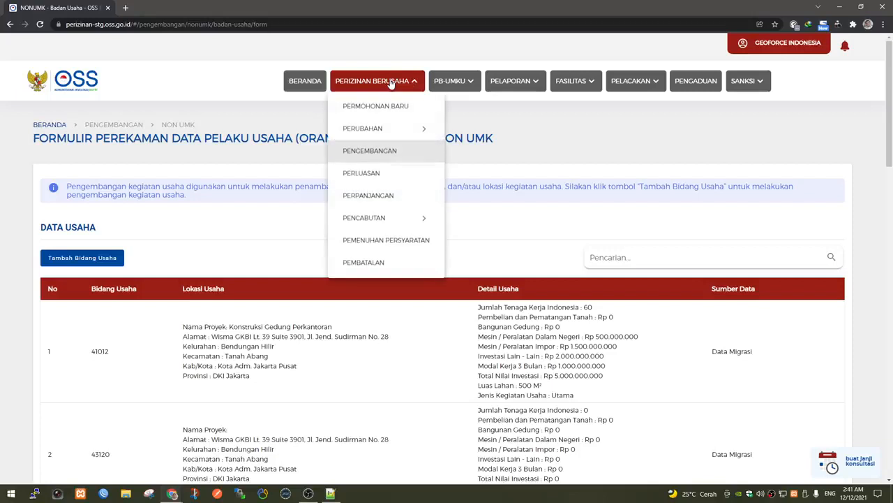
left_click(388, 150)
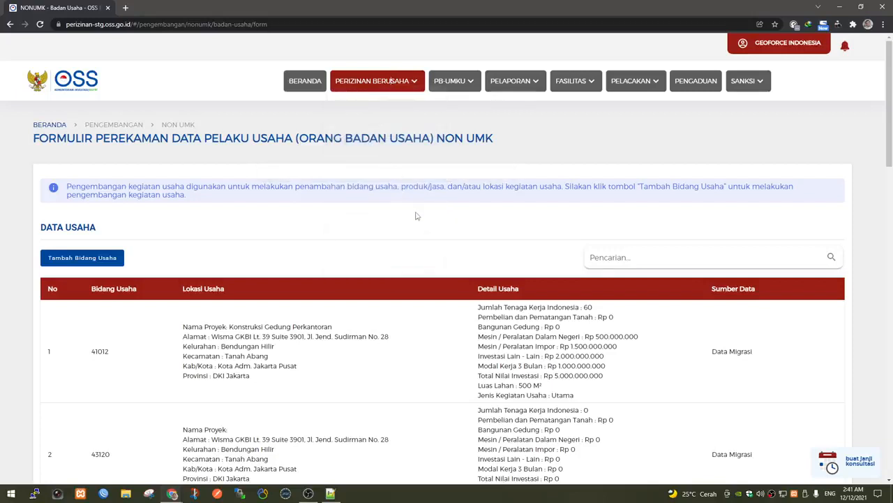
scroll(416, 213, "down", 2)
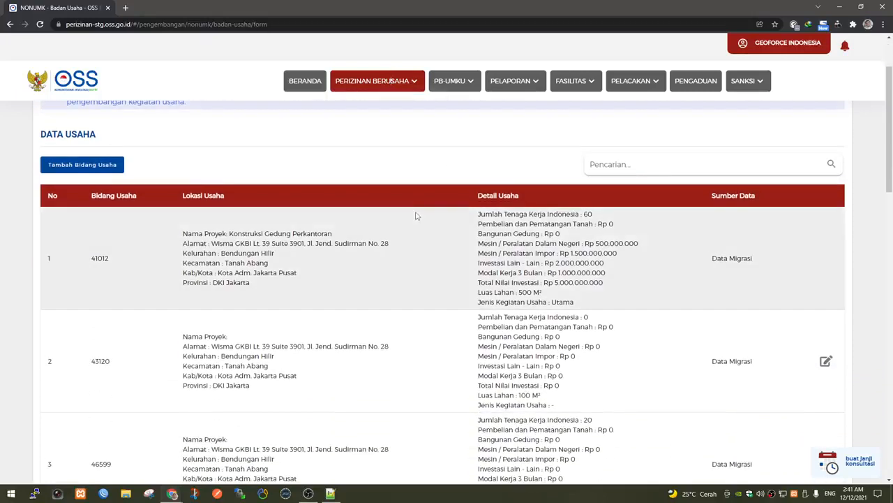
scroll(394, 242, "down", 1)
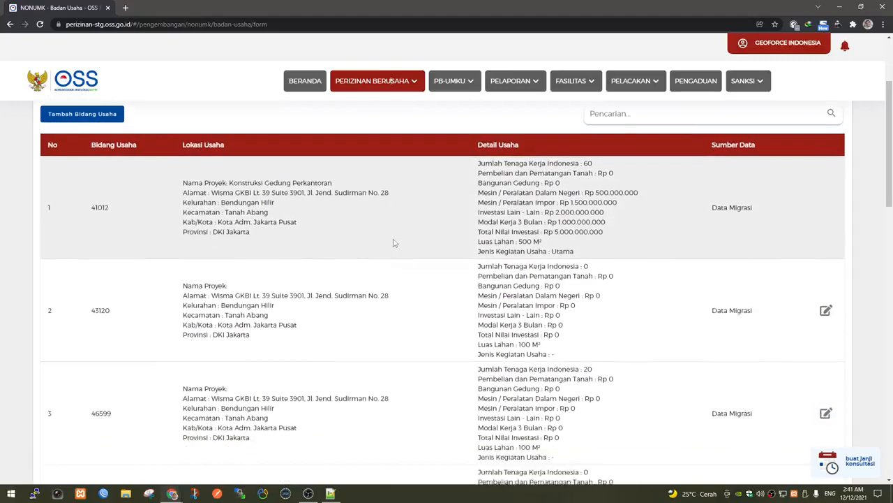
scroll(395, 242, "down", 3)
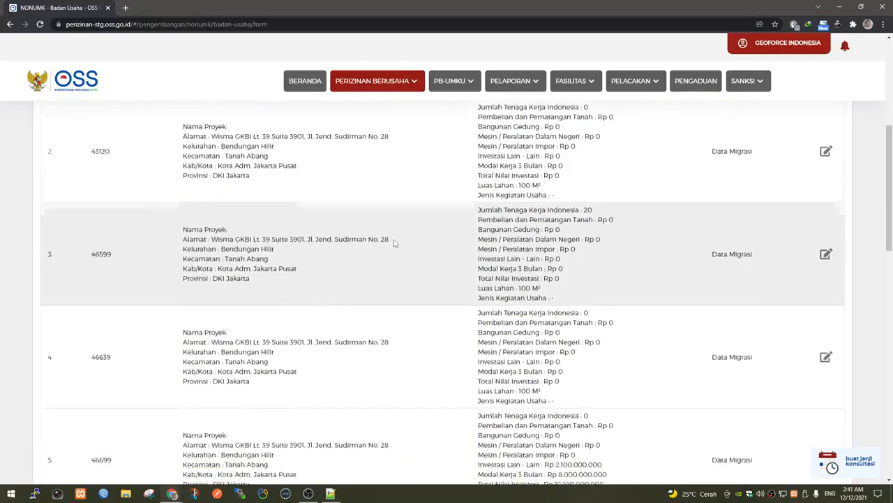
scroll(394, 243, "down", 3)
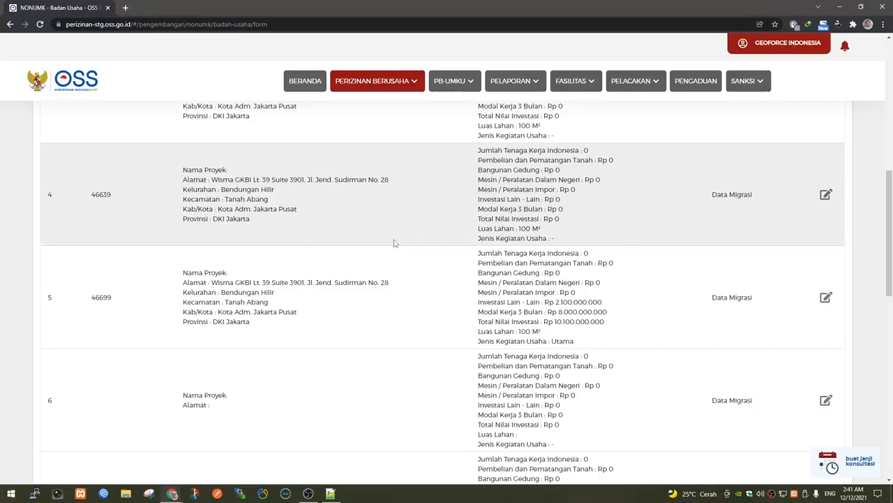
scroll(394, 243, "down", 3)
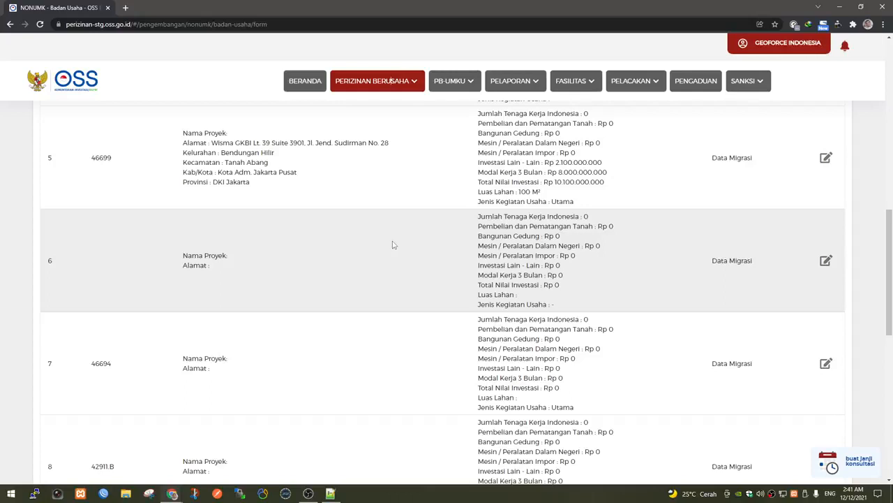
scroll(393, 245, "up", 3)
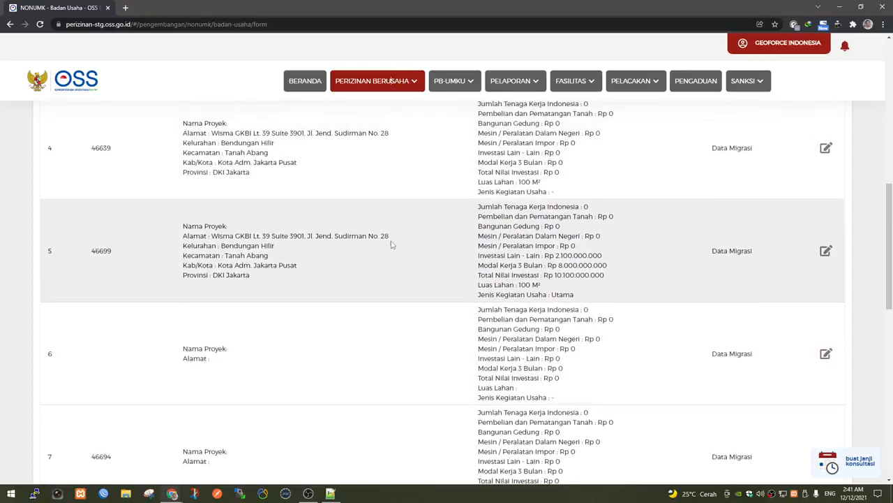
scroll(392, 245, "up", 8)
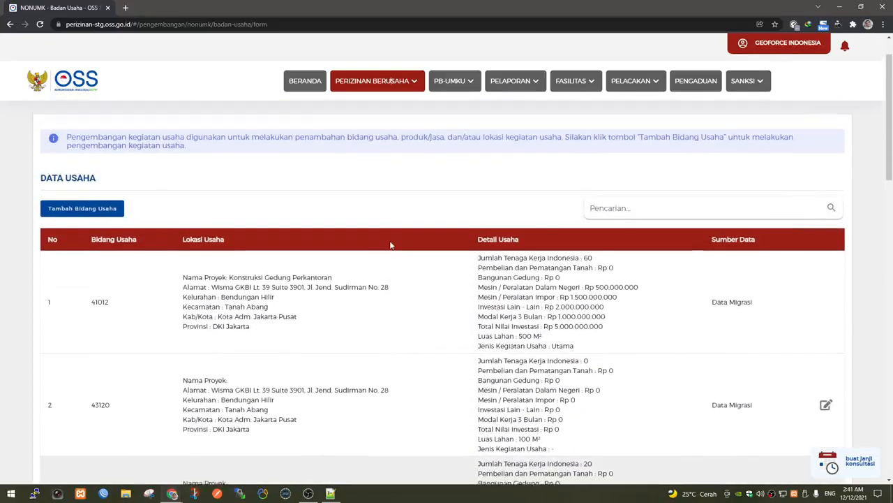
scroll(384, 258, "down", 5)
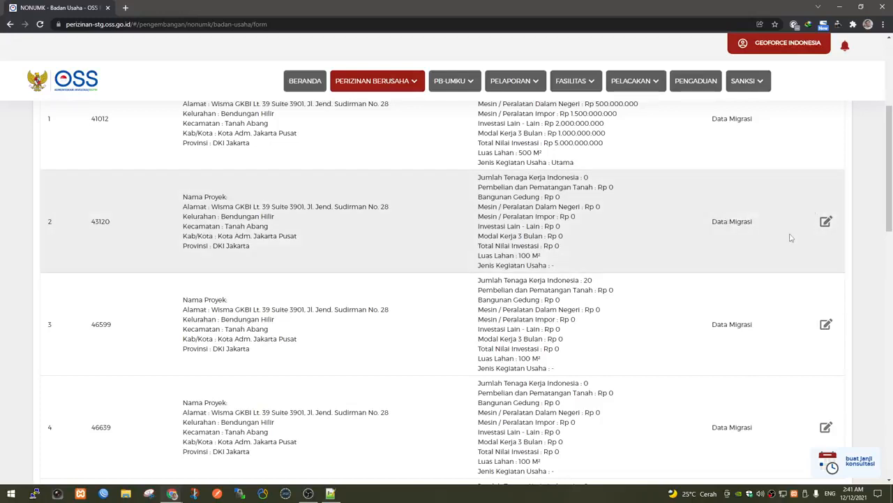
scroll(791, 238, "down", 2)
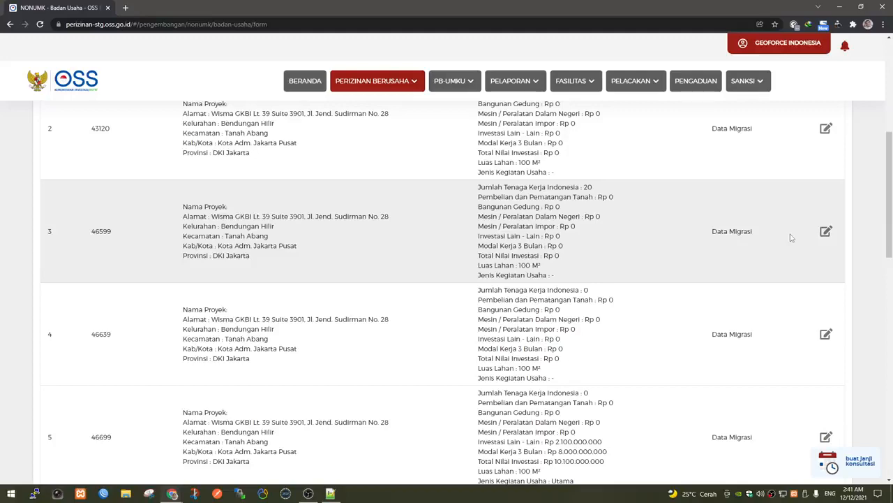
scroll(791, 238, "up", 1)
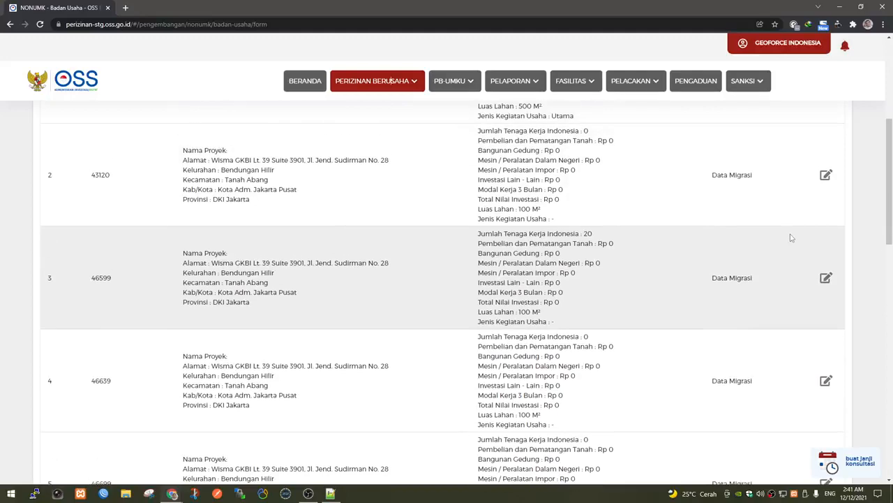
scroll(791, 238, "up", 2)
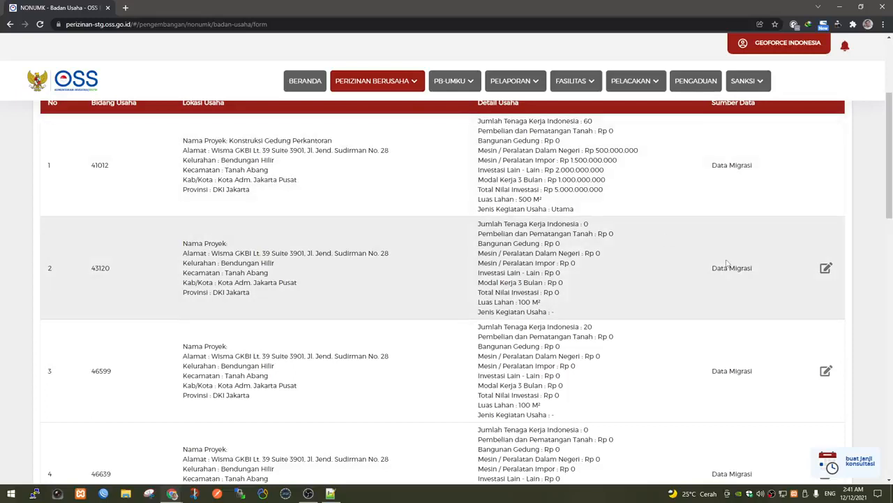
scroll(726, 259, "up", 3)
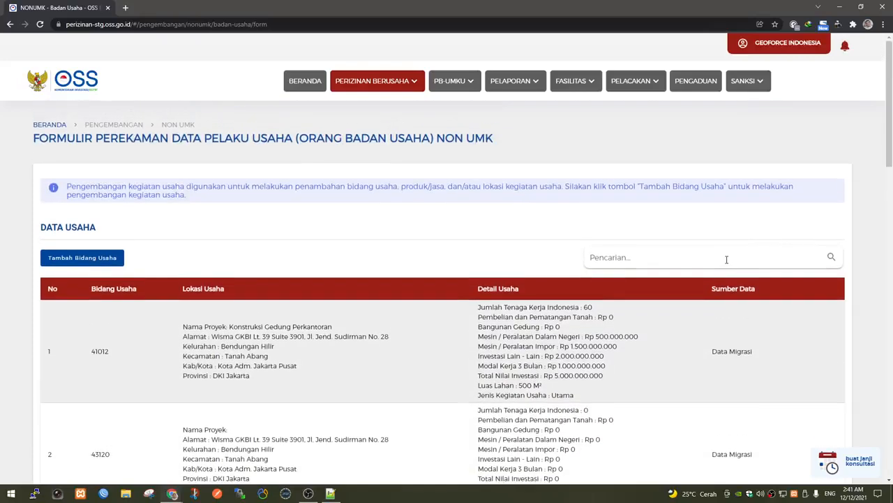
Copy the 43120 KBLI code from row 2 of Data Usaha and open that row for editing.
scroll(712, 293, "down", 2)
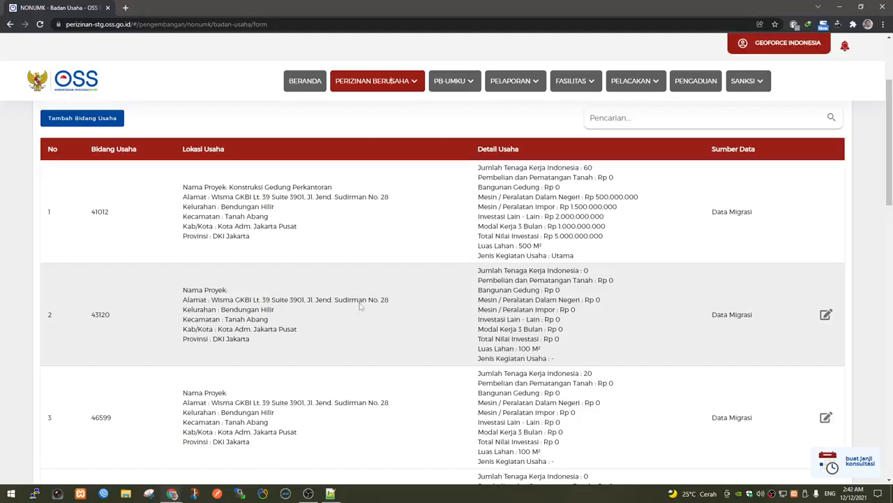
double_click(99, 314)
left_click(120, 321)
scroll(391, 281, "up", 3)
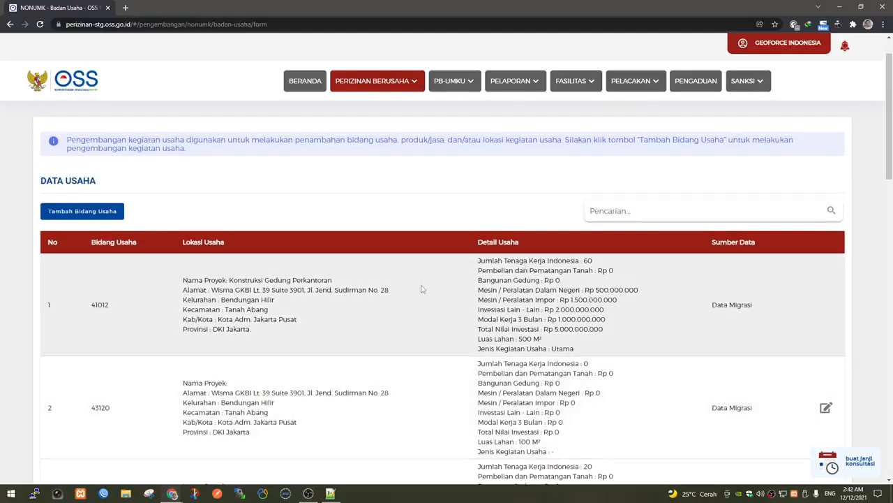
scroll(422, 288, "down", 3)
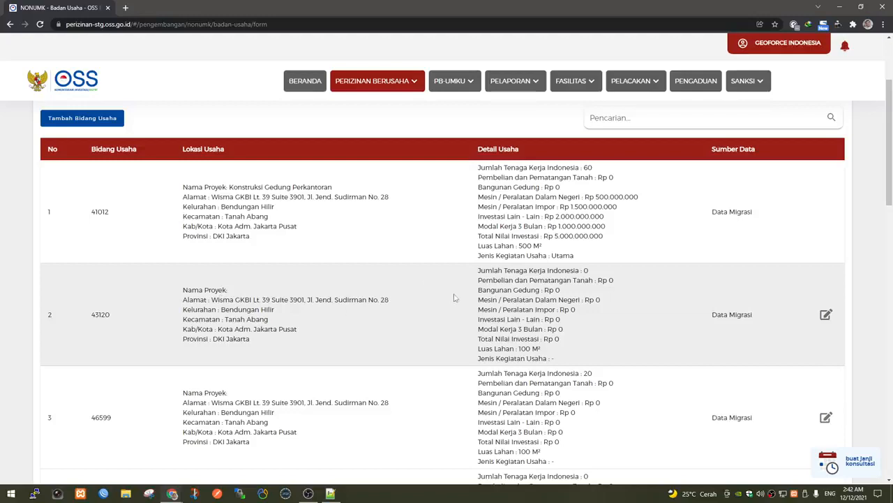
double_click(105, 315)
right_click(104, 316)
left_click(132, 322)
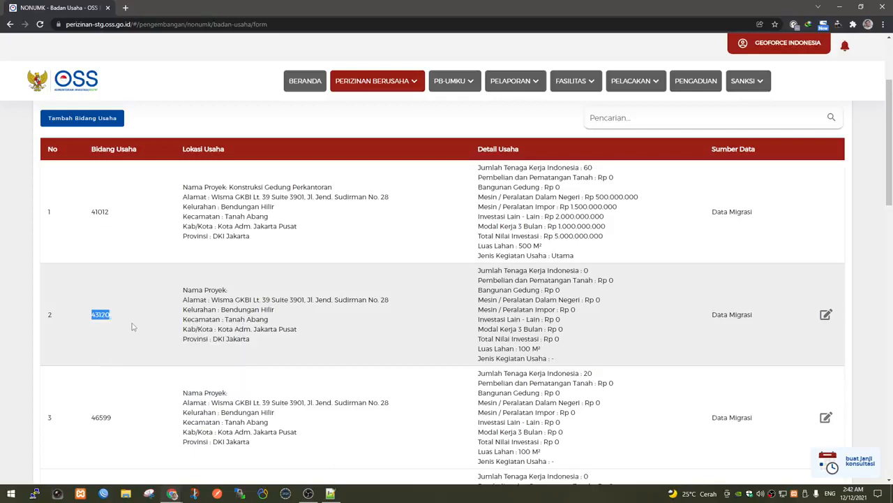
left_click(234, 324)
left_click(826, 315)
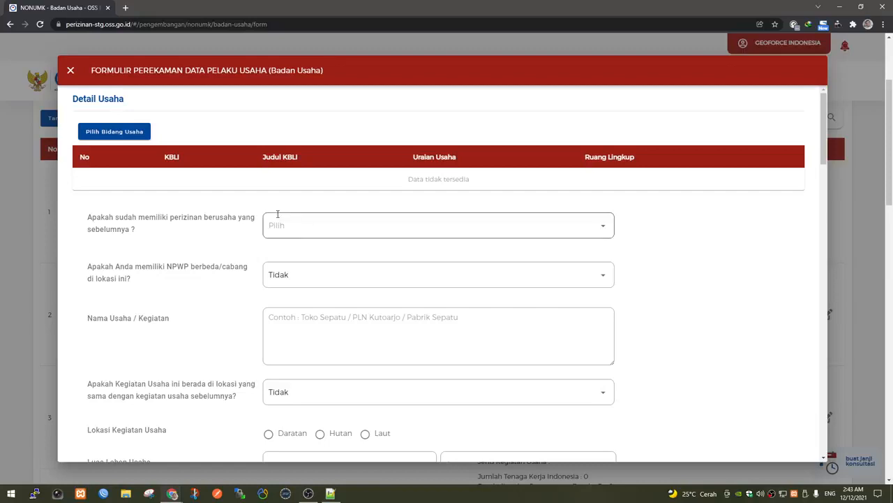
Choose activity type Utama and business field 43120 - Penyiapan Lahan by pasting the code.
left_click(118, 135)
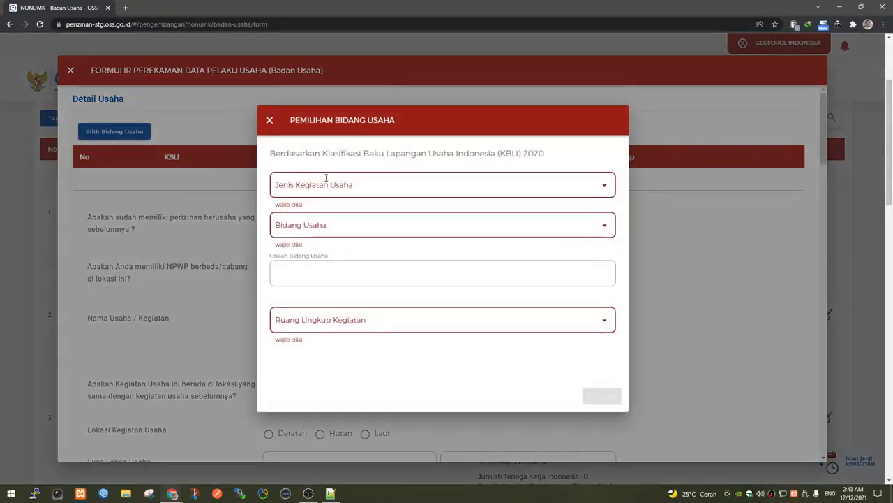
left_click(382, 182)
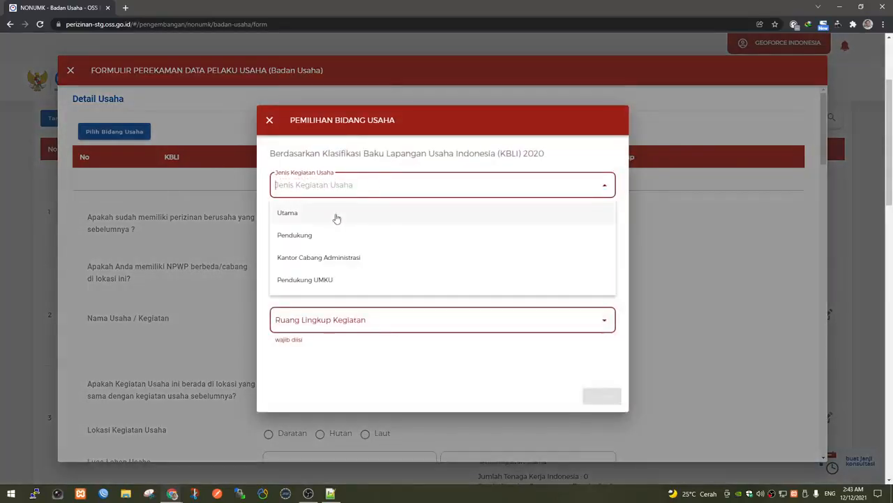
left_click(336, 216)
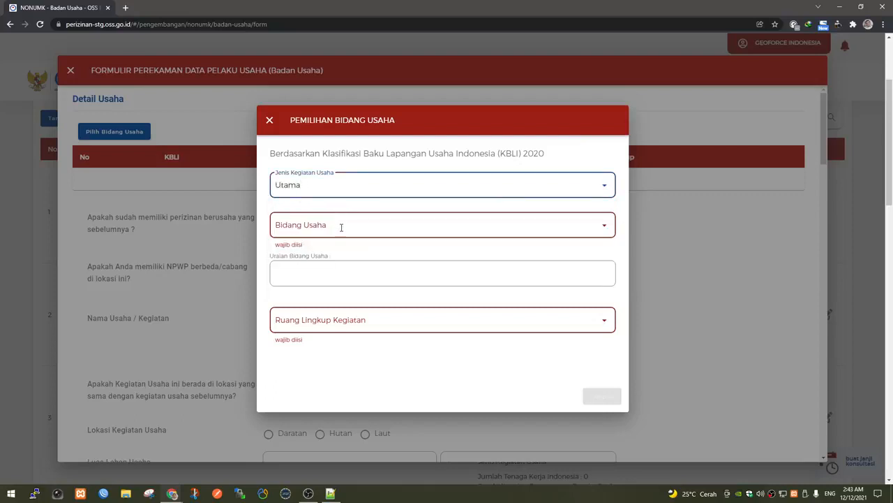
left_click(342, 227)
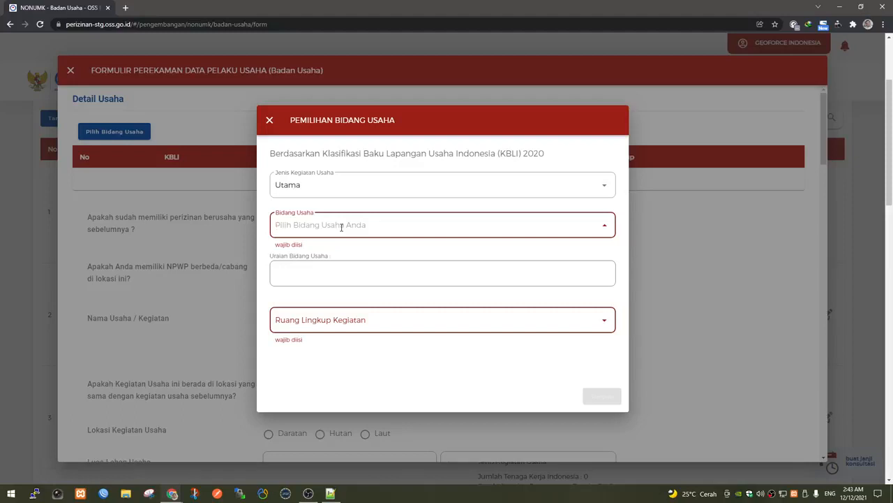
right_click(341, 226)
left_click(365, 298)
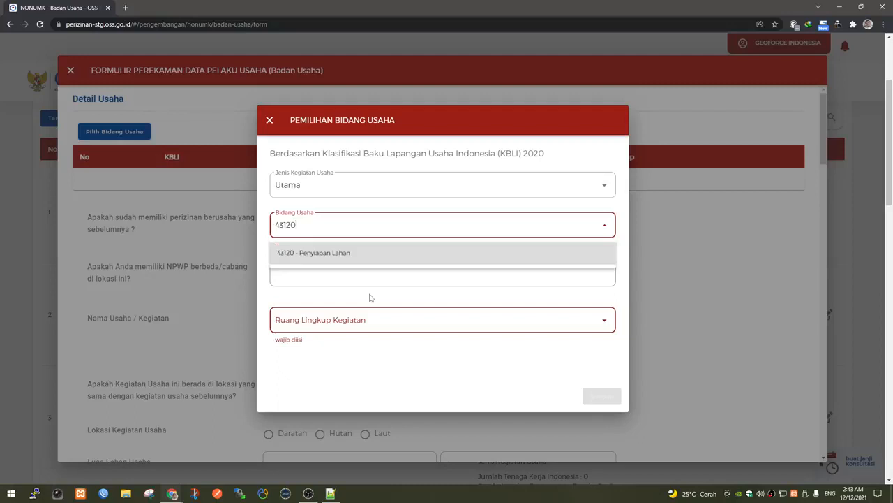
left_click(322, 253)
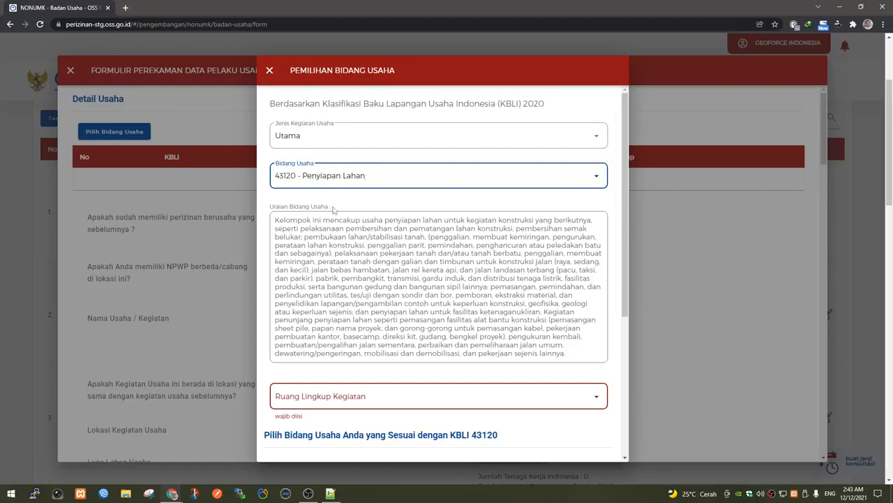
scroll(334, 209, "down", 2)
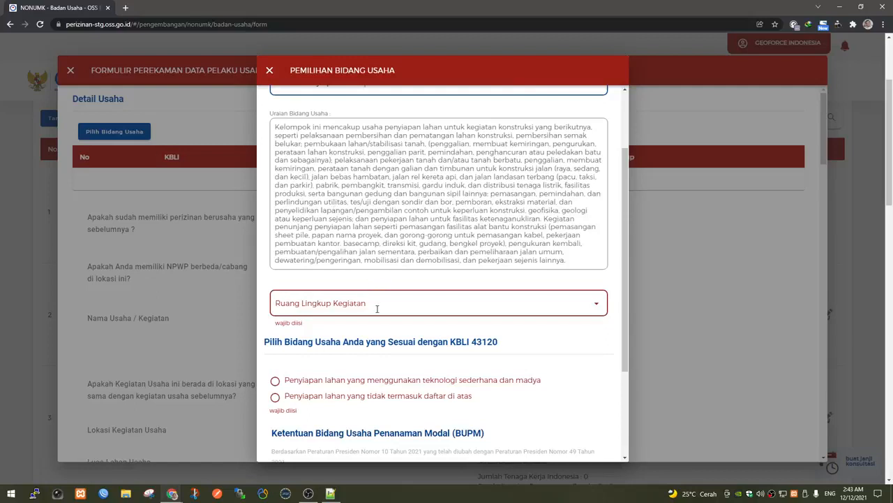
Choose the PL004 earthworks scope and 'Penyiapan lahan yang tidak termasuk daftar di atas'.
left_click(377, 307)
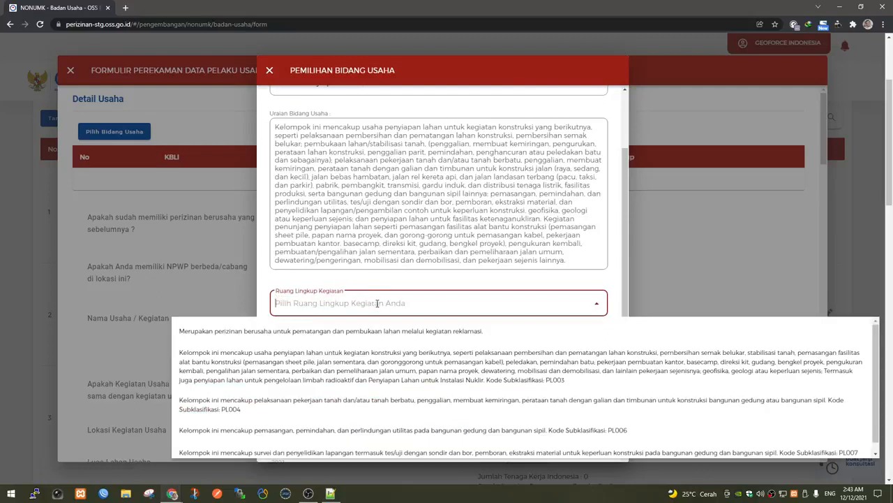
scroll(378, 303, "down", 1)
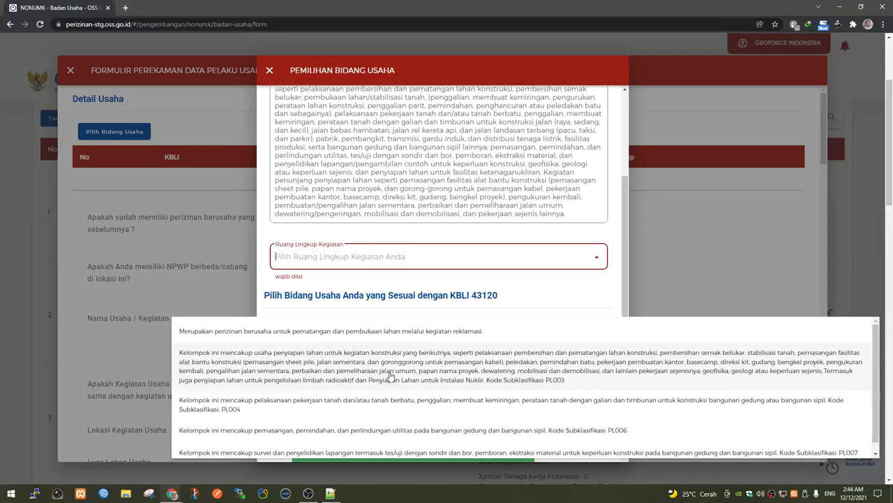
left_click(391, 409)
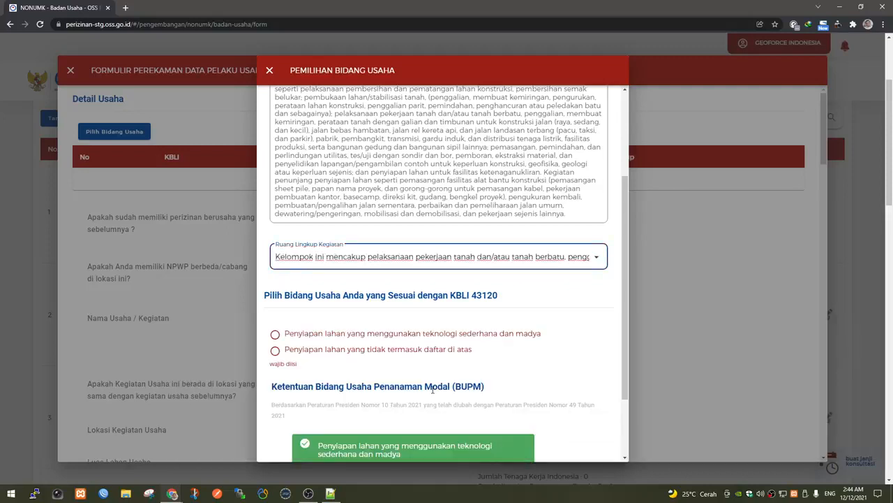
left_click(363, 356)
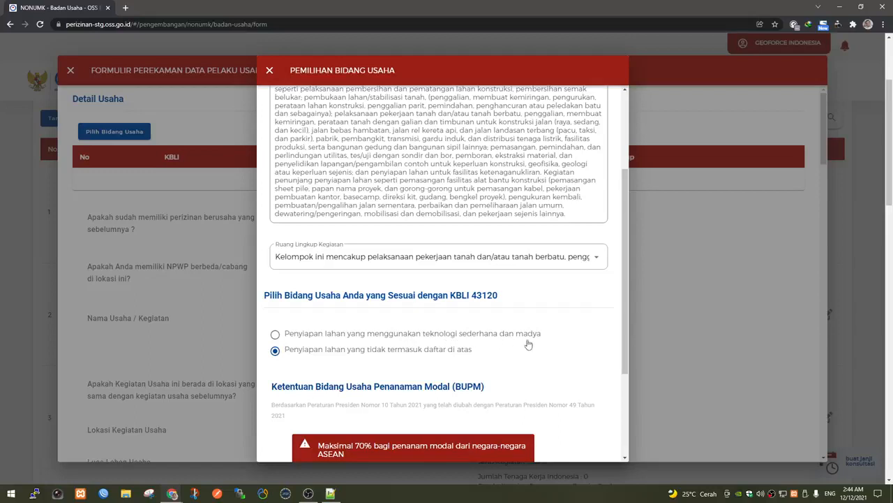
Save the KBLI 43120 selection from the bottom of the Pemilihan Bidang Usaha dialog.
scroll(489, 380, "down", 2)
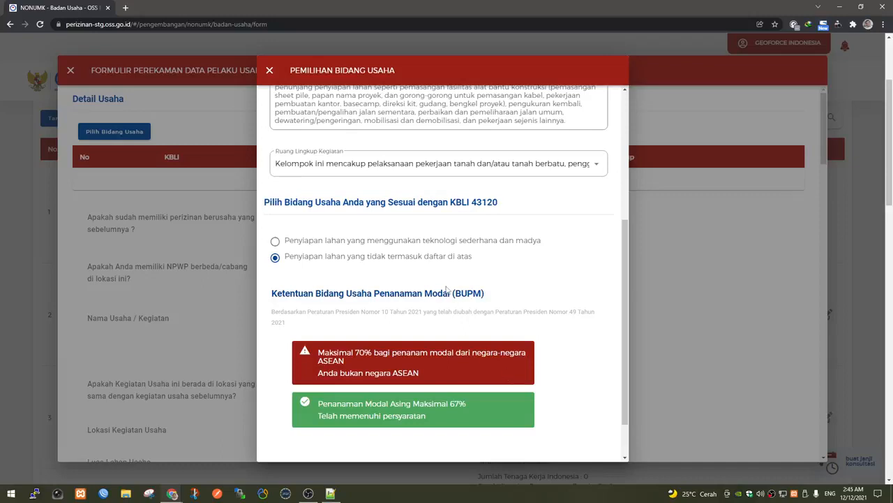
scroll(447, 288, "down", 1)
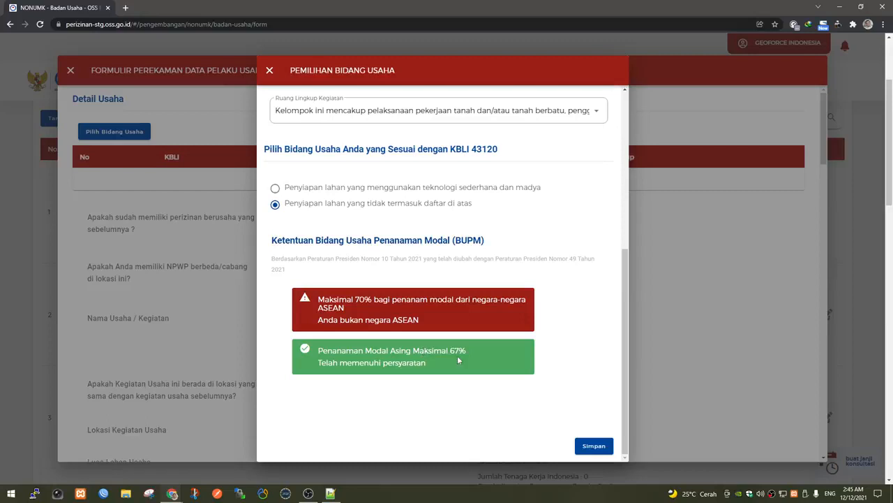
left_click(596, 448)
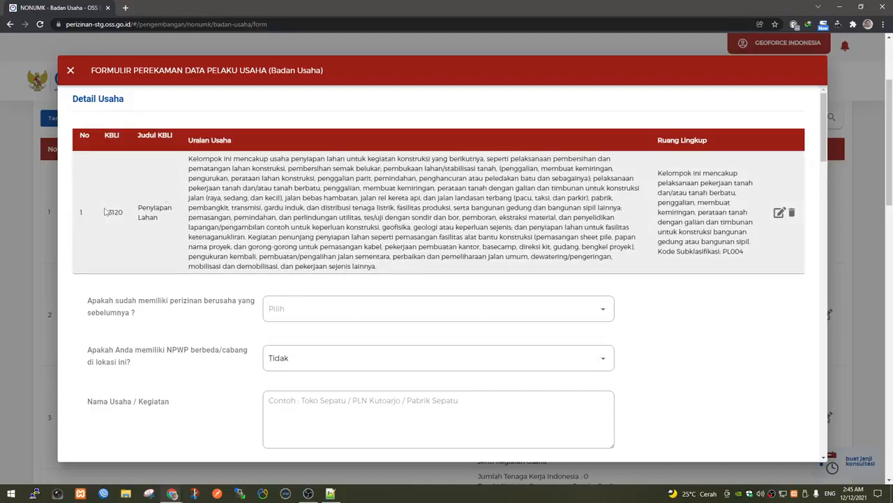
Answer Belum to 'Apakah sudah memiliki perizinan berusaha yang sebelumnya?' after briefly trying Sudah.
double_click(162, 207)
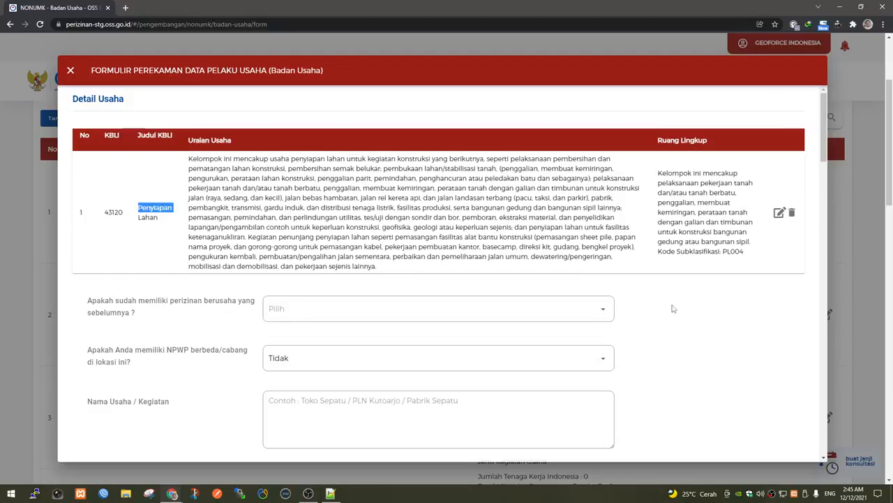
scroll(673, 308, "down", 2)
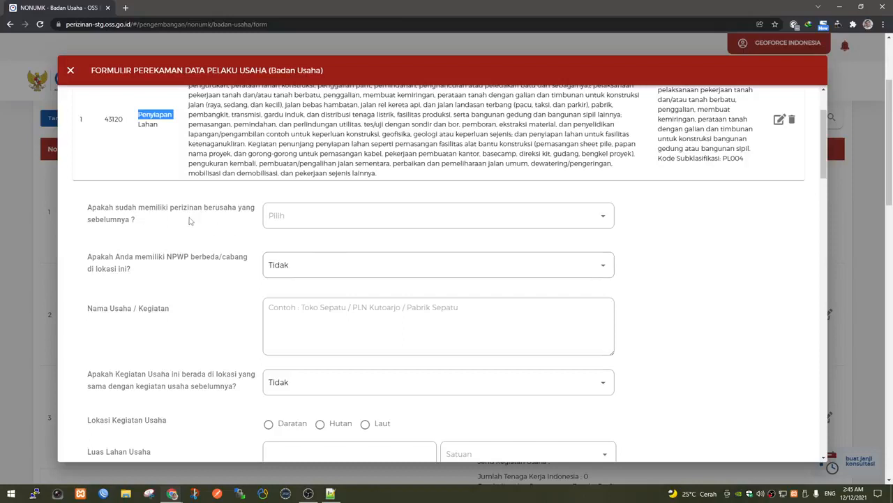
left_click(312, 220)
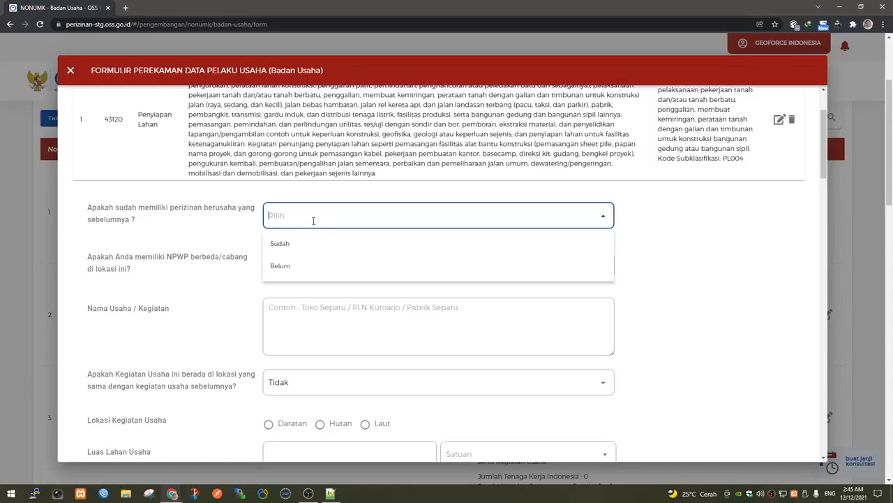
left_click(301, 266)
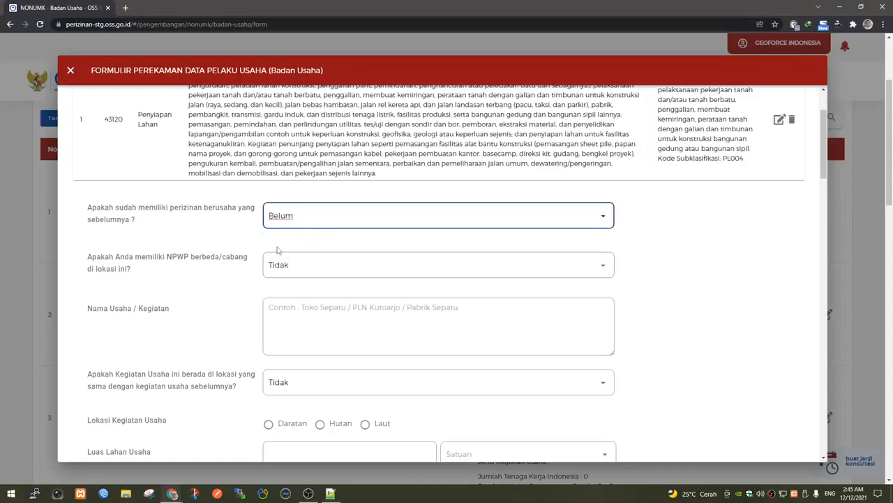
left_click(320, 220)
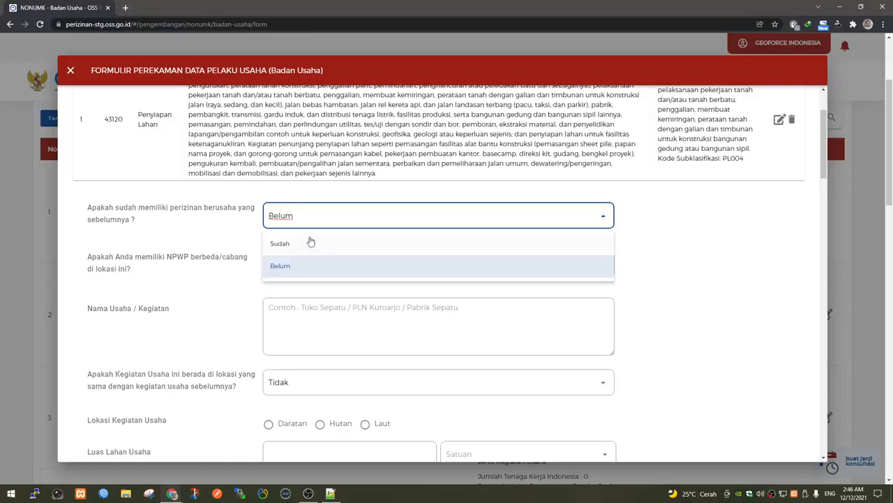
left_click(309, 243)
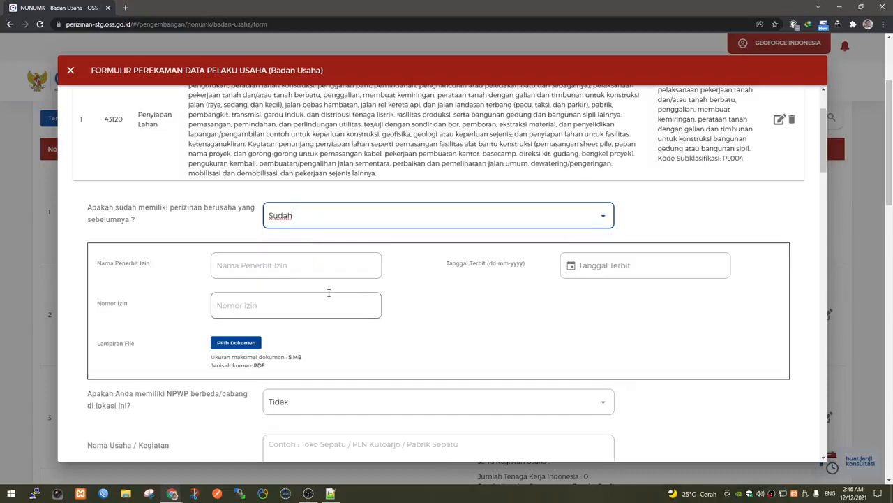
left_click(321, 216)
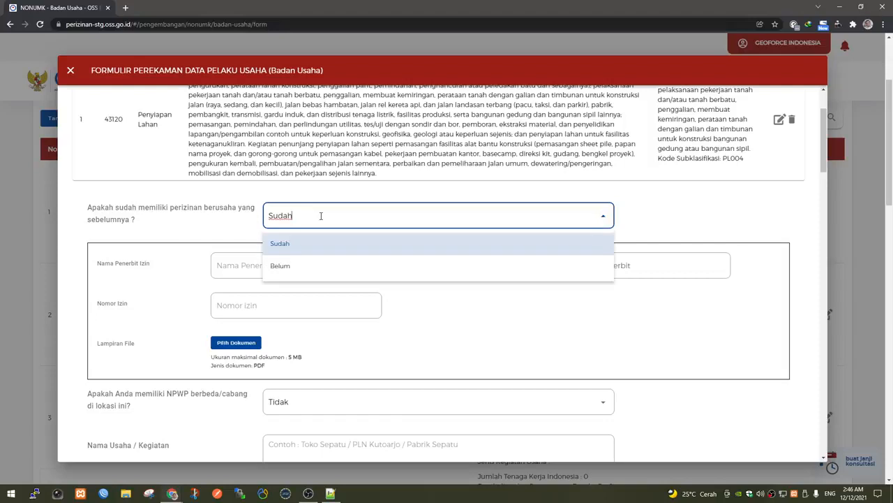
left_click(316, 260)
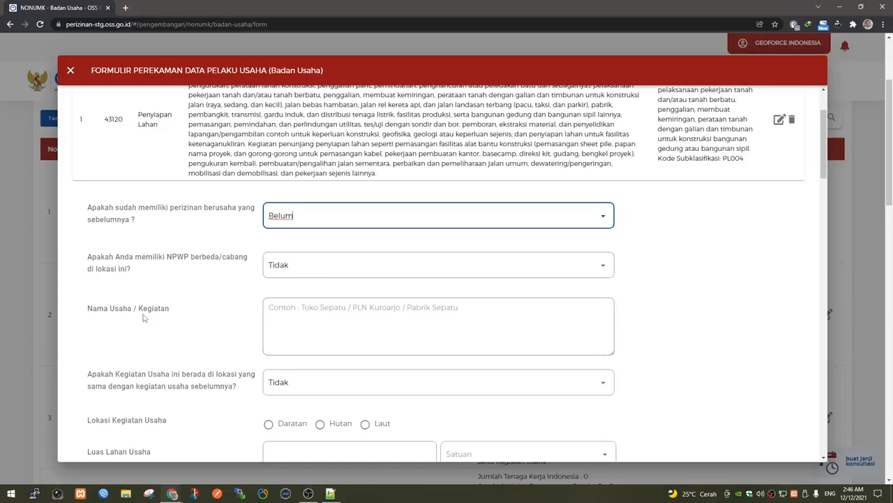
left_click(282, 328)
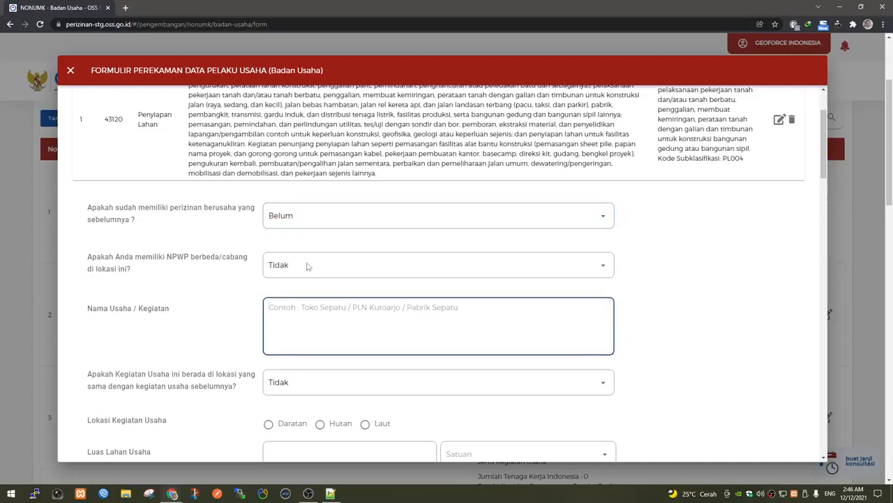
Copy 'Penyiapan Lahan' from the KBLI row and paste it as the Nama Usaha.
left_click_drag(159, 127, 136, 119)
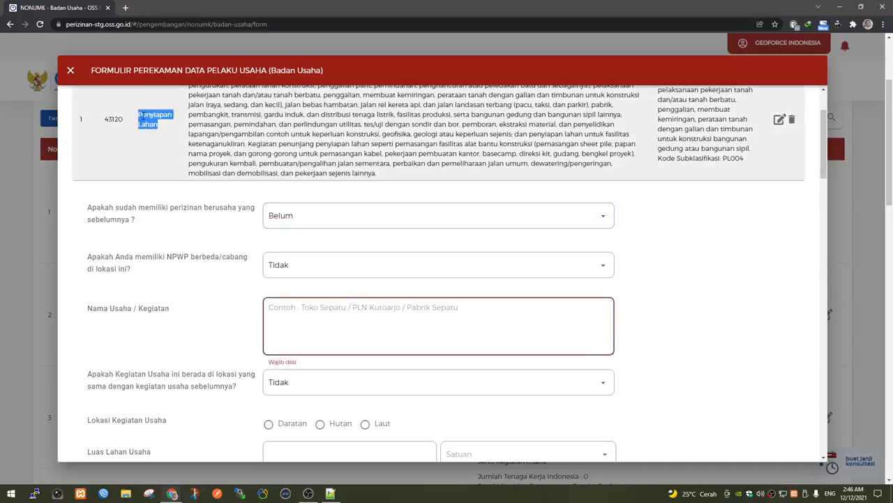
right_click(146, 117)
left_click(161, 123)
left_click(294, 310)
right_click(294, 310)
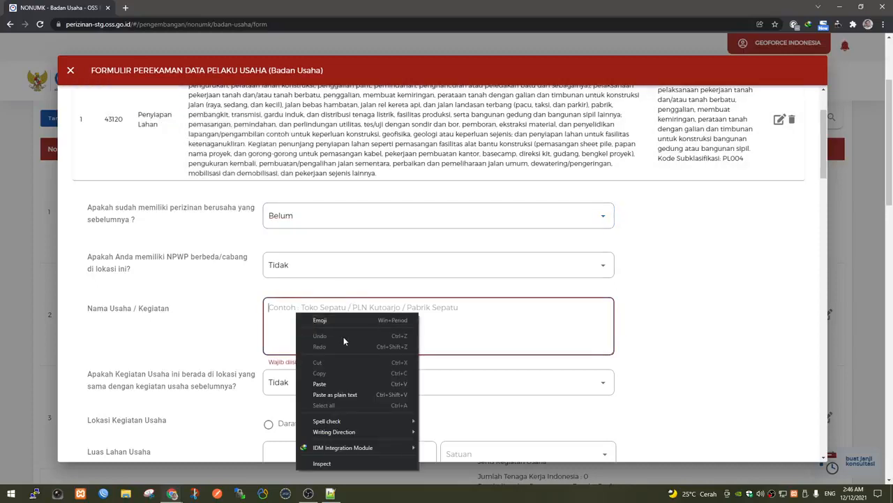
left_click(337, 380)
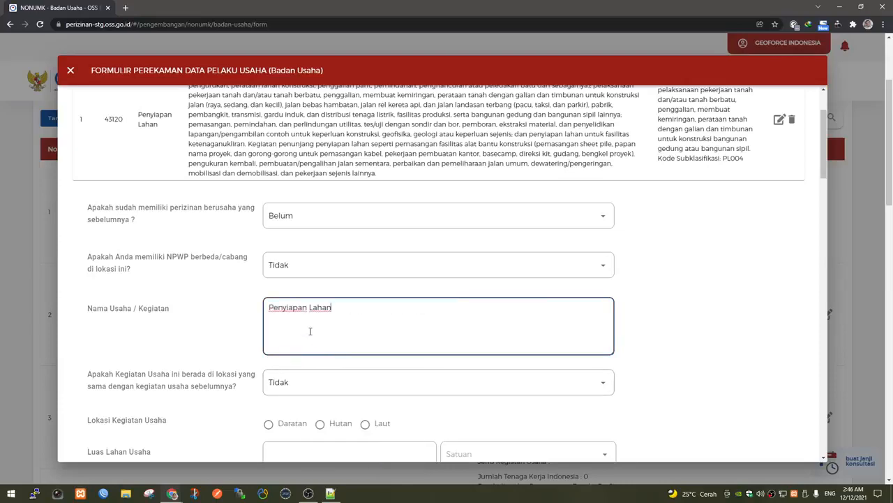
Answer Ya to the same-location question and choose the first previous business location.
scroll(310, 331, "down", 2)
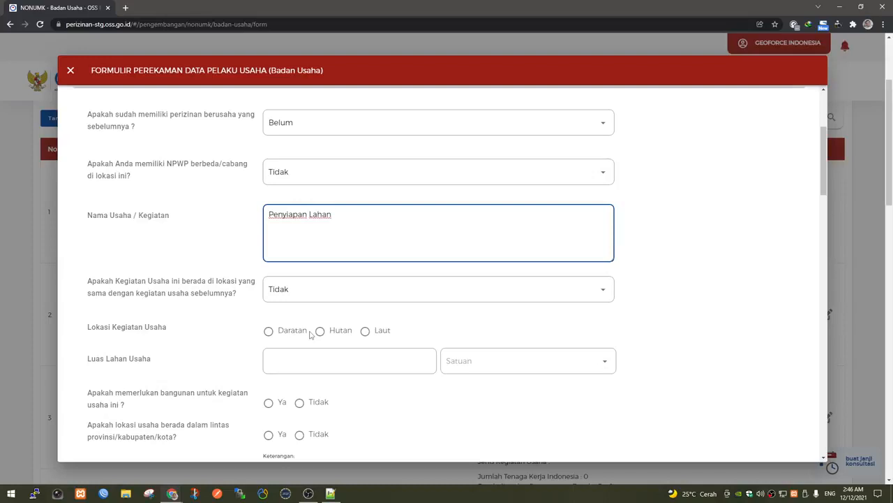
left_click(300, 293)
left_click(298, 318)
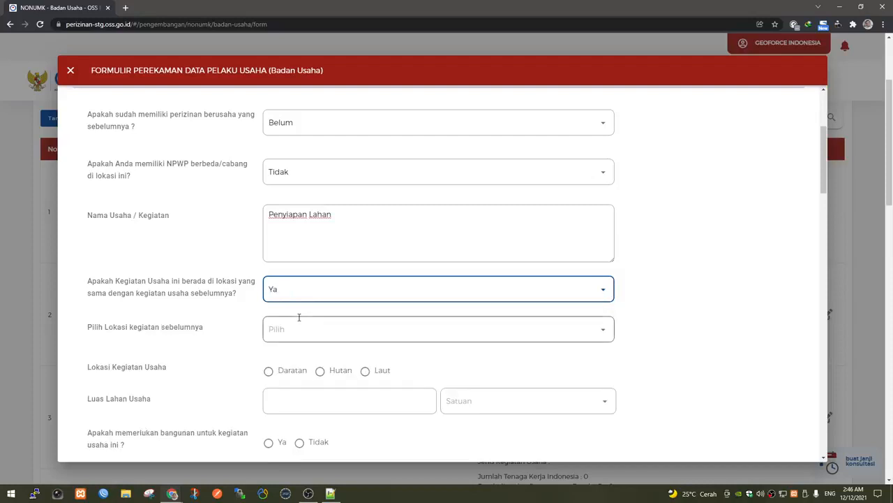
scroll(299, 318, "down", 1)
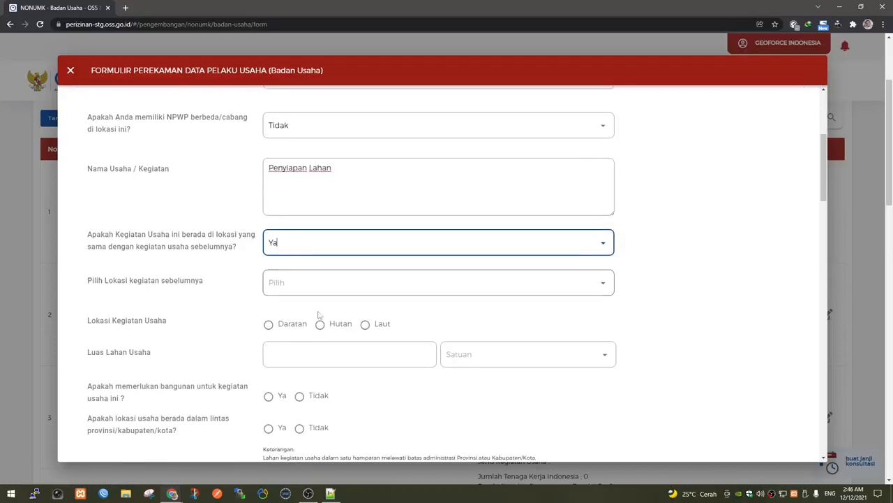
left_click(288, 280)
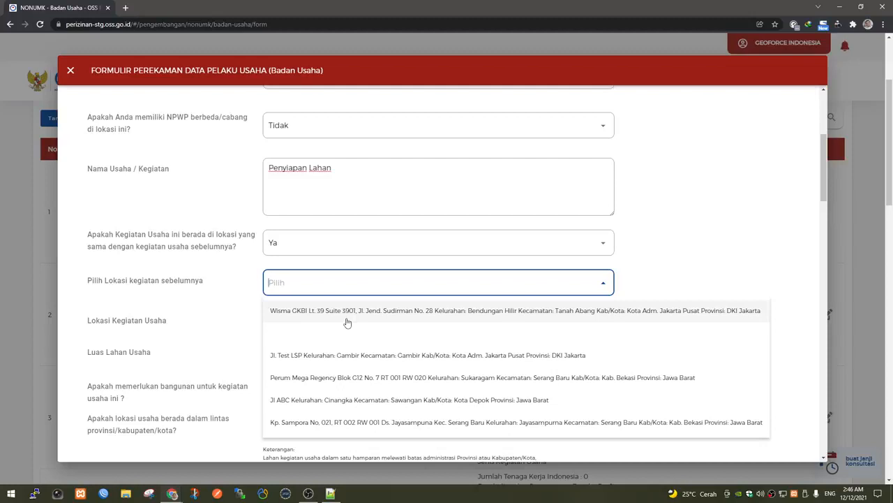
left_click(301, 314)
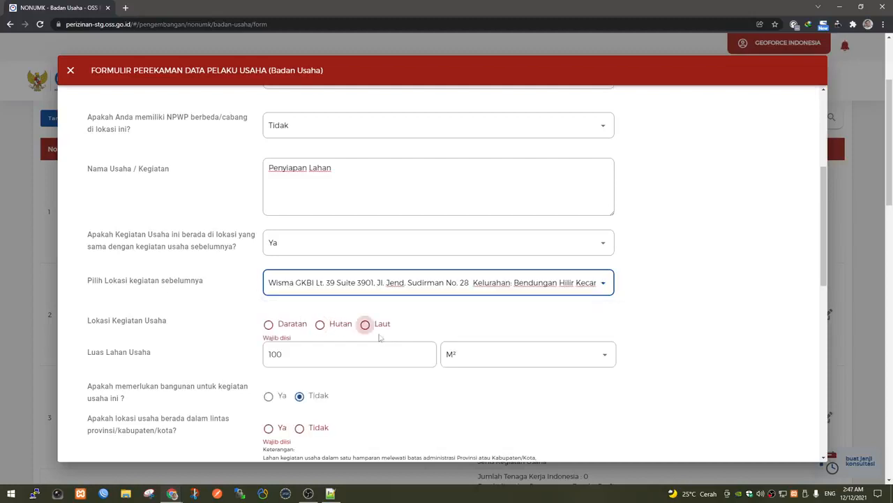
Choose Daratan as the location type and change Luas Lahan Usaha from 100 to 500 M².
left_click(296, 330)
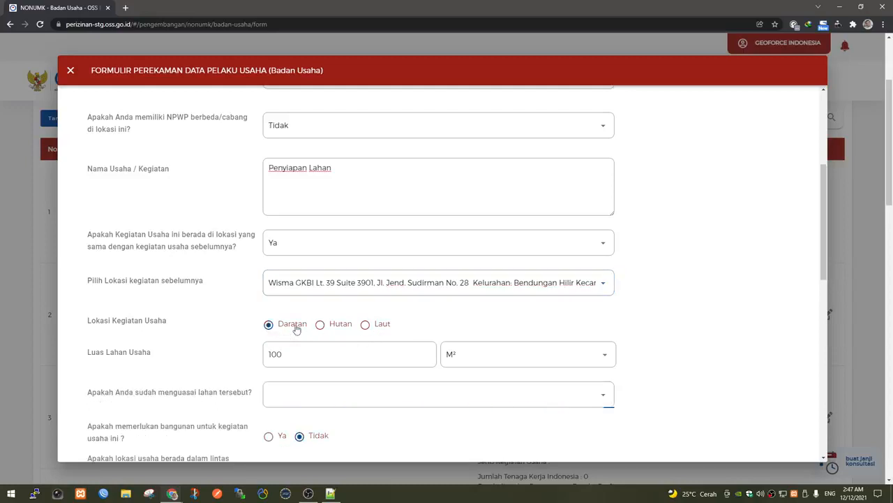
left_click(300, 354)
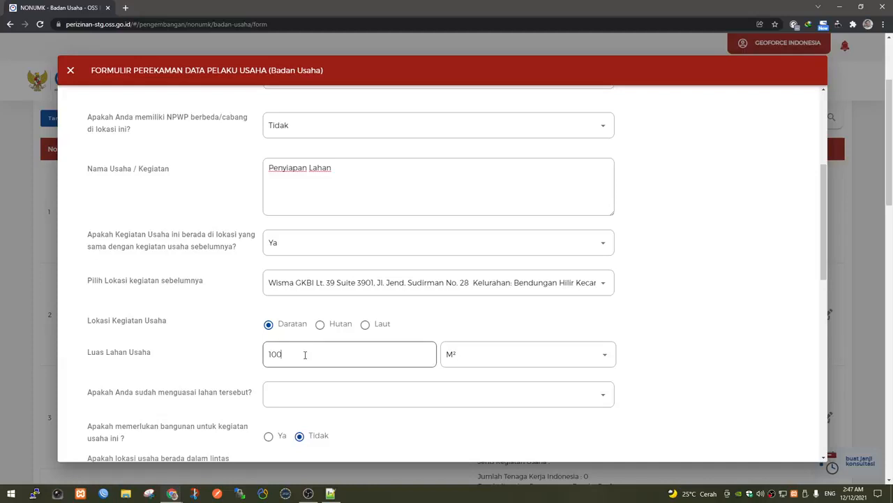
left_click_drag(303, 354, 233, 351)
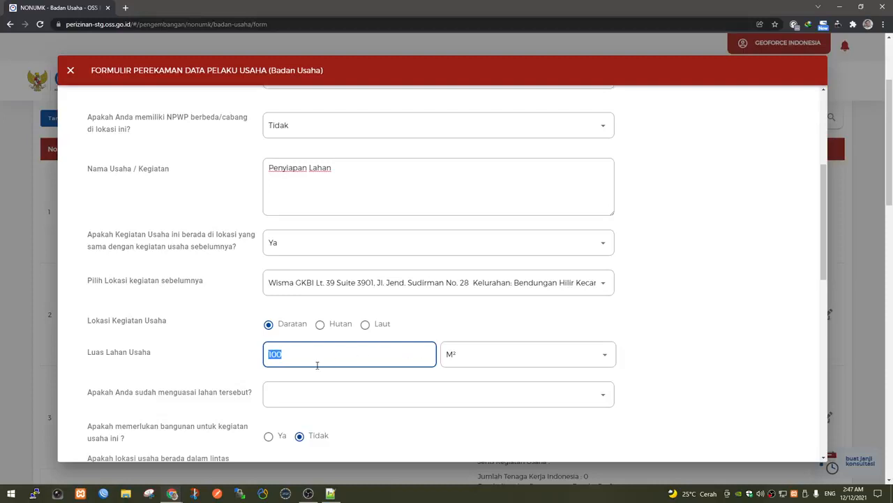
type("500")
scroll(303, 373, "down", 1)
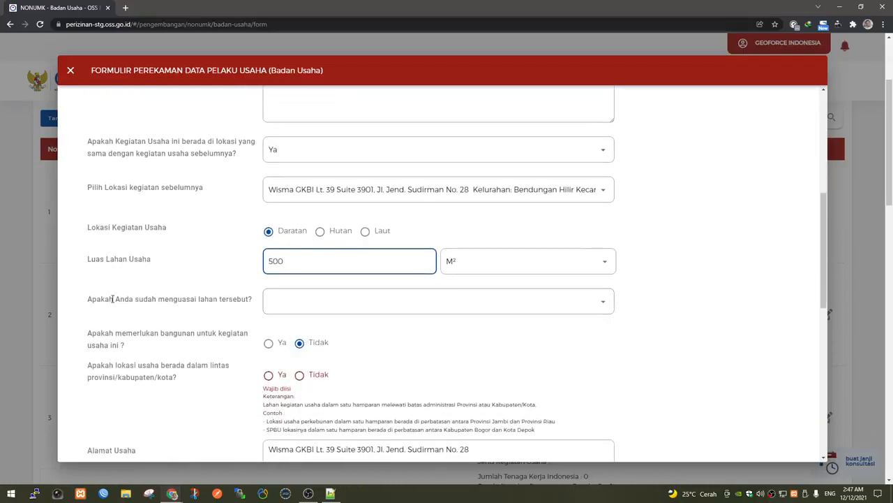
Answer Belum to whether the land is already controlled.
left_click(303, 306)
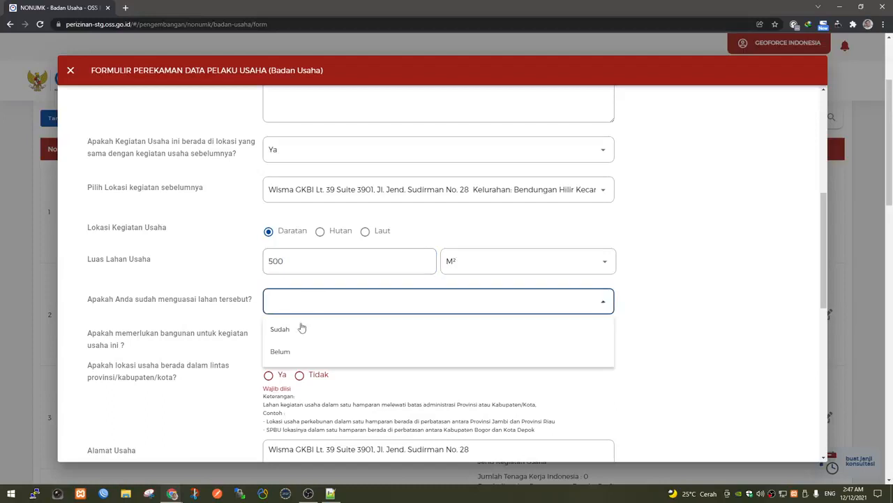
left_click(300, 328)
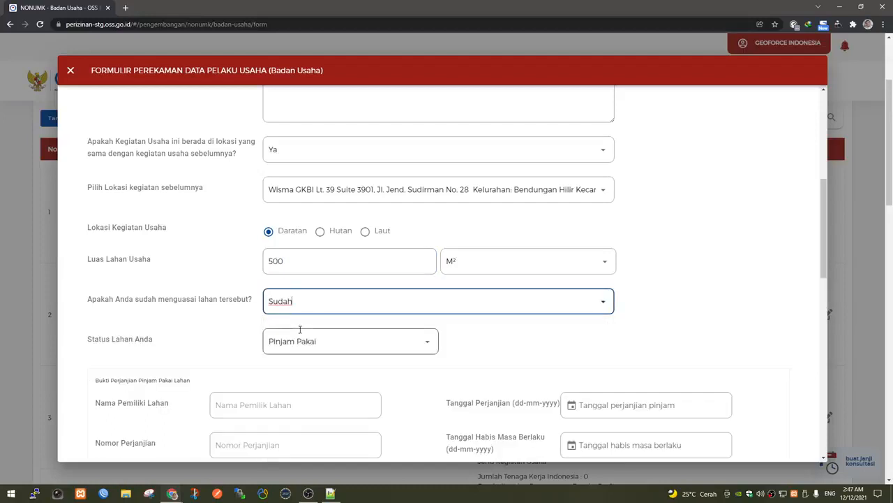
scroll(300, 329, "down", 1)
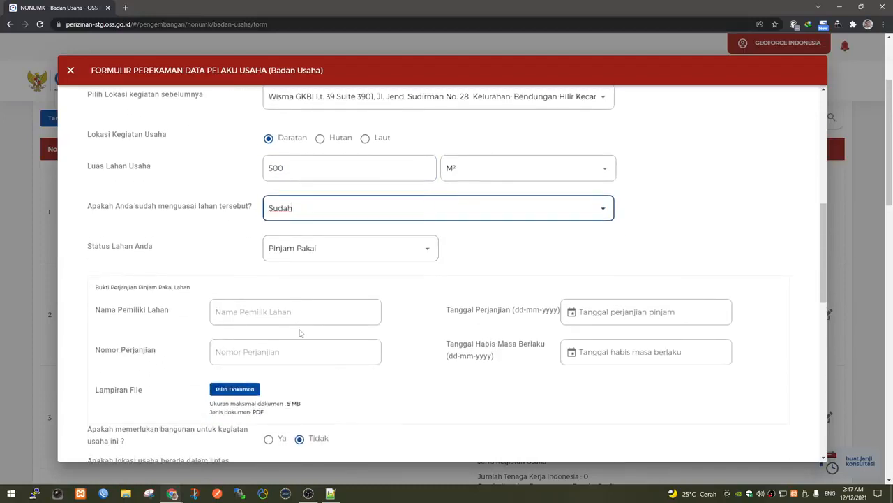
left_click(339, 208)
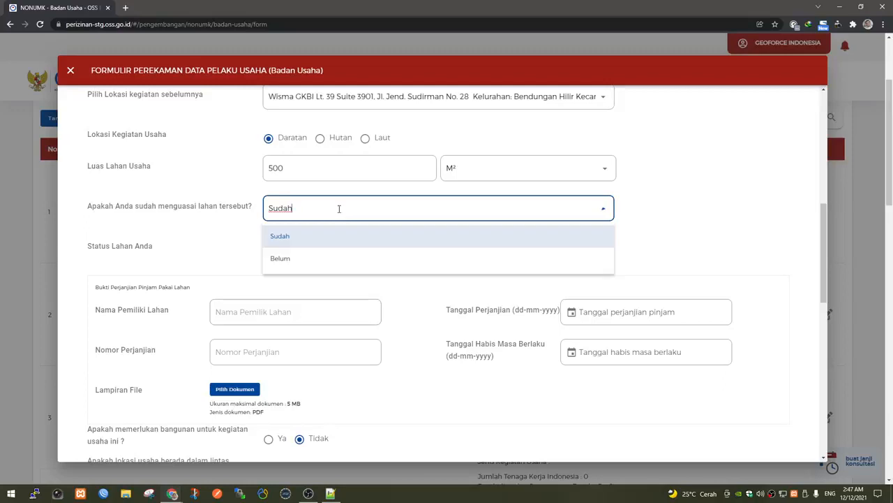
left_click(319, 257)
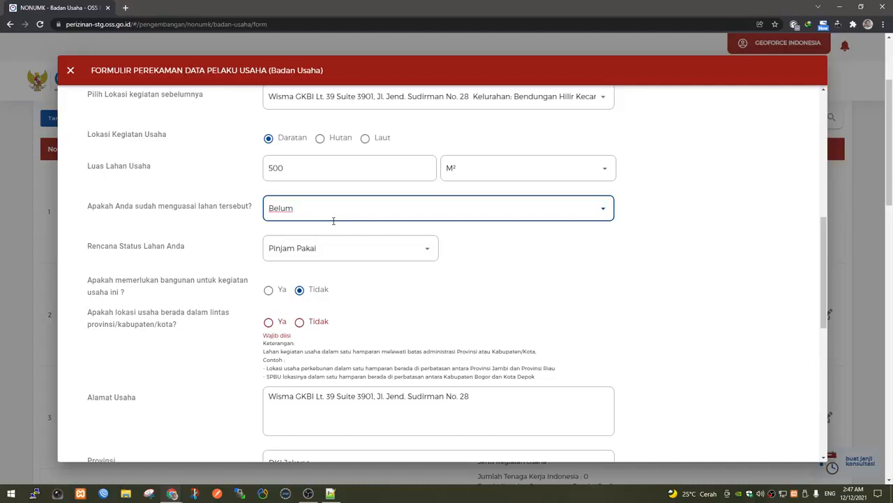
left_click(335, 208)
left_click(314, 258)
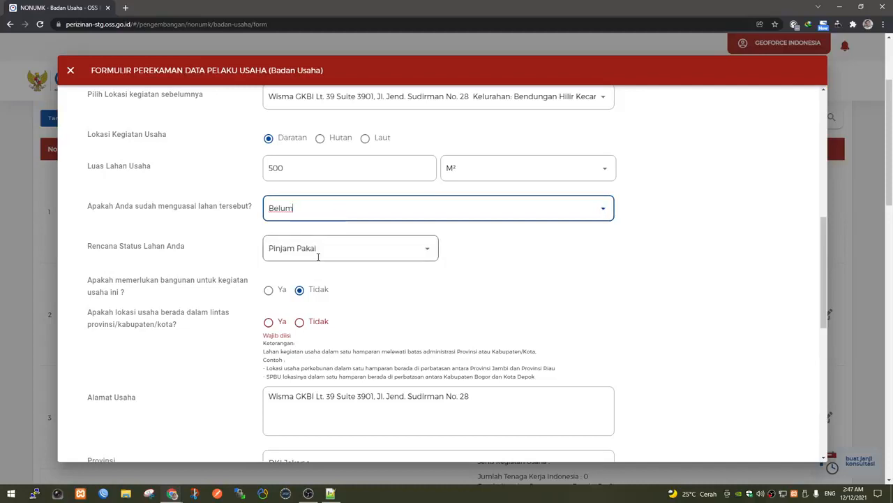
scroll(350, 307, "down", 3)
scroll(342, 377, "up", 2)
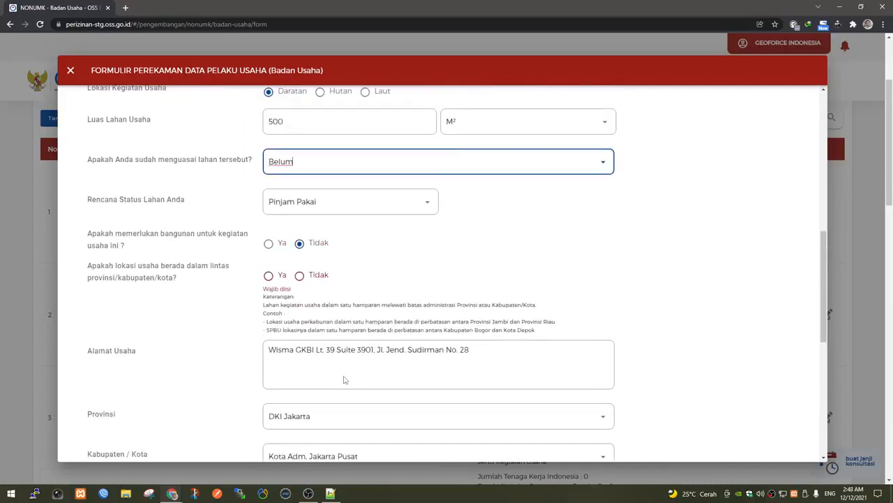
Set the planned land status to Sewa and answer Ya to needing a building.
left_click(340, 201)
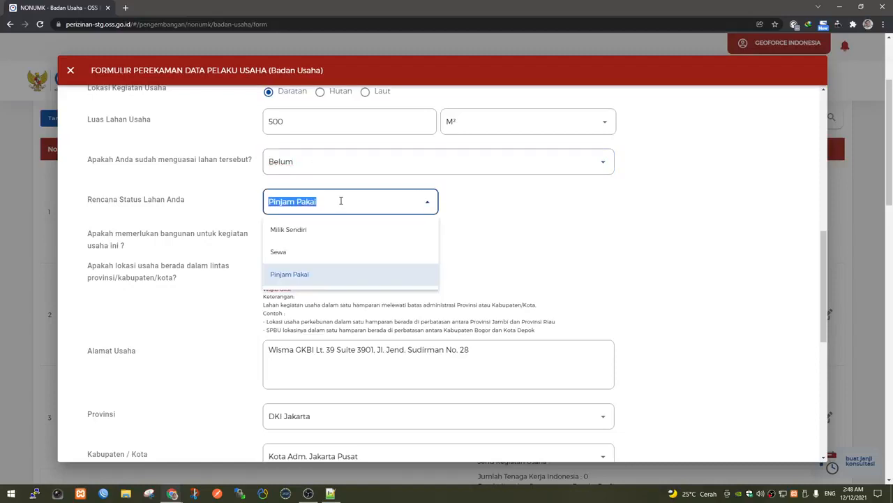
left_click(313, 253)
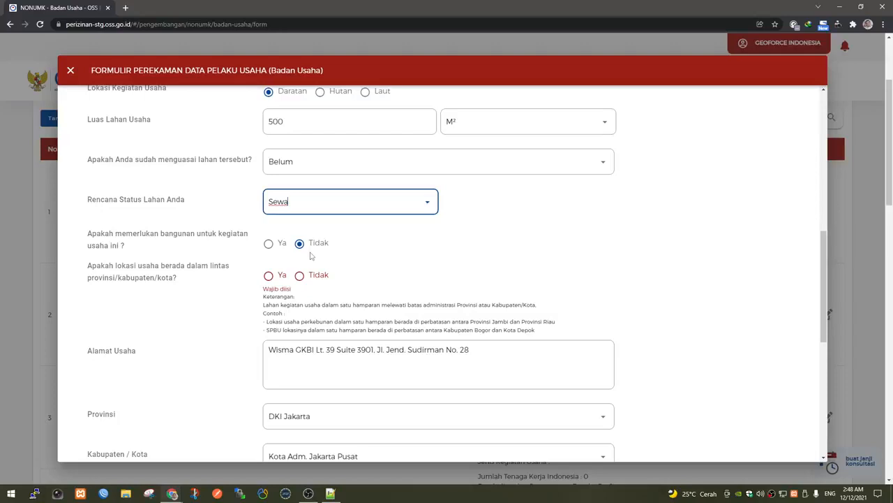
left_click(387, 254)
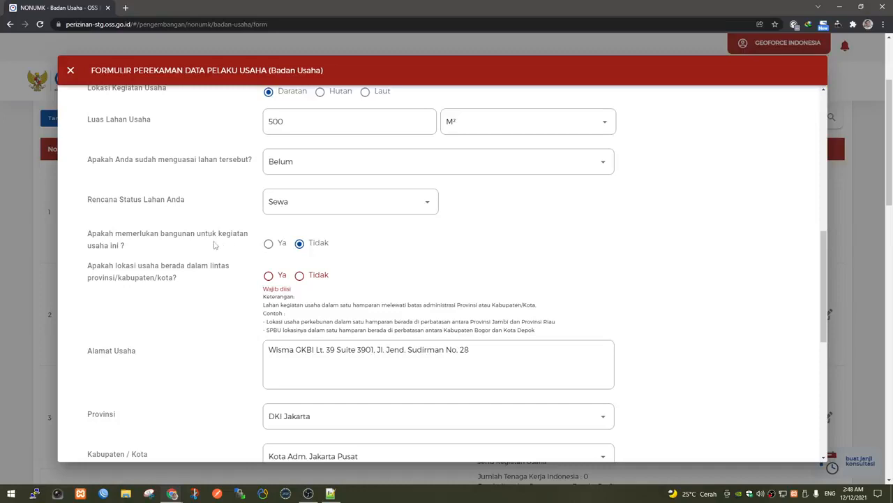
left_click(269, 243)
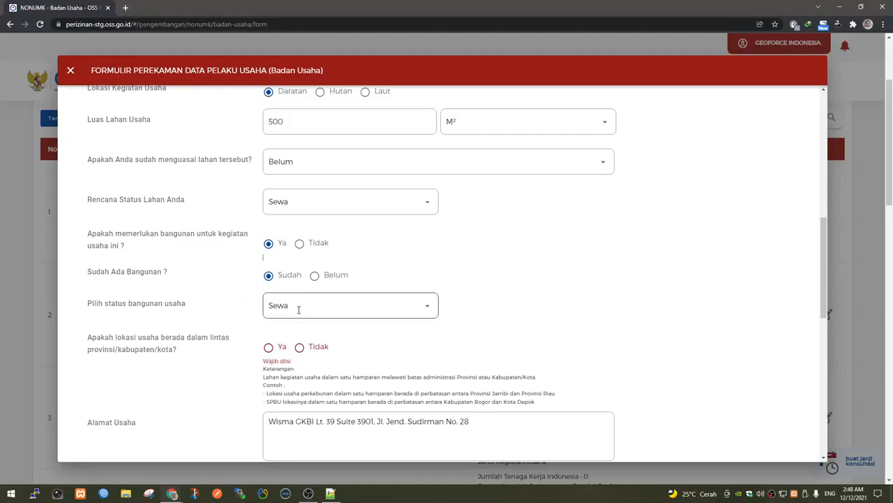
Answer Tidak to the cross-province/regency question and move to the Kode Pos field.
scroll(299, 309, "down", 2)
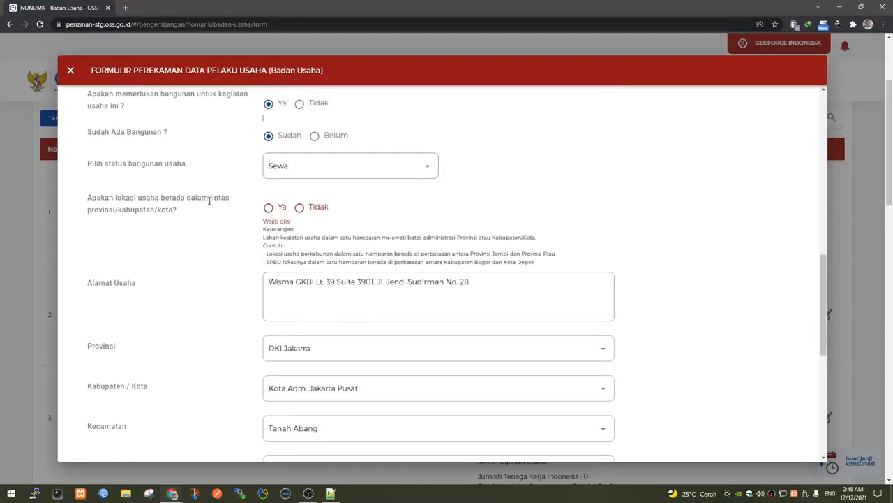
left_click(301, 209)
scroll(330, 232, "down", 2)
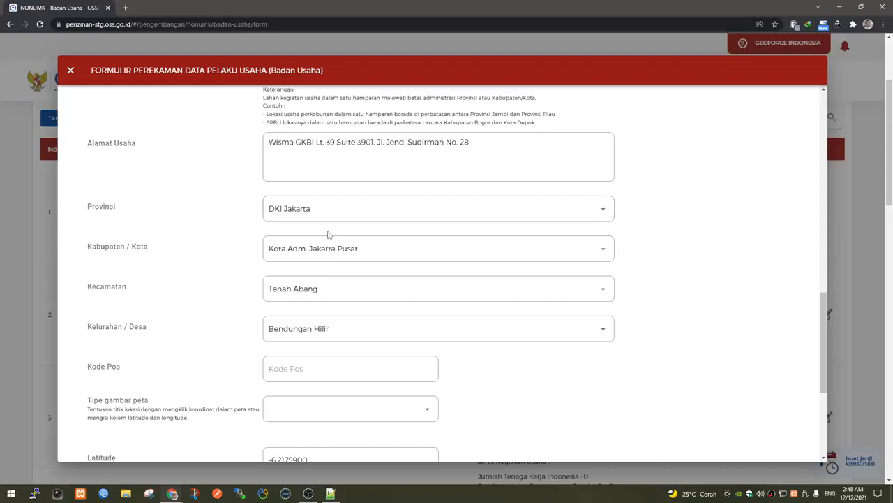
left_click(307, 369)
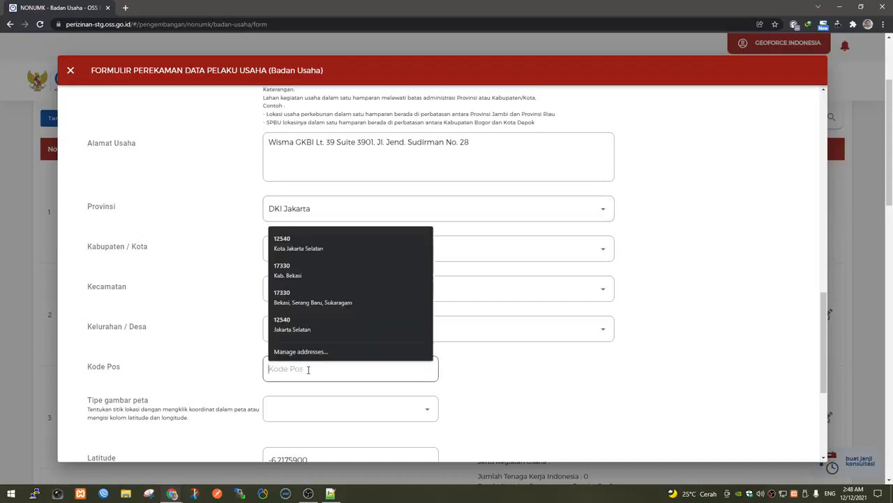
left_click(485, 376)
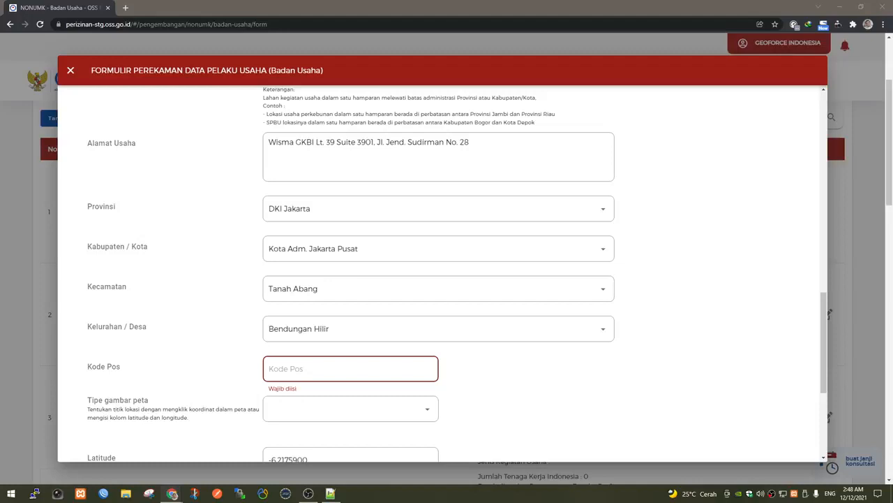
Fill in postal code 10210 for the business address.
left_click(315, 370)
type("10210")
left_click(525, 375)
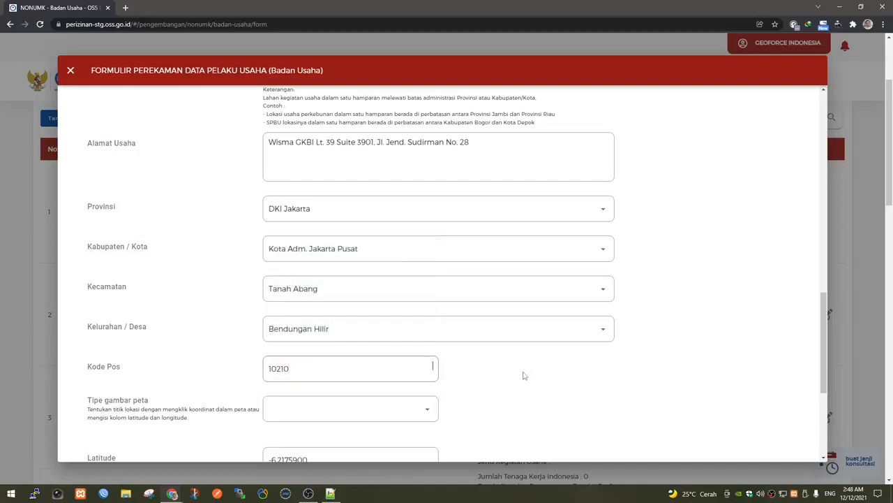
Set the map drawing type (Tipe gambar peta) to Polygon.
scroll(524, 375, "down", 2)
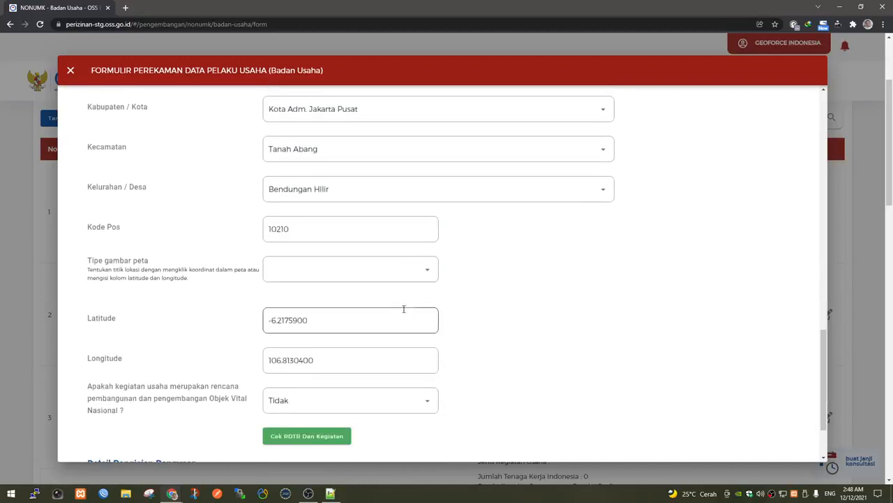
left_click(396, 270)
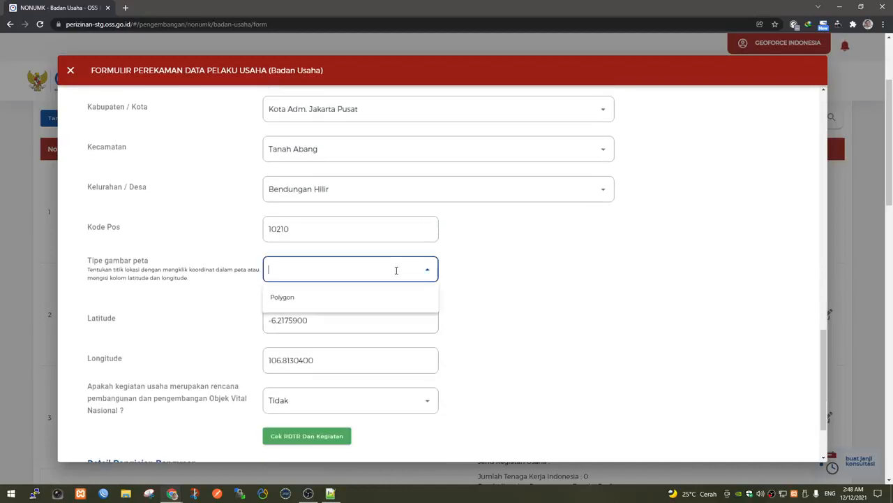
left_click(367, 298)
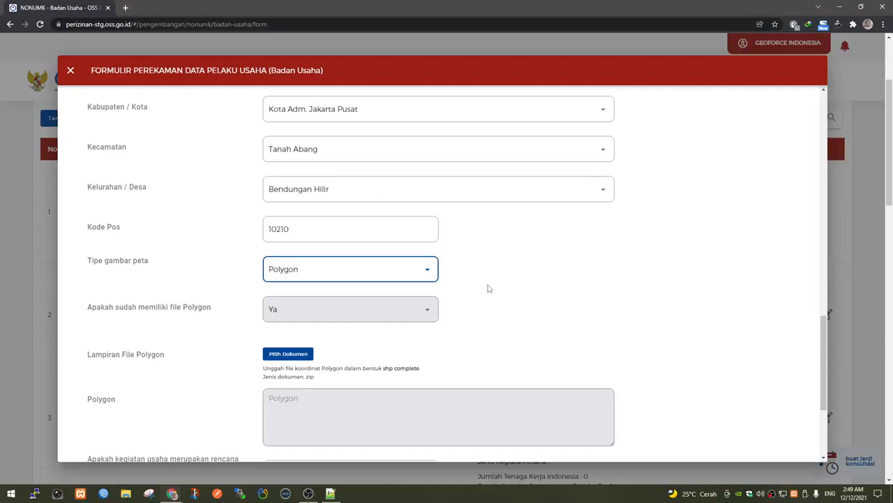
Attach mygeodata.zip from the Downloads folder as the polygon file.
left_click(293, 360)
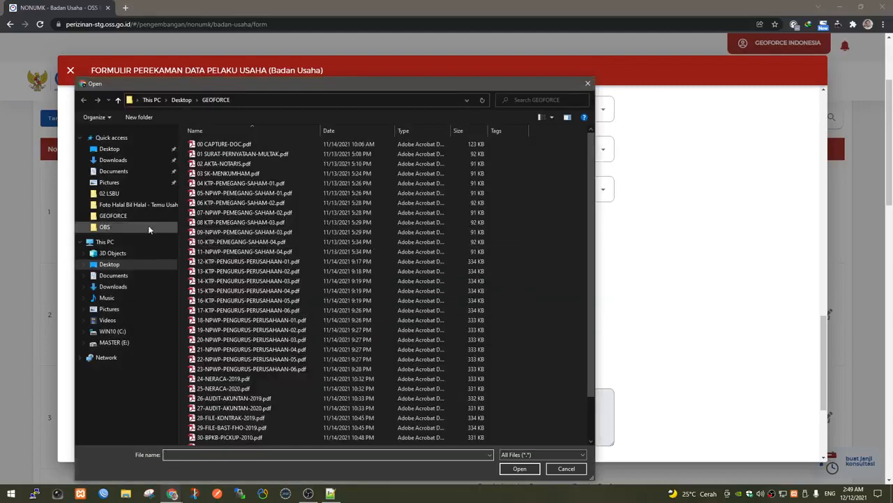
left_click(120, 161)
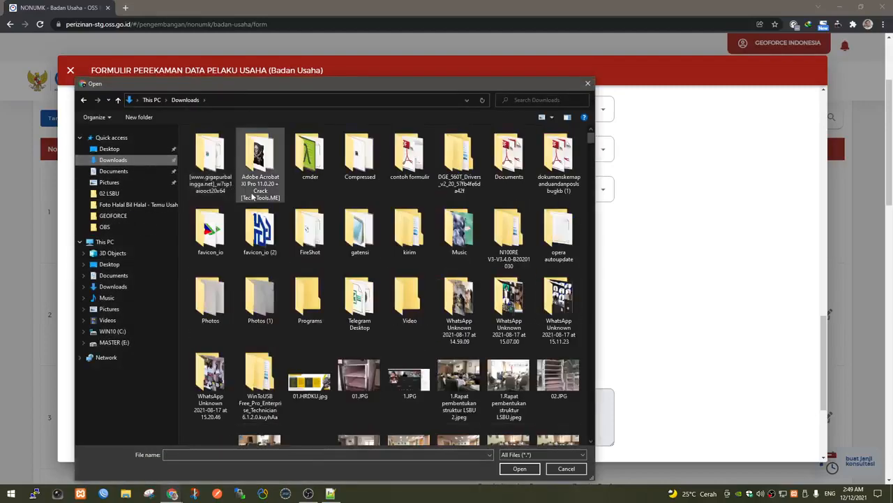
scroll(296, 241, "down", 6)
scroll(296, 241, "up", 6)
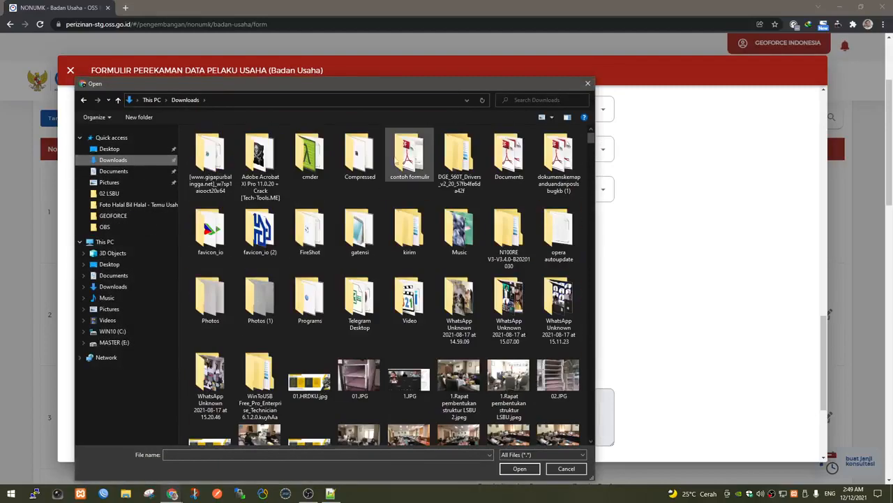
right_click(332, 194)
mouse_move(372, 202)
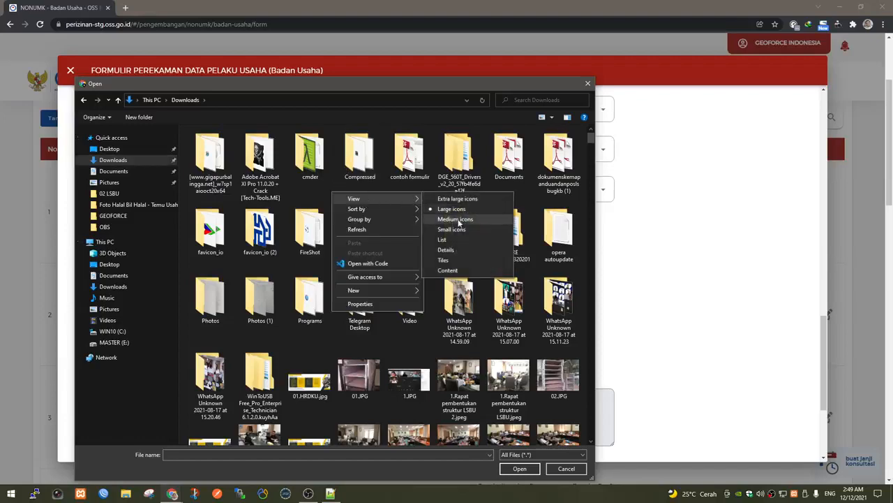
left_click(454, 251)
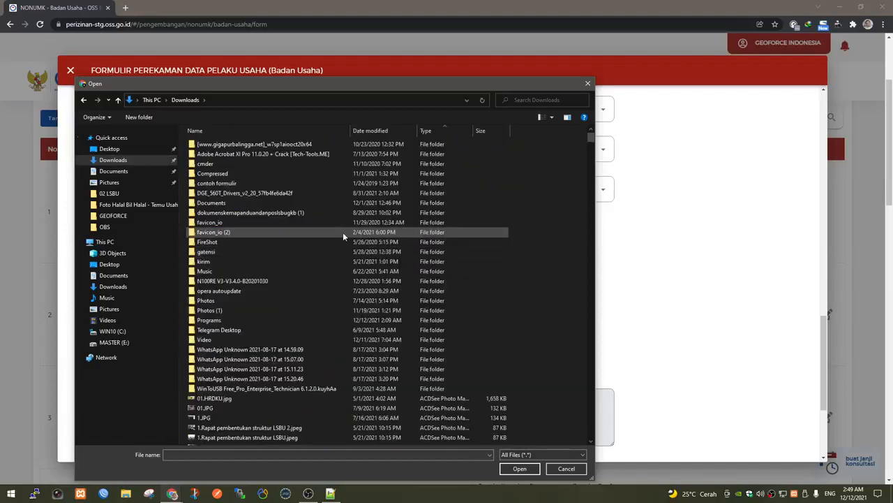
scroll(338, 234, "down", 15)
scroll(333, 241, "down", 20)
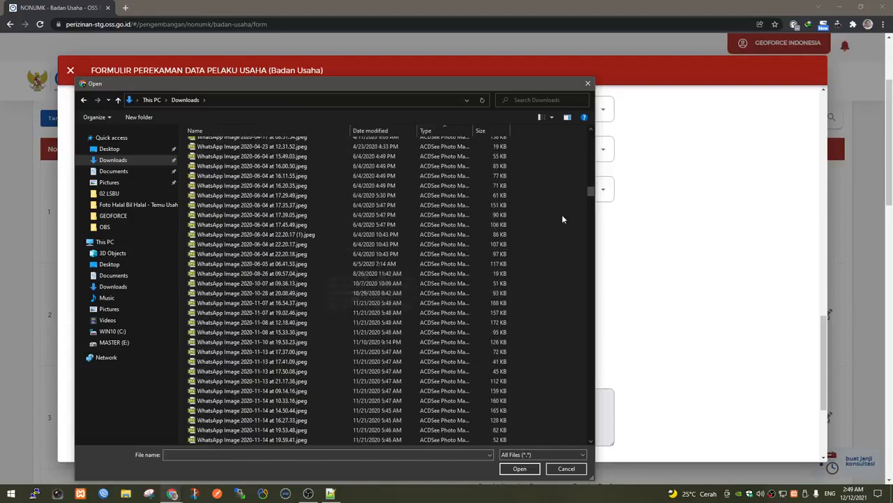
left_click_drag(590, 192, 566, 433)
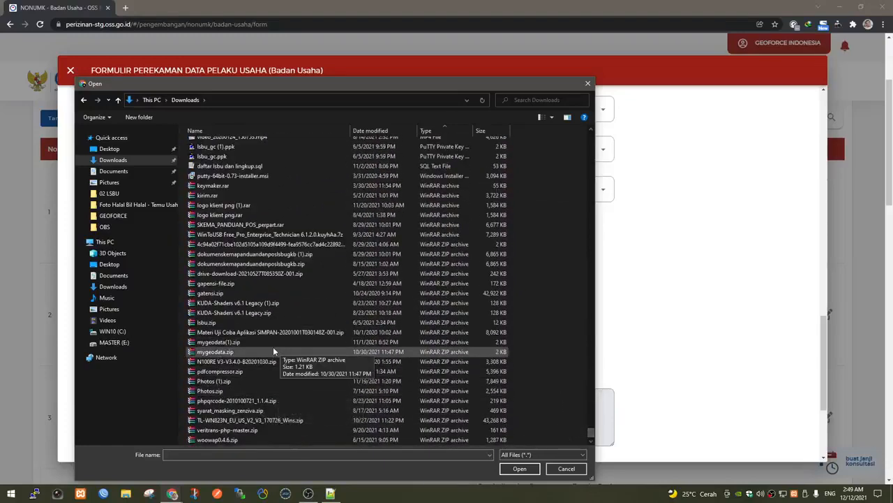
left_click(231, 353)
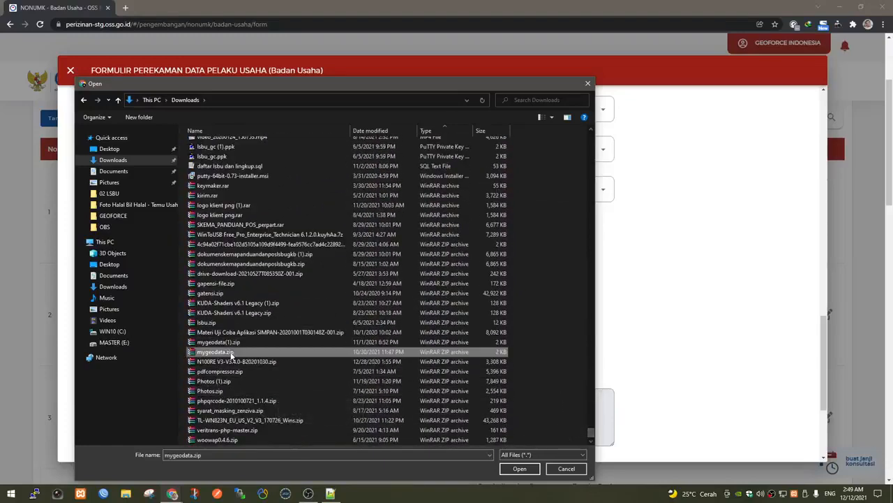
left_click(519, 468)
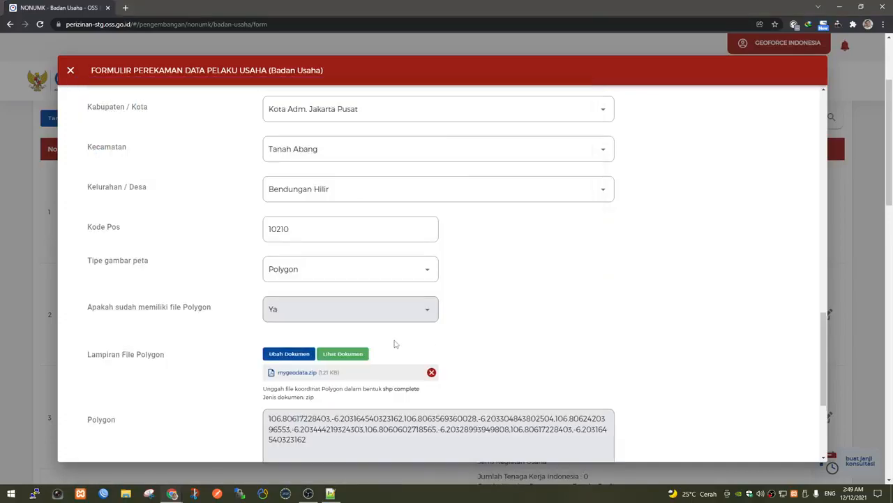
Keep Tidak for Objek Vital Nasional and run Cek RDTR Dan Kegiatan for the location.
scroll(394, 343, "down", 2)
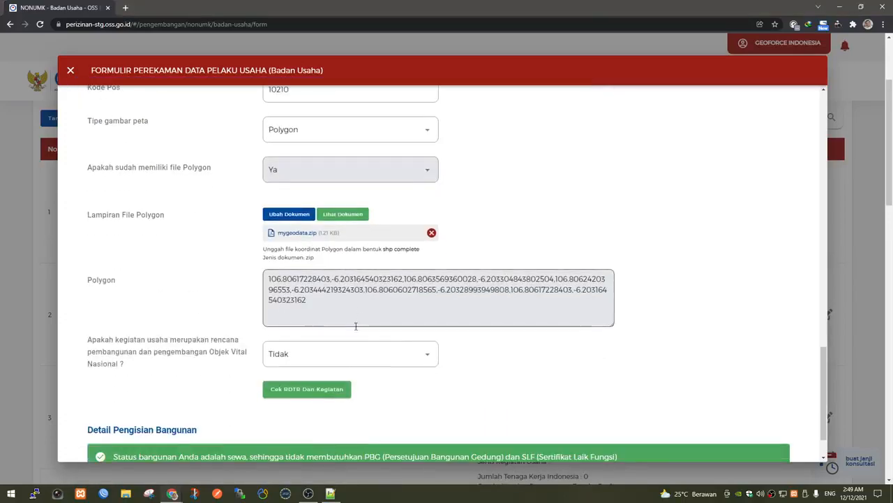
left_click_drag(312, 300, 259, 277)
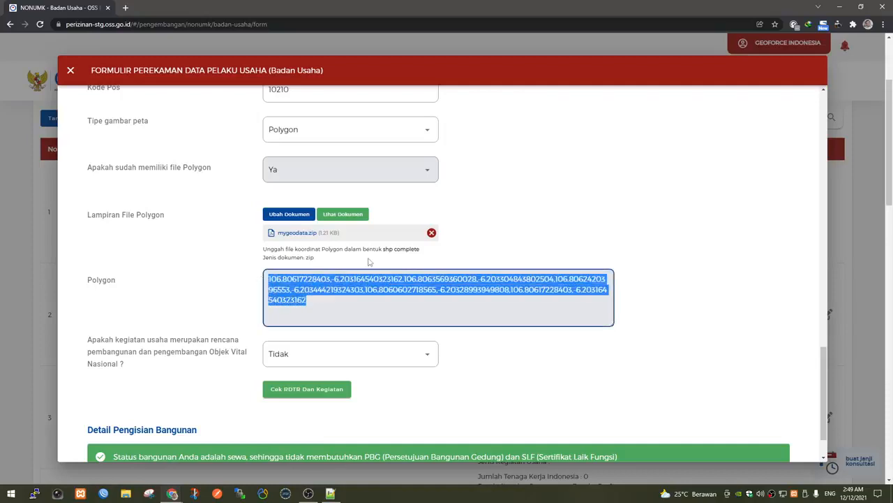
left_click(329, 316)
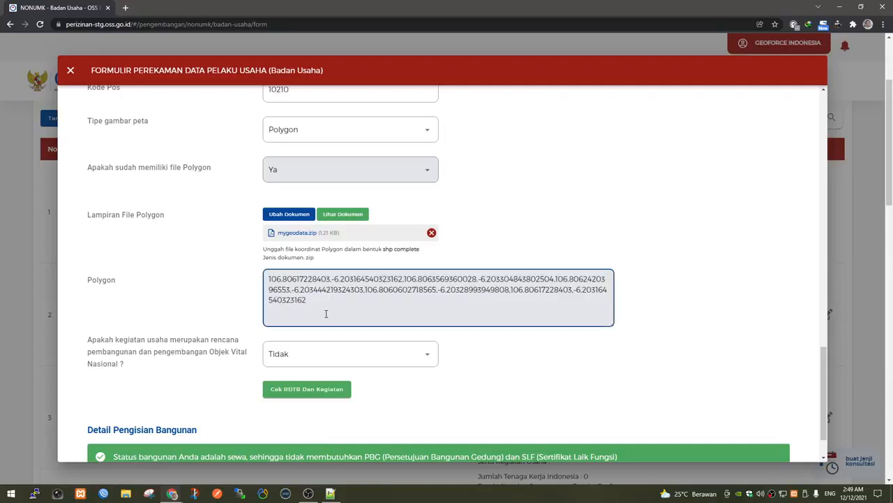
scroll(325, 313, "down", 2)
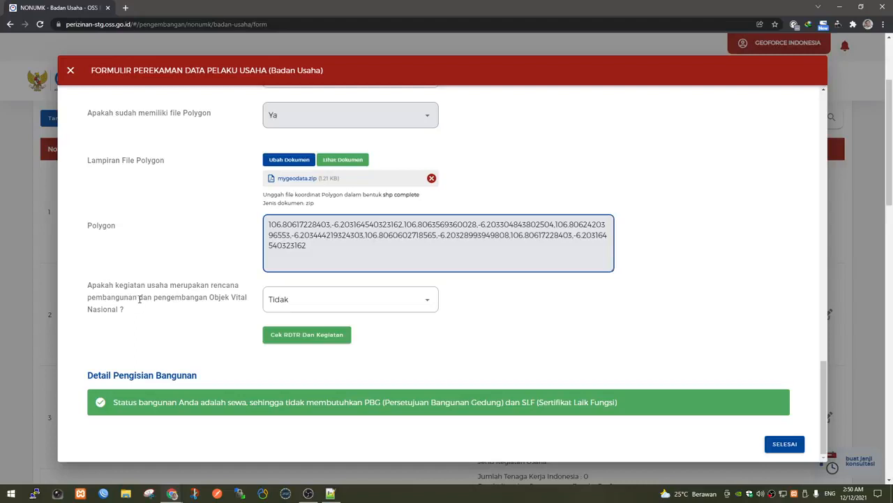
left_click(307, 300)
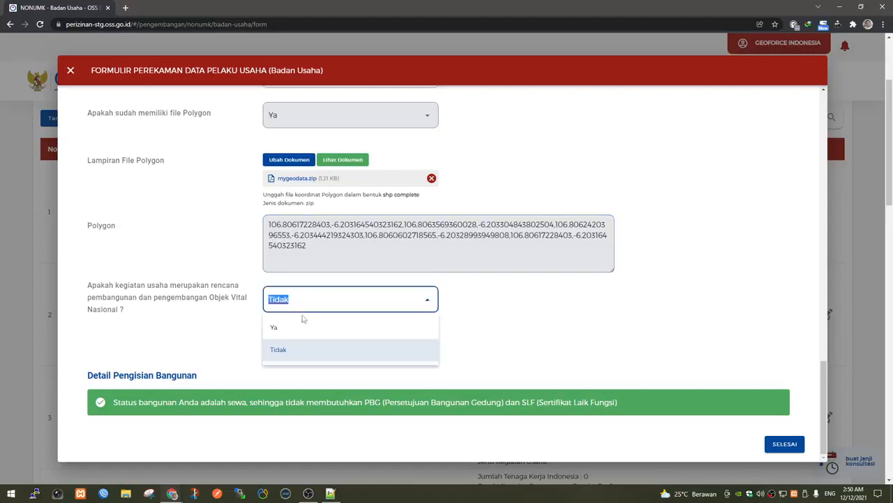
left_click(493, 323)
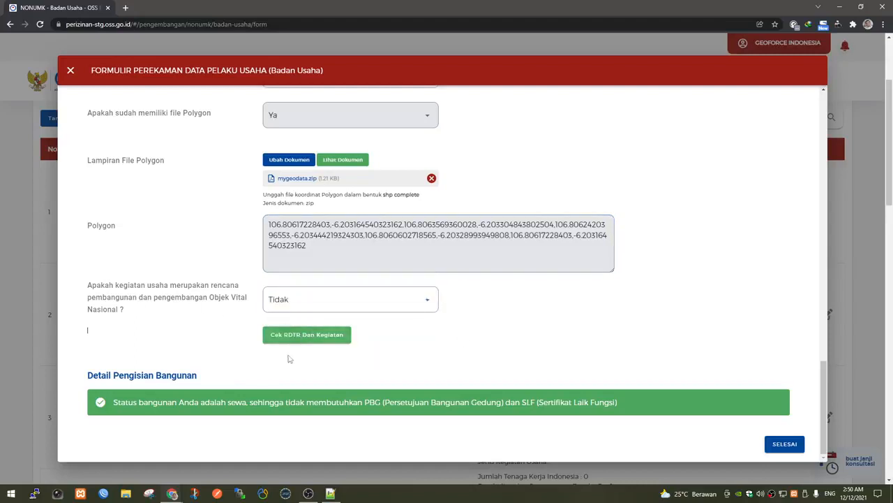
left_click(303, 339)
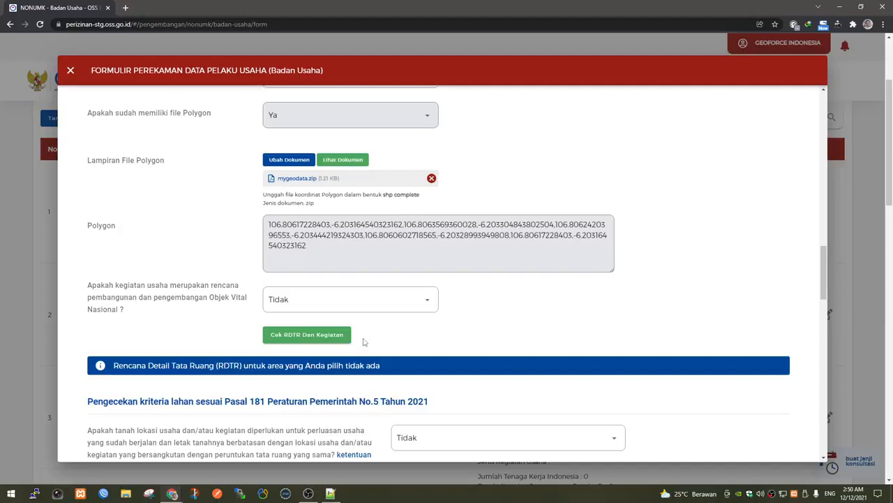
Leave land expansion at Tidak, answer Ya to already-controlled land, and start the Izin Lokasi upload.
scroll(363, 342, "down", 3)
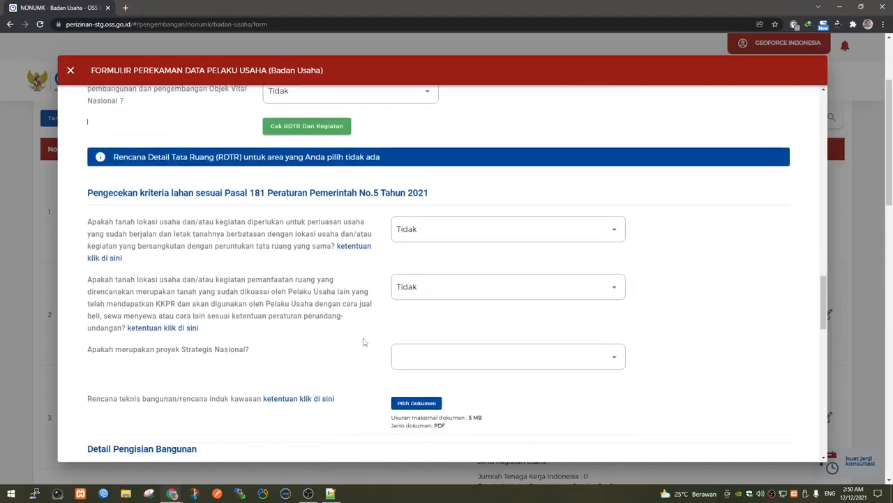
scroll(363, 342, "down", 1)
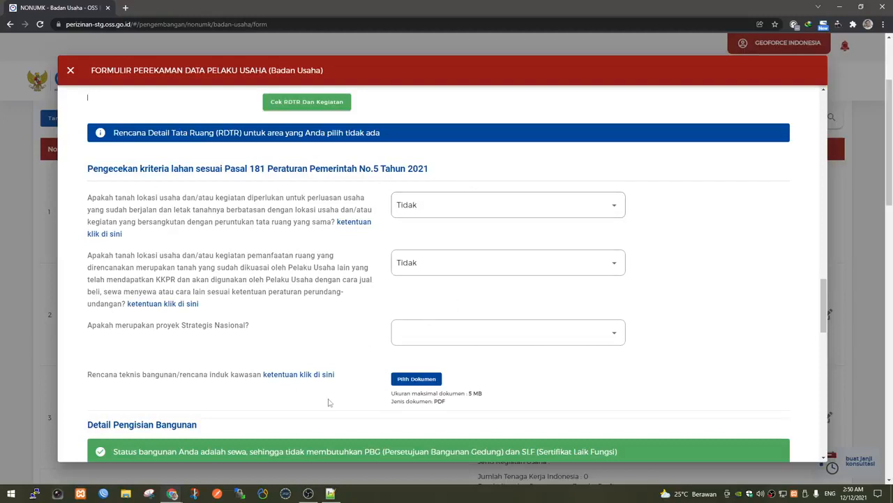
left_click(436, 207)
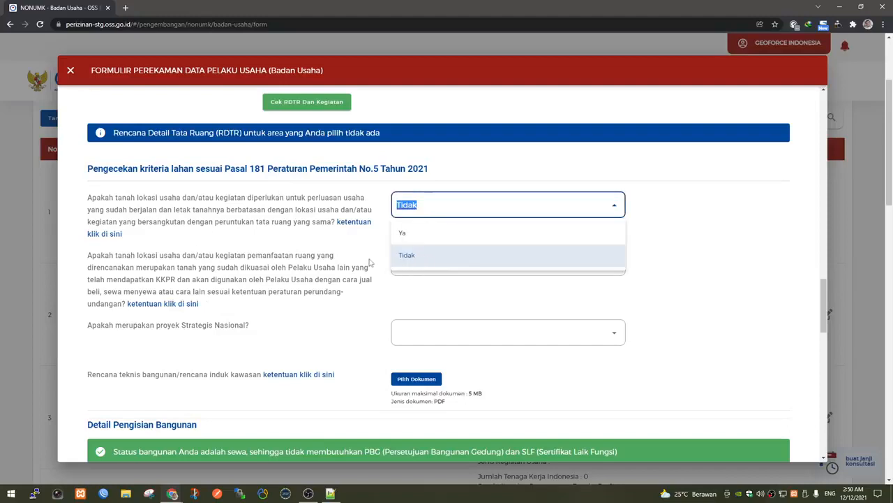
left_click(424, 265)
left_click(424, 265)
left_click(422, 294)
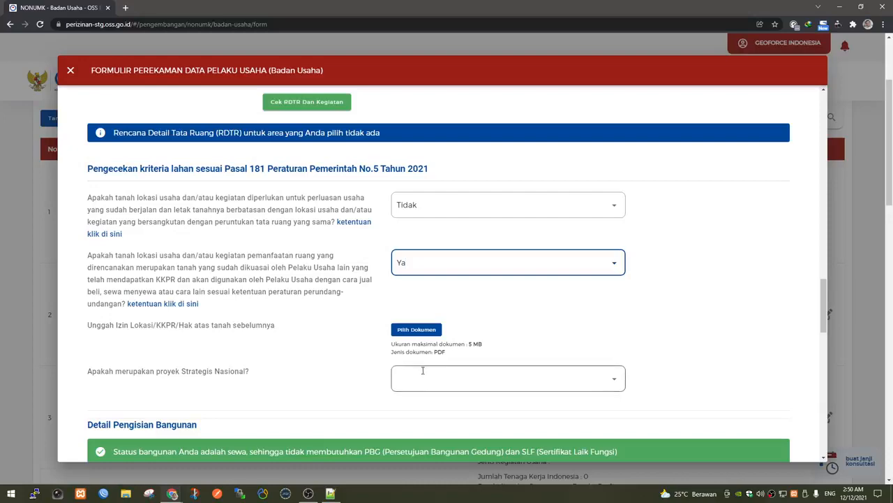
left_click(421, 331)
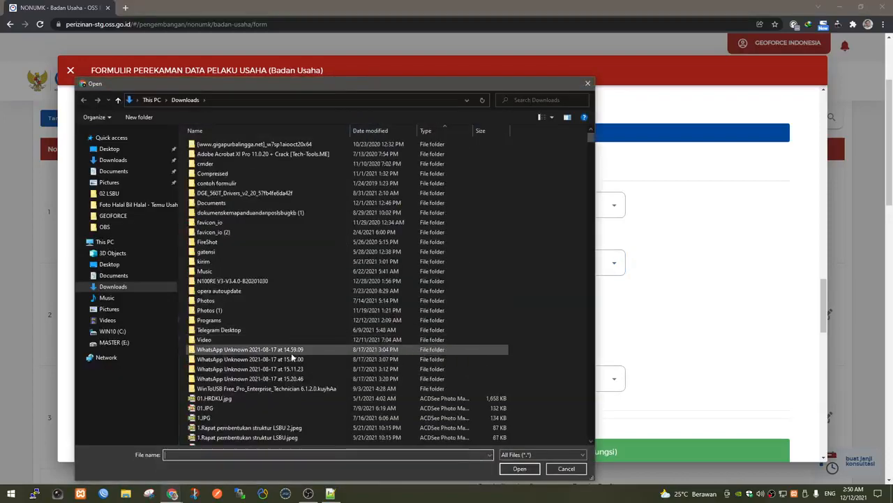
Upload 00 CAPTURE-DOC.pdf from Desktop > GEOFORCE as the prior location permit document.
scroll(291, 356, "down", 4)
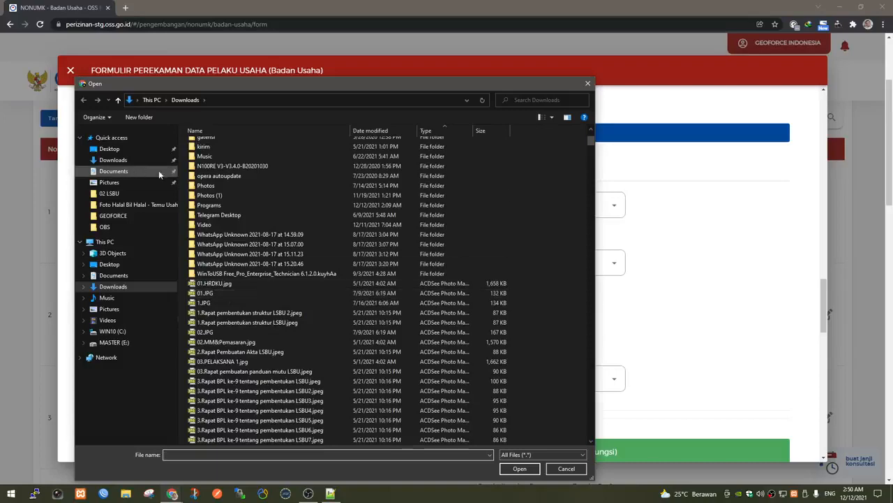
left_click(125, 162)
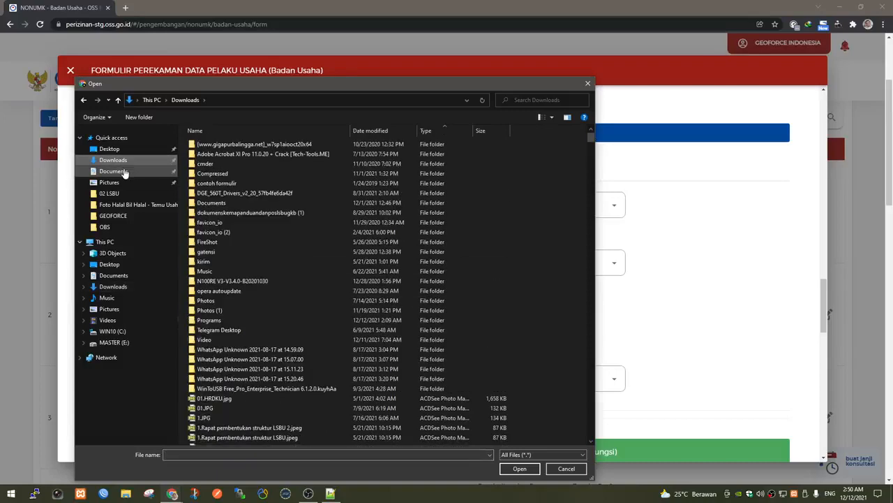
left_click(116, 149)
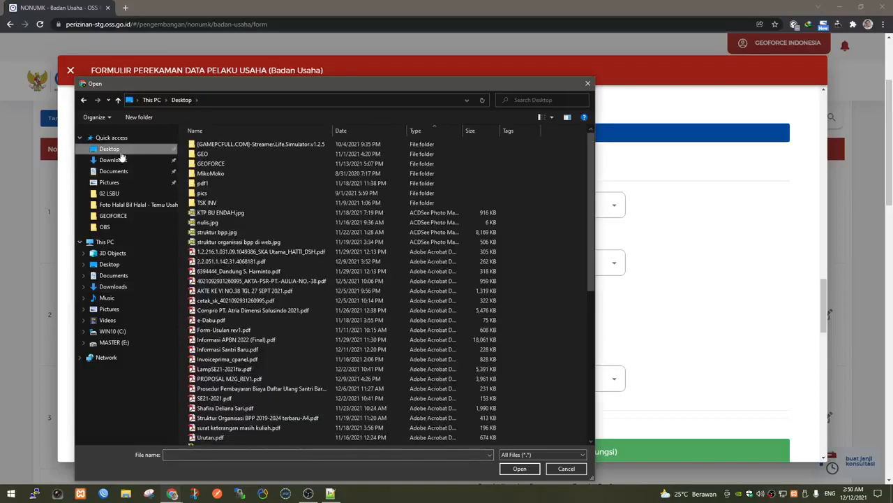
double_click(214, 166)
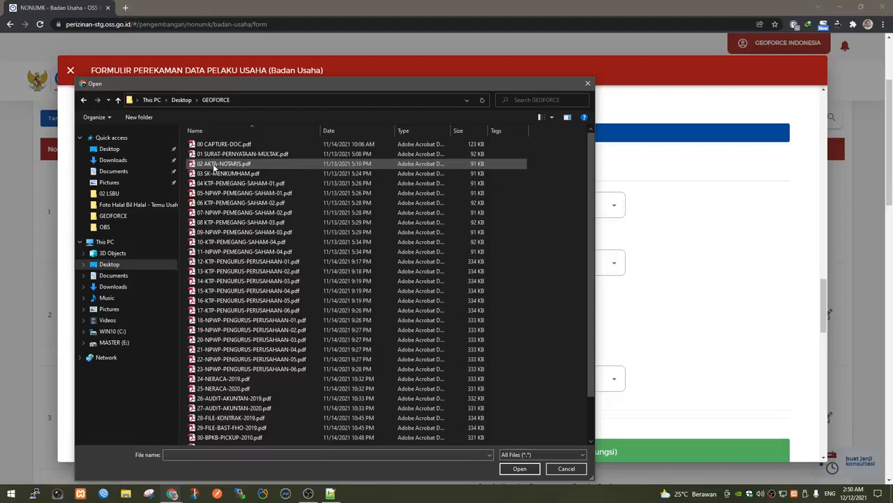
left_click(247, 144)
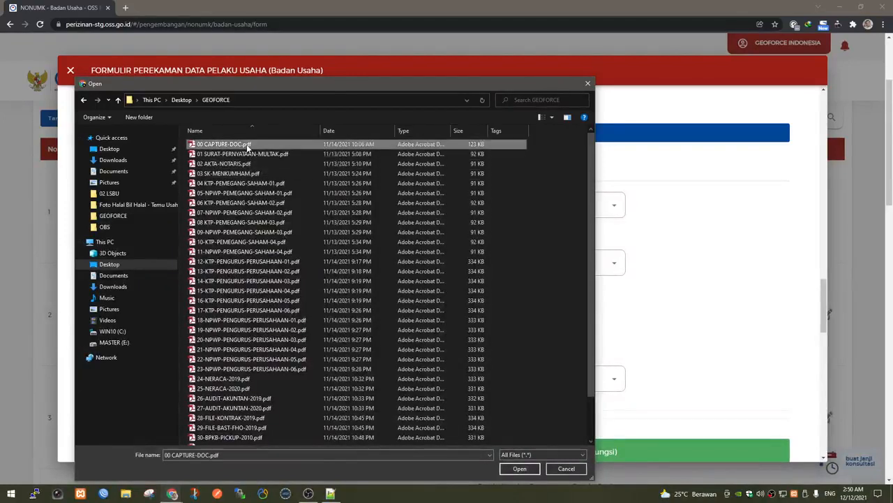
double_click(246, 145)
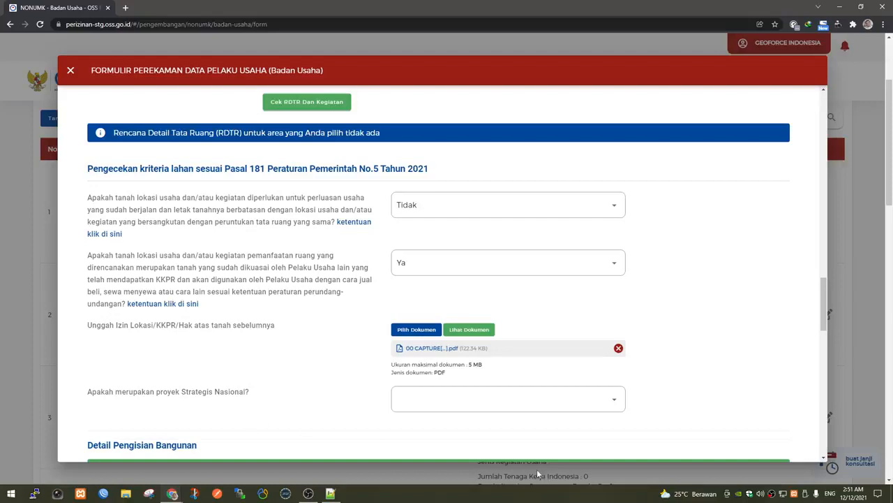
Set 'Apakah merupakan proyek Strategis Nasional?' to Tidak.
left_click(493, 401)
left_click(463, 447)
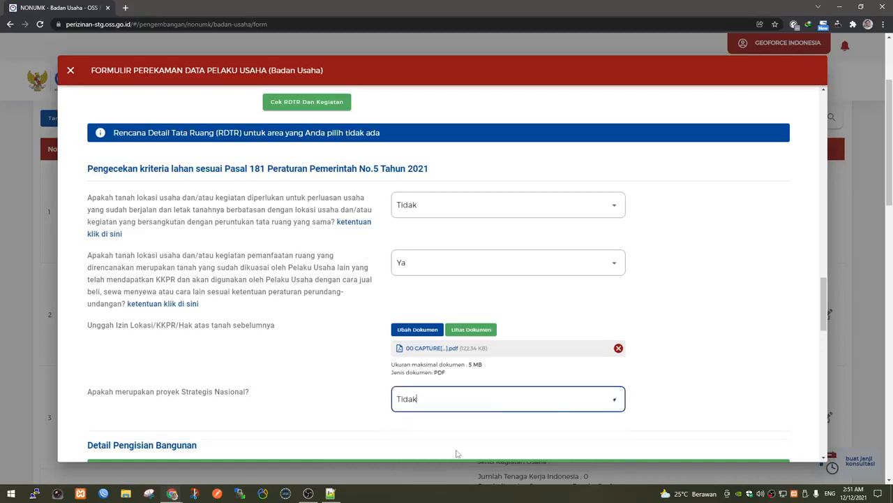
left_click(657, 406)
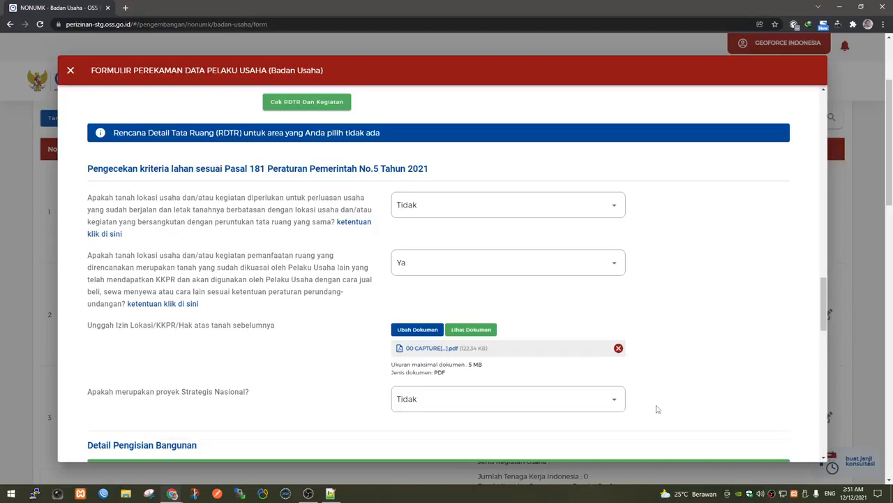
scroll(656, 409, "down", 2)
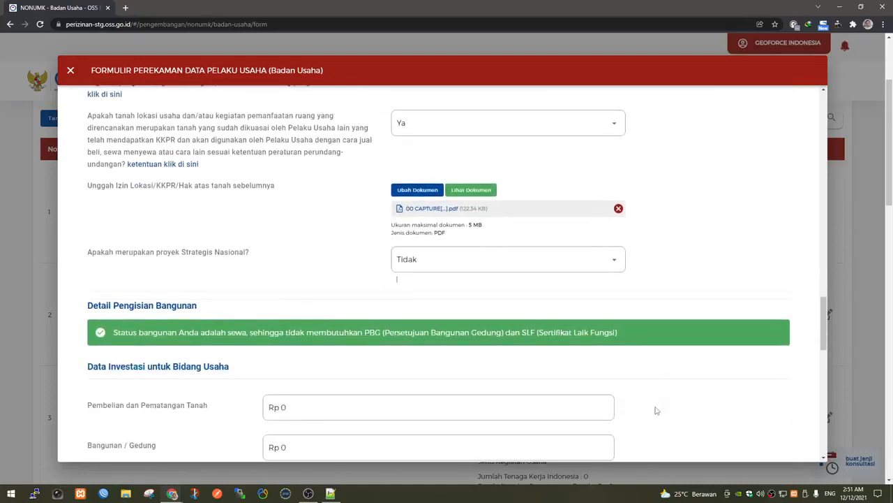
scroll(656, 411, "down", 3)
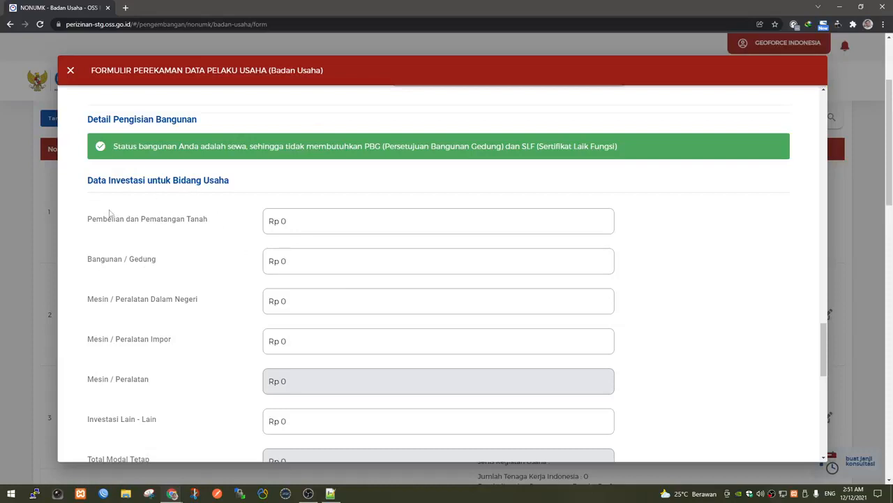
left_click_drag(92, 219, 200, 219)
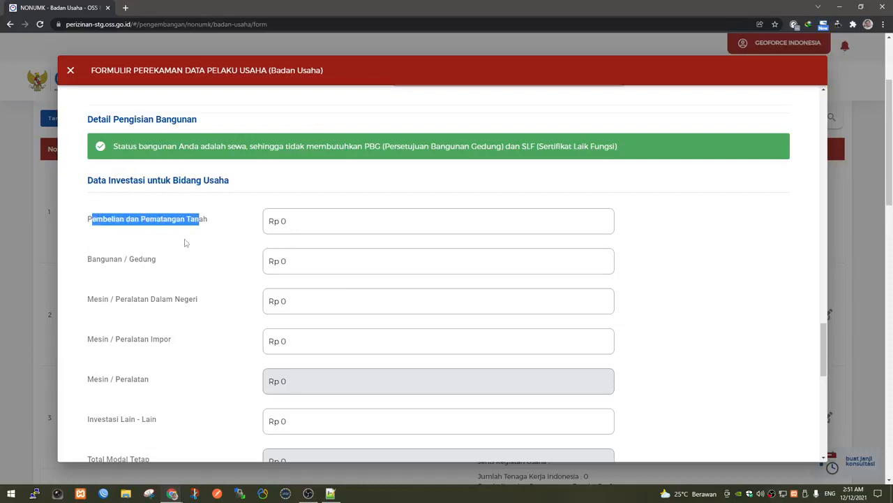
left_click_drag(79, 258, 165, 259)
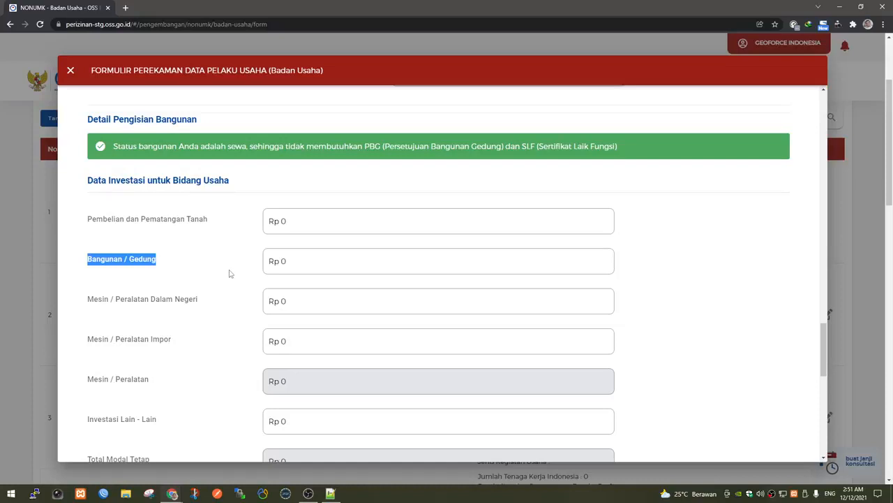
scroll(230, 273, "down", 2)
left_click(222, 239)
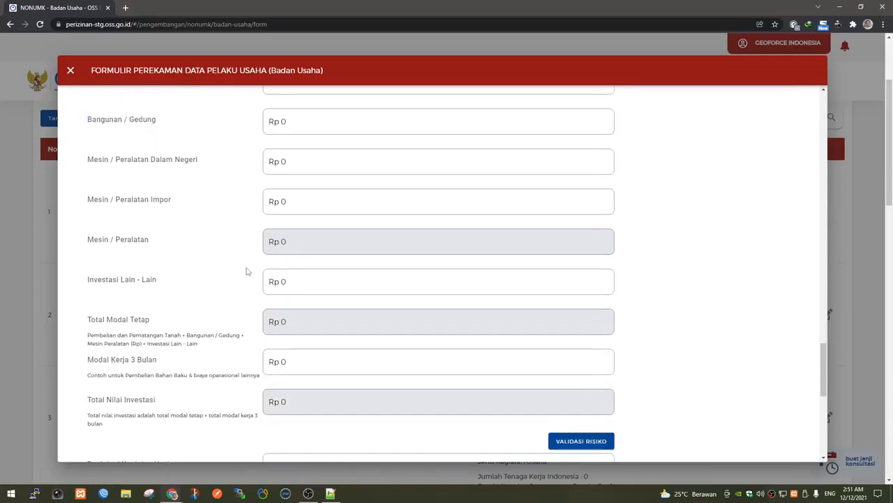
scroll(245, 270, "up", 1)
scroll(246, 271, "up", 2)
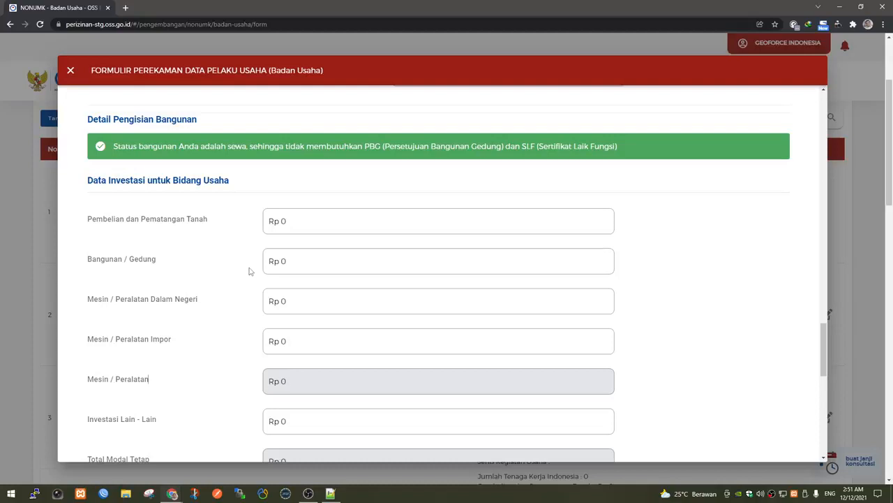
left_click(278, 271)
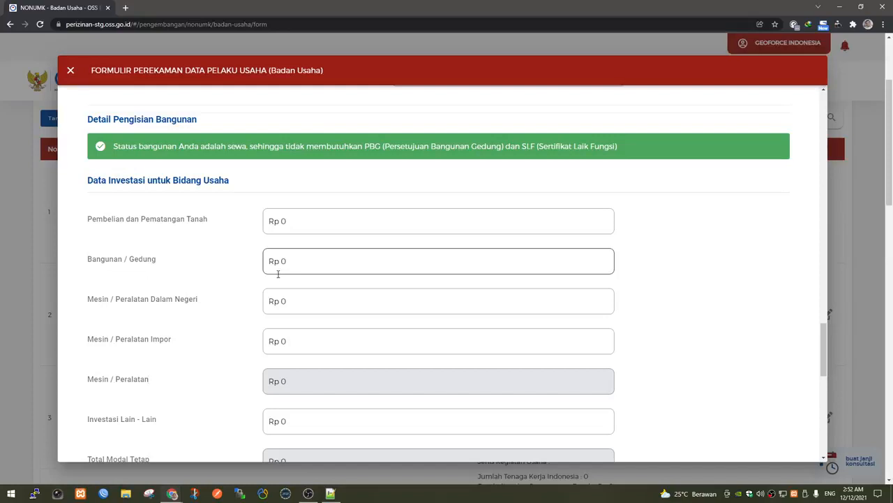
scroll(280, 283, "down", 1)
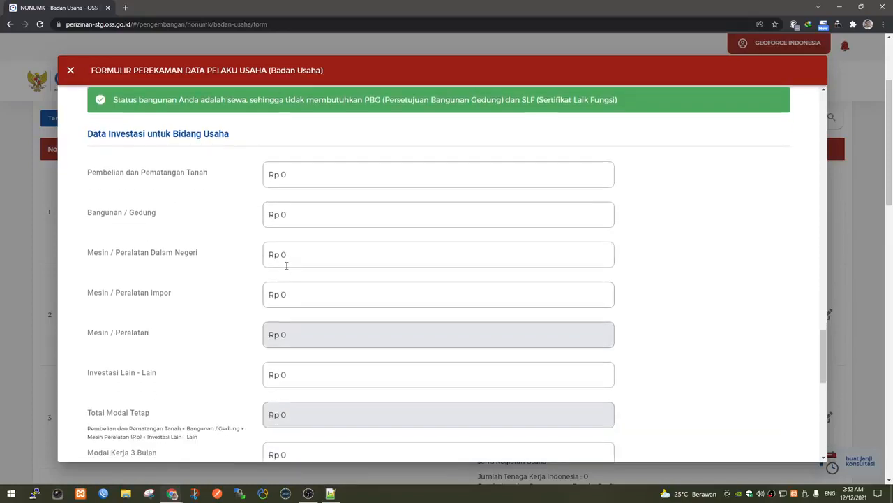
left_click(289, 258)
scroll(289, 258, "down", 3)
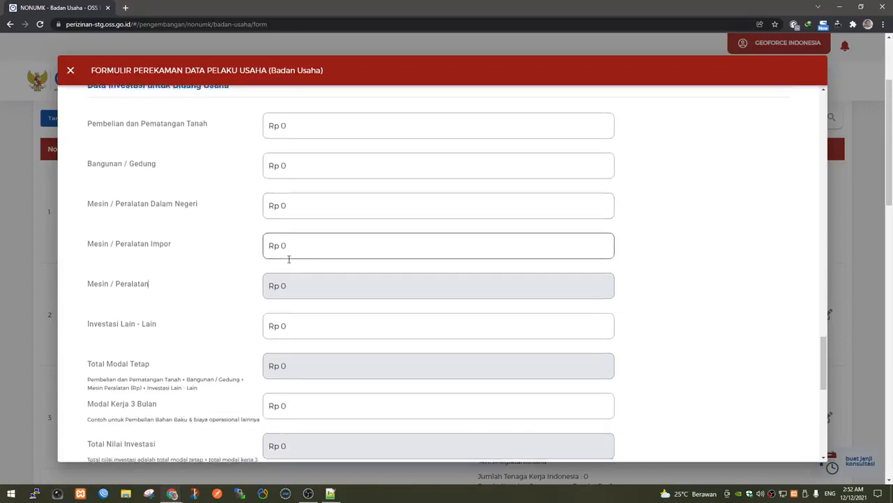
scroll(288, 260, "down", 2)
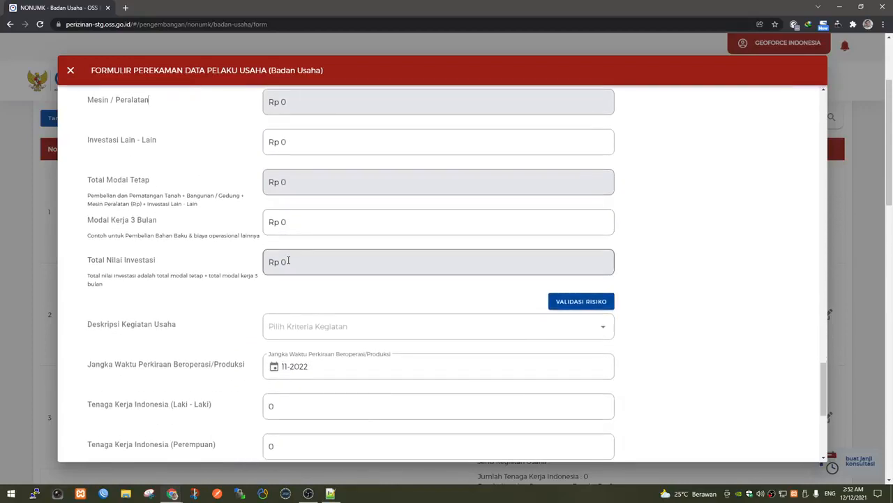
scroll(288, 261, "down", 2)
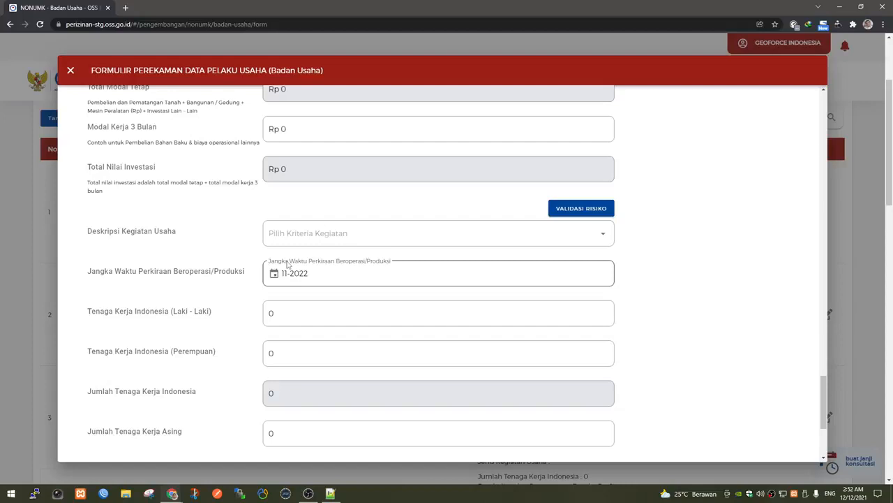
scroll(285, 264, "up", 4)
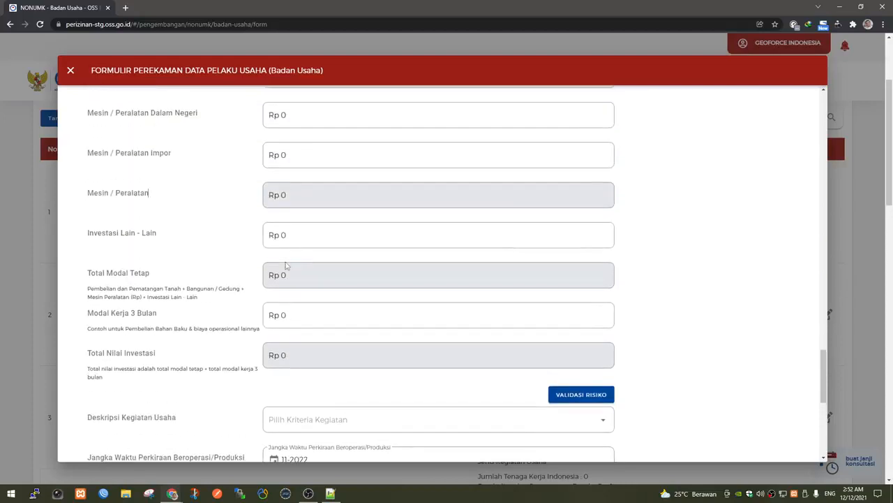
scroll(285, 265, "up", 2)
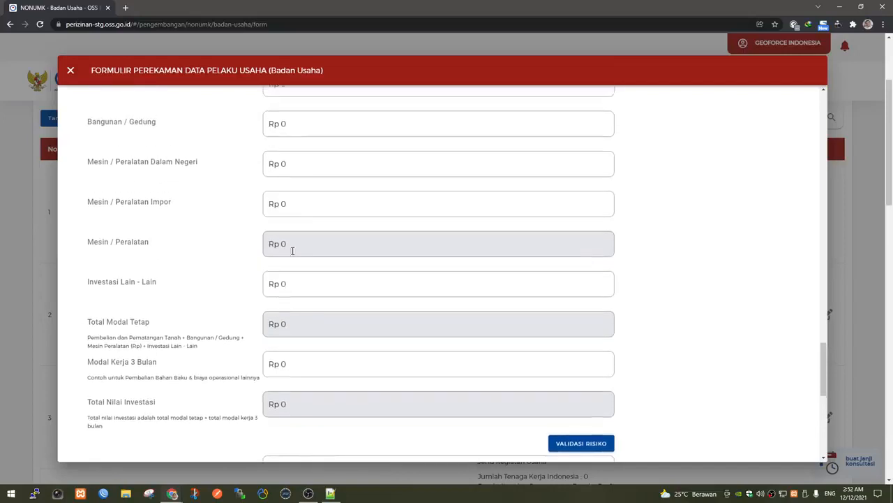
scroll(300, 225, "up", 1)
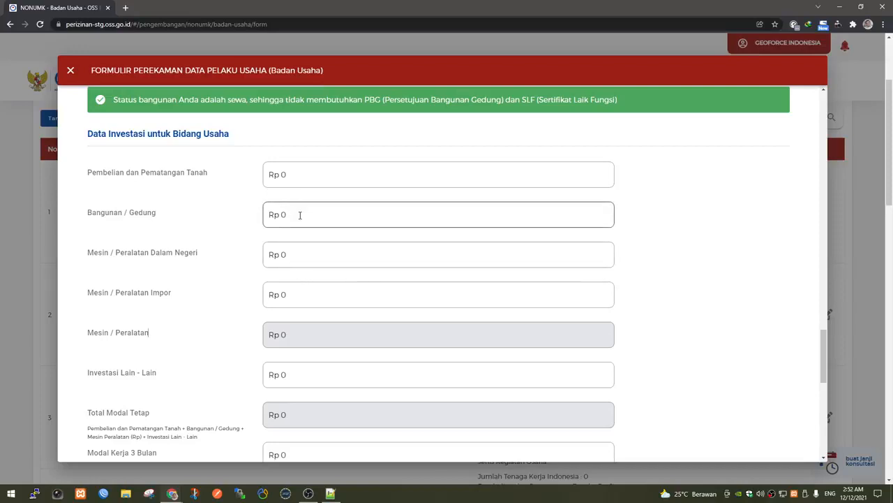
Enter machinery investment of Rp 1.500.000.000 domestic and Rp 3.000.000.000 imported.
left_click(288, 261)
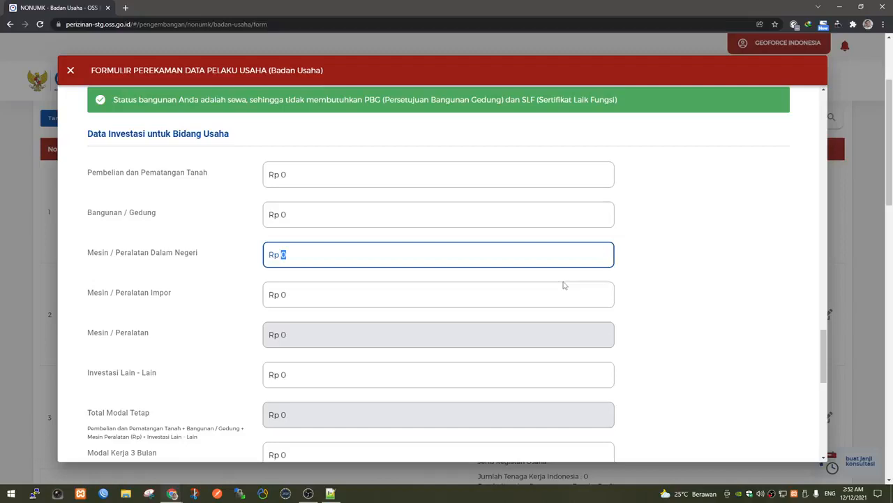
type("1.500.000.")
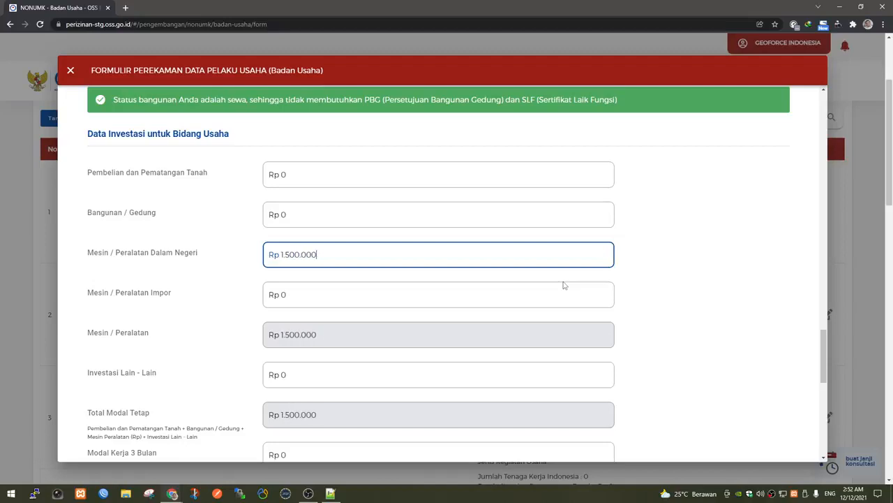
type("000")
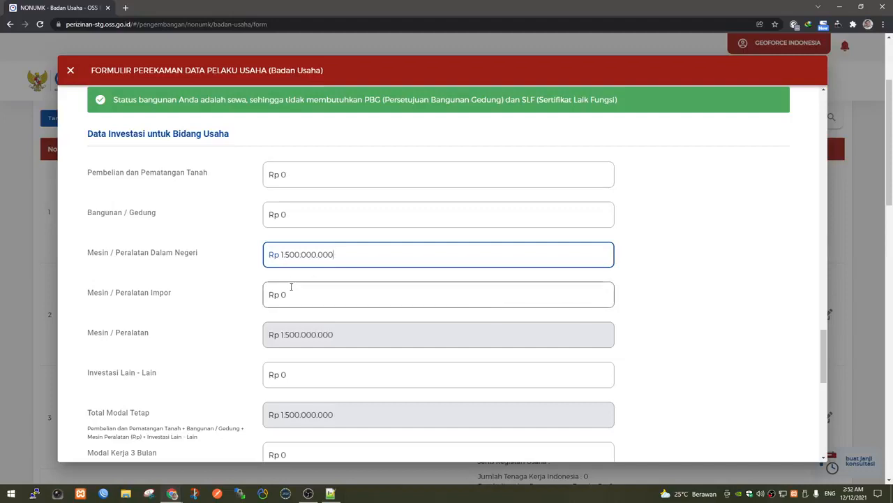
left_click(269, 295)
type("30000000000")
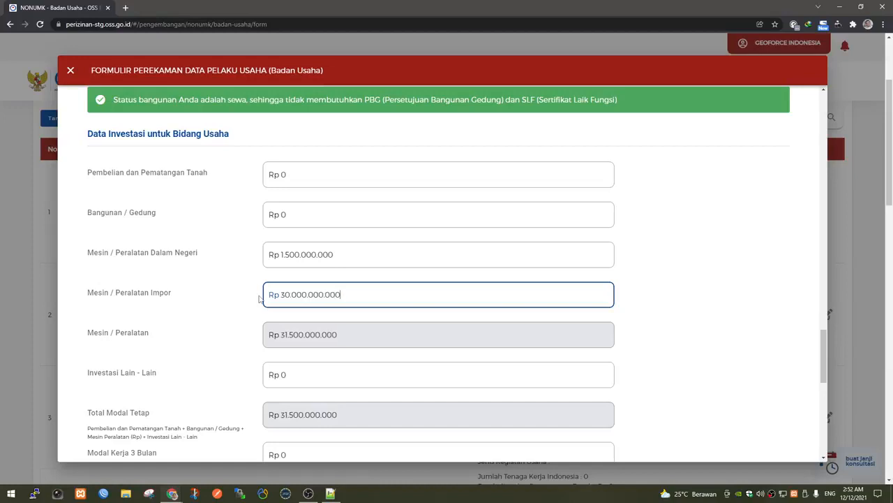
key("BackSpace")
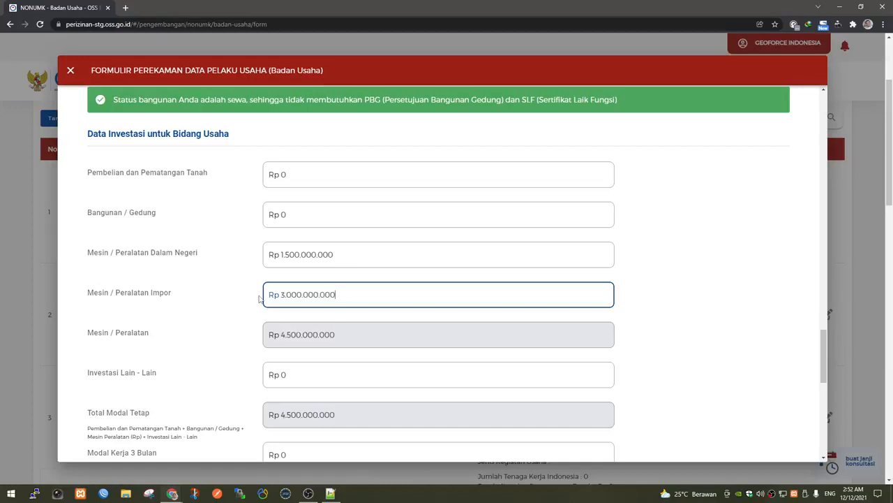
Enter Rp 1.000.000.000 other investment and Rp 2.000.000.000 three-month working capital.
left_click(300, 378)
scroll(314, 397, "down", 2)
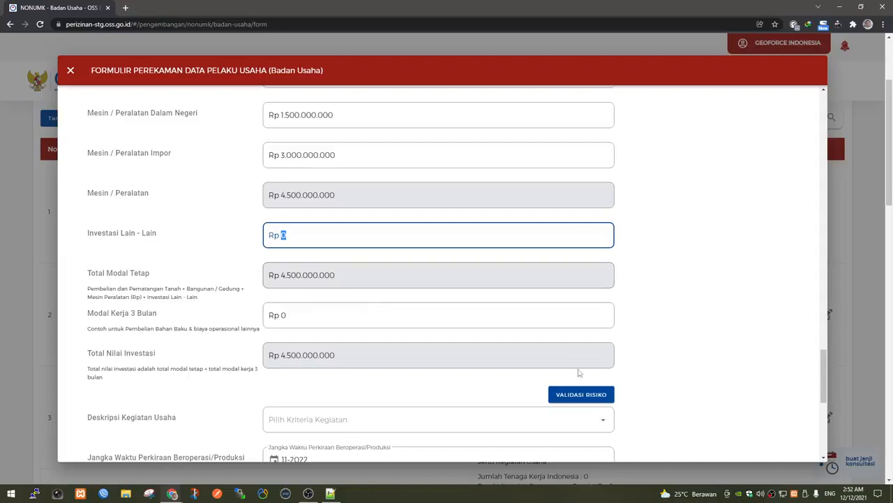
type("1.000.000.0")
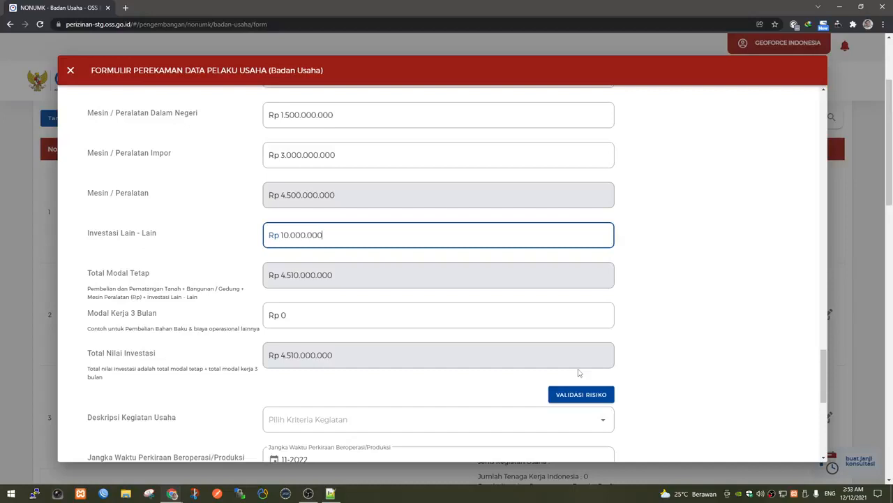
type("00")
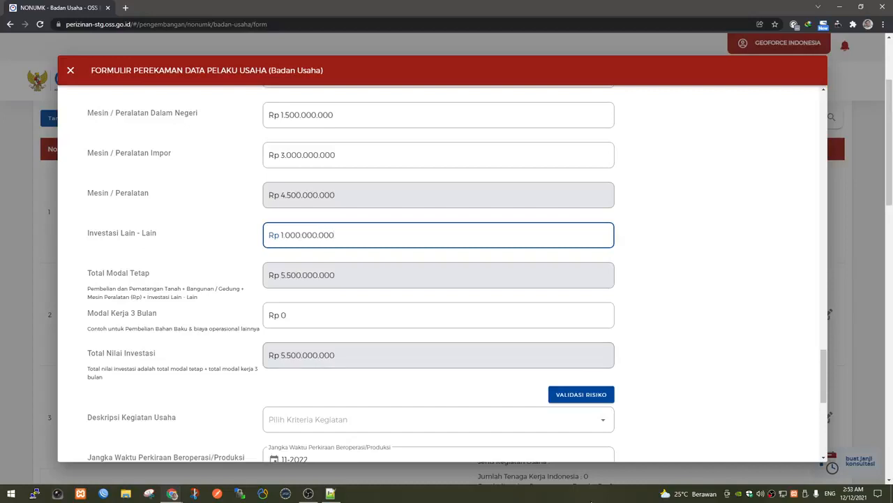
left_click(299, 324)
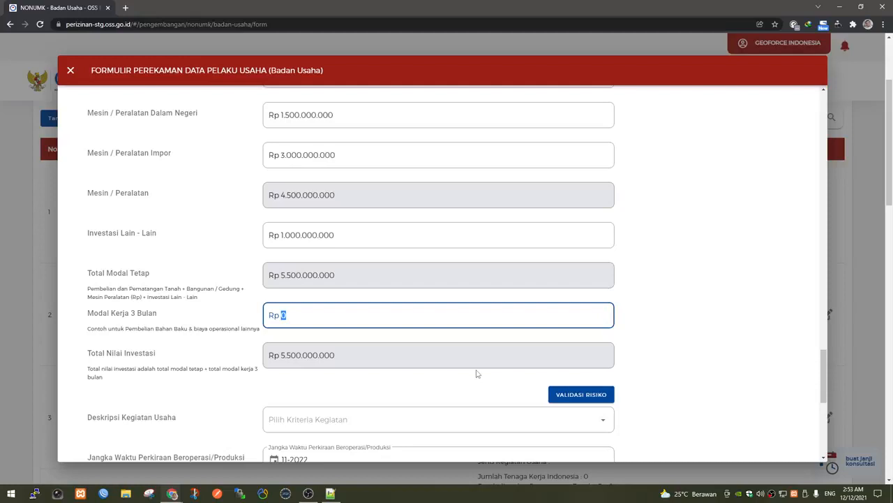
type("2.000.000.000")
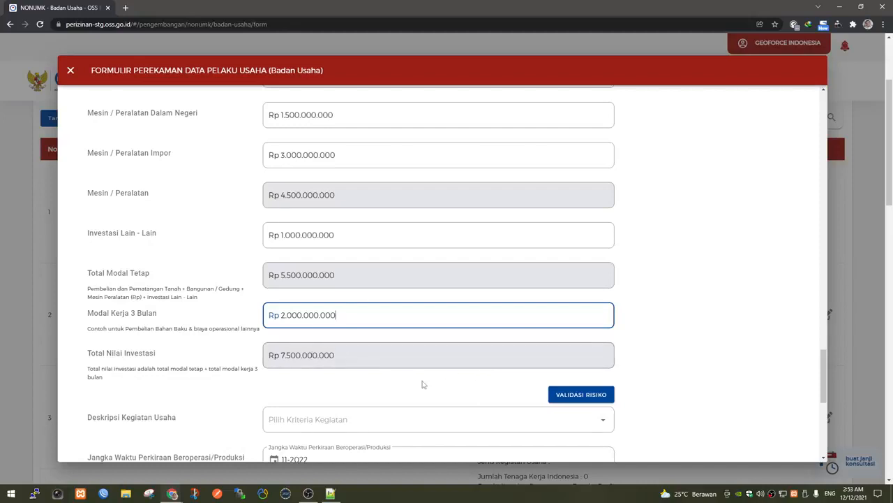
scroll(426, 380, "down", 2)
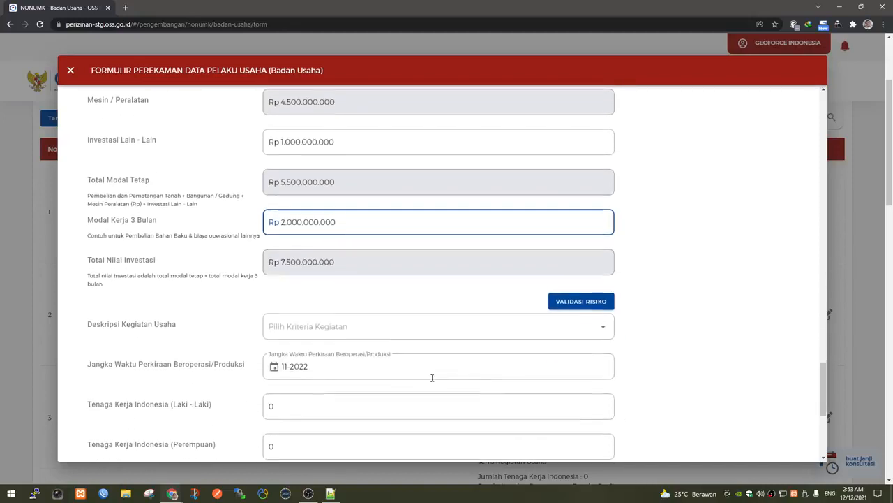
Run the risk validation on the investment figures.
left_click(574, 303)
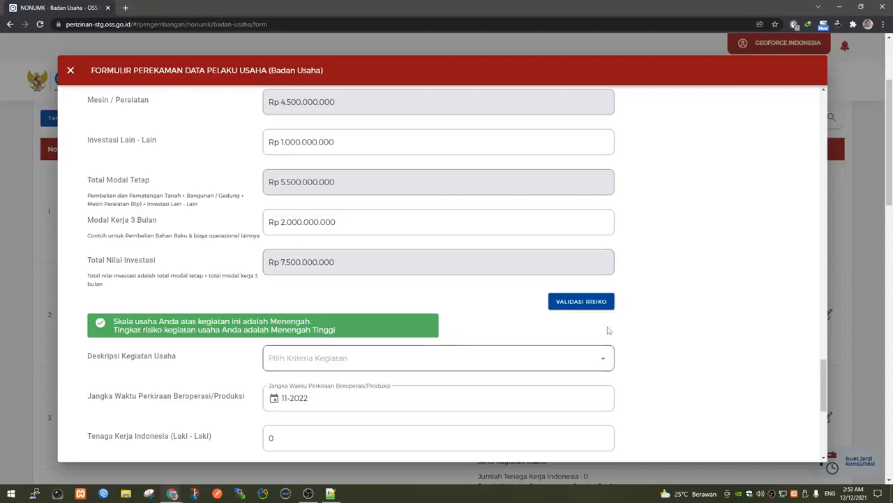
scroll(564, 334, "down", 1)
scroll(564, 334, "down", 2)
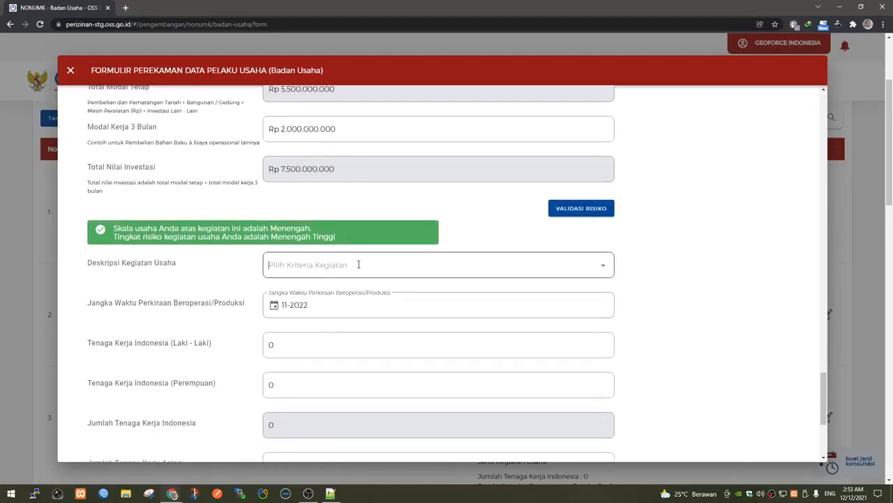
Set the activity description to Seluruh and the operating start to March 2022.
left_click(358, 265)
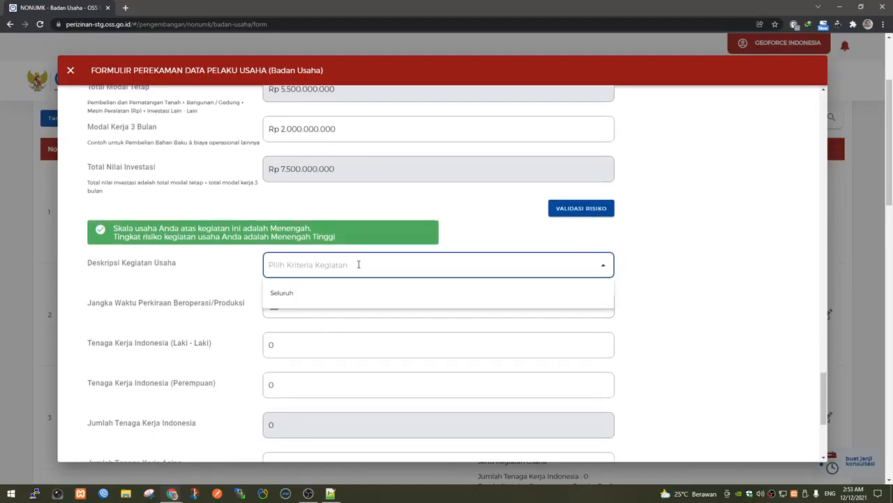
left_click(305, 294)
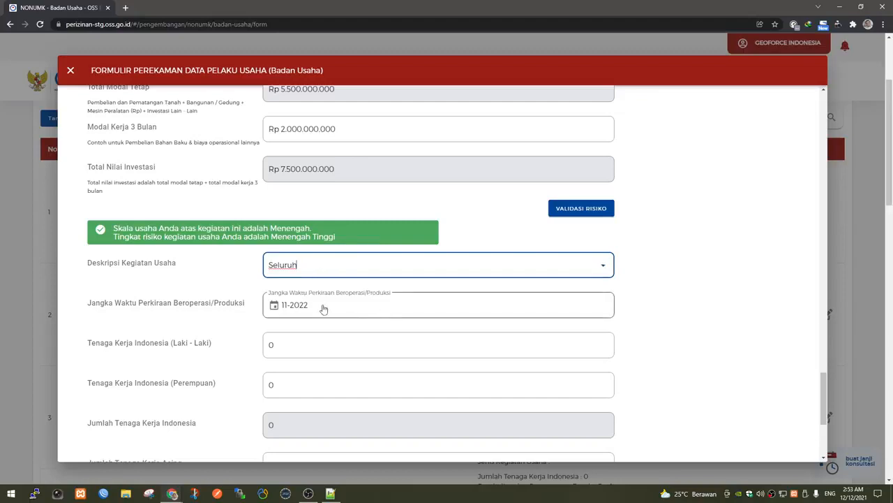
left_click(324, 309)
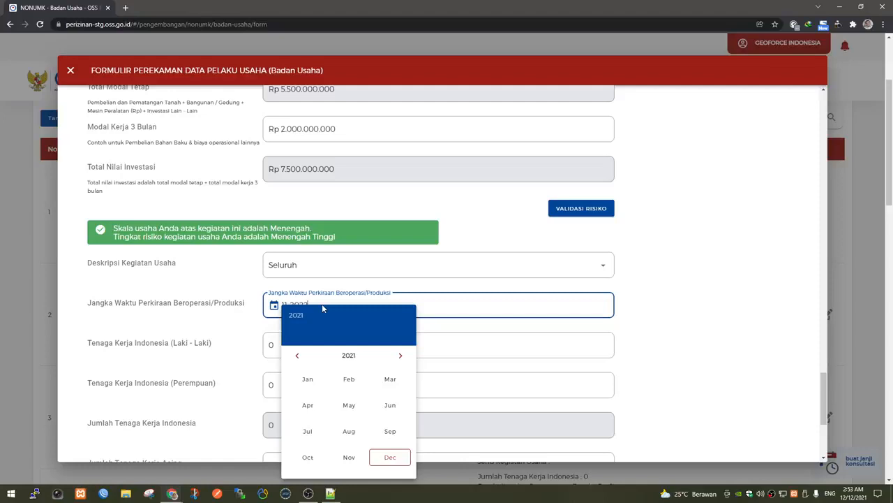
left_click(400, 356)
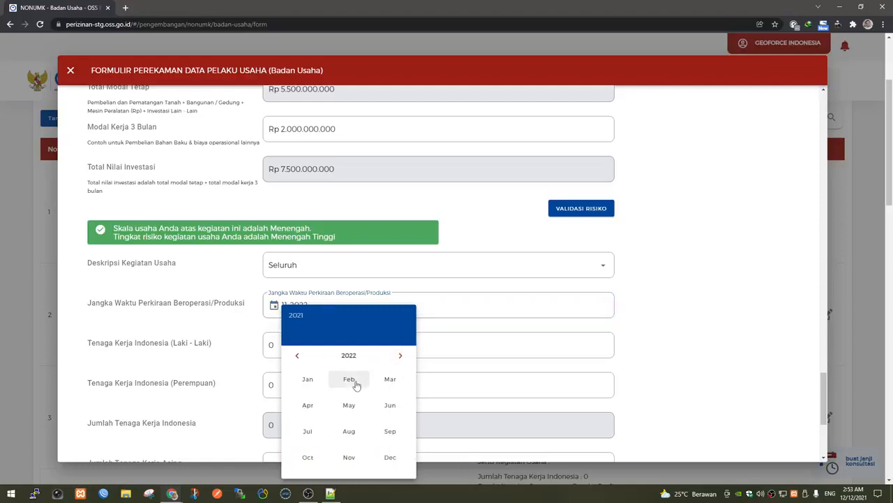
left_click(389, 380)
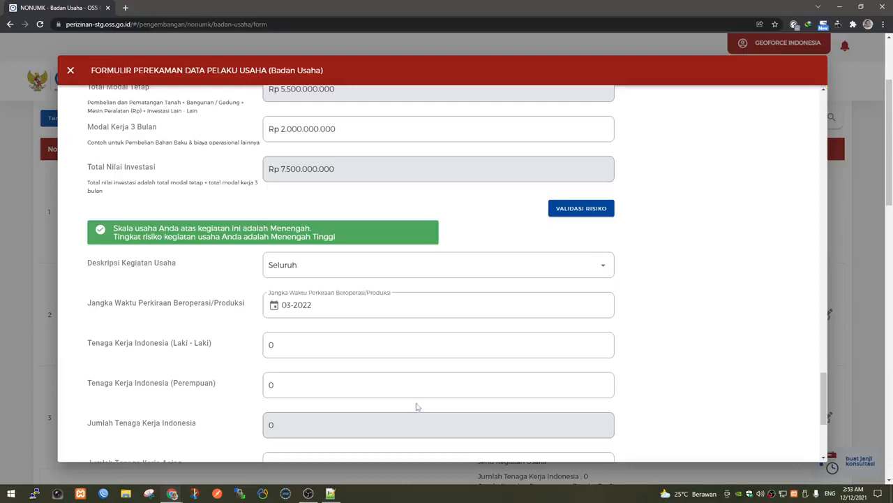
Enter 50 male and 10 female Indonesian workers for a total of 60.
left_click(342, 343)
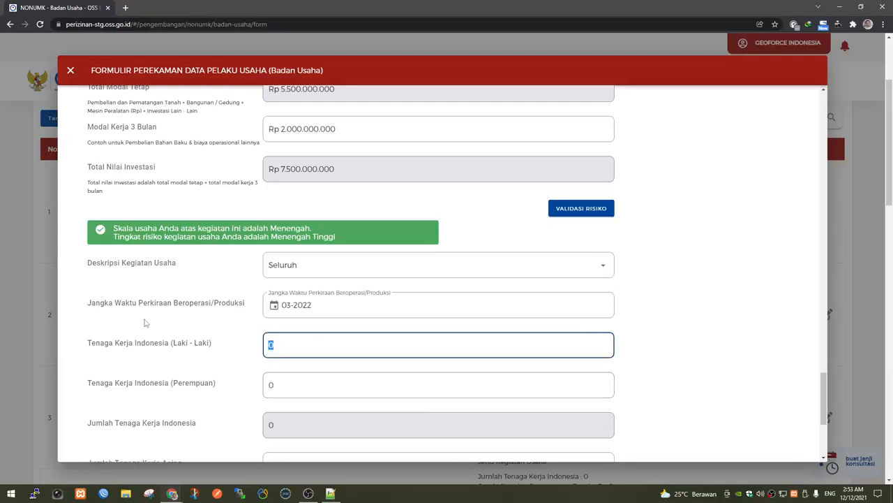
type("50")
key("Tab")
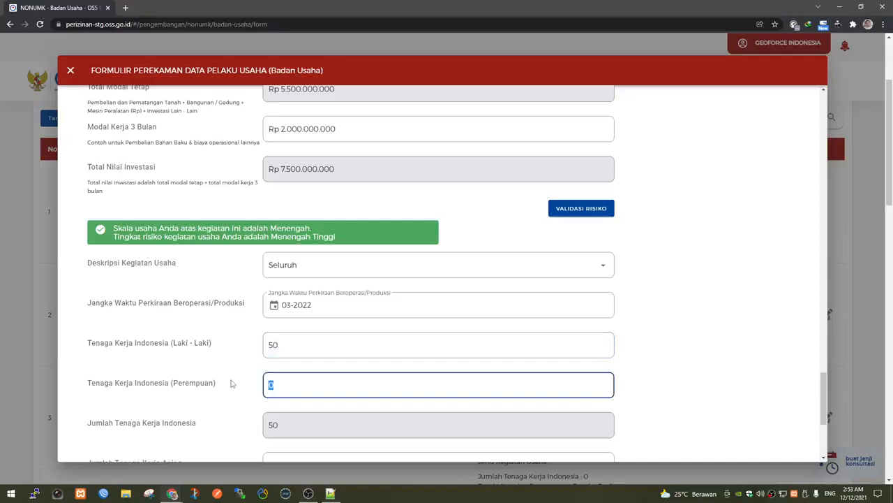
type("10")
scroll(234, 381, "down", 2)
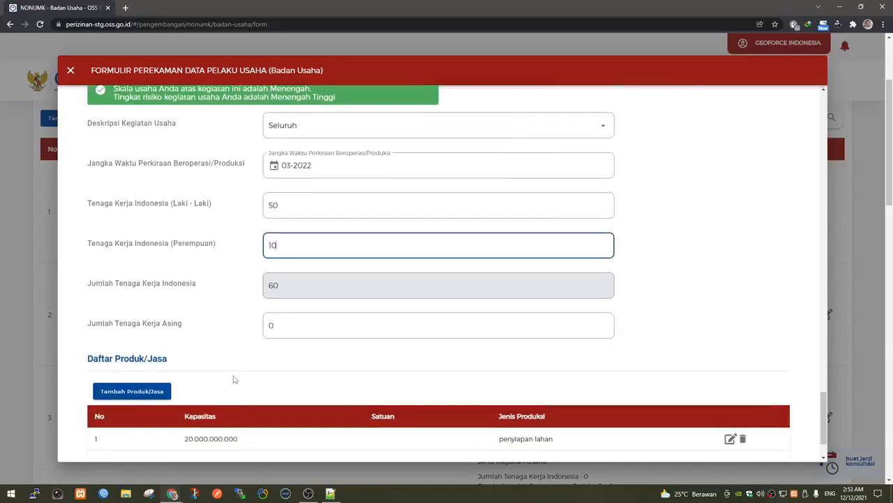
scroll(302, 389, "down", 2)
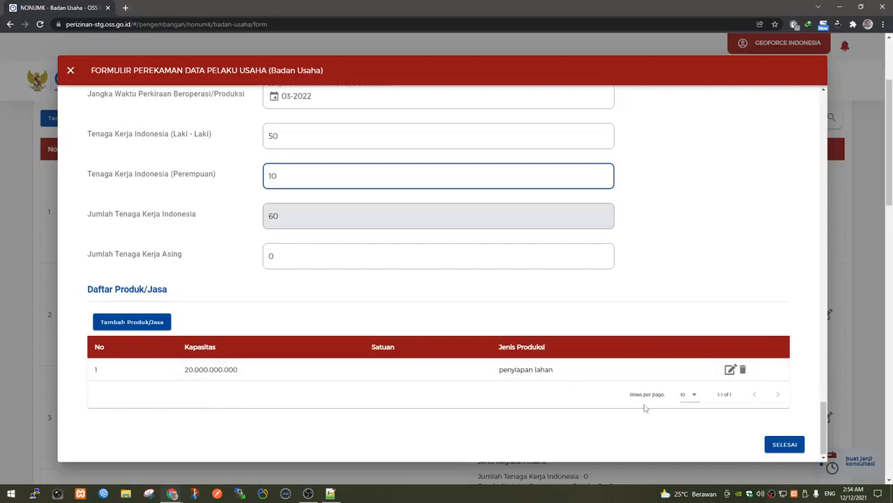
Edit the penyiapan lahan product to type Lainnya with capacity unit Rp, and save.
left_click(729, 370)
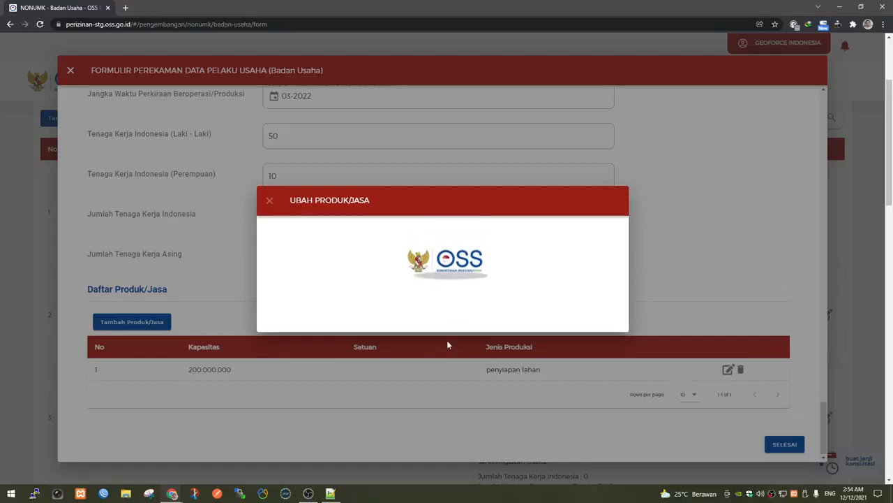
left_click(397, 217)
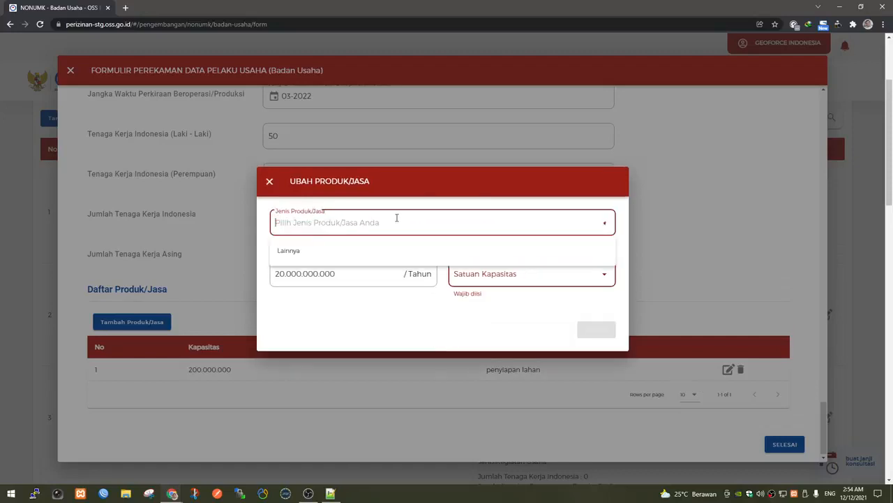
left_click(354, 245)
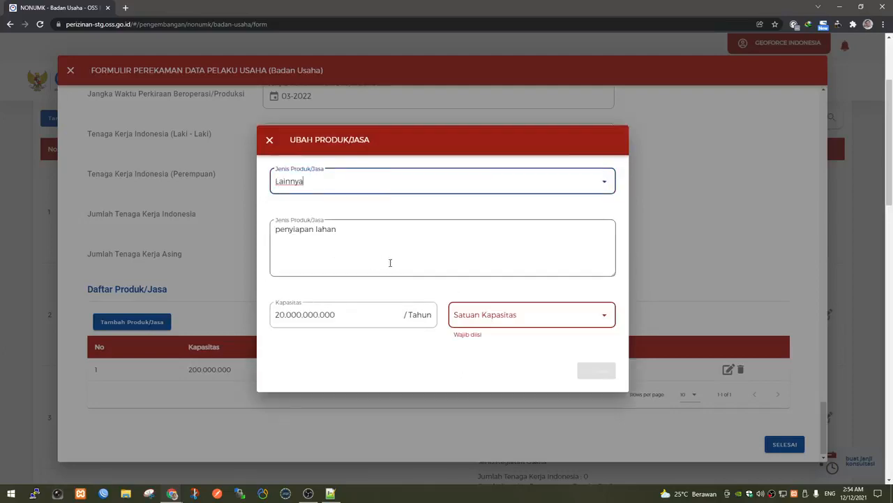
left_click(412, 261)
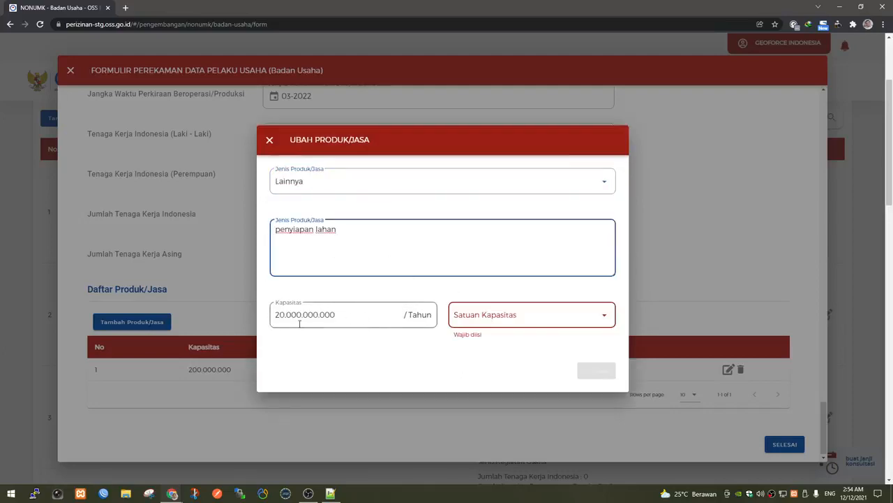
left_click_drag(287, 315, 441, 341)
left_click(503, 314)
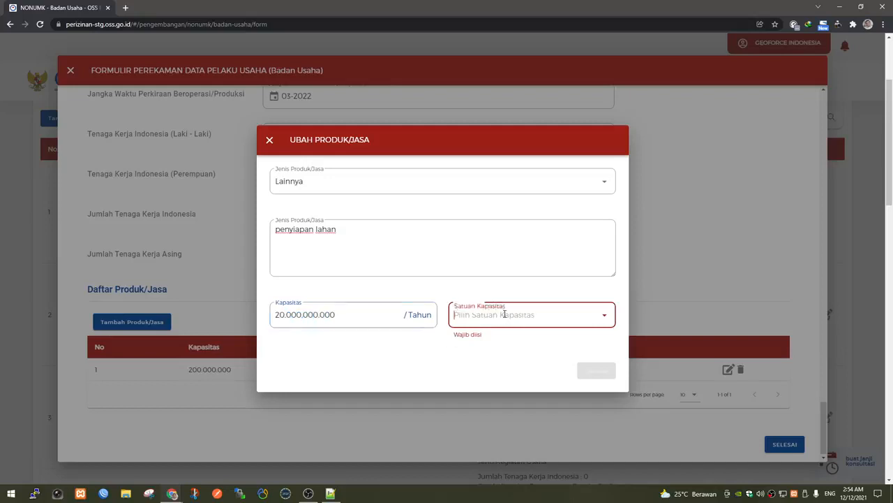
left_click(498, 341)
left_click(605, 373)
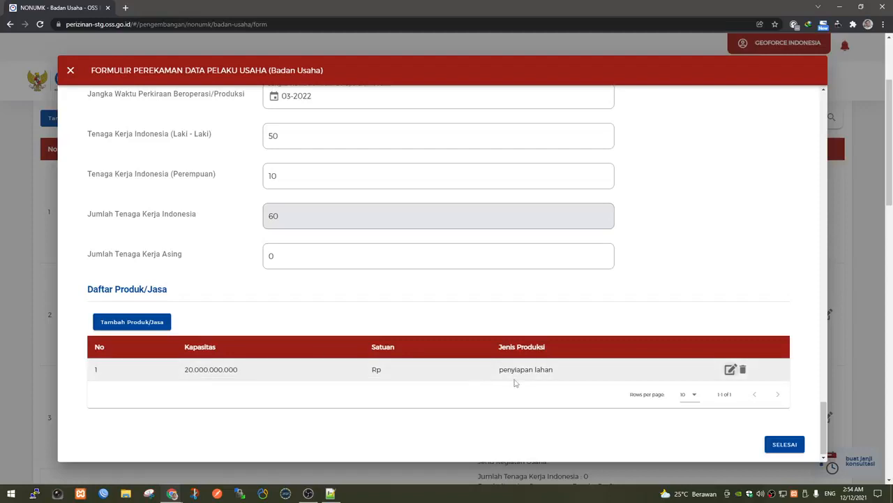
Submit the business data form with SELESAI and acknowledge the NIB change notice.
left_click(793, 449)
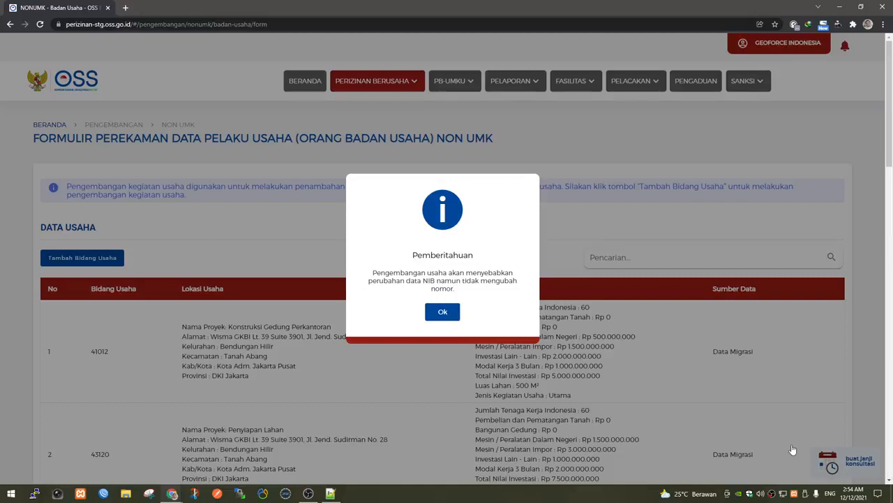
left_click(444, 313)
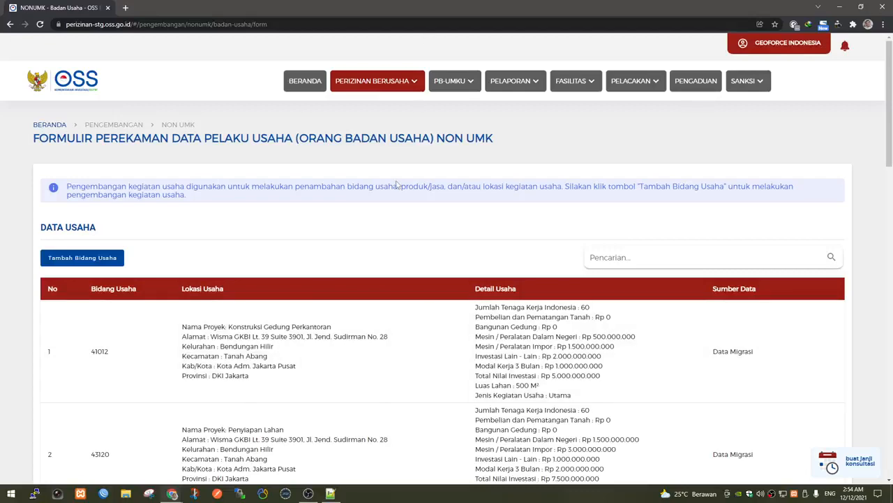
Agree to the data truthfulness declaration and continue with Selanjutnya.
scroll(403, 219, "down", 9)
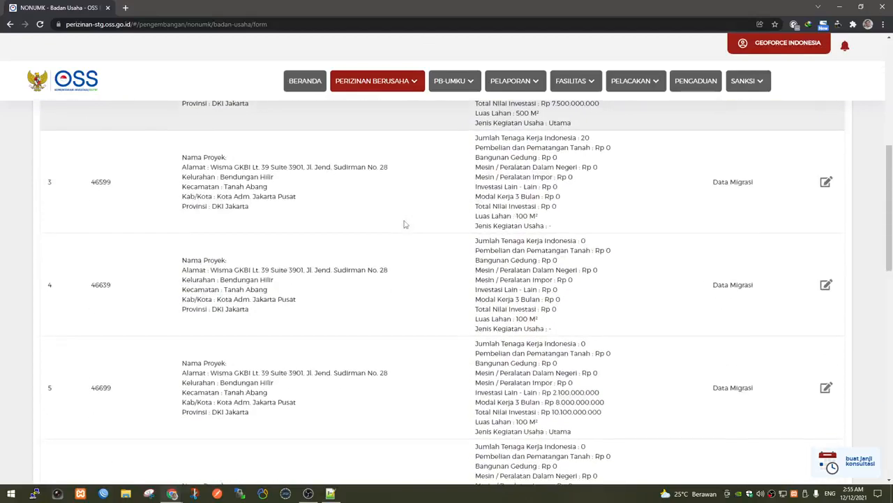
scroll(403, 224, "down", 6)
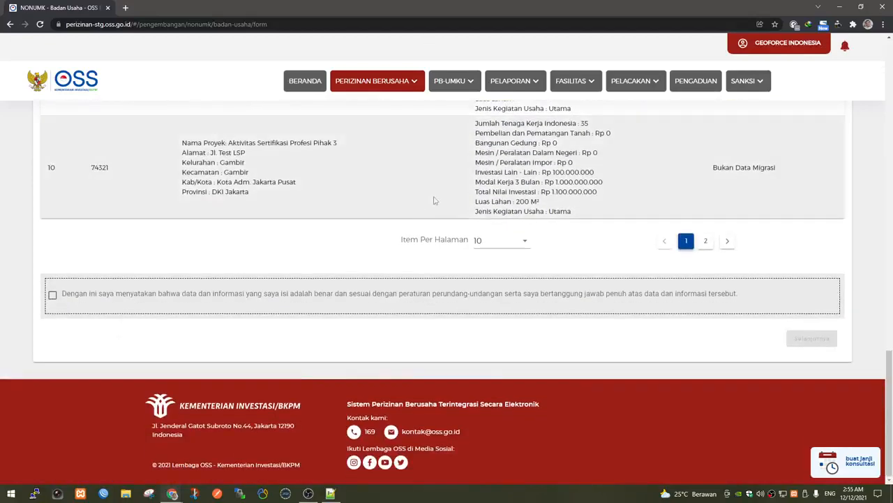
left_click(53, 296)
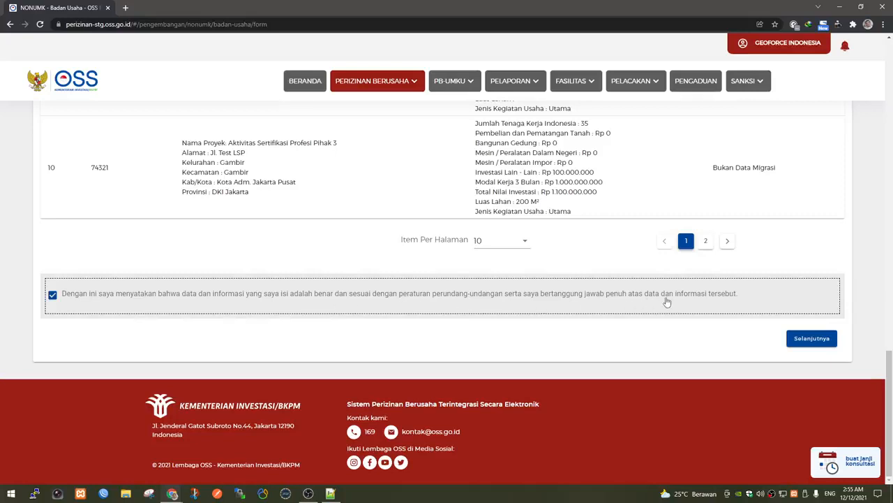
left_click(802, 339)
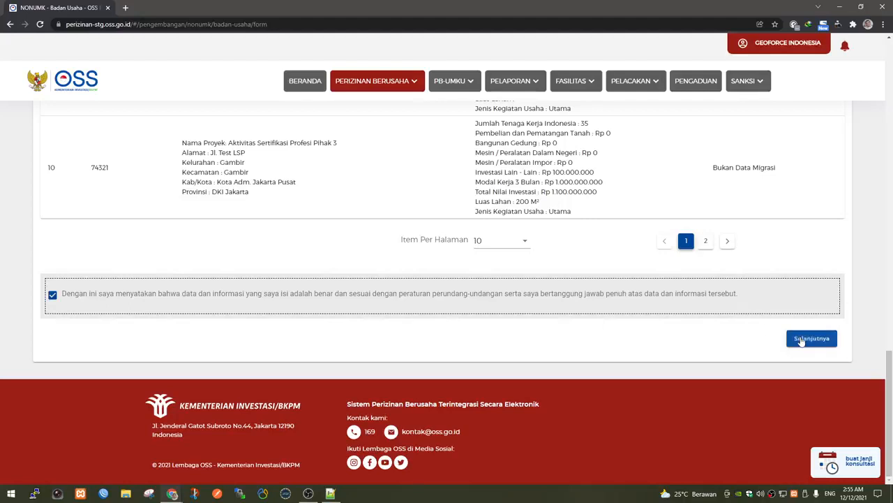
Start Proses Perizinan Berusaha for KBLI 43120 on the NIB Pelaku Usaha page.
left_click(802, 340)
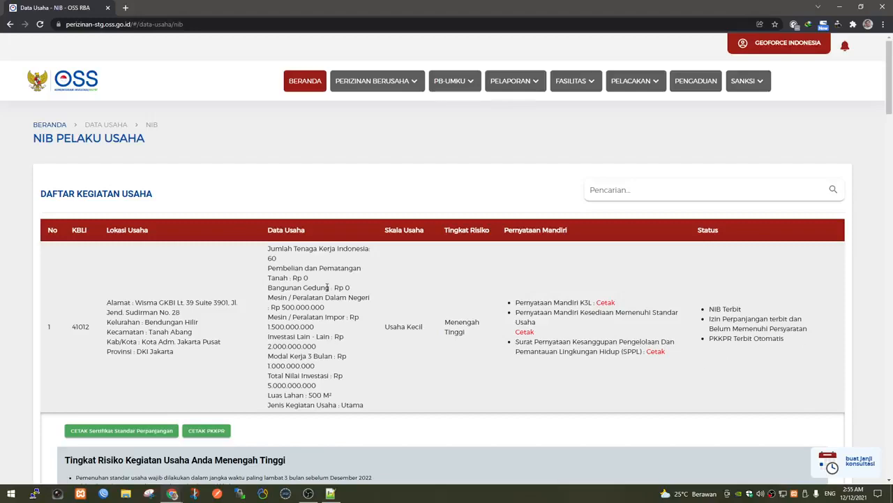
scroll(269, 367, "down", 3)
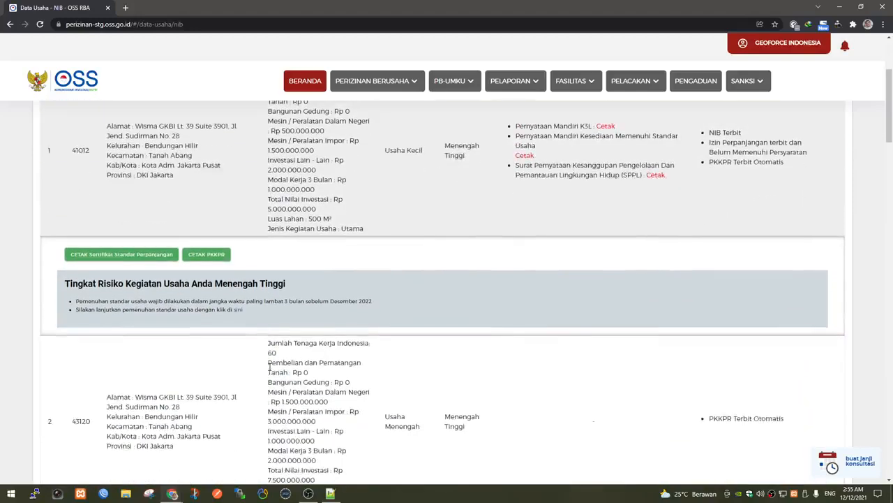
scroll(270, 367, "down", 3)
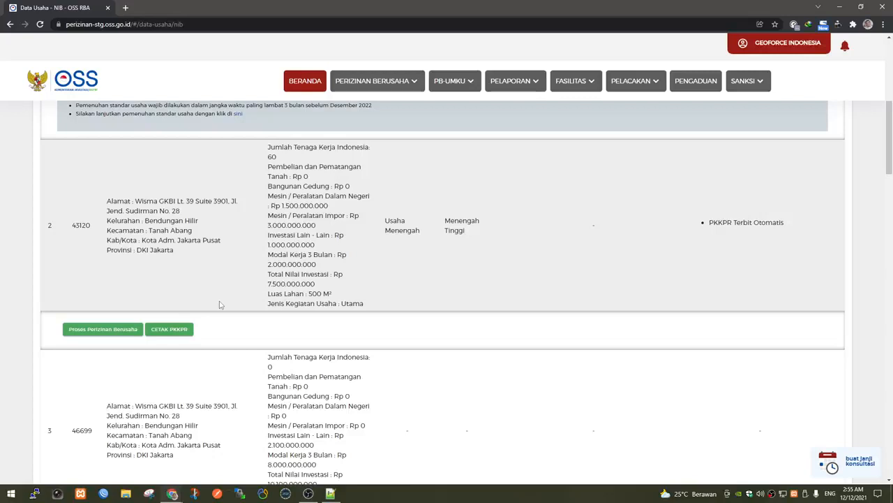
scroll(219, 305, "up", 2)
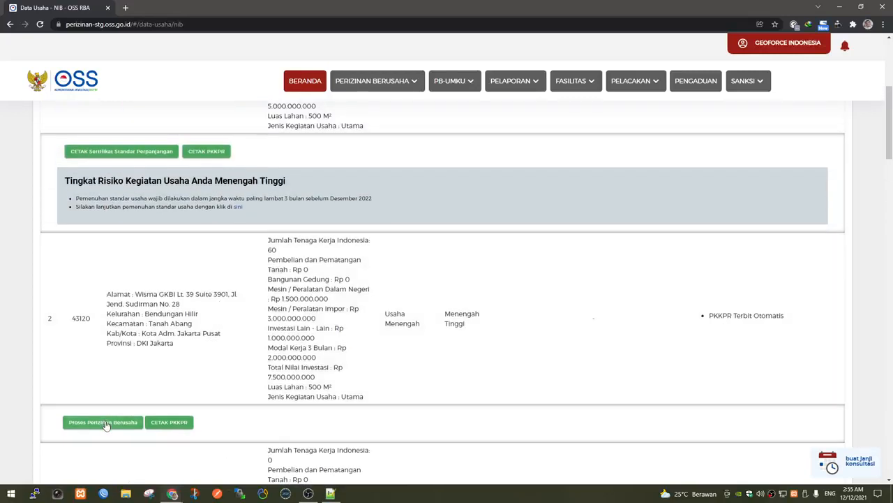
left_click(105, 423)
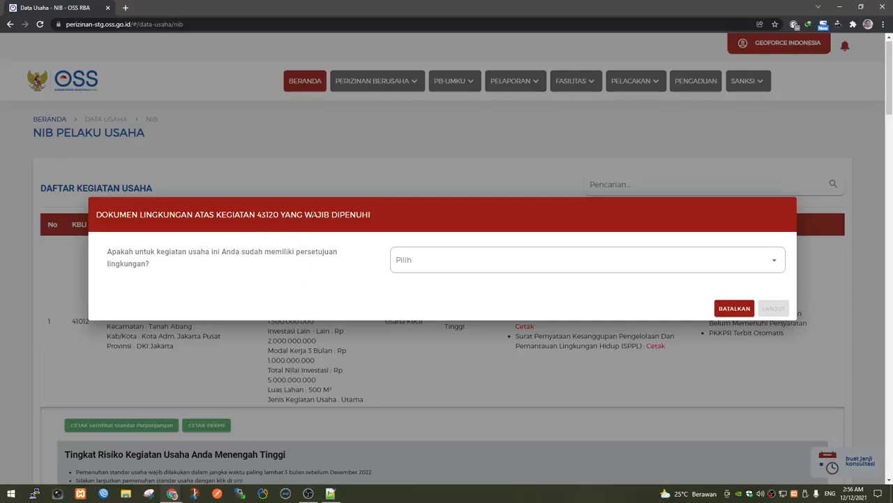
Answer Sudah for environmental approval with SPPL as the document type, then continue.
left_click(442, 259)
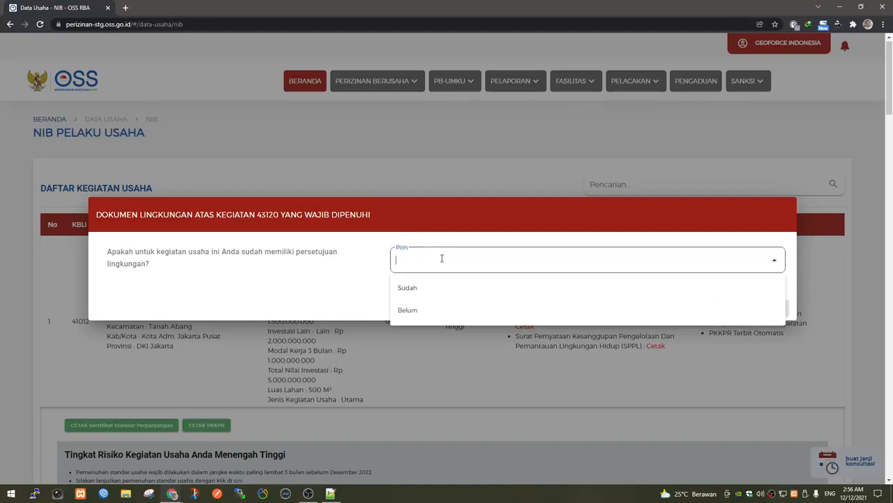
left_click(424, 287)
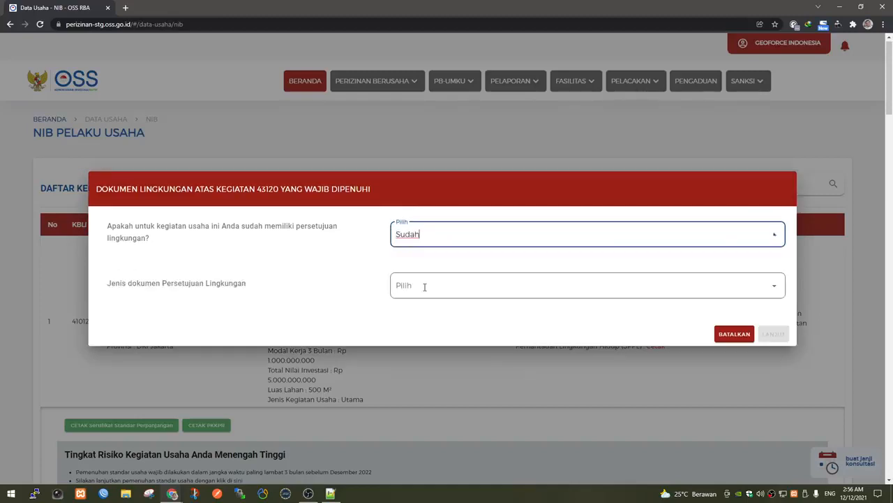
left_click(452, 289)
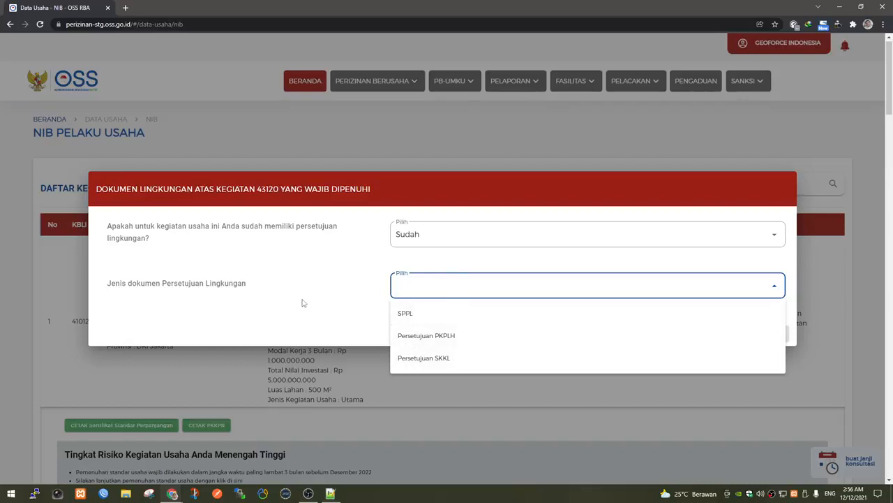
left_click(448, 318)
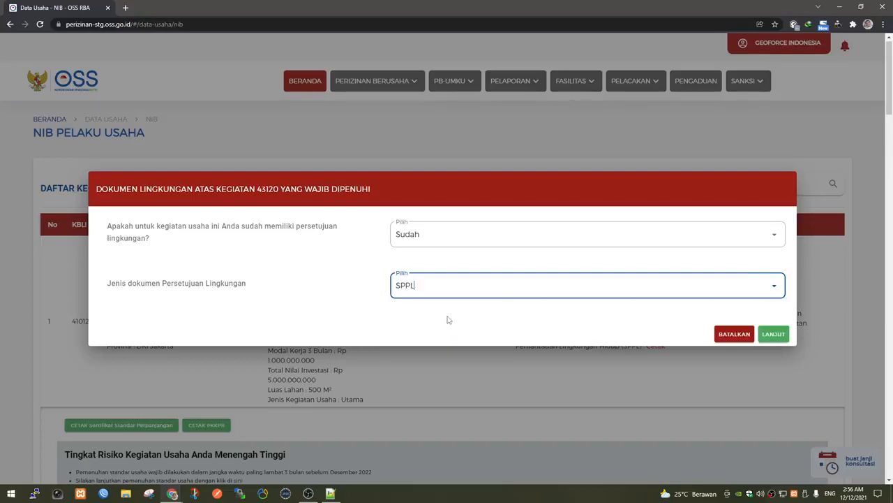
left_click(780, 335)
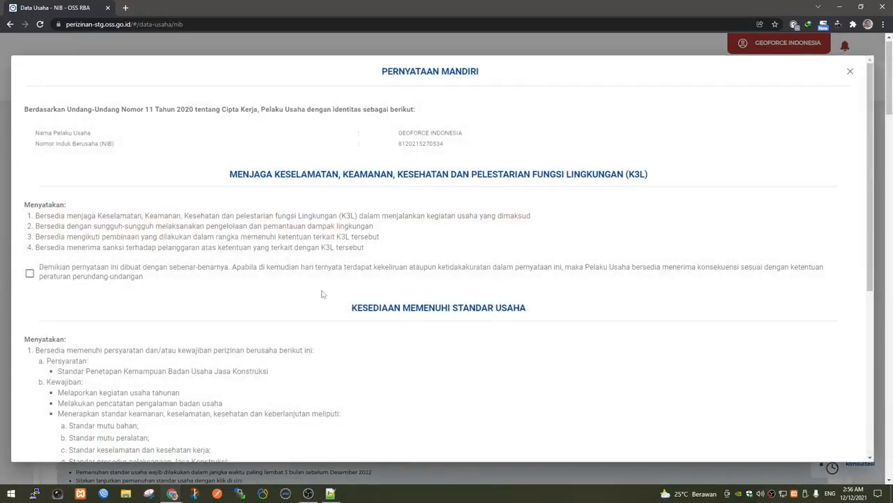
Accept the K3L and Standar Usaha declarations and issue the licence for KBLI 43120.
scroll(322, 294, "down", 3)
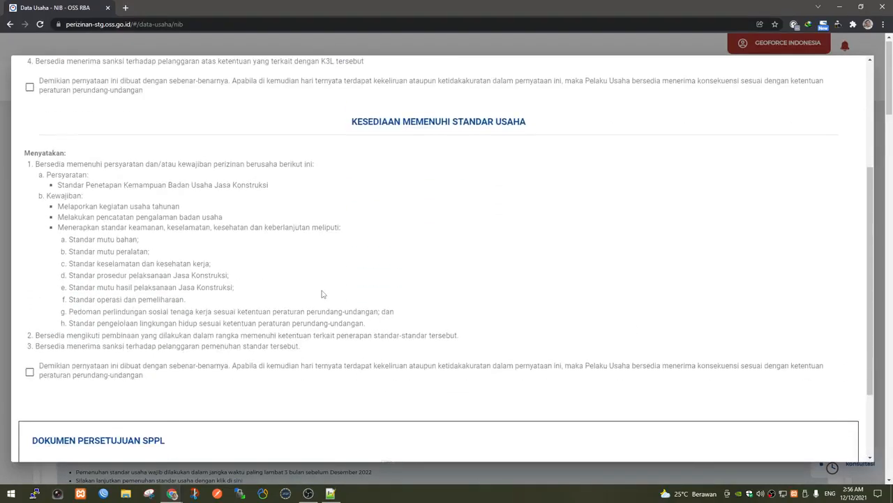
scroll(323, 294, "down", 2)
scroll(322, 294, "up", 5)
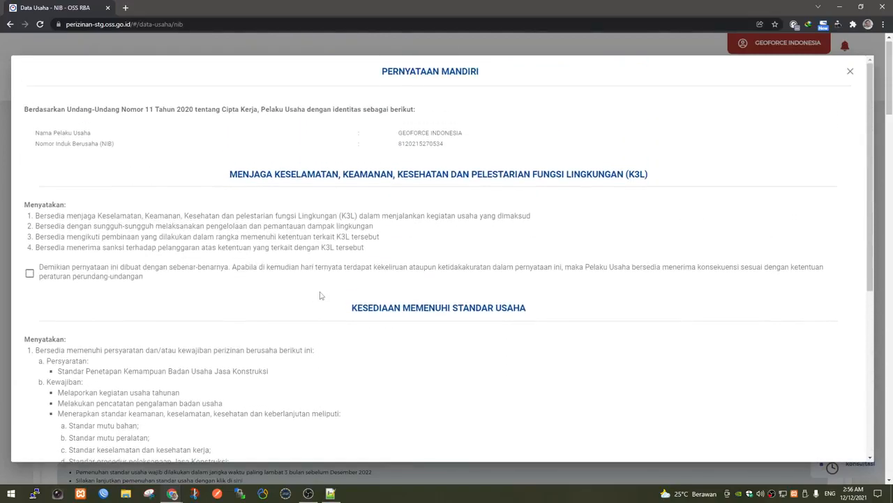
left_click(31, 274)
scroll(105, 307, "down", 4)
left_click(29, 326)
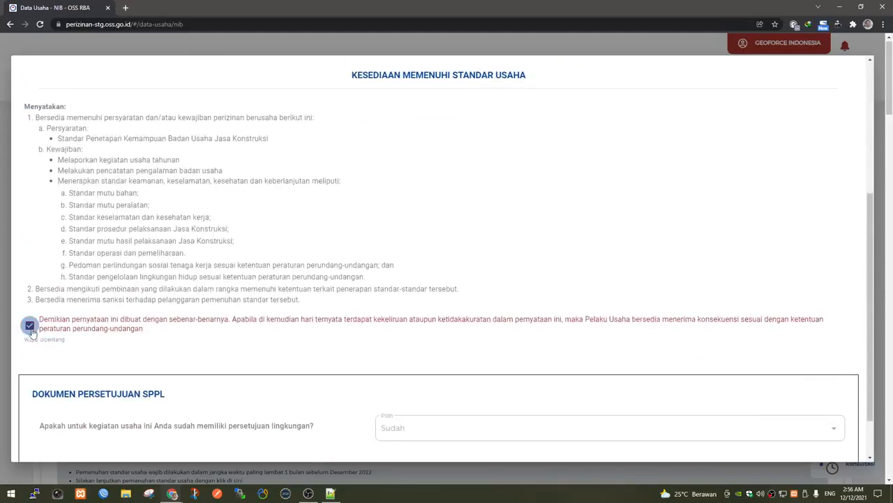
scroll(269, 377, "down", 1)
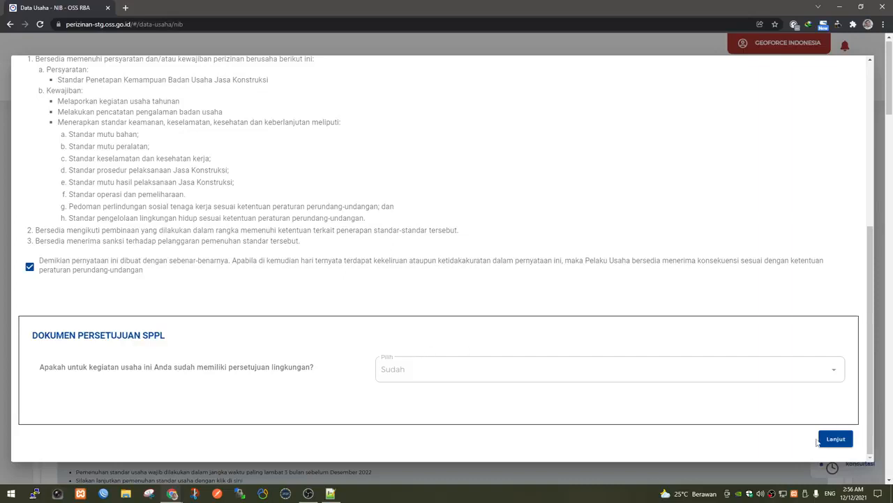
left_click(841, 441)
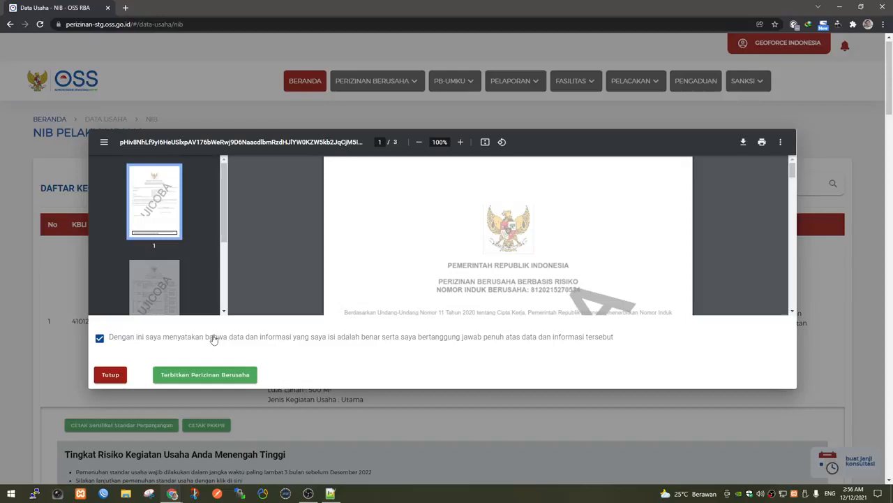
left_click(230, 376)
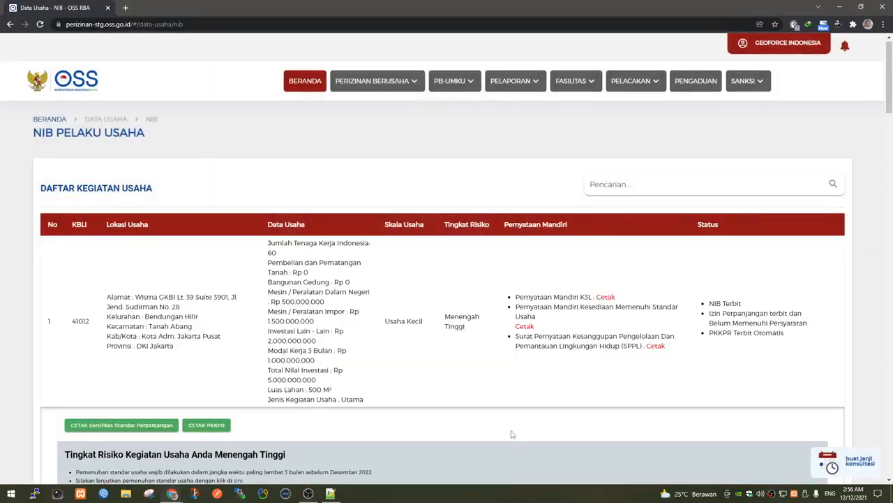
Open the Sertifikat Standar for activity 43120 and zoom it to 125%.
scroll(509, 437, "down", 3)
scroll(501, 435, "down", 3)
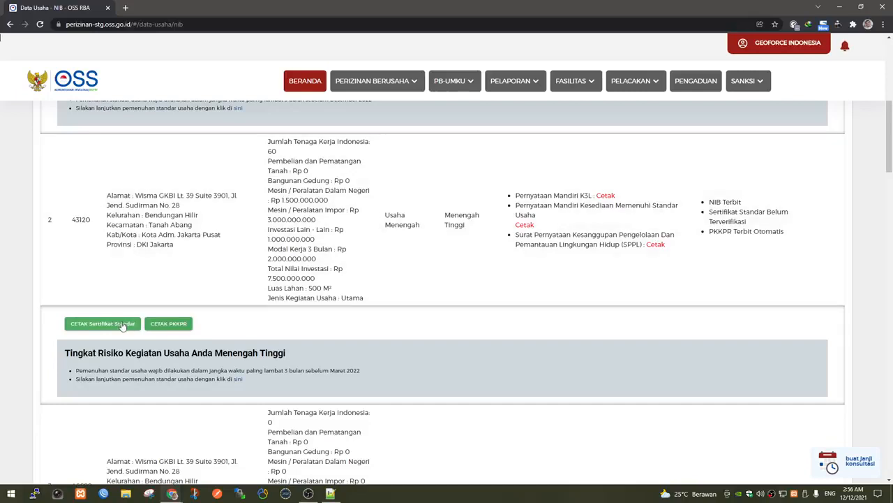
left_click(121, 324)
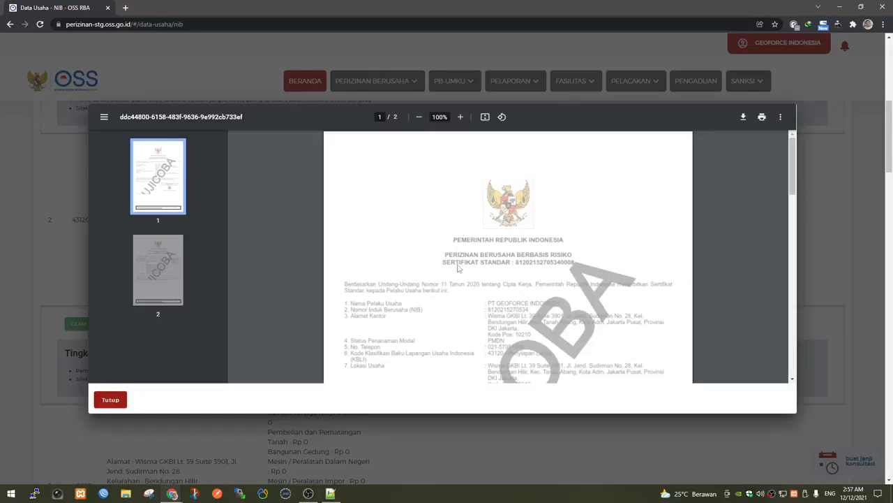
scroll(458, 268, "down", 3)
left_click(461, 117)
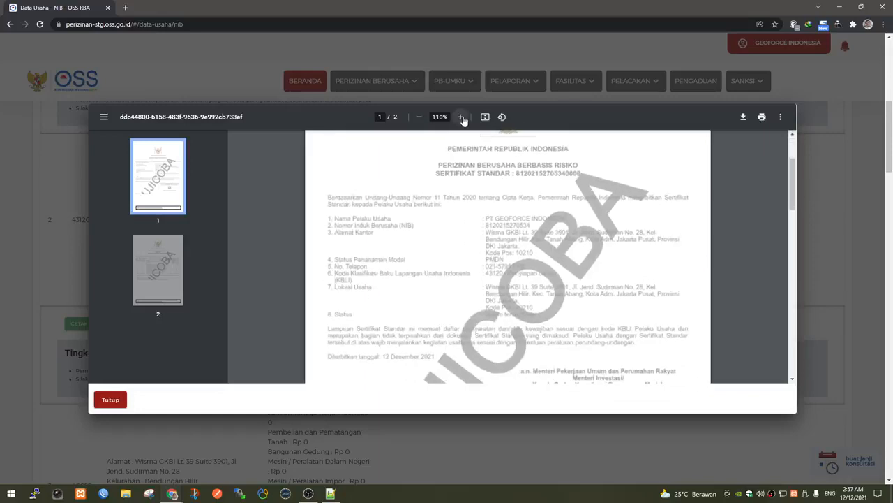
left_click(461, 118)
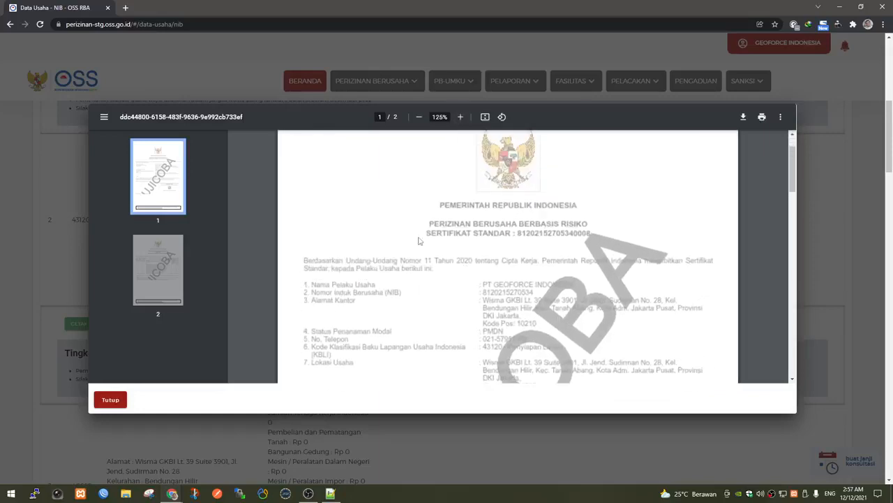
Scroll through both certificate pages, then close the viewer with Tutup.
scroll(419, 241, "up", 3)
scroll(419, 241, "down", 4)
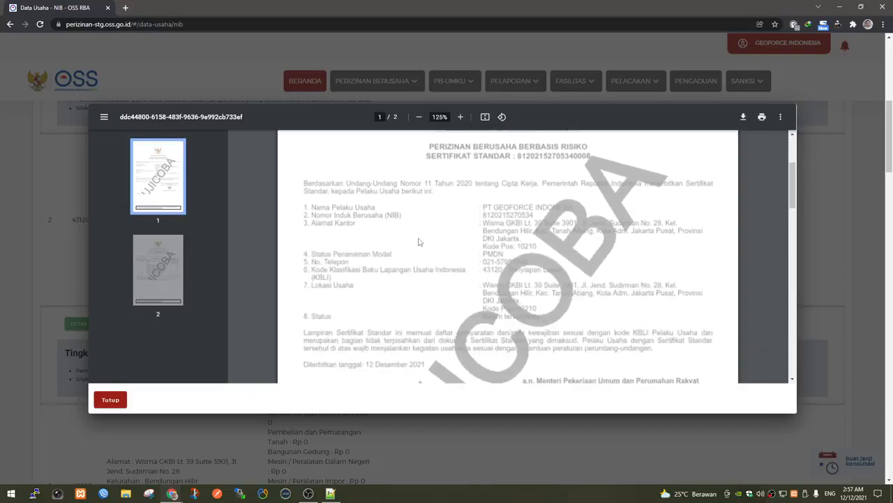
scroll(418, 241, "down", 4)
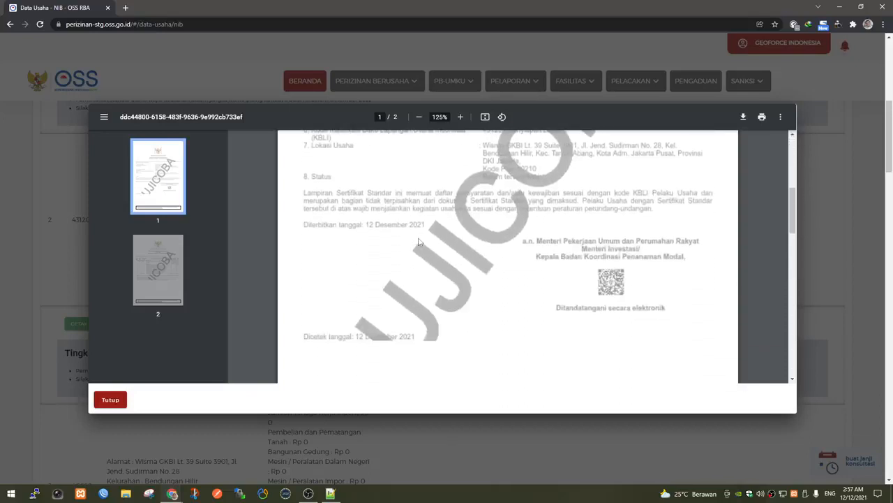
scroll(418, 242, "up", 3)
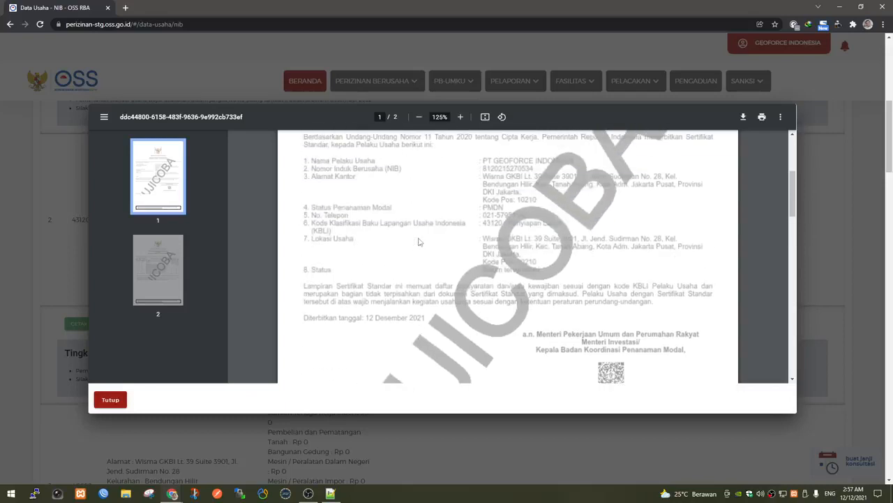
scroll(419, 242, "down", 13)
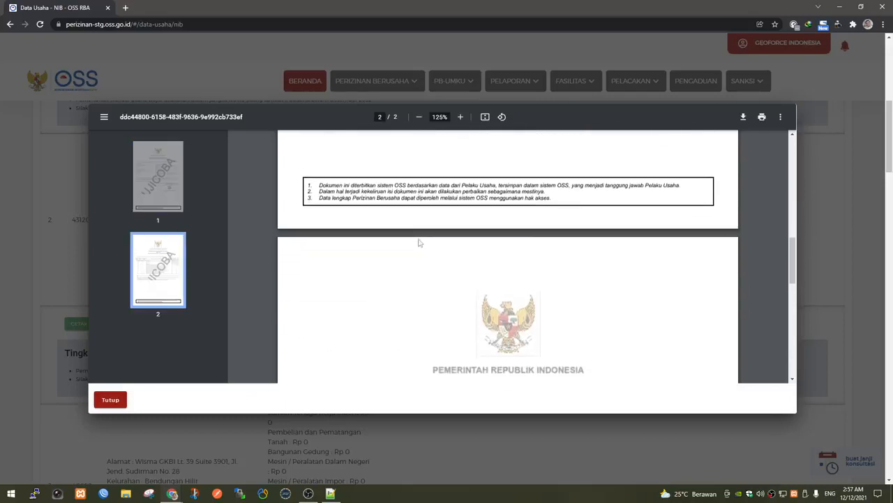
scroll(419, 243, "up", 15)
scroll(419, 244, "up", 4)
scroll(556, 305, "down", 3)
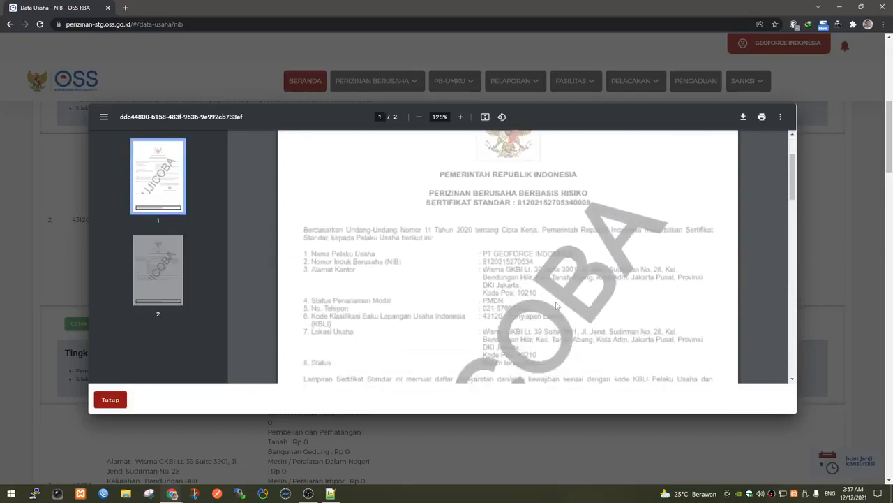
scroll(556, 305, "down", 15)
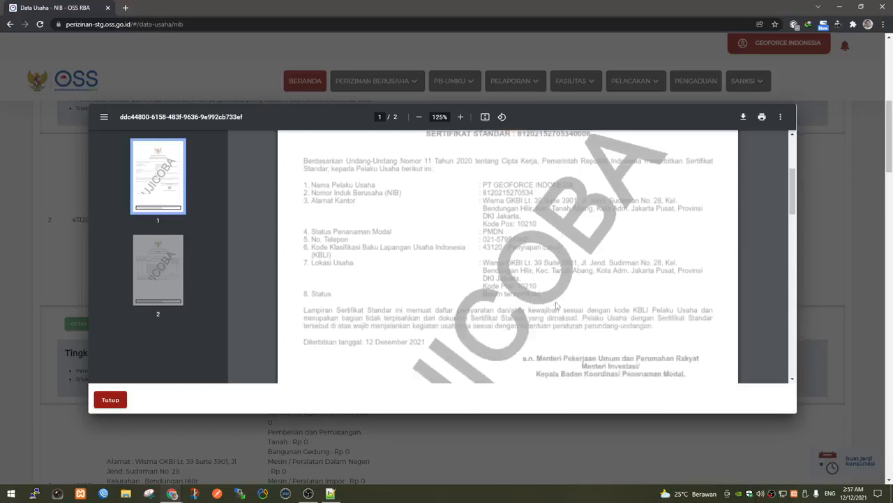
scroll(556, 305, "down", 6)
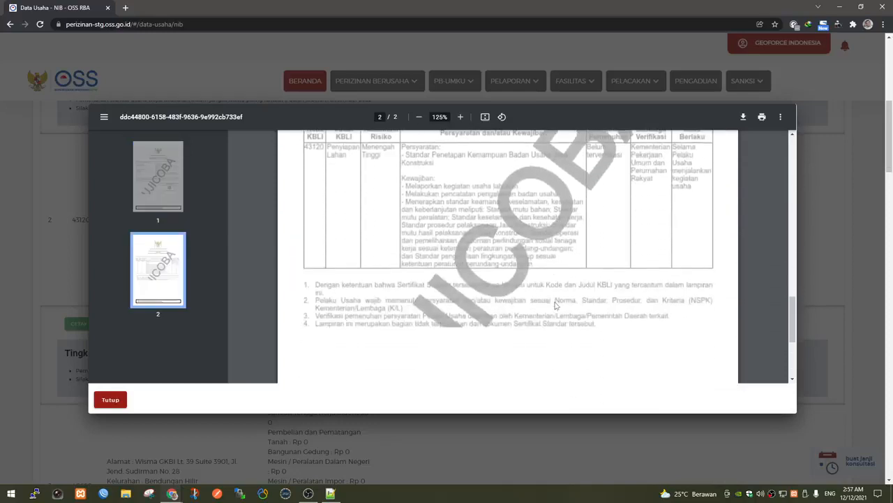
scroll(556, 305, "up", 3)
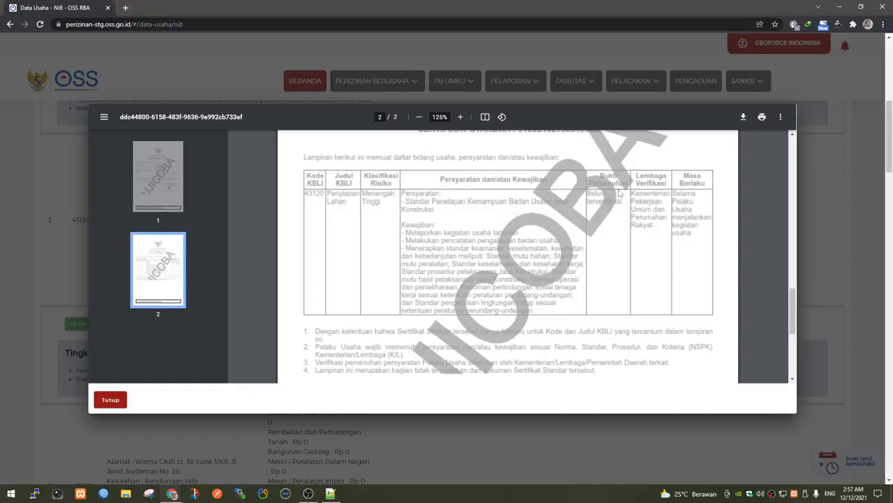
scroll(627, 208, "up", 1)
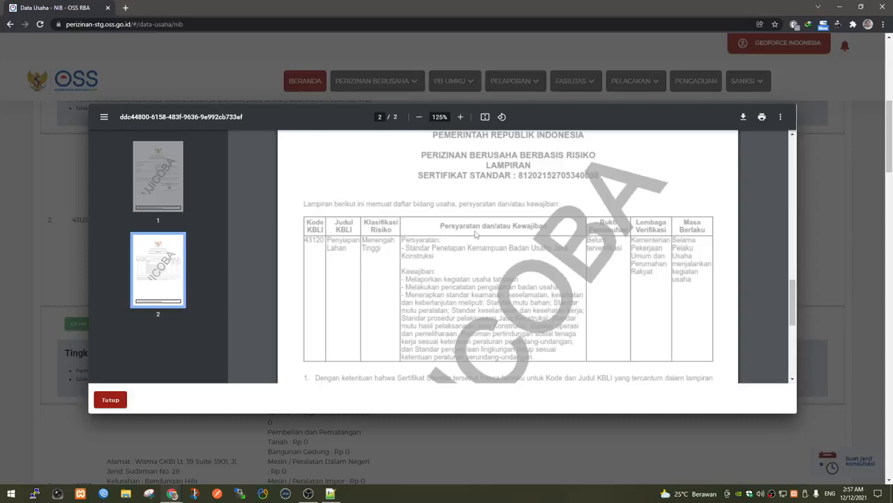
left_click(121, 399)
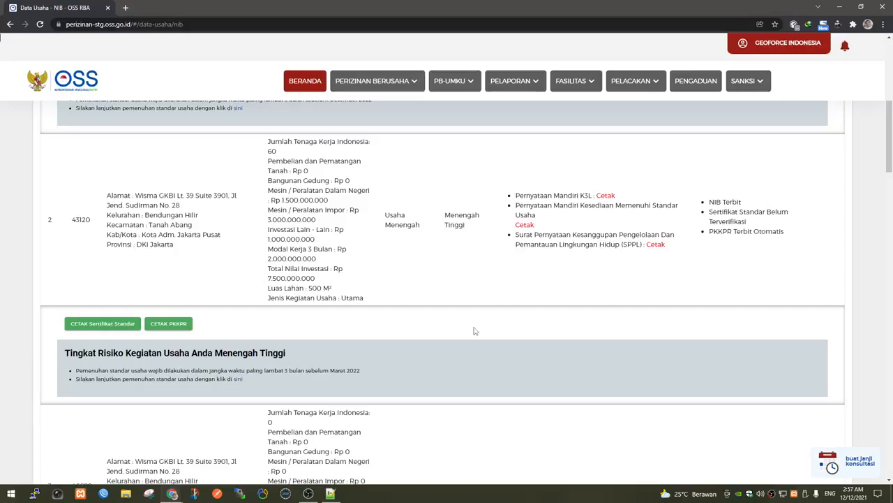
Go to PB-UMKU > Permohonan Baru and process the UMKU licence for the KBLI 43120 row.
scroll(474, 314, "up", 2)
left_click(467, 82)
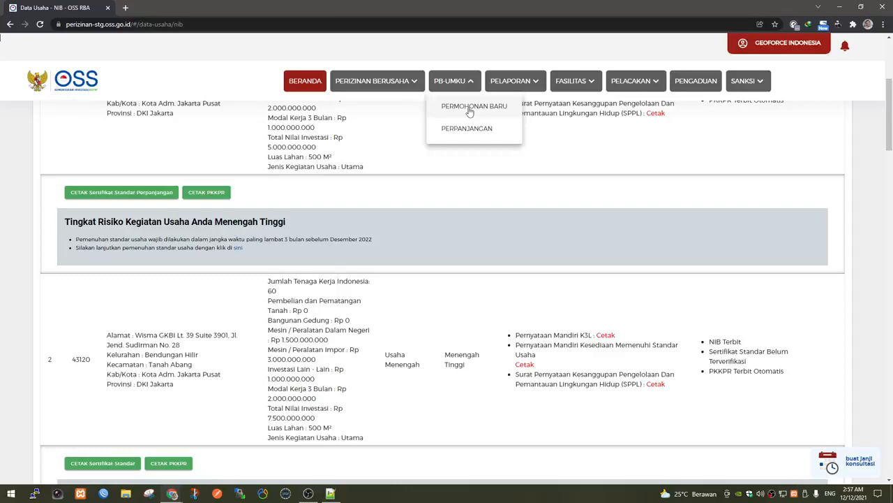
left_click(470, 110)
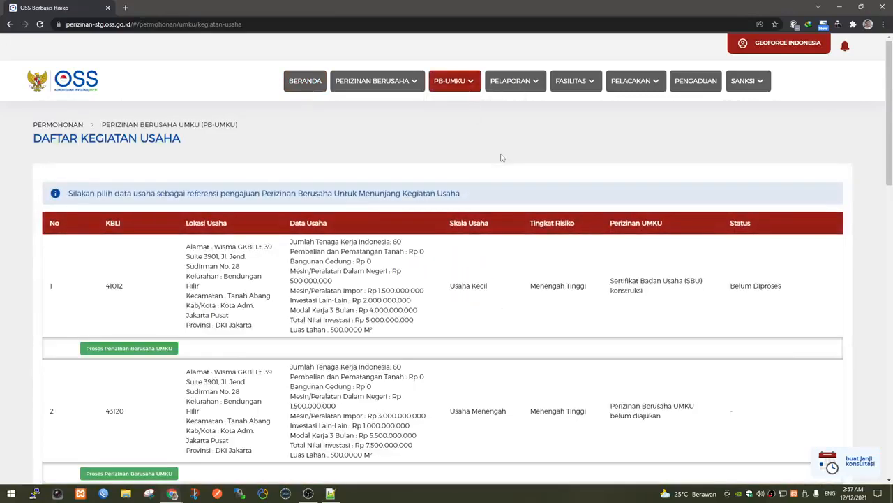
scroll(486, 210, "down", 1)
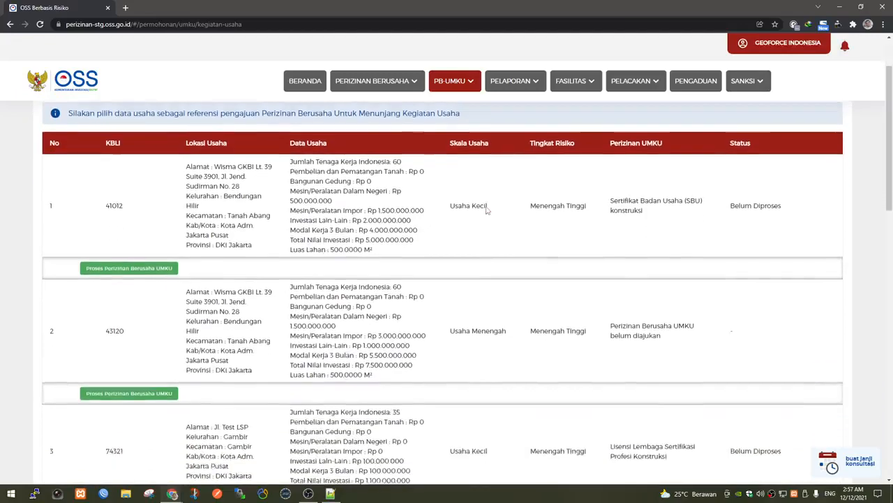
scroll(486, 209, "down", 1)
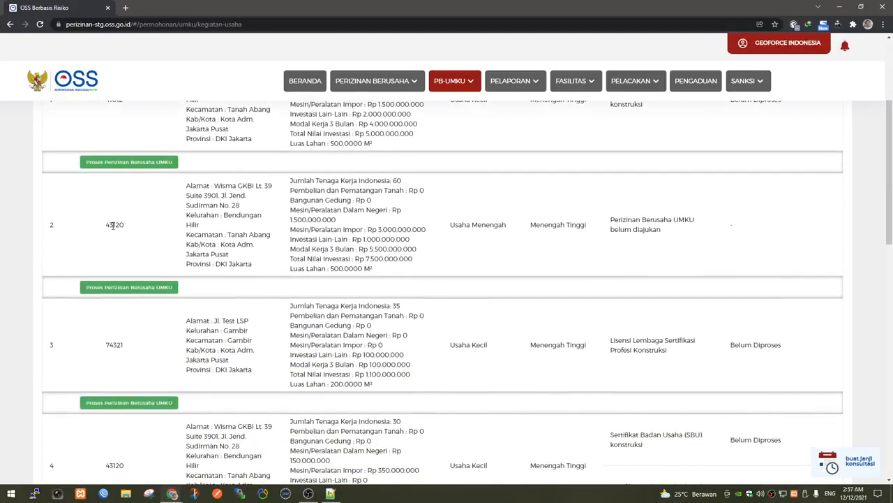
left_click(136, 286)
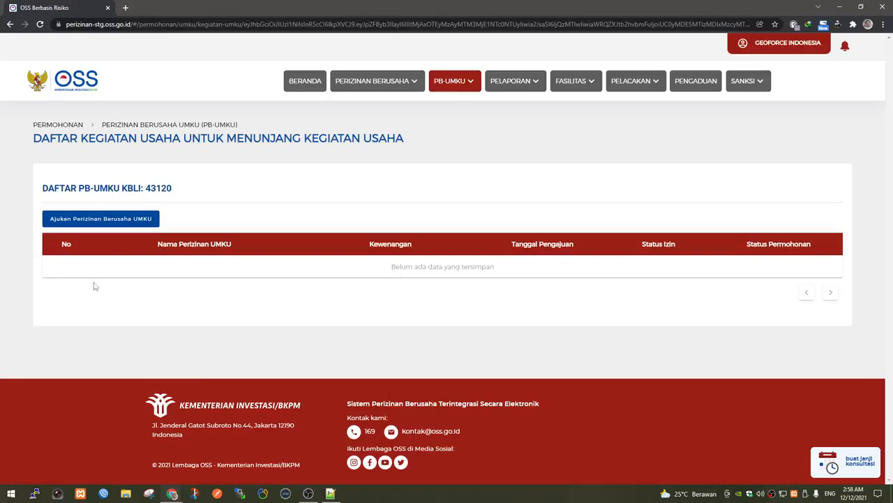
Submit an SBU konstruksi licence request covering all activities (Seluruh) for KBLI 43120.
left_click(109, 221)
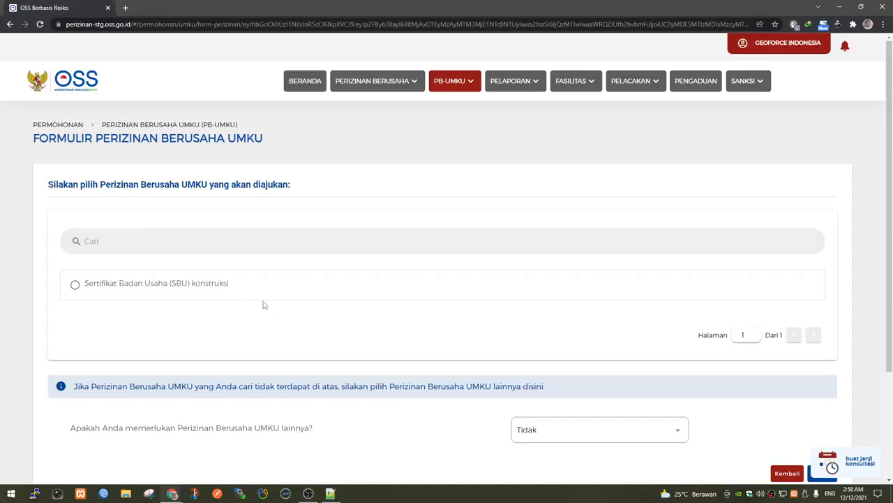
left_click(152, 285)
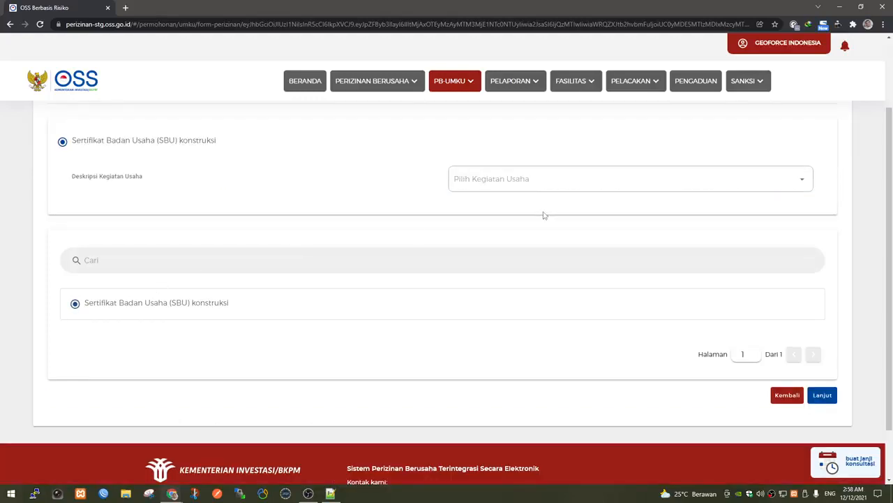
left_click(490, 178)
left_click(481, 209)
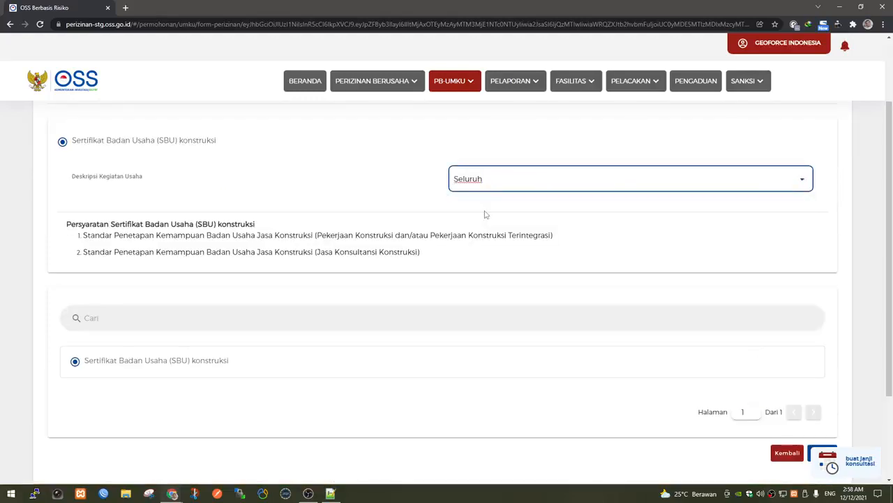
scroll(514, 271, "down", 2)
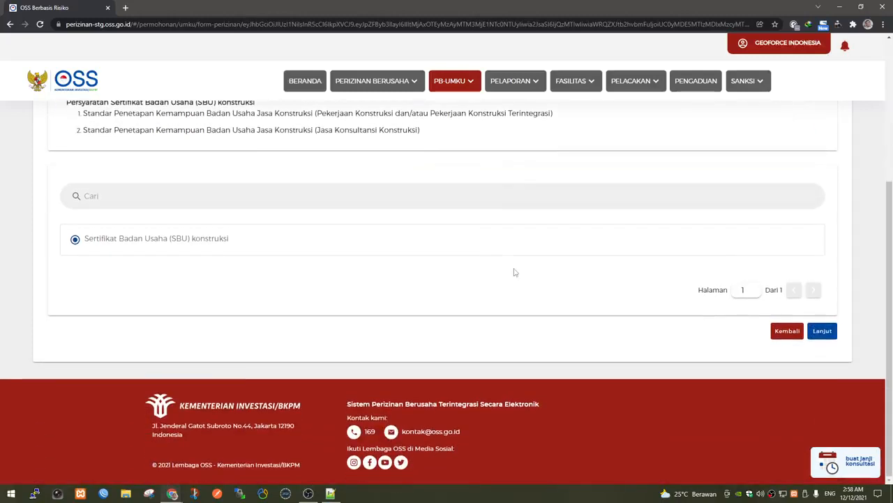
left_click(822, 331)
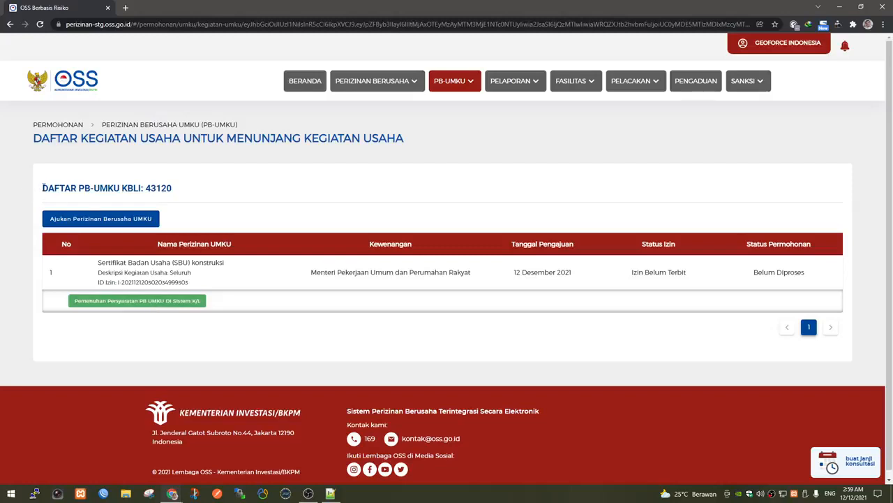
left_click_drag(43, 187, 181, 195)
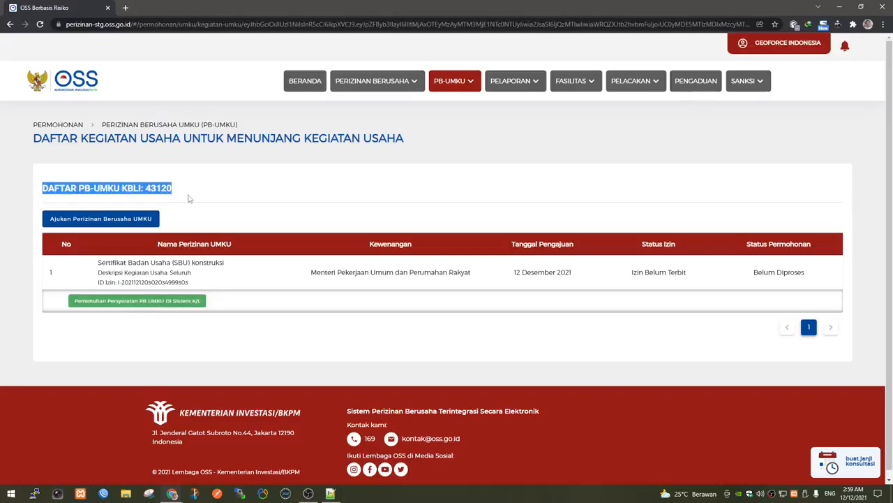
left_click(232, 208)
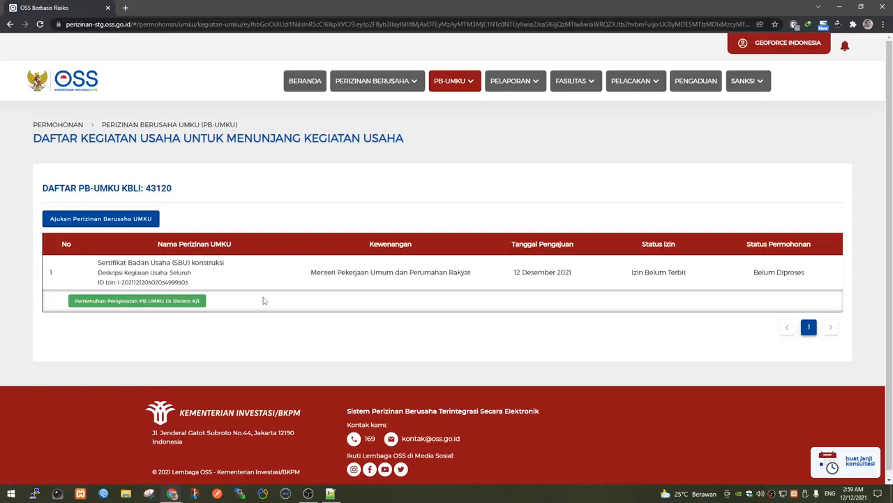
Go to PB-UMKU requirement fulfilment in the K/L system and review the prefilled PORTAL PUPR registration form.
left_click(163, 307)
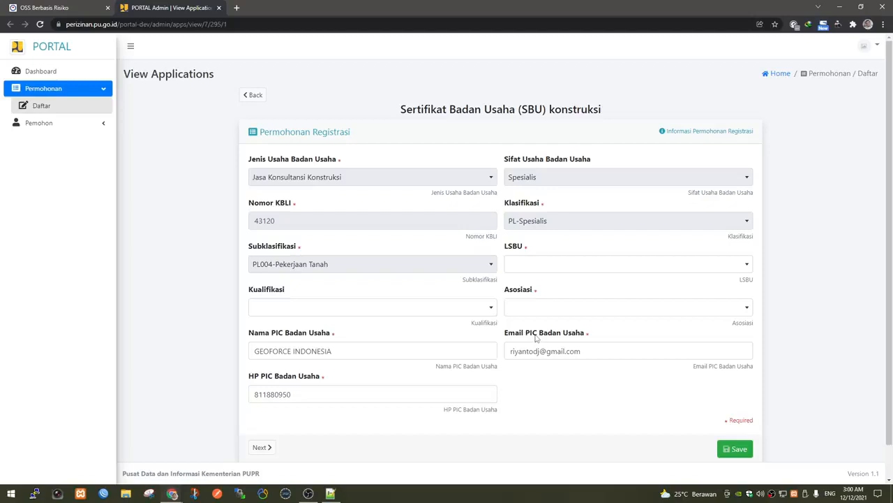
scroll(536, 338, "down", 1)
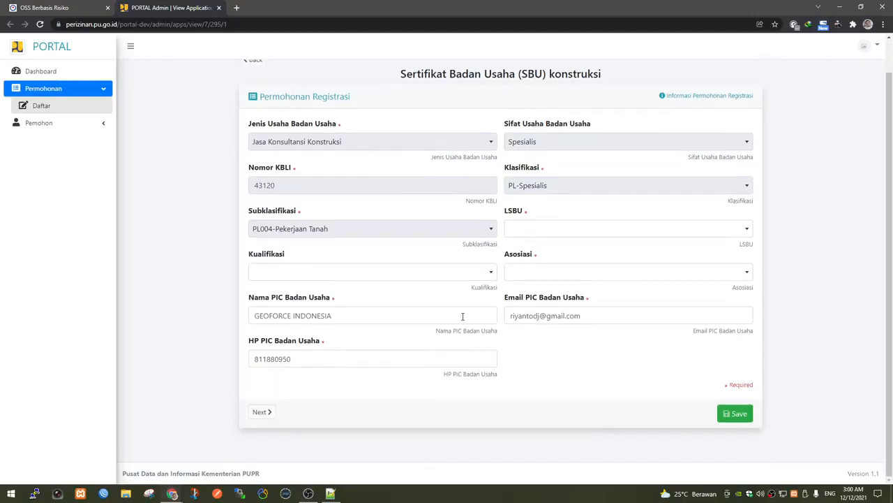
left_click(152, 494)
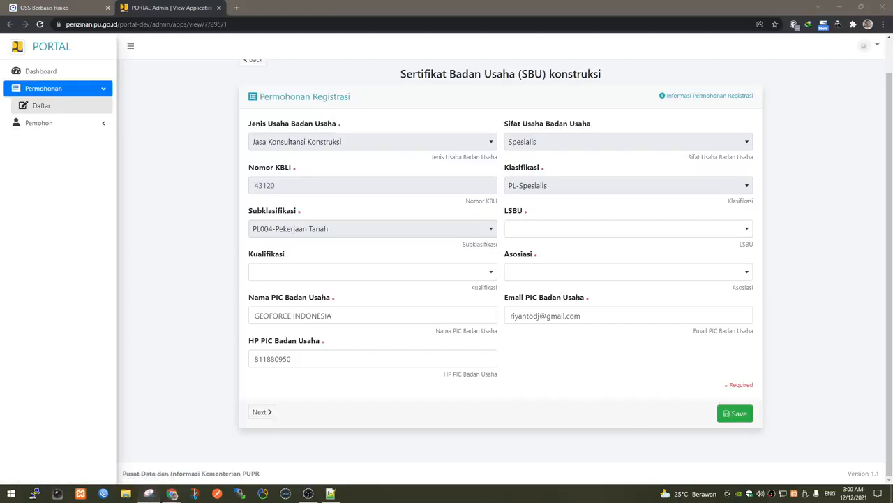
scroll(778, 279, "up", 1)
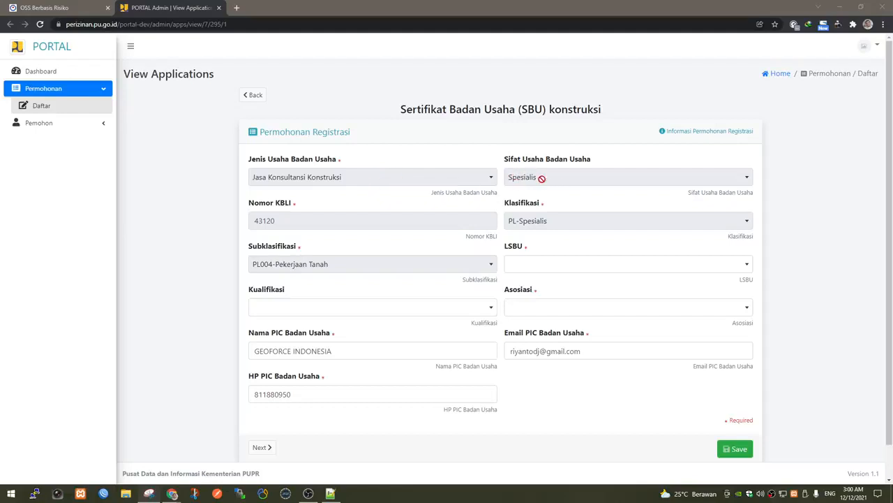
Select KBLI 43120, set LSBU and Asosiasi to GAPENSI and Kualifikasi to Spesialis.
double_click(264, 222)
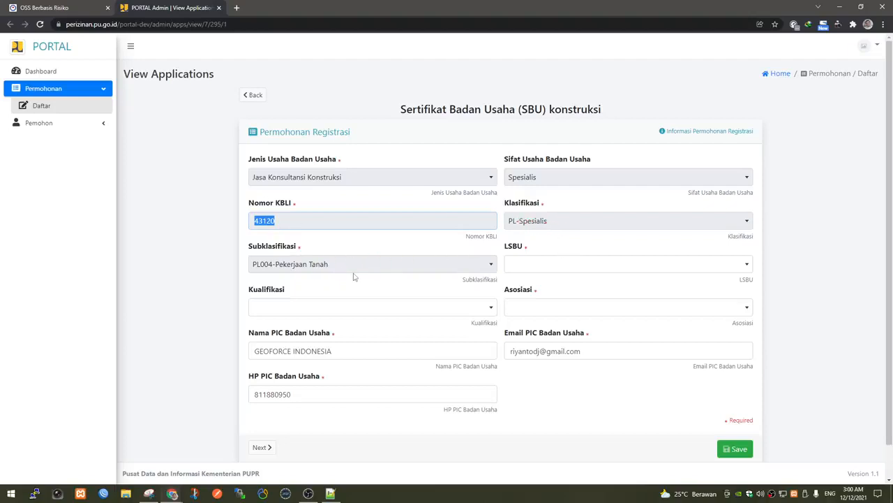
left_click(527, 266)
left_click(526, 307)
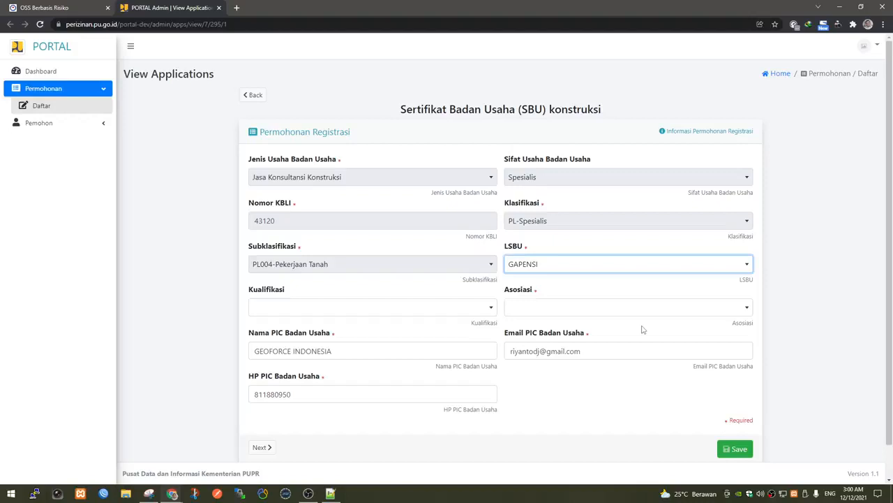
left_click(354, 312)
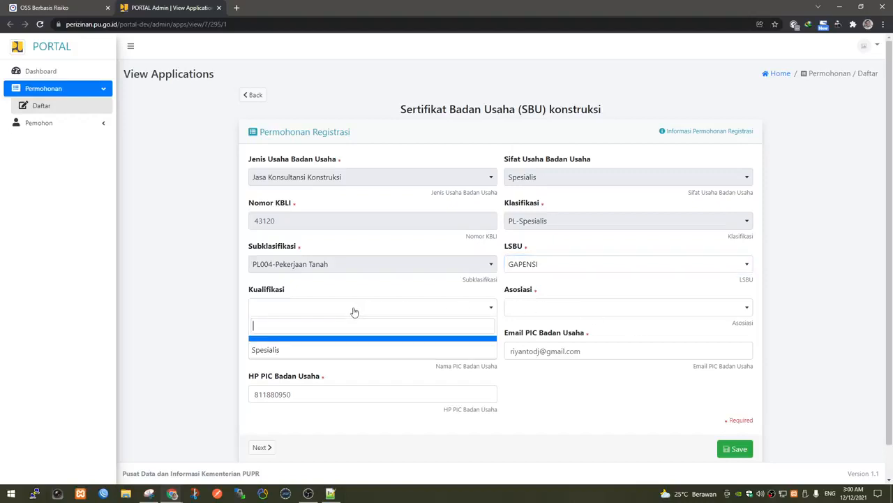
left_click(311, 354)
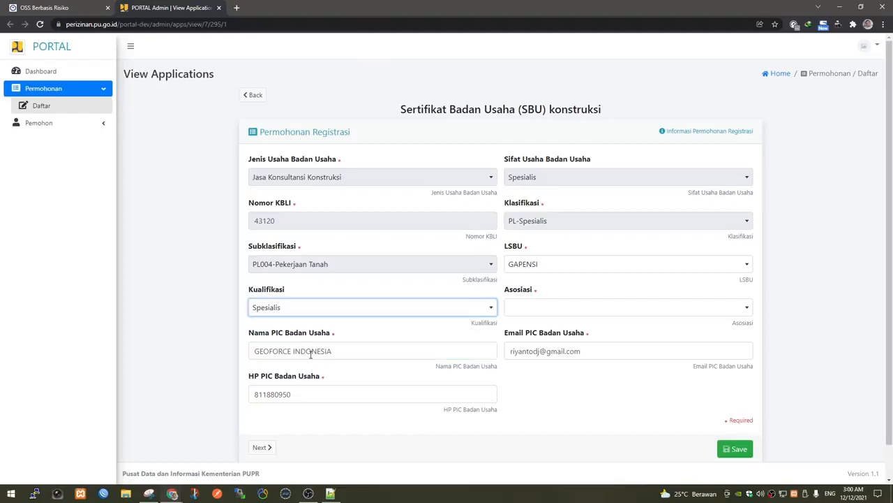
left_click(557, 310)
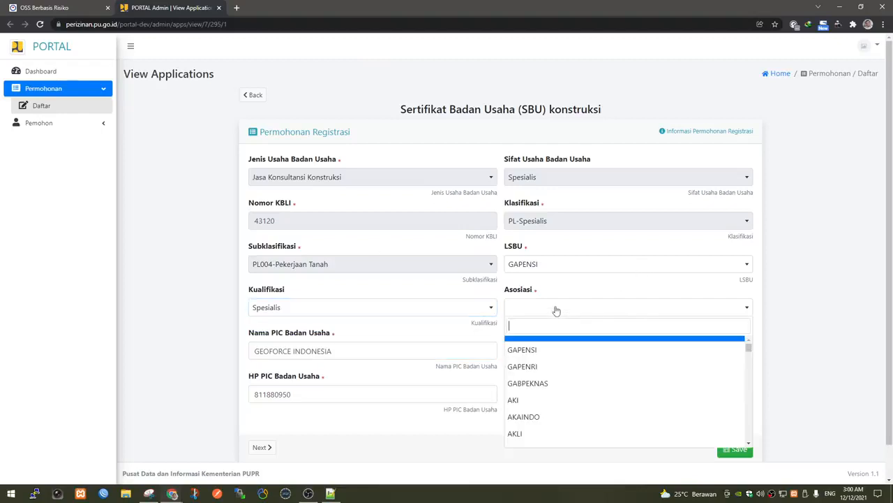
left_click(534, 350)
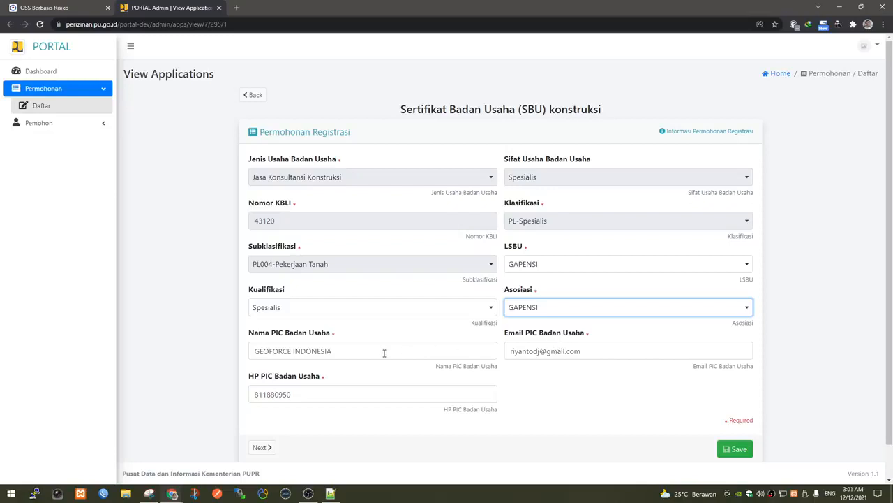
Replace the PIC's full name and mobile number using the browser's autofill suggestions.
left_click_drag(384, 356, 186, 349)
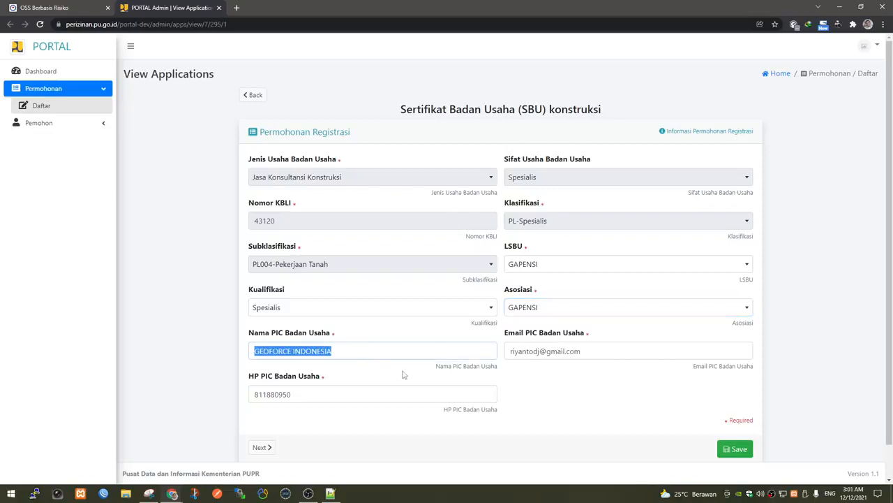
type("F")
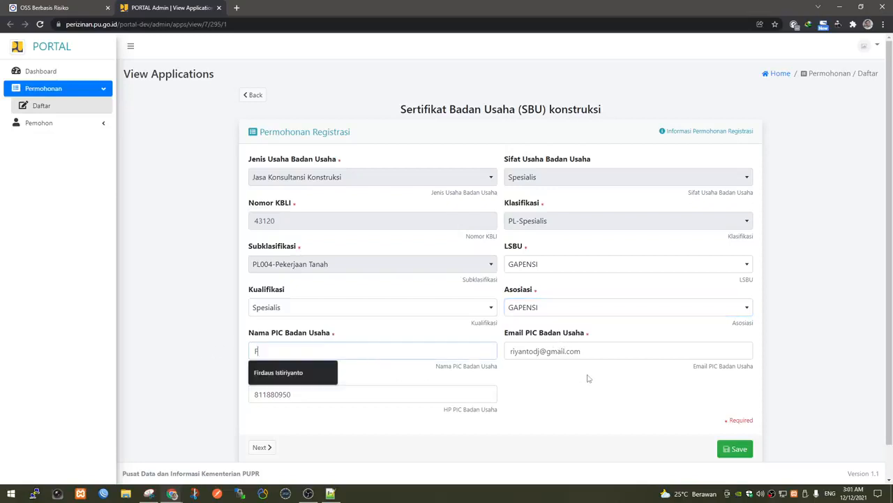
type("ir")
key("Down")
key("Return")
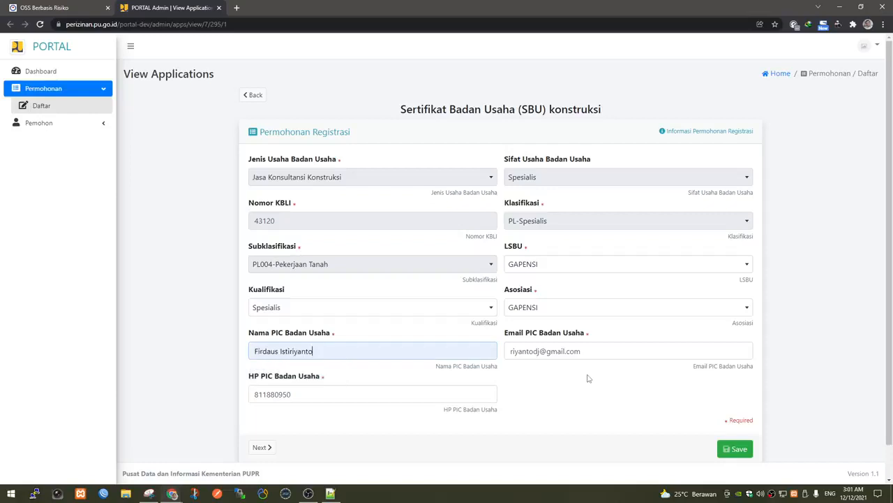
left_click_drag(600, 350, 507, 344)
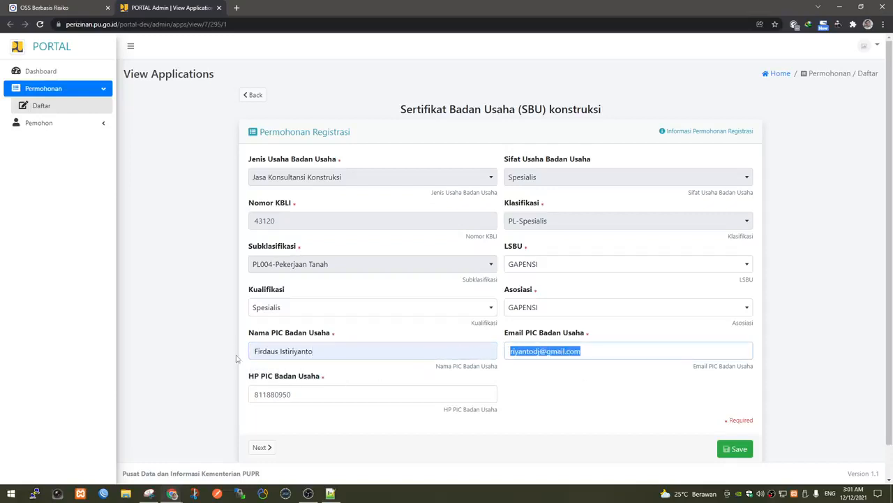
left_click(299, 350)
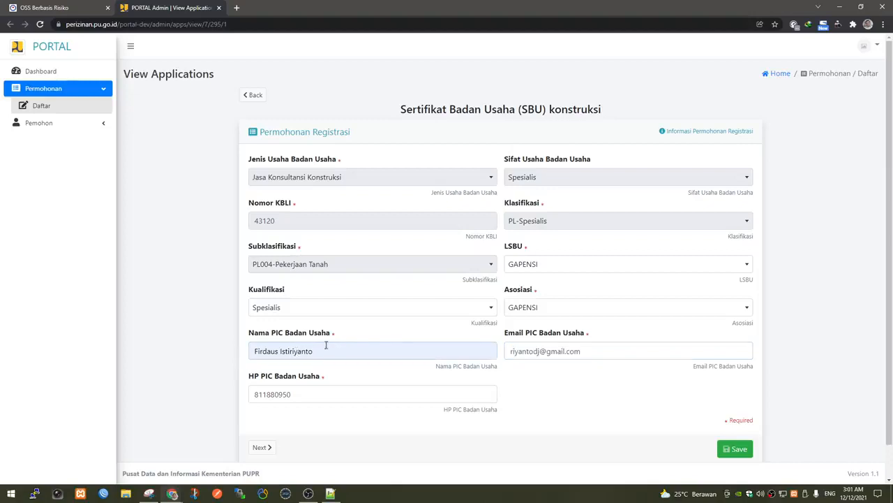
double_click(319, 395)
type("085")
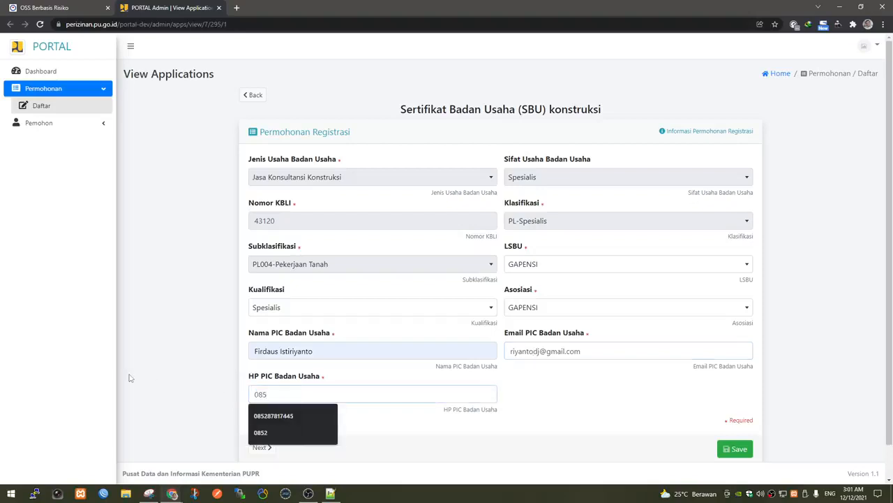
key("Down")
key("Return")
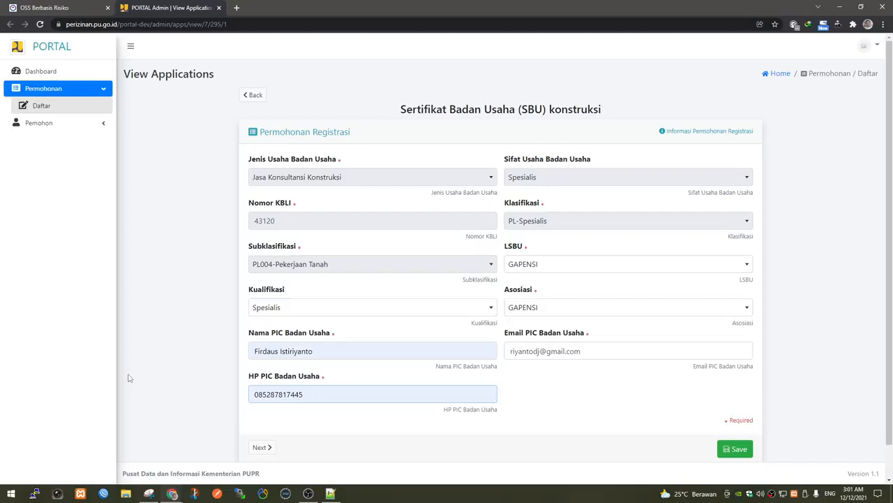
left_click(67, 8)
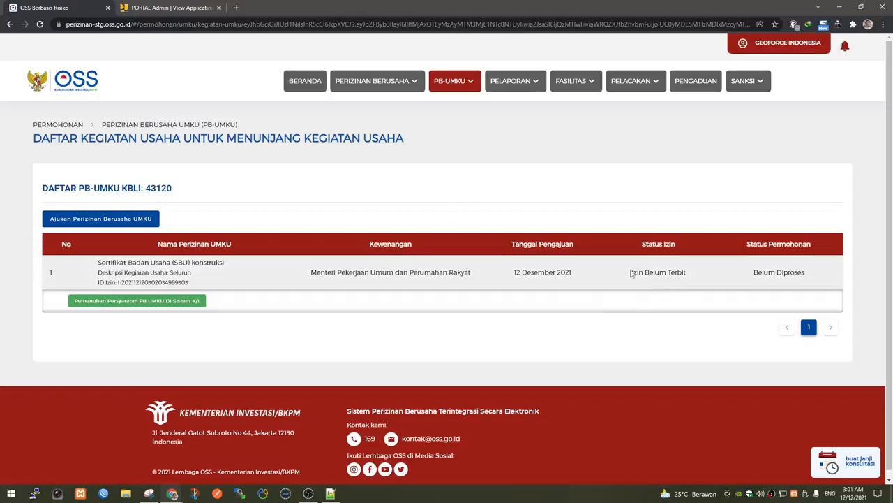
left_click_drag(631, 274, 816, 280)
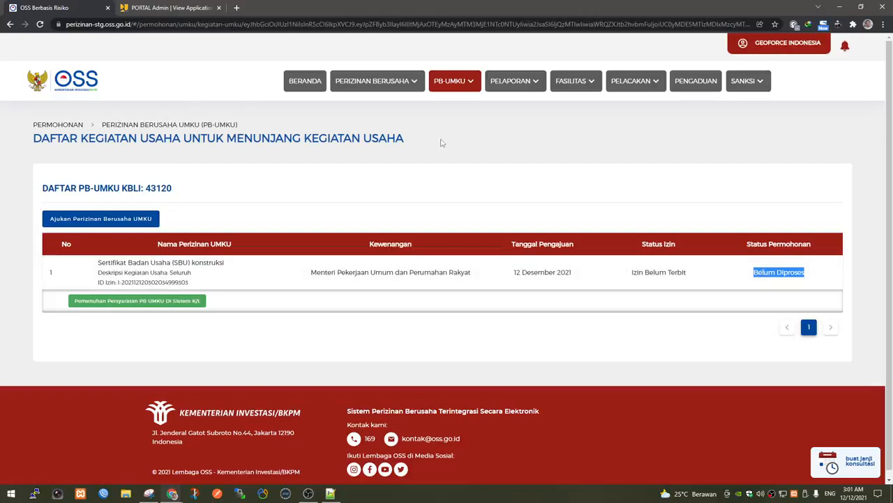
left_click(180, 13)
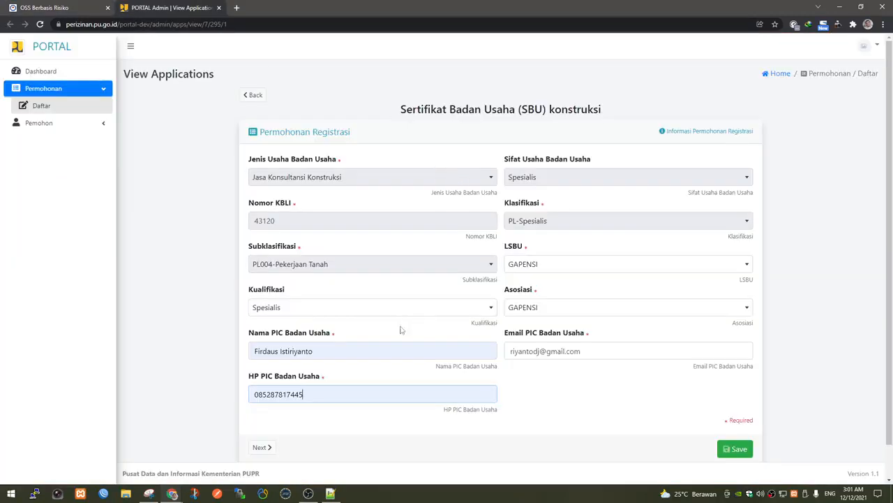
Save the registration details and set Jenis Badan Usaha to BUJK Nasional.
scroll(399, 342, "down", 1)
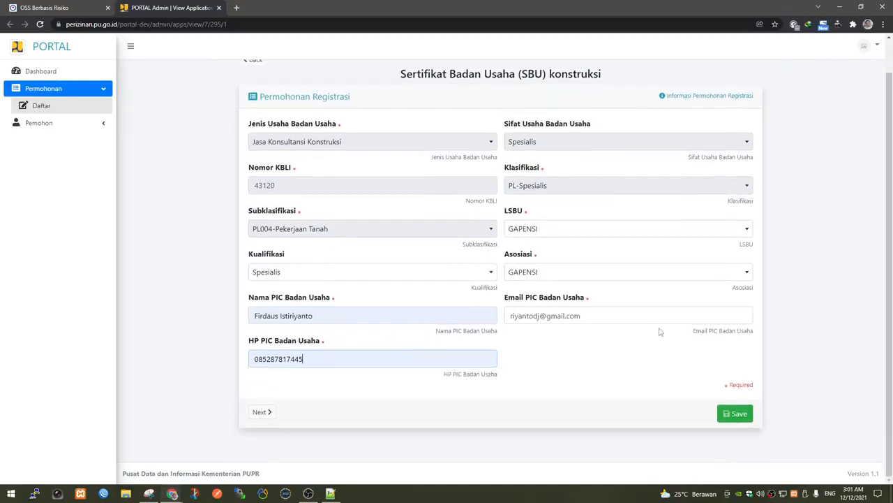
left_click(740, 414)
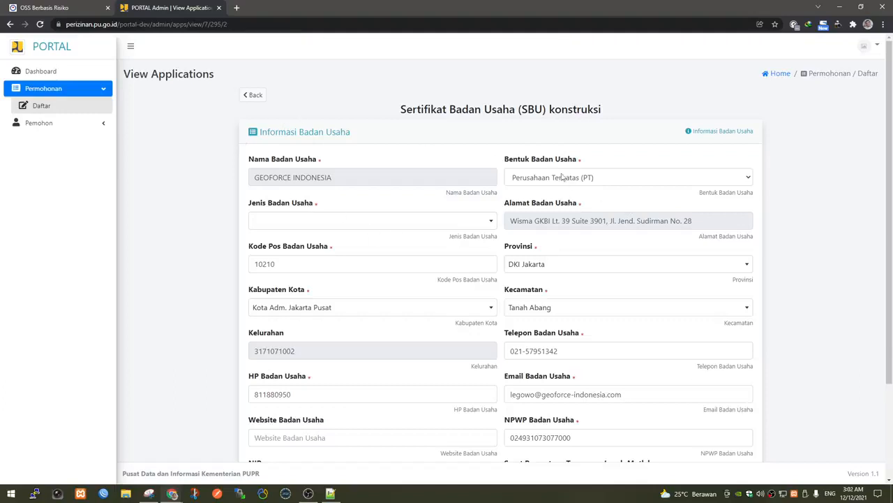
left_click(383, 229)
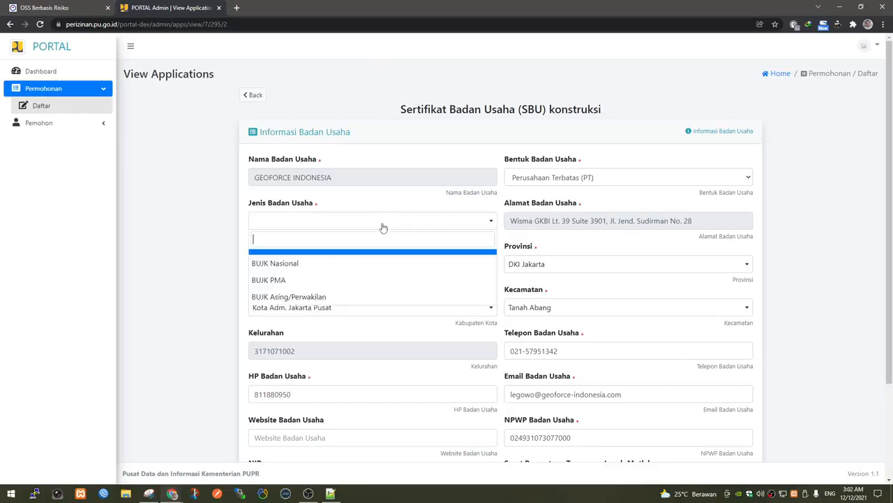
left_click(345, 272)
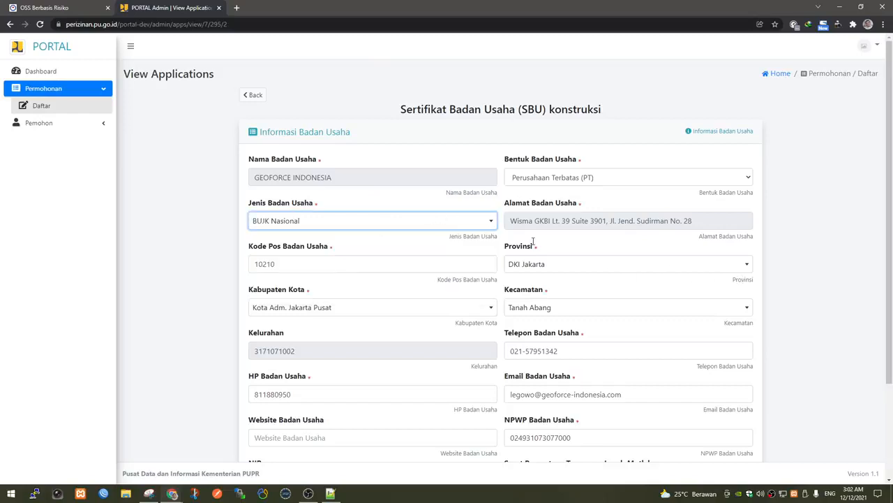
Download the Surat Pernyataan template from the business-entity form.
scroll(533, 241, "down", 3)
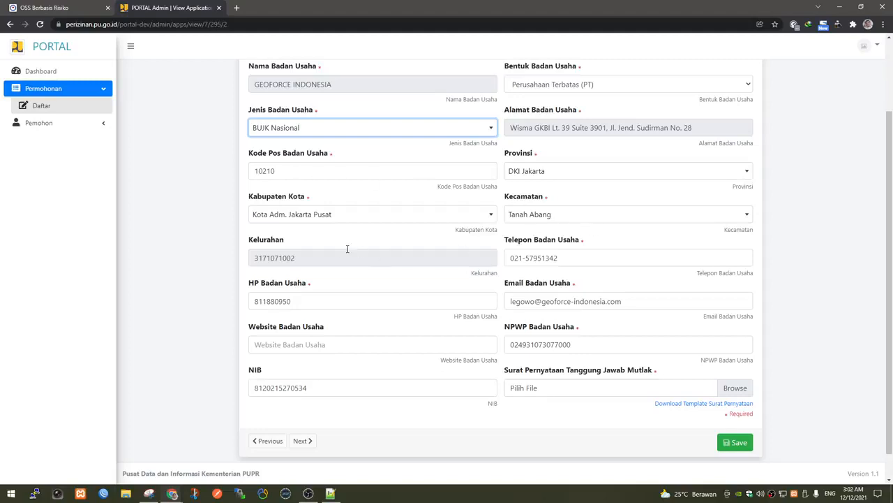
scroll(513, 307, "down", 1)
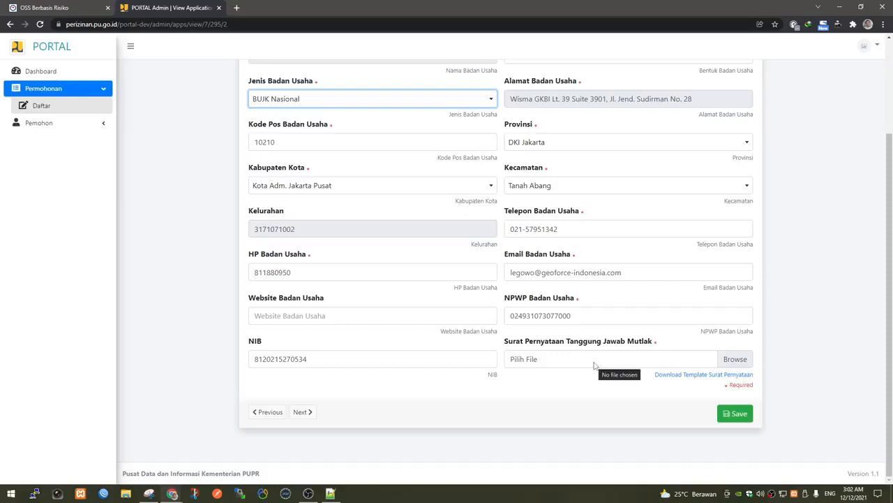
left_click(725, 374)
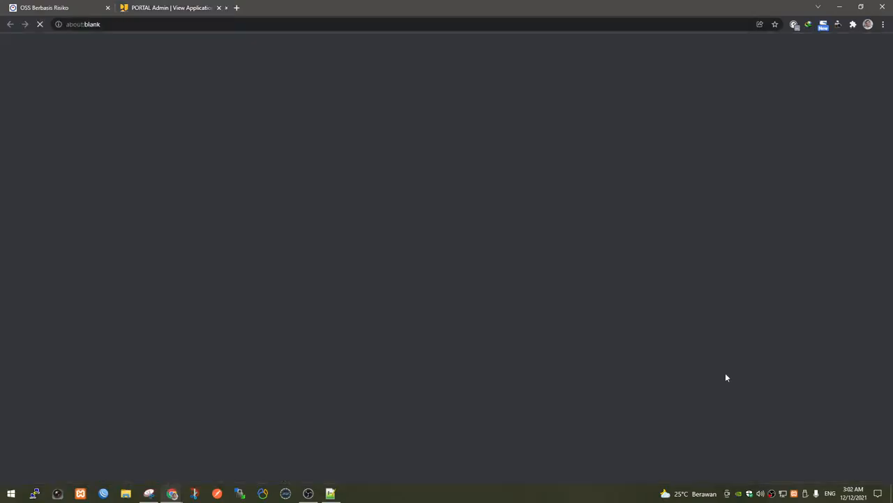
Open the SURAT PERNYATAAN TANGGUNG JAWAB MUTLAK template in Word, read through it, then close it.
left_click(63, 470)
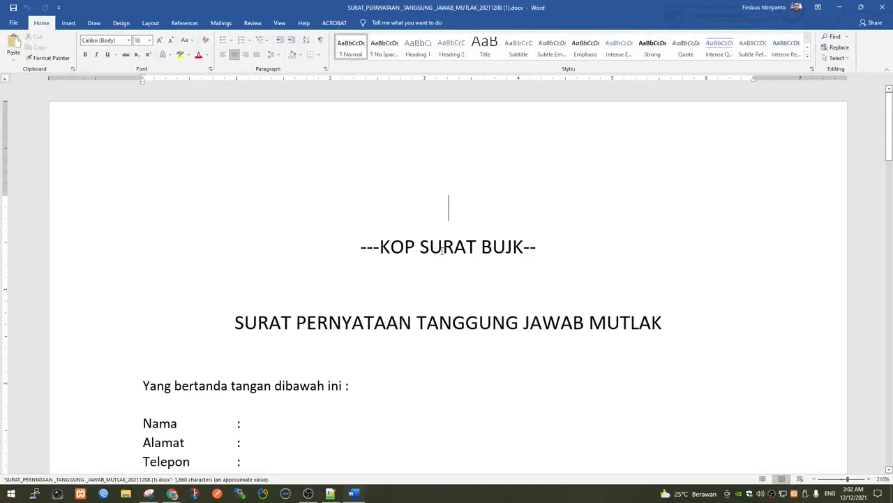
scroll(442, 251, "down", 2)
scroll(480, 234, "down", 5)
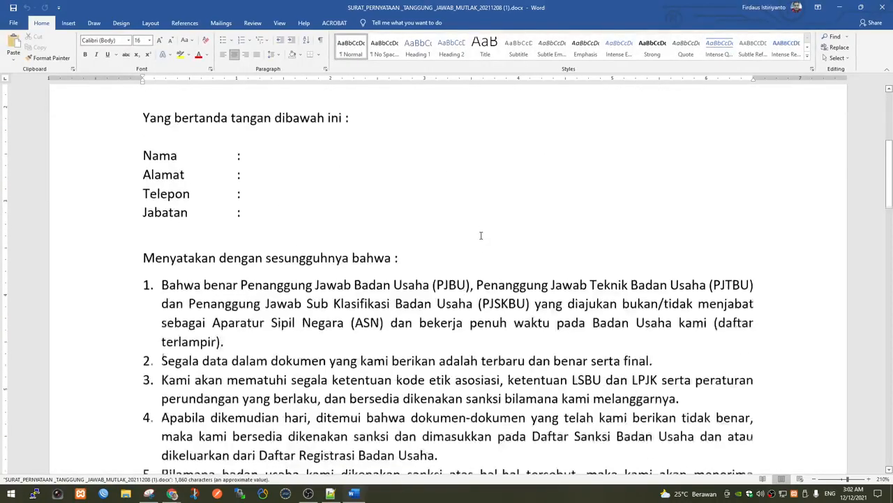
scroll(481, 235, "down", 1)
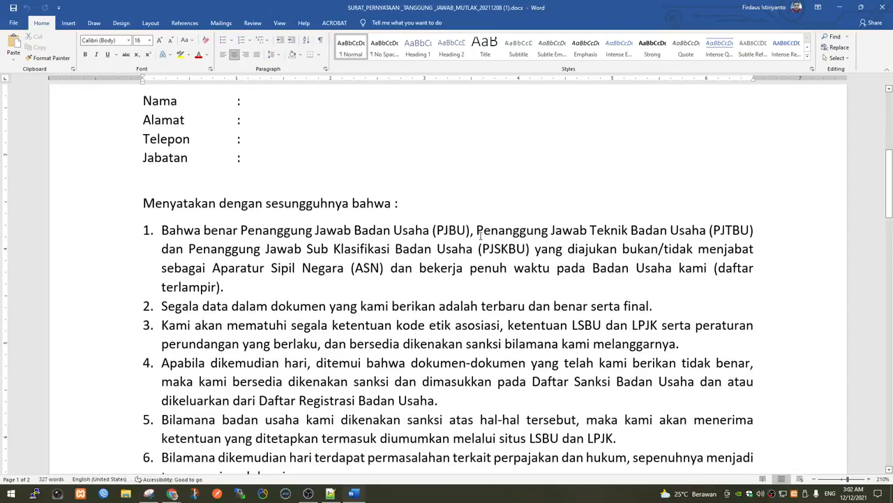
scroll(480, 235, "down", 2)
scroll(476, 238, "down", 6)
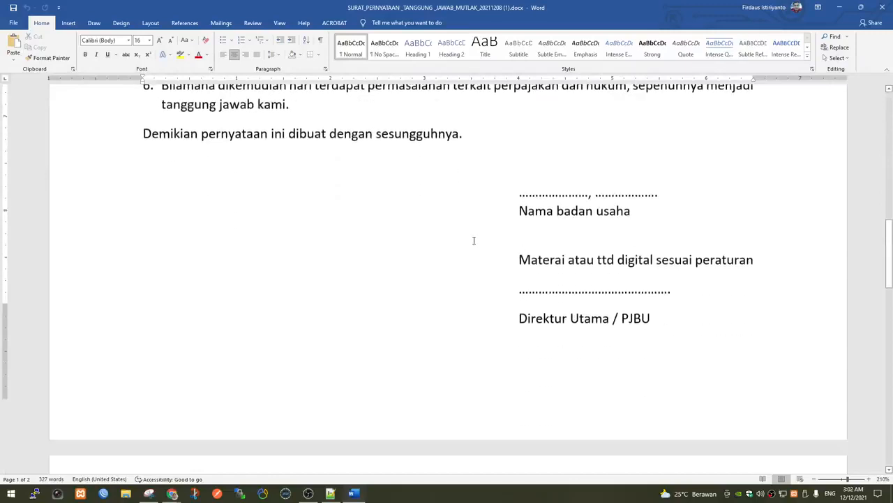
scroll(474, 241, "down", 7)
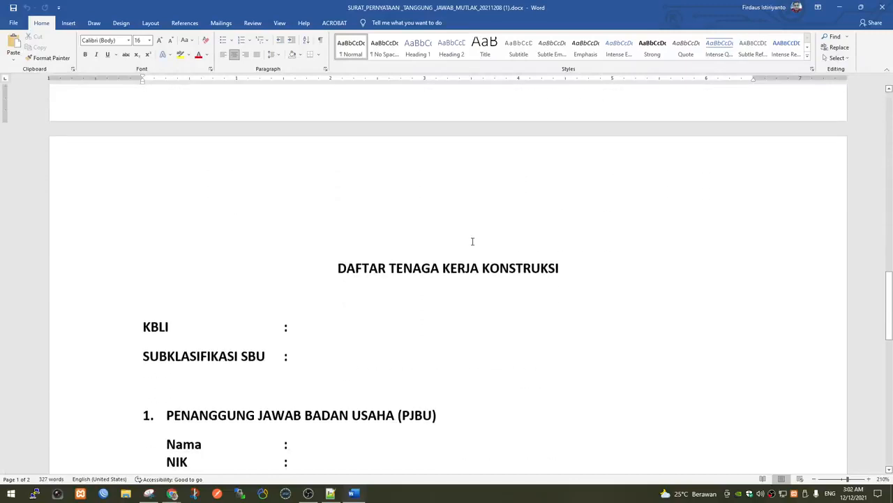
scroll(473, 241, "down", 3)
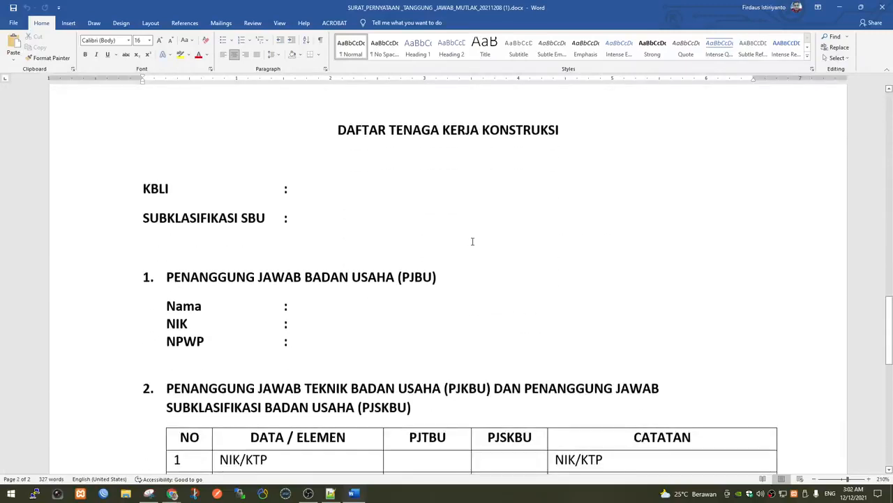
scroll(473, 241, "down", 4)
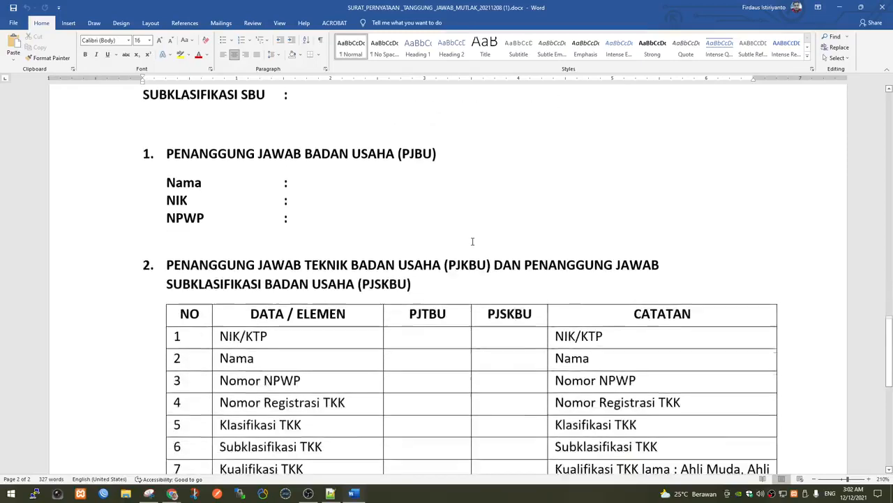
scroll(473, 242, "down", 2)
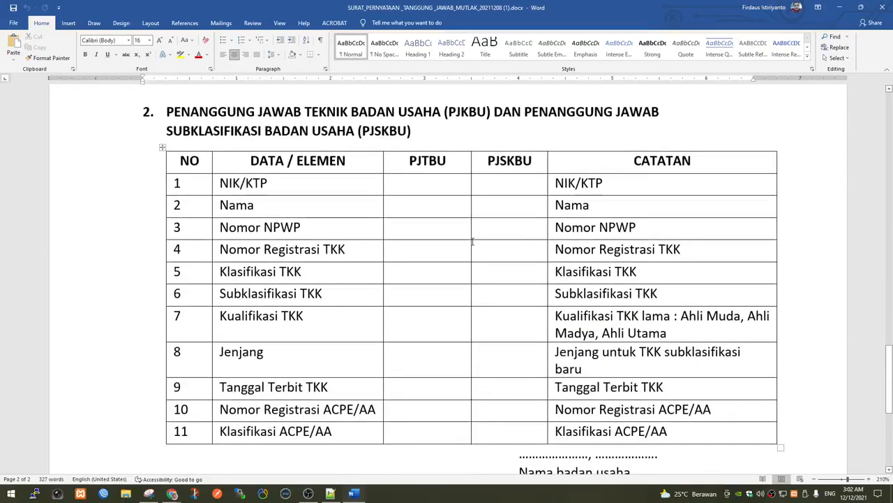
scroll(472, 242, "down", 4)
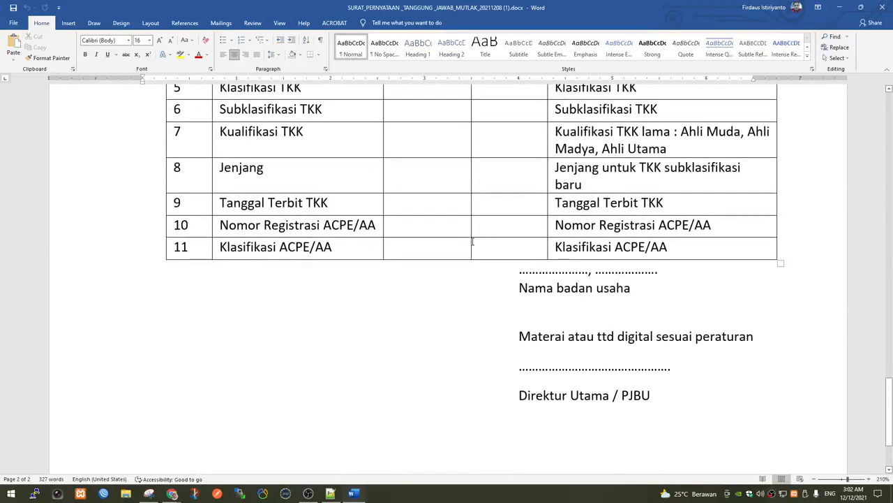
scroll(473, 242, "down", 3)
scroll(472, 242, "up", 7)
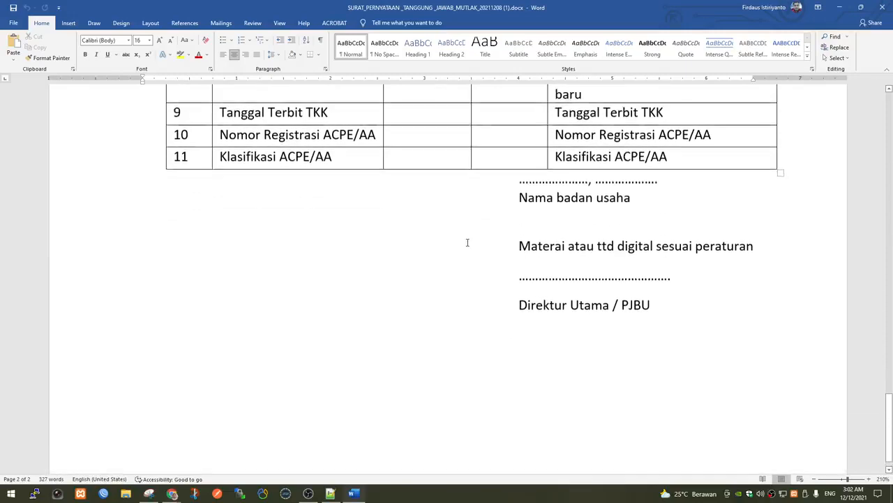
scroll(467, 242, "up", 7)
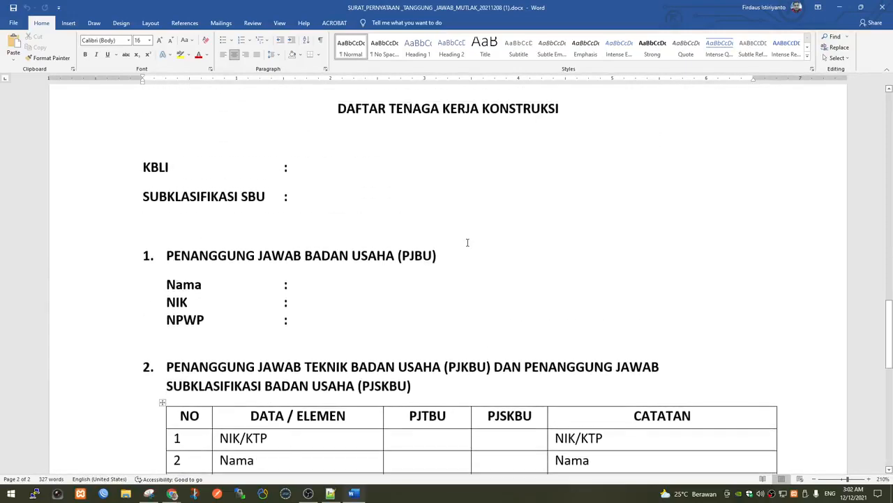
scroll(468, 242, "up", 10)
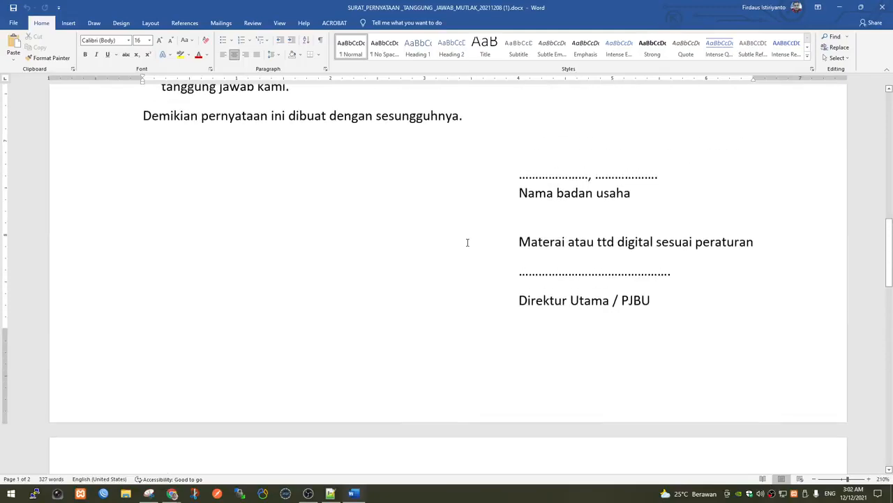
scroll(468, 242, "up", 2)
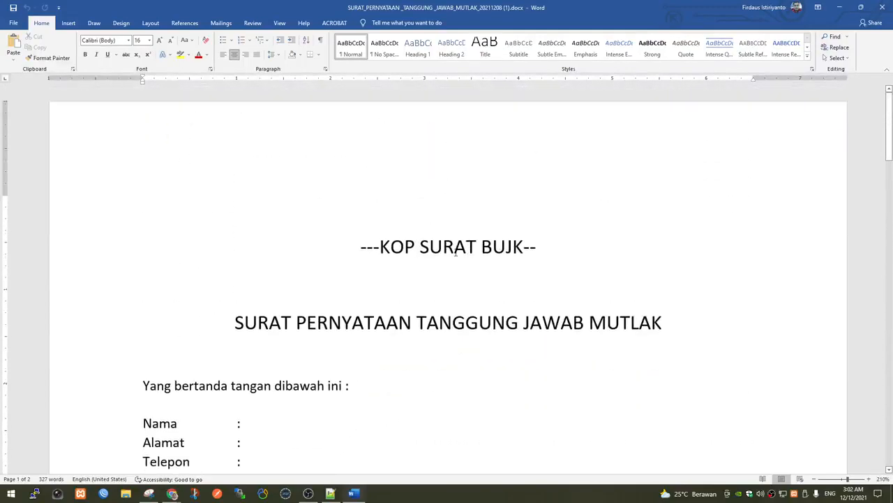
left_click(883, 8)
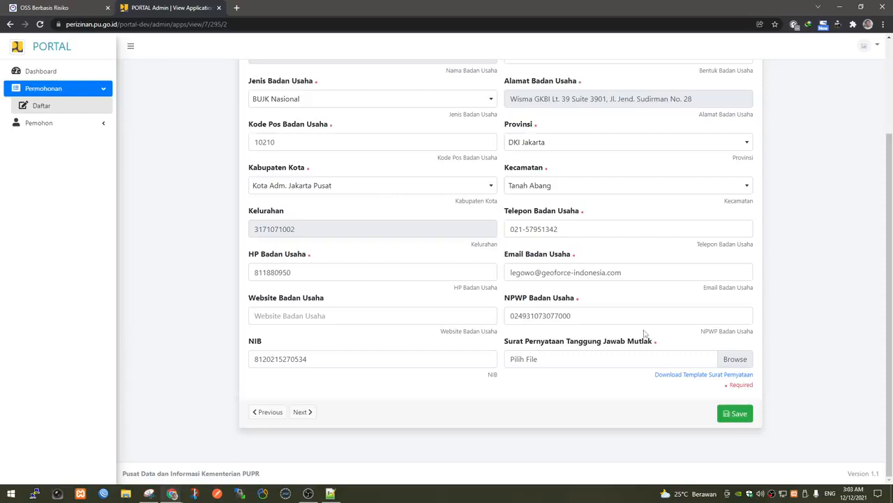
Attach 01 SURAT-PERNYATAAN-MULTAK.pdf and delete the hyphen from Telepon Badan Usaha.
left_click(737, 359)
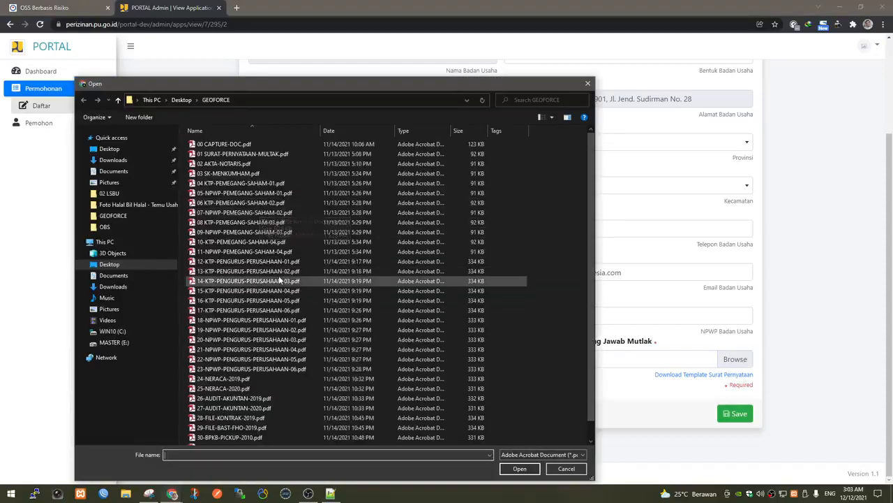
left_click(261, 155)
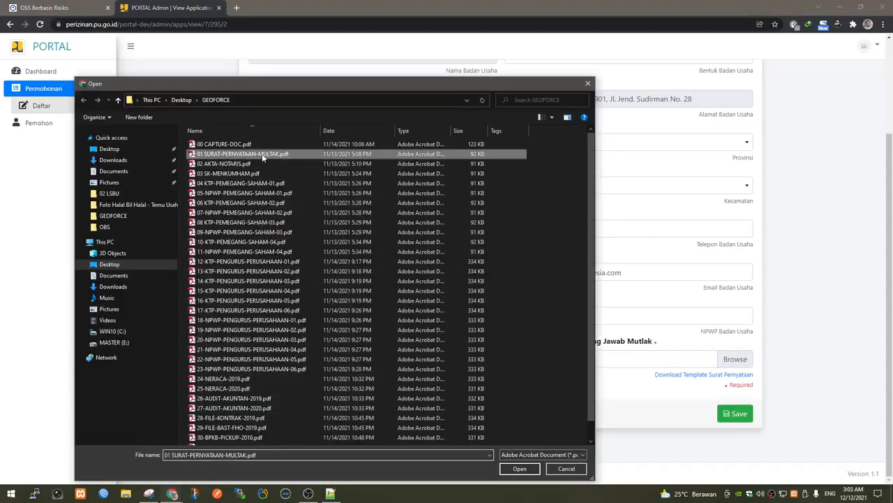
double_click(261, 154)
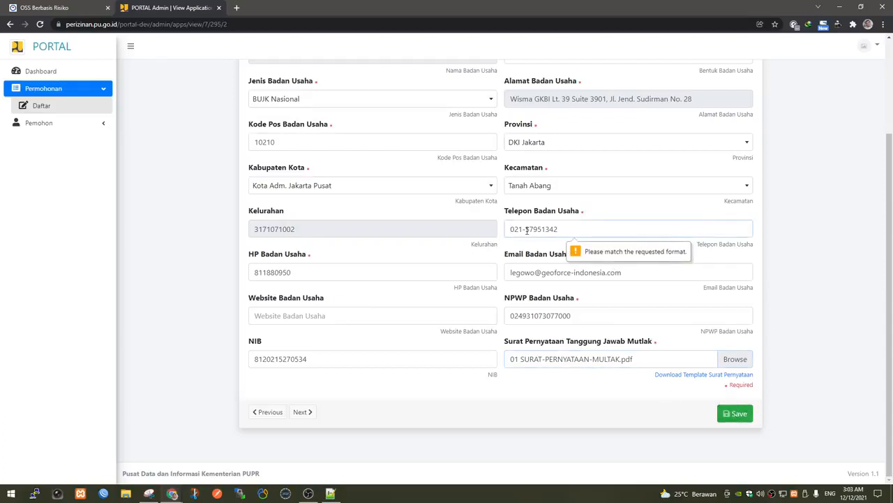
key("BackSpace")
Save the company details, then attach 03 SK-MENKUMHAM.pdf as the SK Kumham file.
left_click(746, 415)
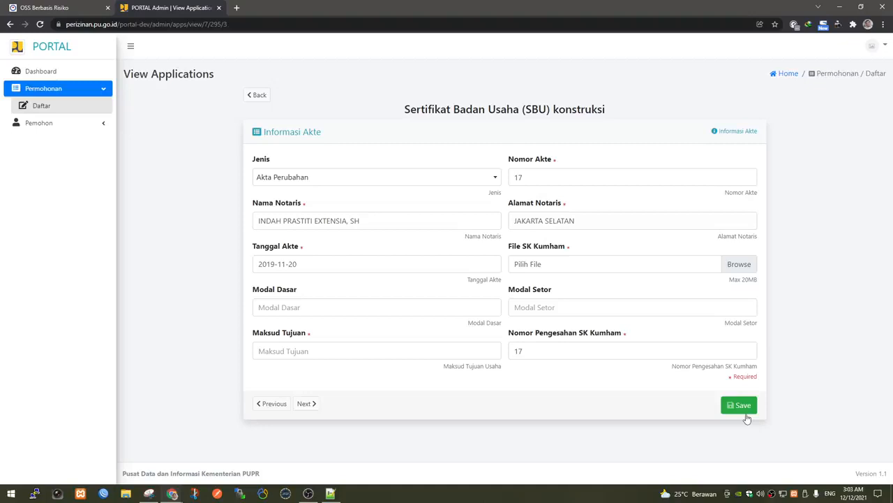
left_click(541, 179)
left_click(369, 223)
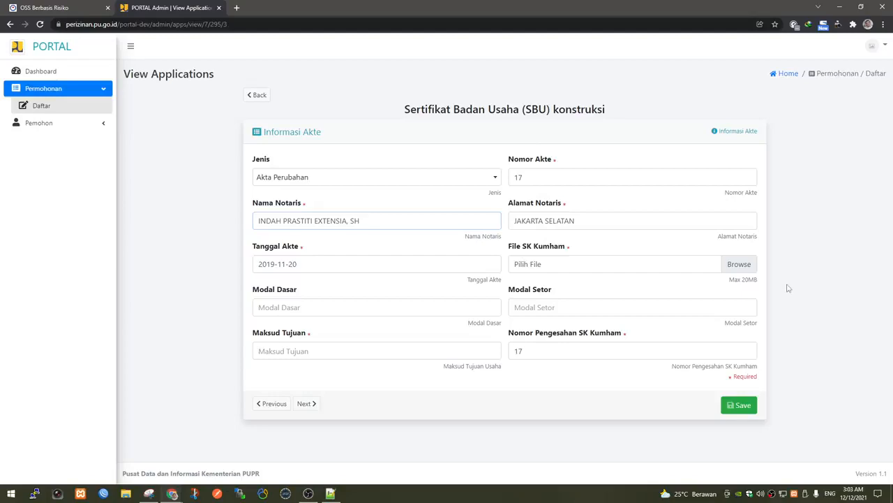
left_click(751, 270)
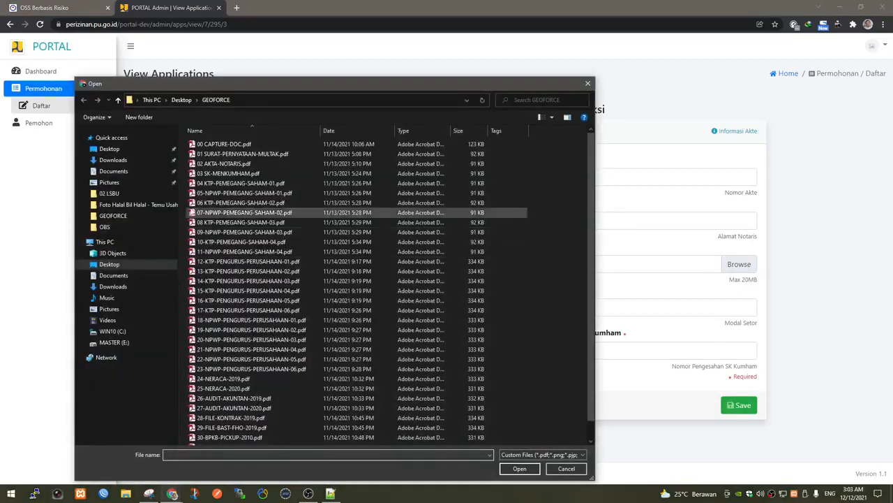
left_click(230, 175)
double_click(232, 174)
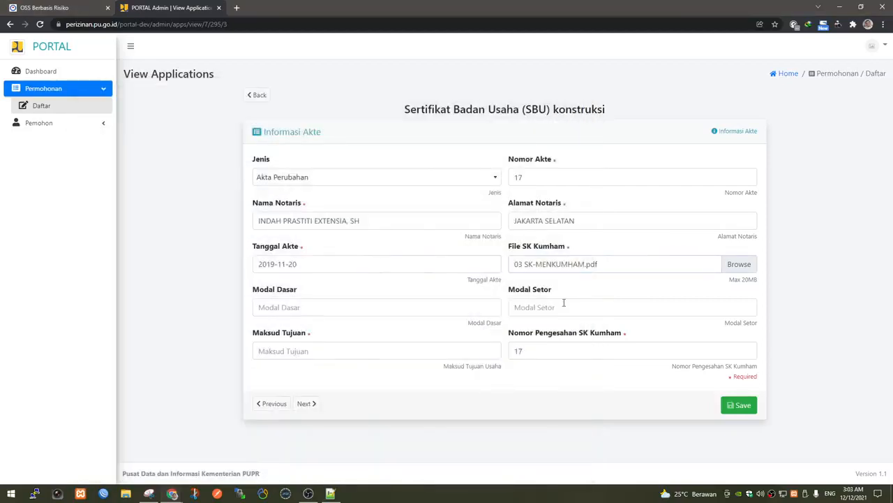
Fill Maksud Tujuan with the suggested value KBLI : 41019.
left_click(381, 315)
left_click(565, 314)
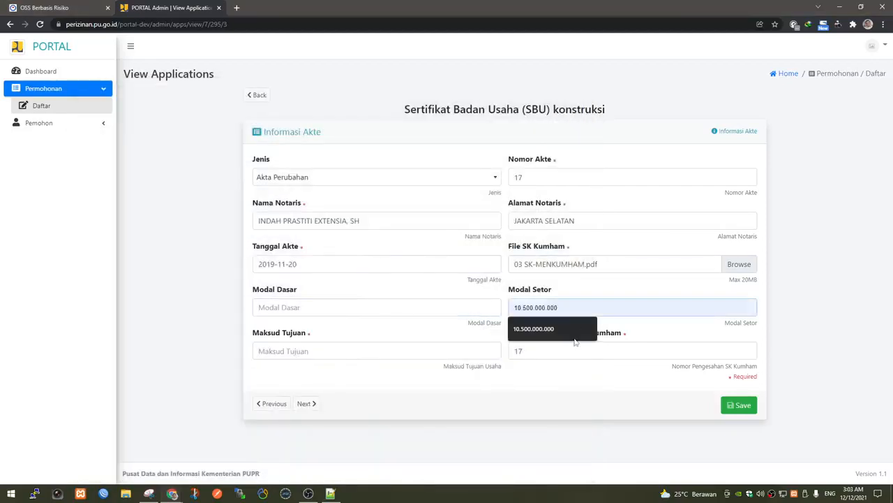
left_click(373, 355)
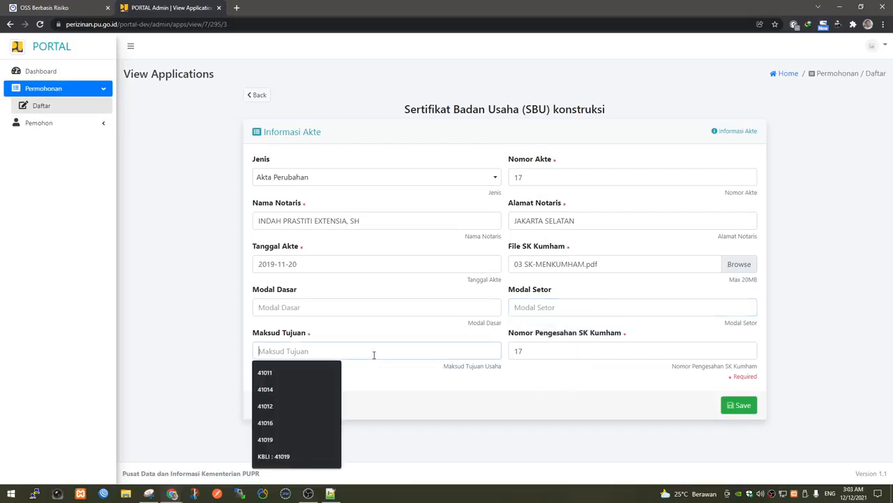
left_click(296, 456)
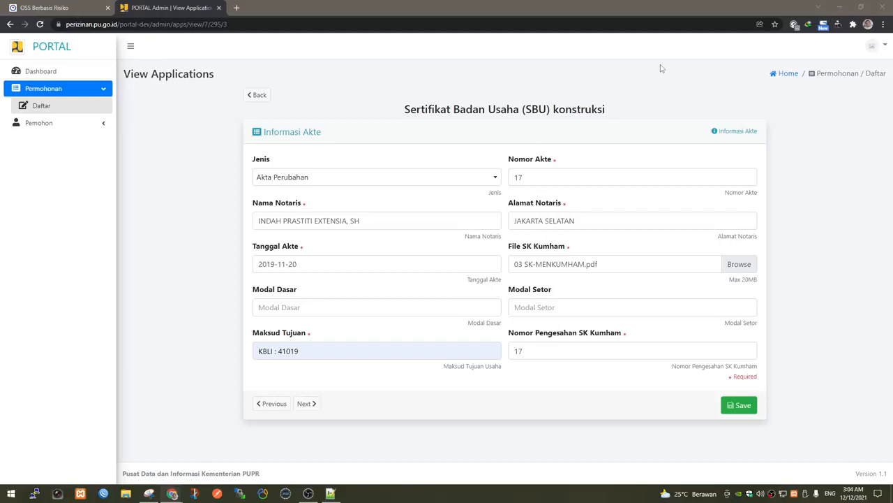
Look up KBLI 43120 in the OSS application list and return to Maksud Tujuan.
left_click(82, 5)
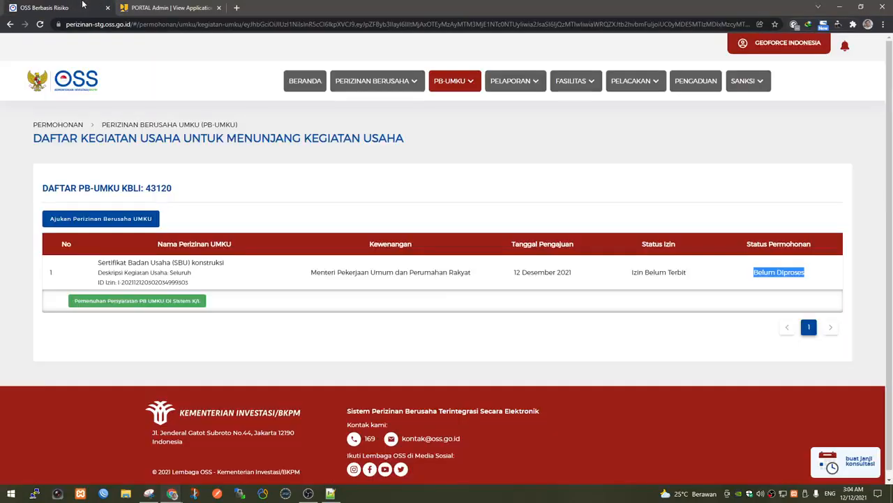
double_click(162, 188)
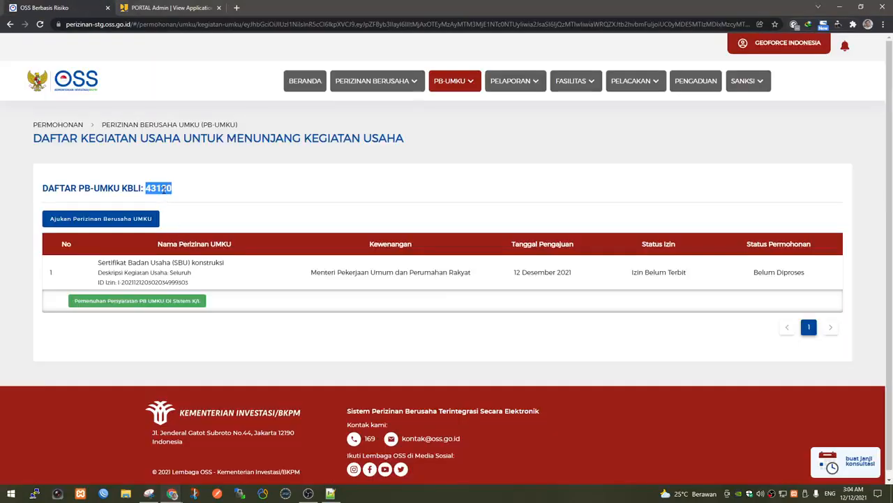
left_click(174, 7)
left_click(282, 351)
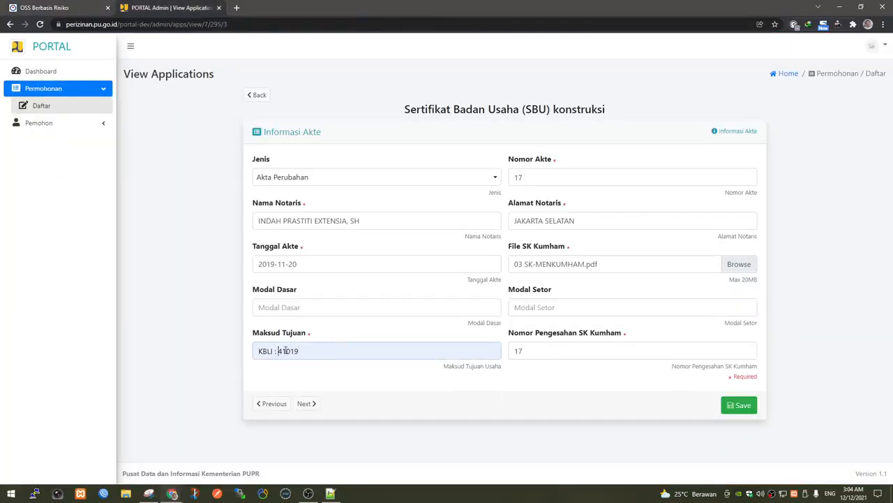
Overwrite 41019 with 43120 in Maksud Tujuan and save the deed information.
double_click(286, 350)
type("4312")
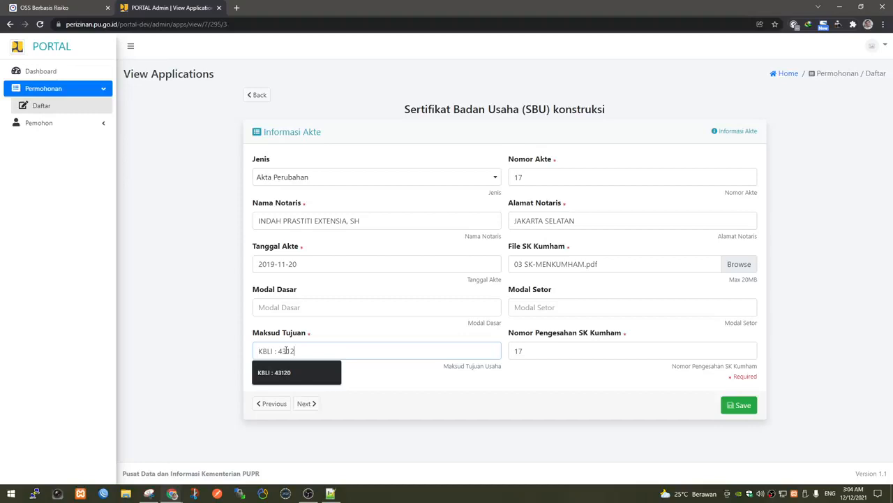
type("0")
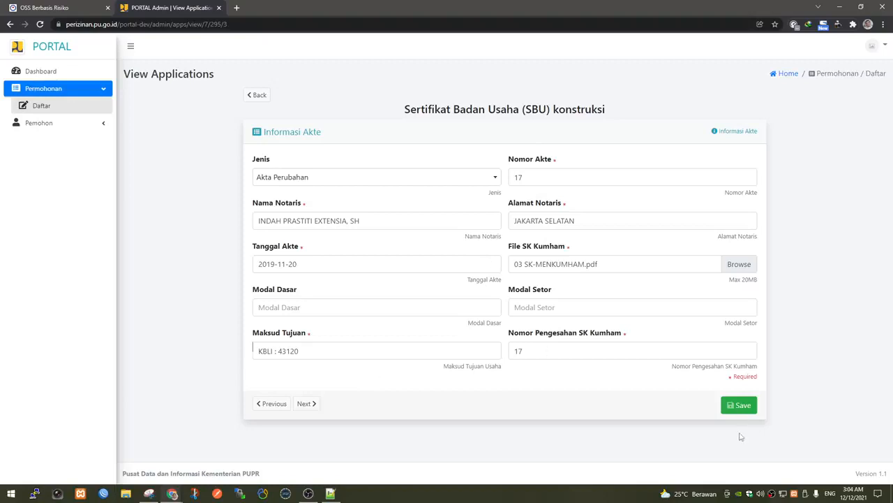
left_click(744, 411)
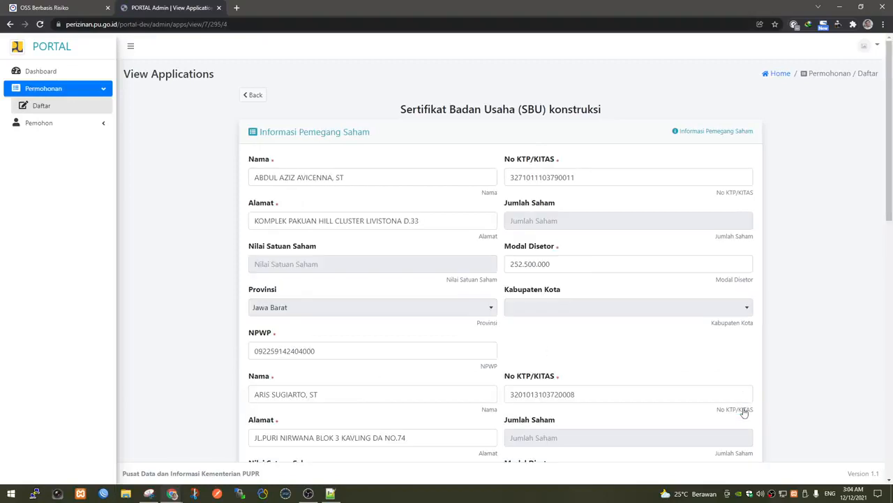
Review each shareholder's Modal Disetor amount, including 4.797.500.000, then go back to Informasi Akte.
left_click(584, 265)
double_click(540, 264)
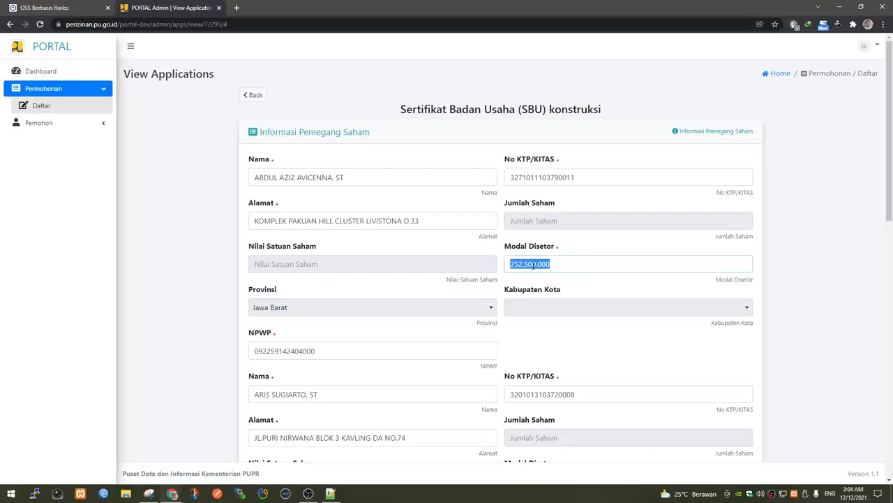
scroll(564, 283, "down", 3)
double_click(543, 296)
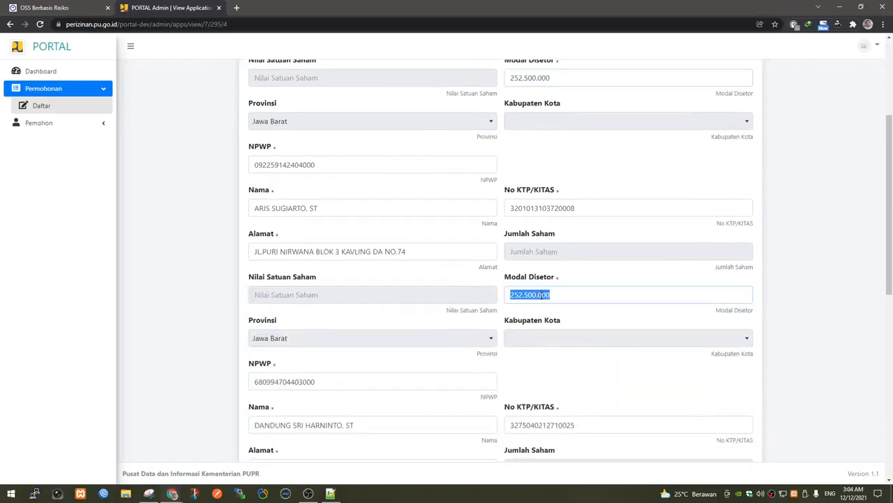
scroll(543, 295, "down", 4)
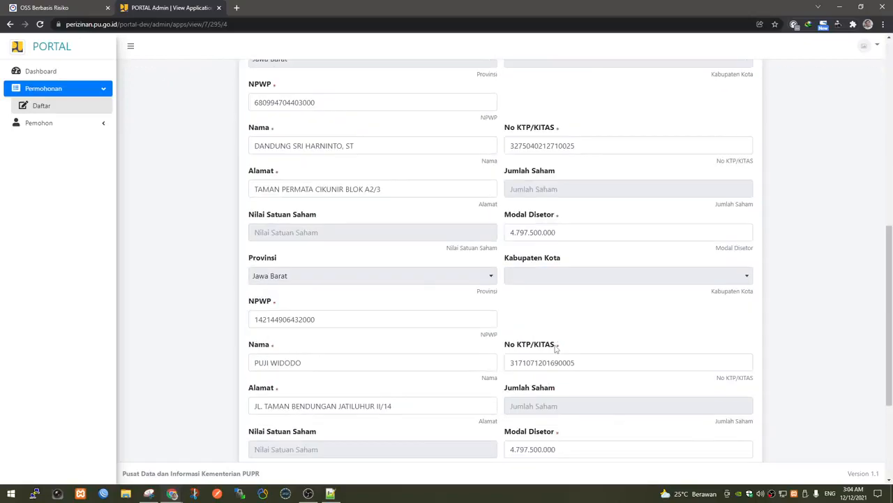
left_click(532, 233)
double_click(541, 234)
scroll(561, 342, "down", 3)
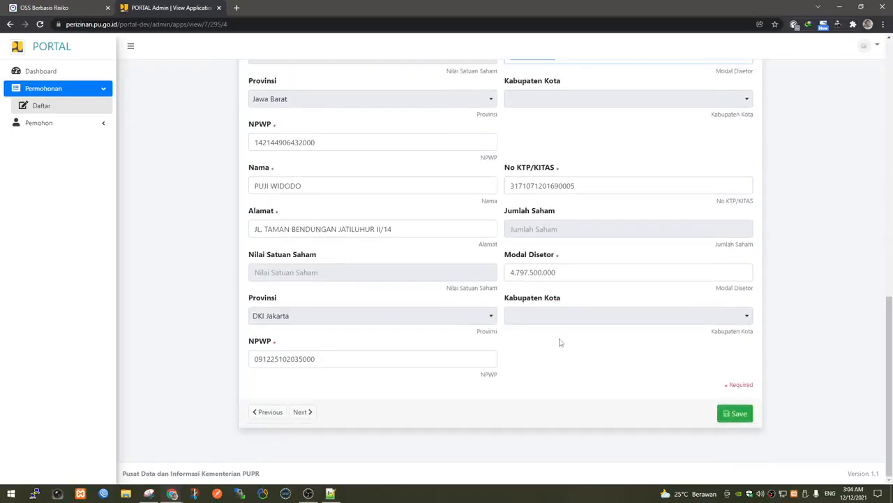
left_click(536, 274)
double_click(535, 274)
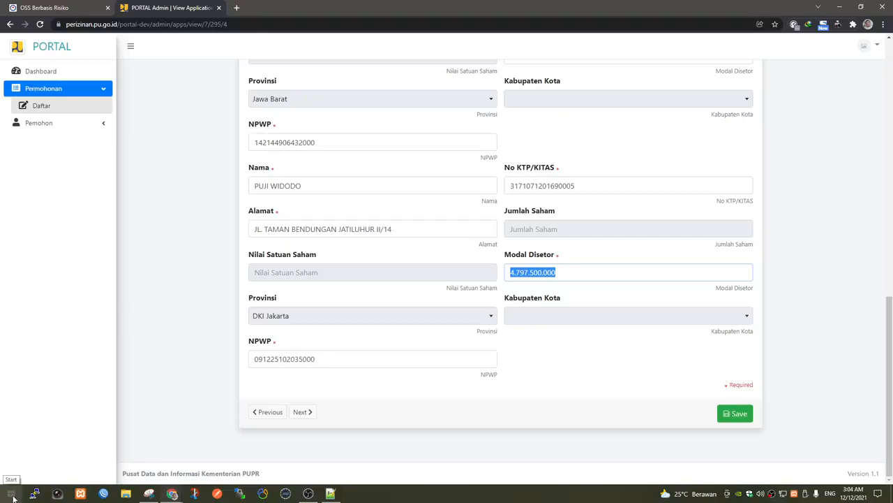
scroll(552, 329, "up", 3)
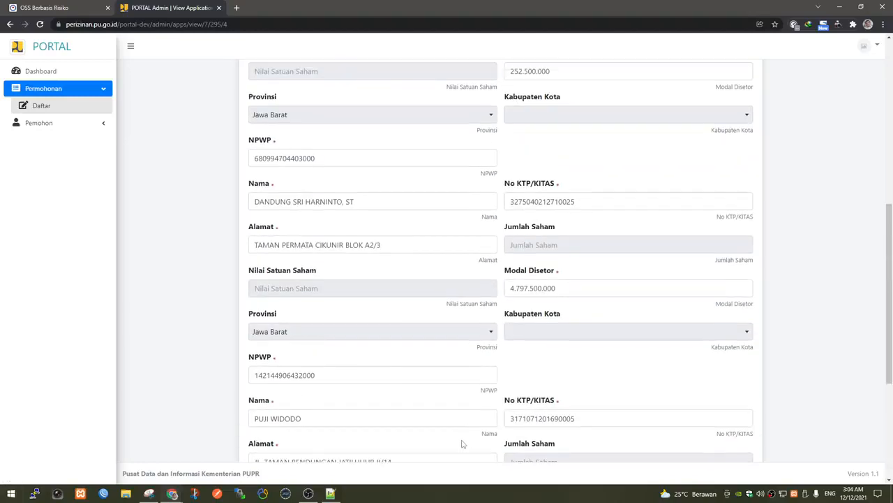
scroll(463, 443, "down", 4)
left_click(277, 412)
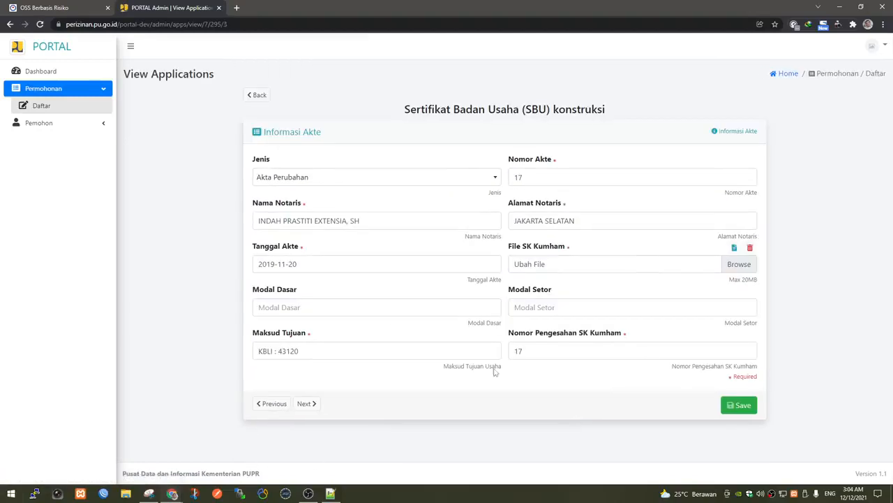
Enter Modal Dasar 15.000.000.000, Modal Setor 10.000.000.000 and SK Kumham number AHU-0001, then save.
left_click(332, 308)
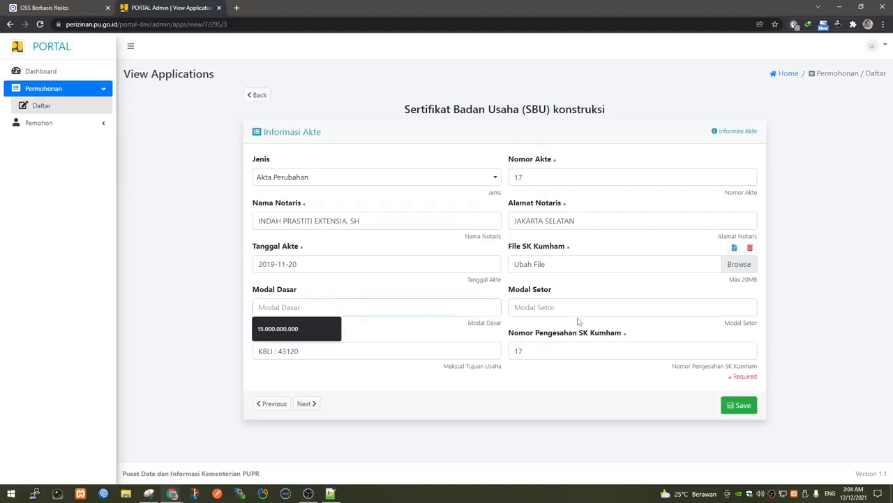
type("15.000.000.0")
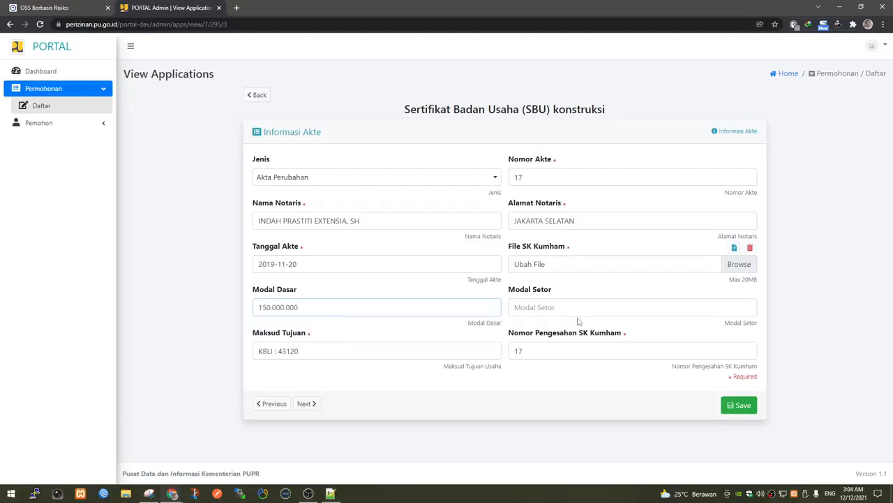
type("00")
left_click(571, 313)
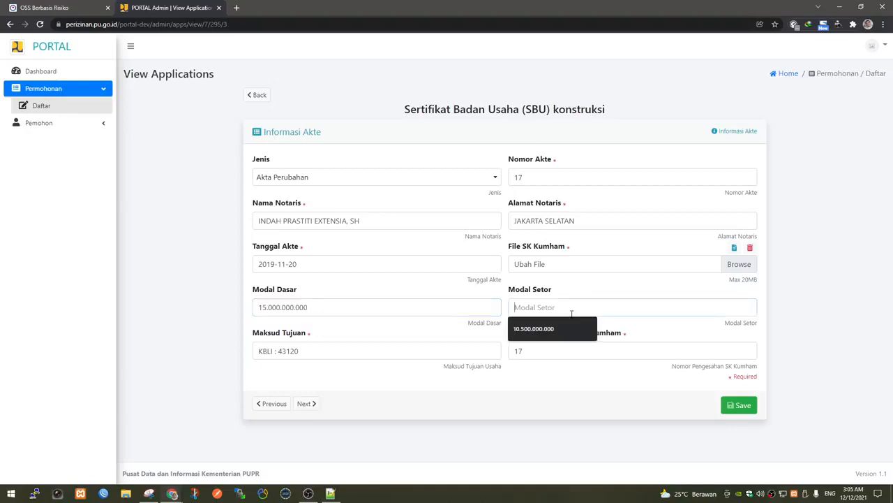
type("10.000.000.")
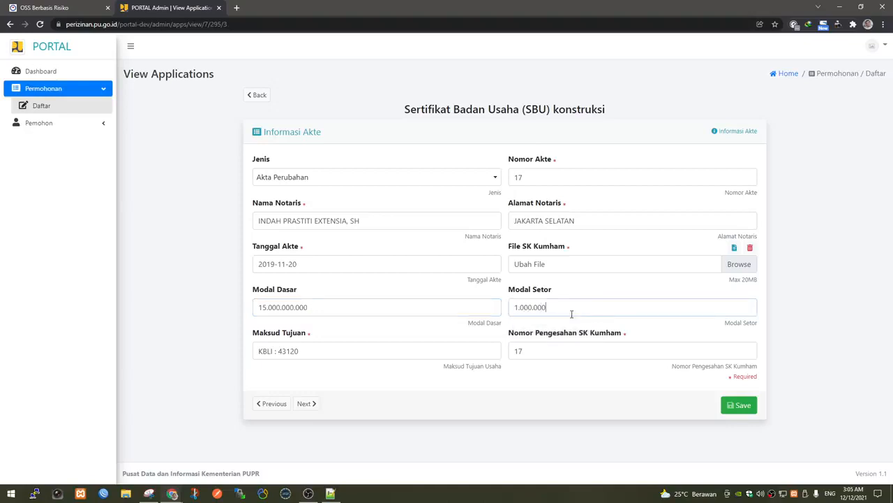
type("000")
double_click(573, 351)
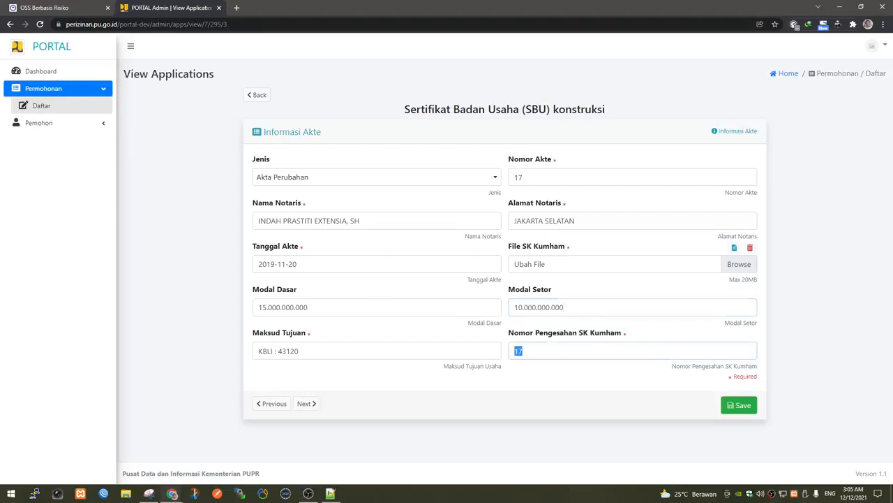
type("AHU")
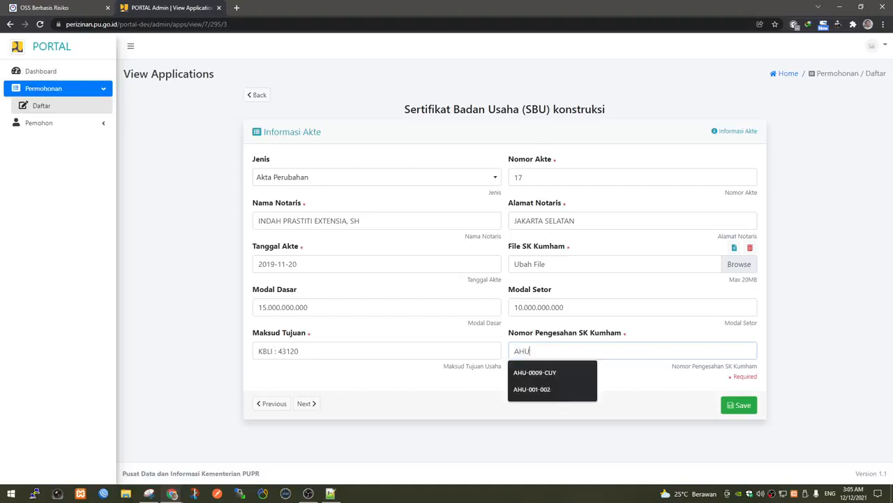
type("-0001")
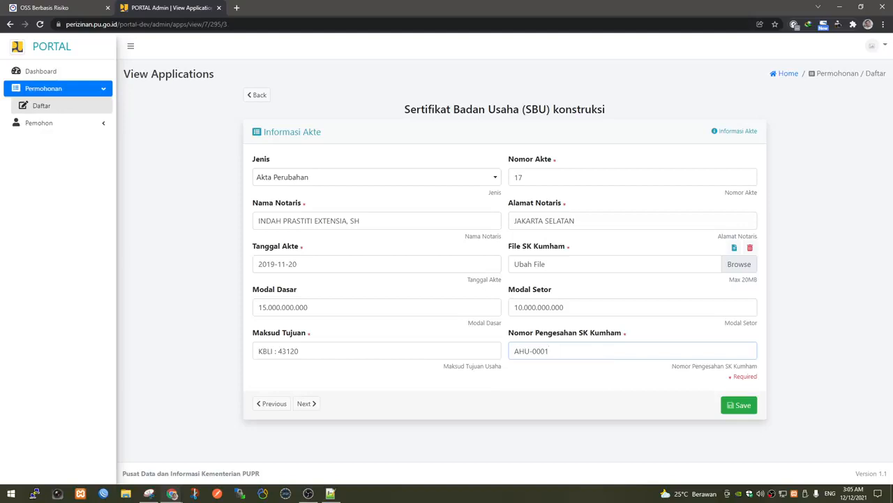
left_click(742, 407)
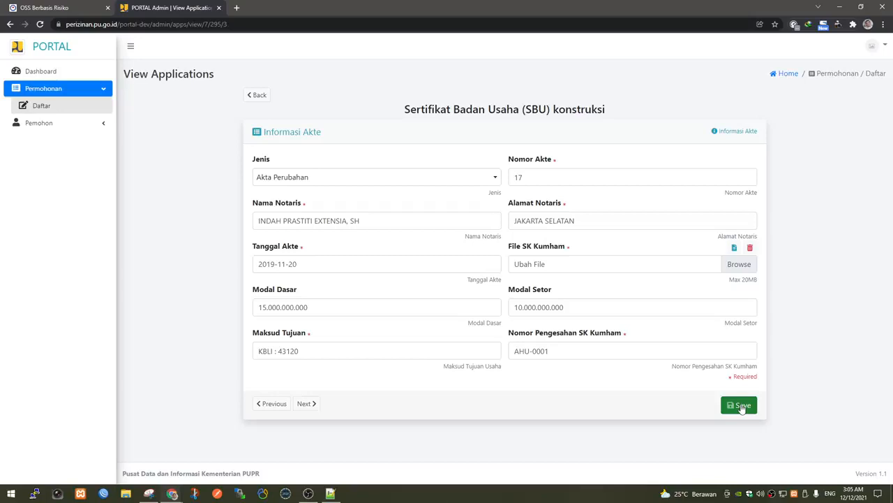
left_click(742, 407)
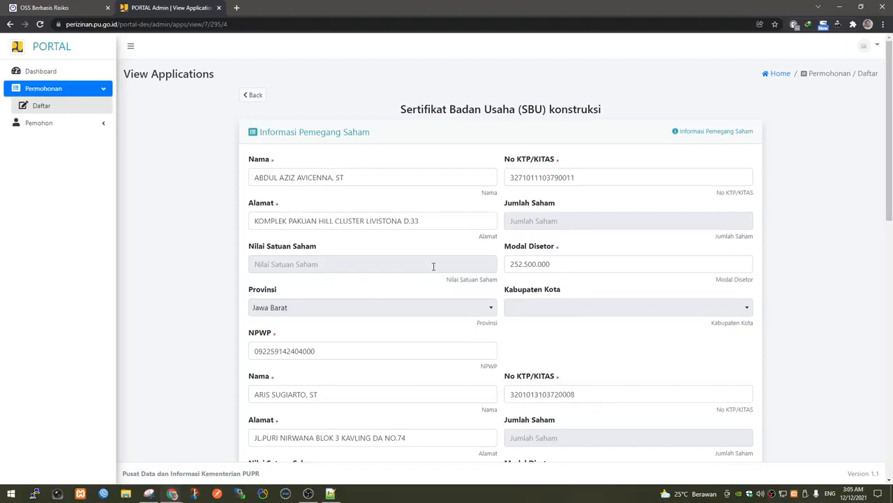
Save the Informasi Pemegang Saham form to reach Informasi Pengurus Perusahaan.
scroll(433, 266, "down", 4)
scroll(433, 271, "down", 2)
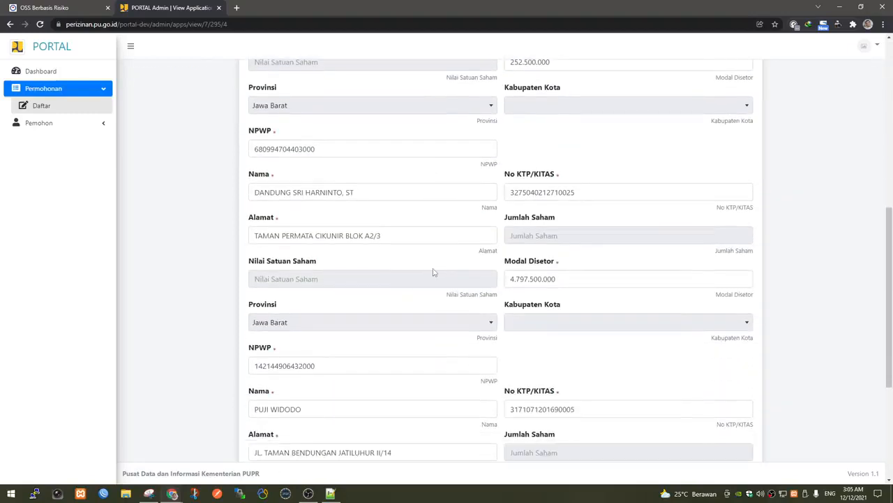
scroll(433, 271, "down", 3)
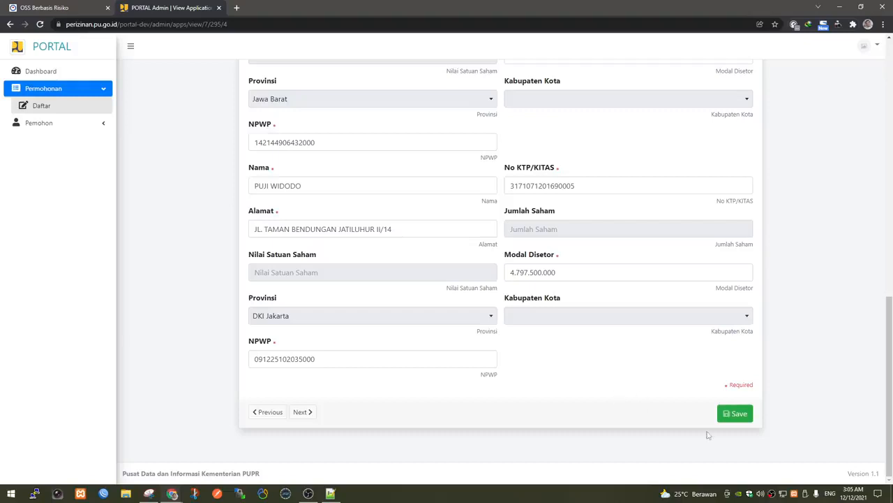
left_click(742, 415)
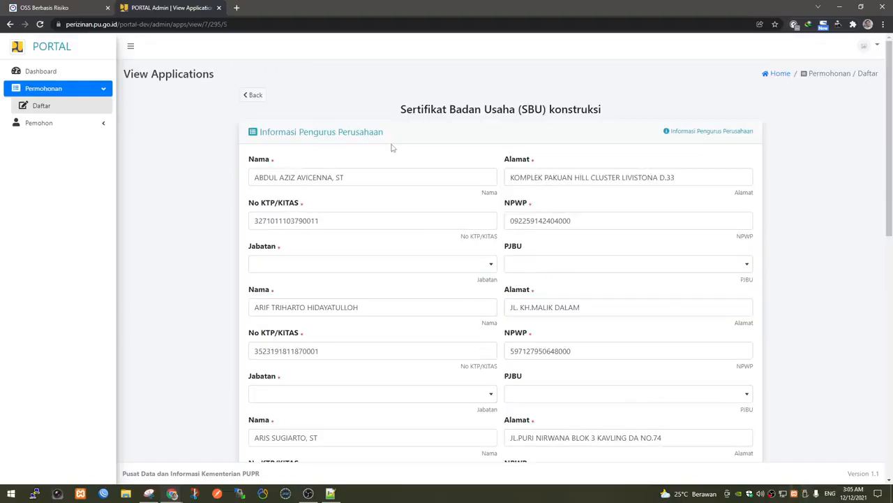
Set the first three board members' Jabatan to Komisaris.
scroll(416, 251, "down", 3)
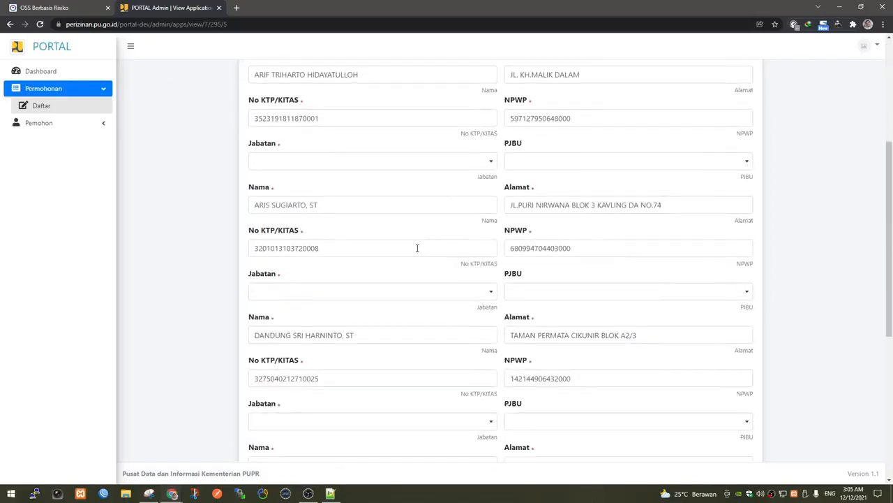
scroll(417, 247, "up", 2)
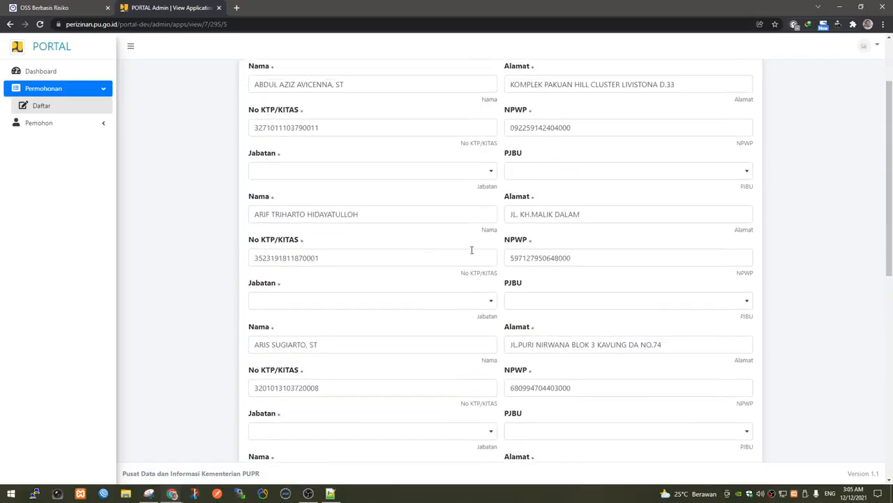
scroll(471, 250, "up", 1)
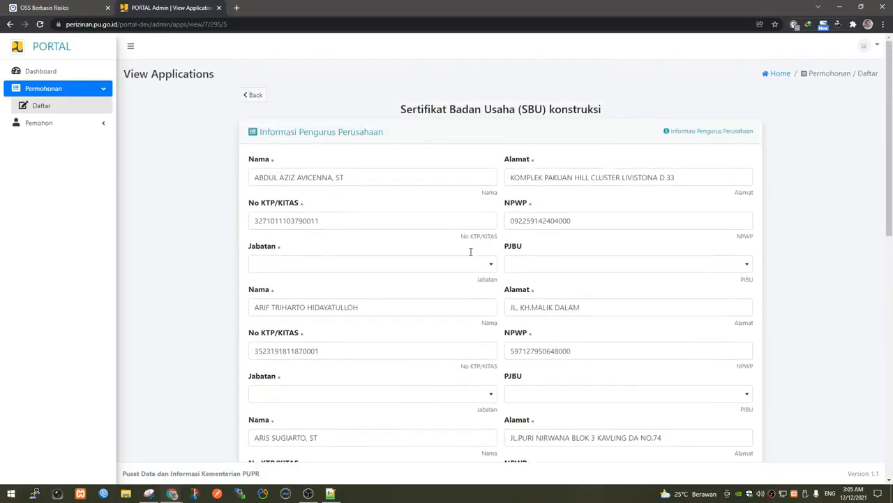
left_click(353, 271)
left_click(344, 325)
scroll(335, 250, "down", 2)
left_click(329, 207)
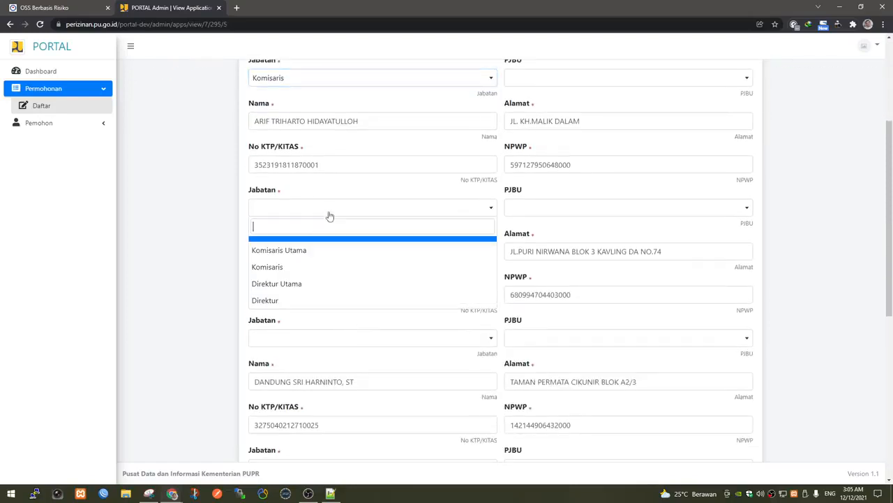
left_click(329, 265)
scroll(378, 314, "down", 2)
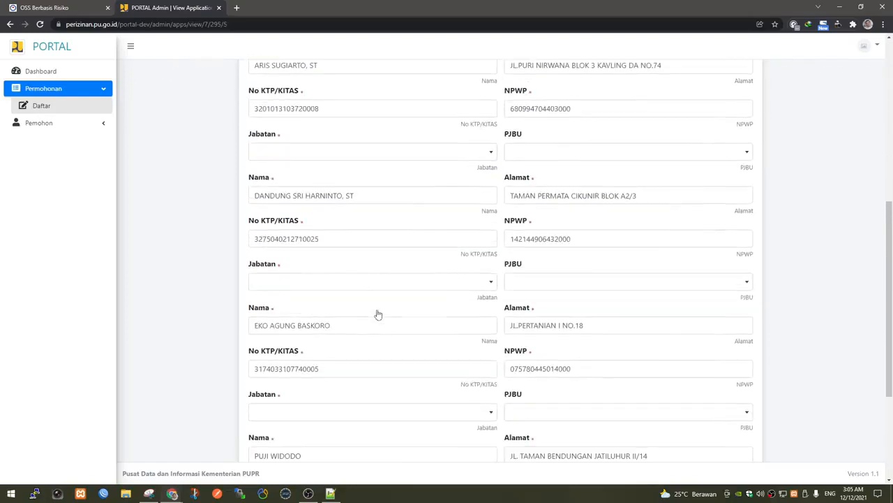
left_click(360, 158)
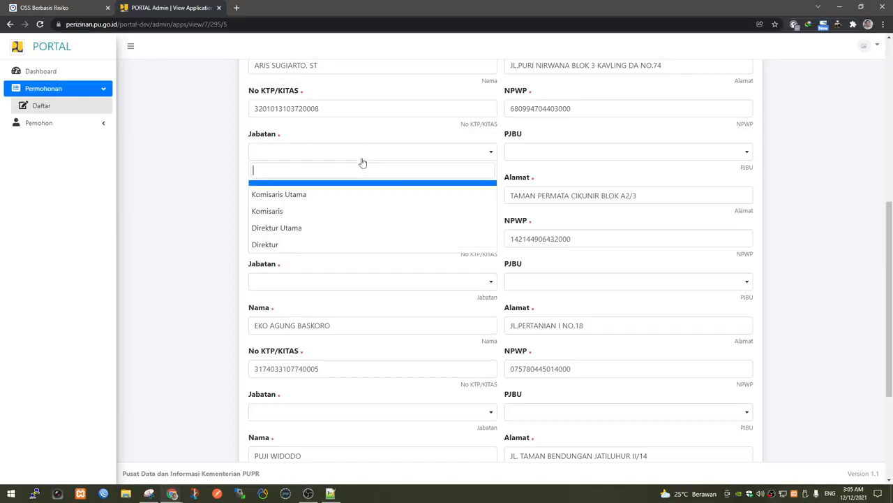
left_click(355, 213)
Make the fourth member Direktur Utama and mark them as PJBU.
scroll(423, 320, "down", 2)
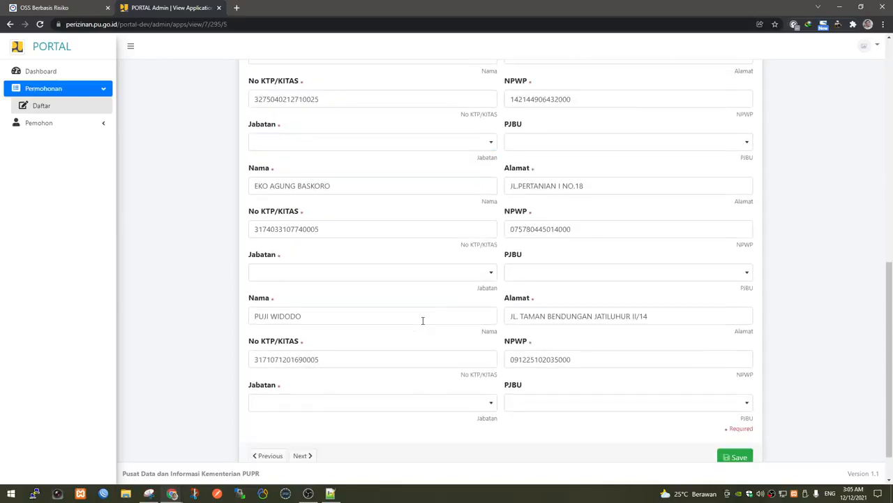
scroll(422, 319, "down", 1)
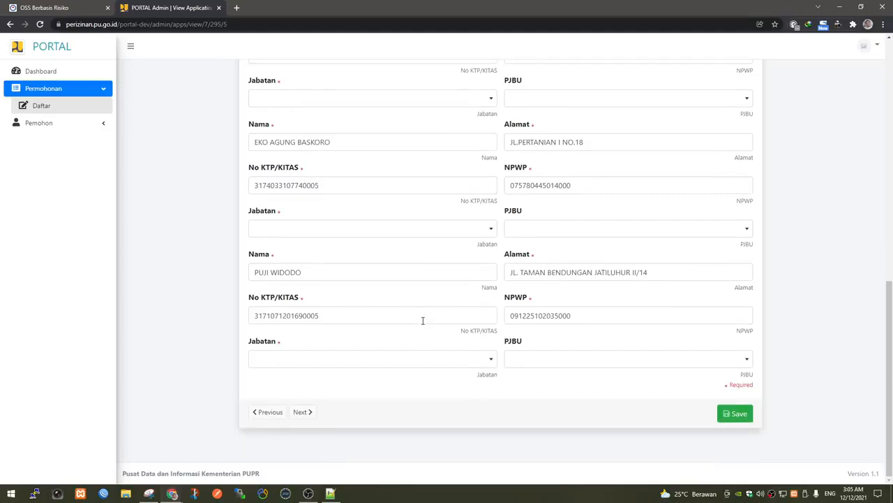
scroll(423, 319, "up", 7)
scroll(422, 320, "up", 1)
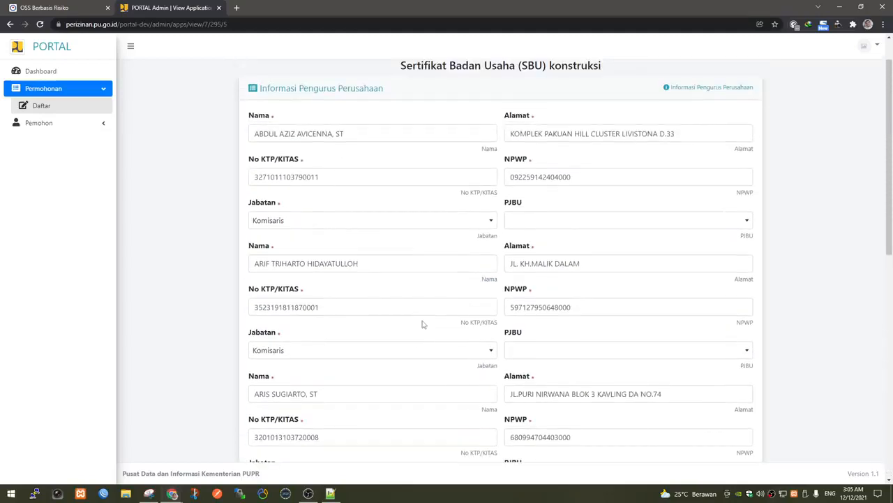
scroll(422, 323, "up", 1)
scroll(422, 324, "down", 2)
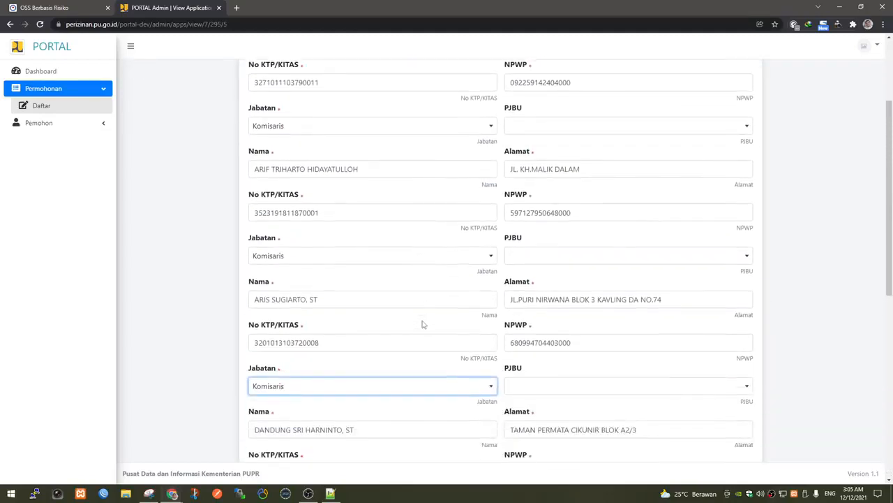
scroll(422, 324, "down", 1)
scroll(423, 324, "down", 2)
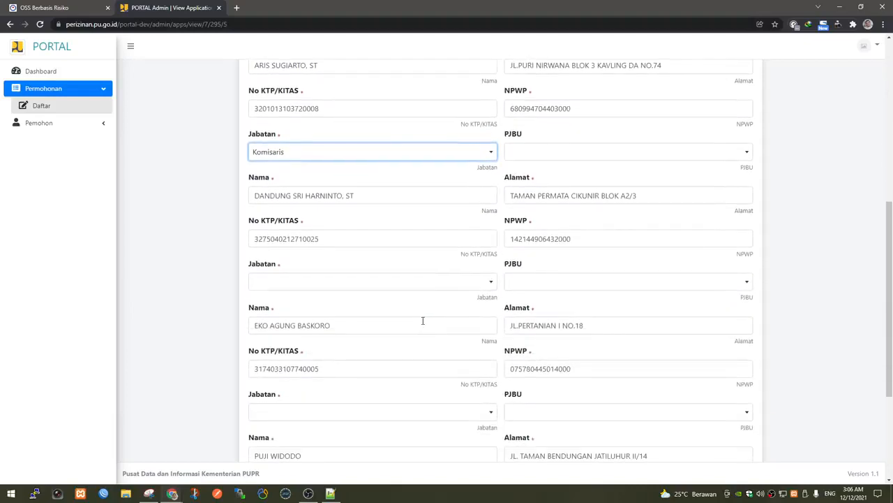
left_click(343, 283)
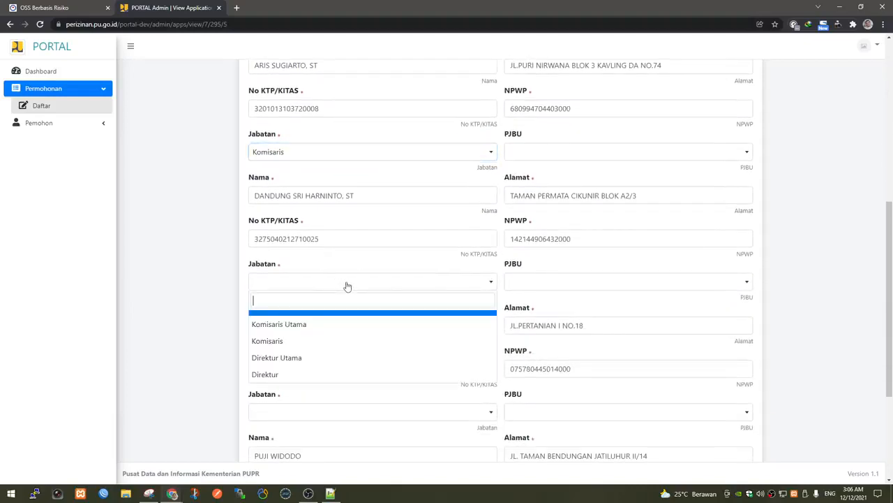
left_click(335, 366)
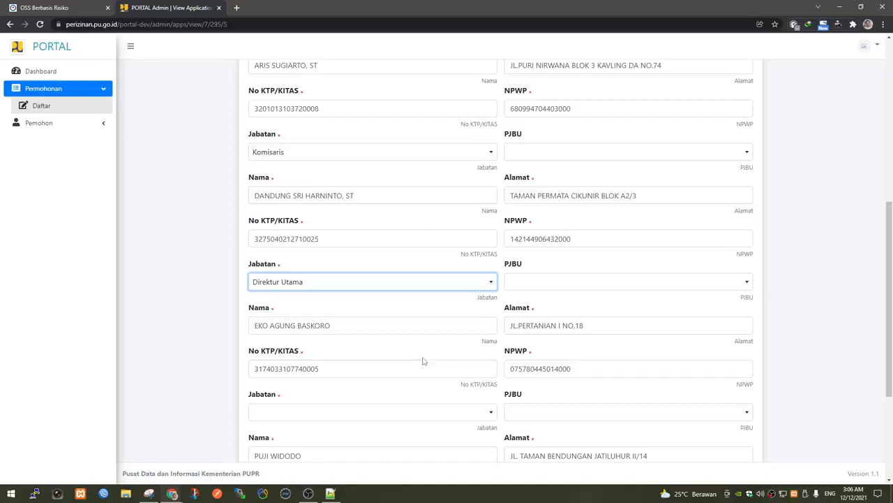
left_click(540, 286)
left_click(532, 326)
Set the last two members' Jabatan to Direktur.
scroll(393, 389, "down", 2)
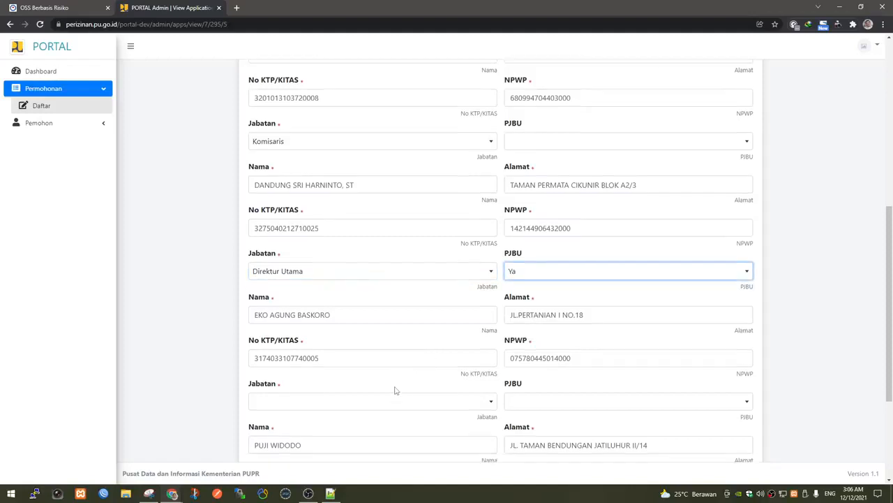
left_click(291, 280)
left_click(298, 328)
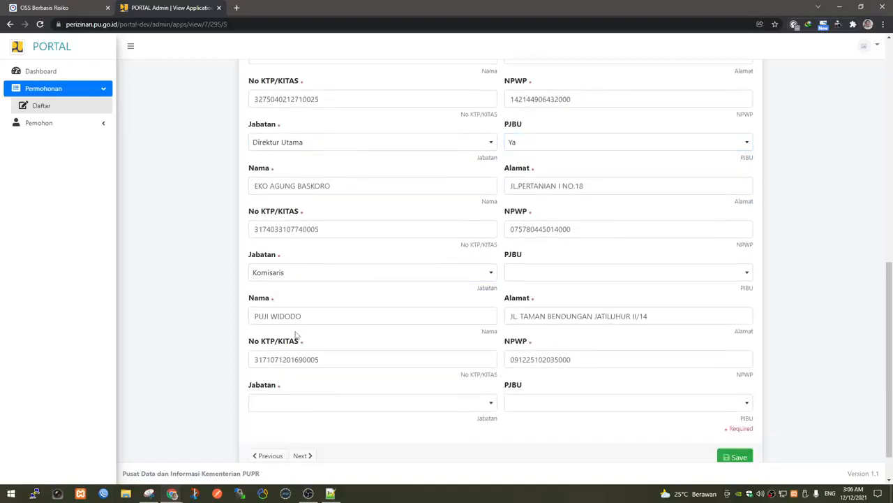
scroll(363, 351, "down", 1)
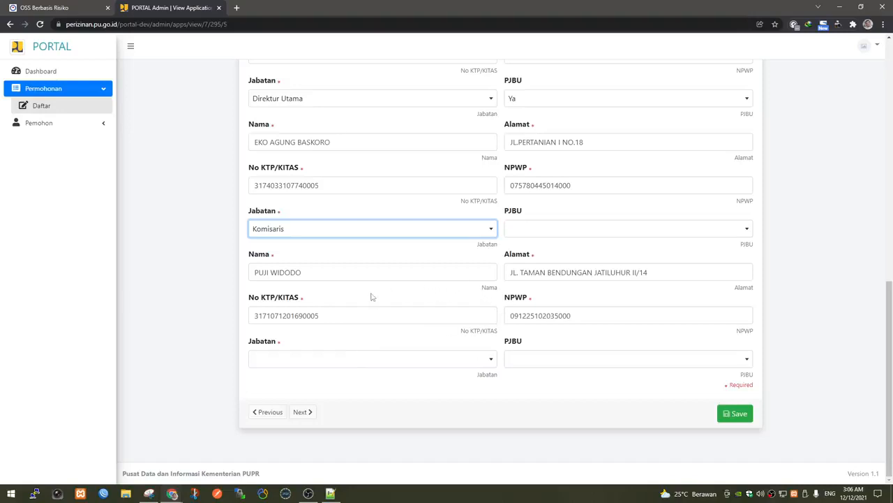
left_click(367, 359)
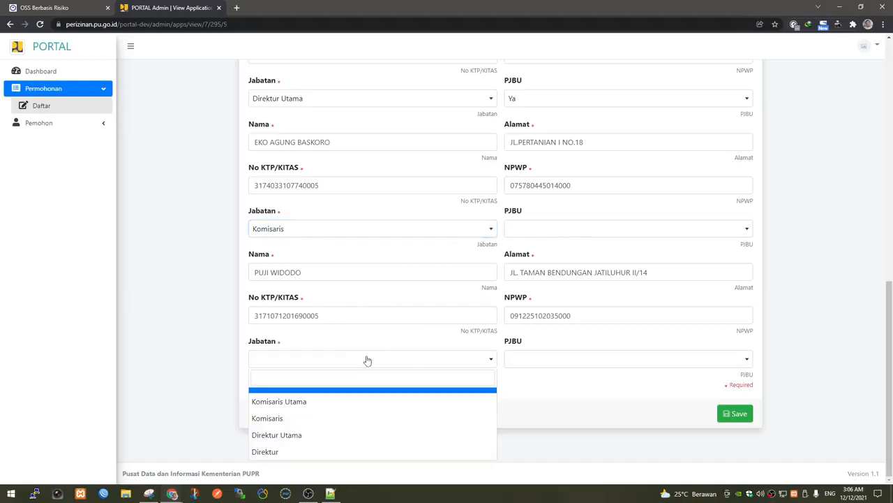
left_click(343, 454)
left_click(325, 229)
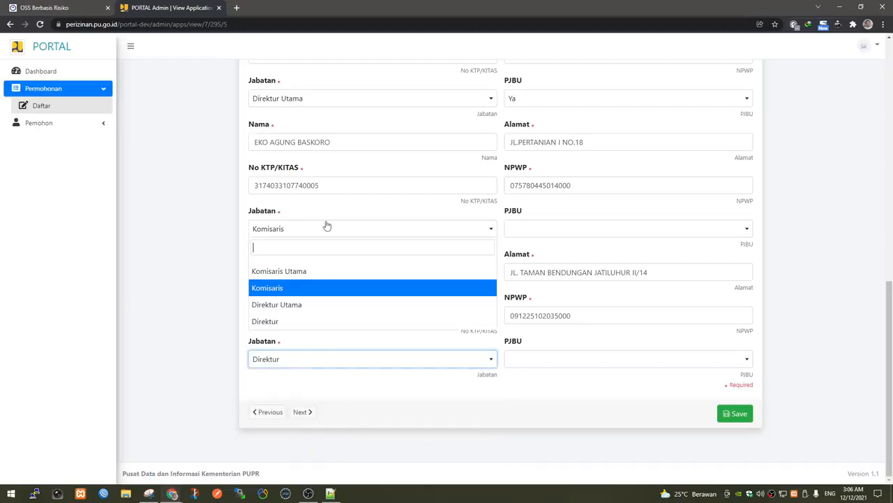
left_click(313, 320)
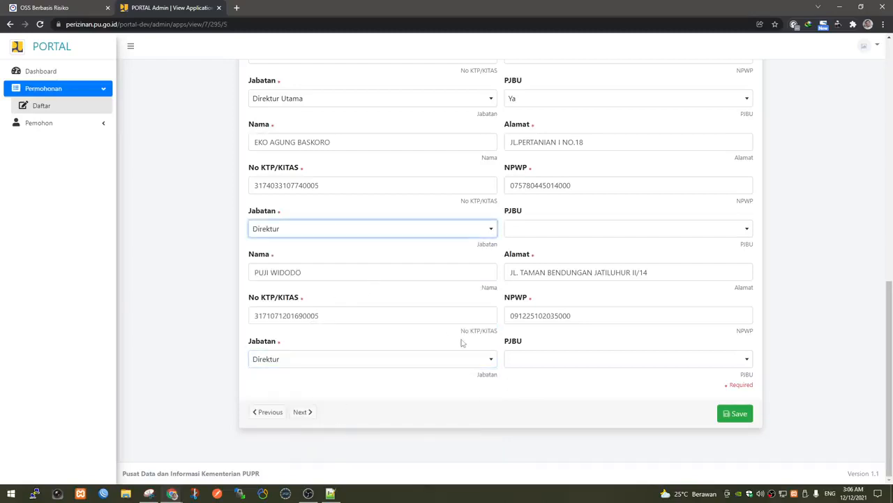
Save the Pengurus Perusahaan details and proceed to Informasi Neraca.
scroll(461, 342, "up", 1)
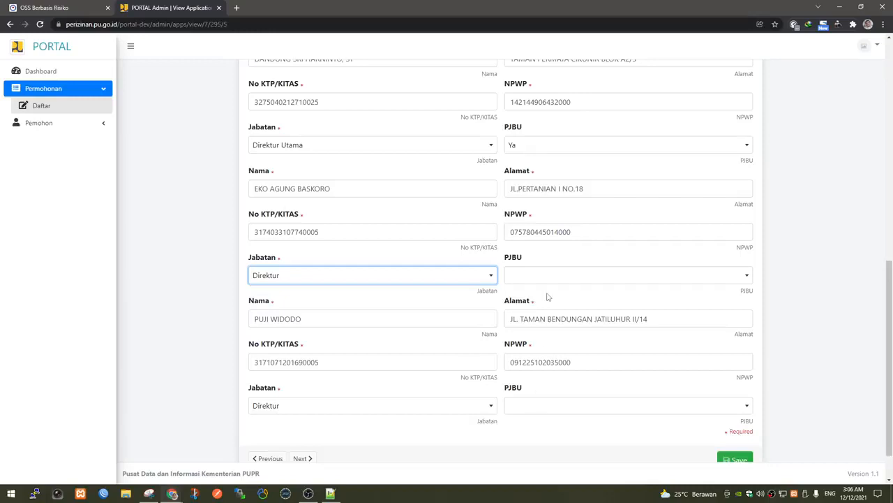
scroll(548, 297, "up", 3)
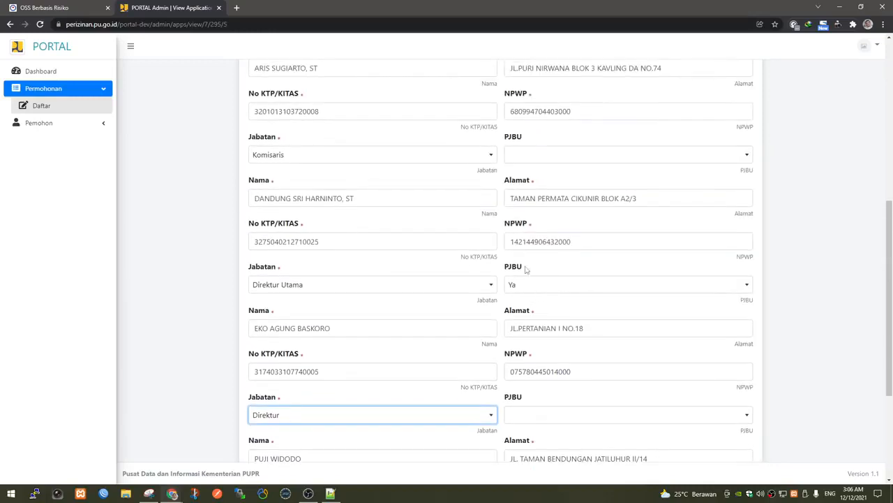
scroll(534, 299, "up", 1)
scroll(534, 298, "up", 4)
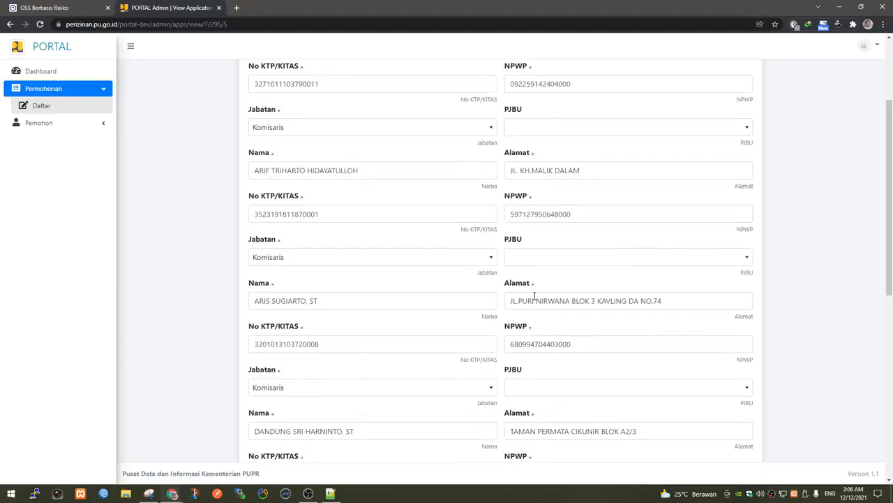
scroll(535, 296, "up", 2)
scroll(534, 297, "down", 10)
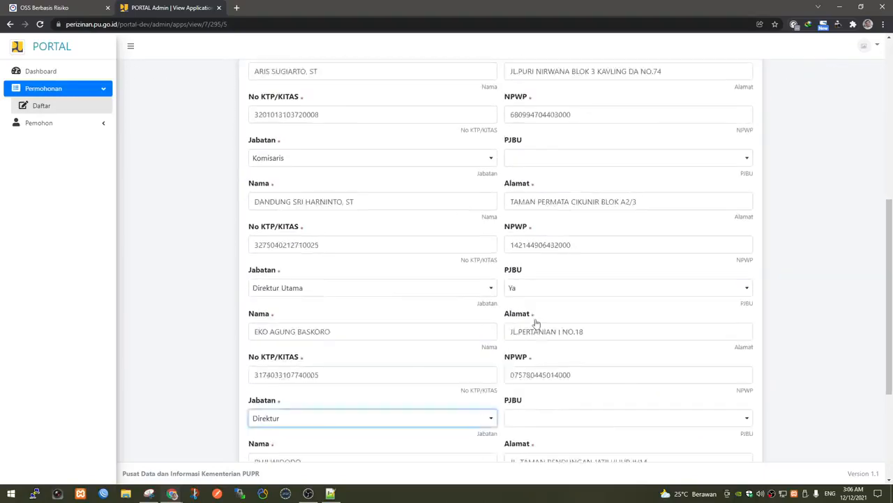
left_click(735, 413)
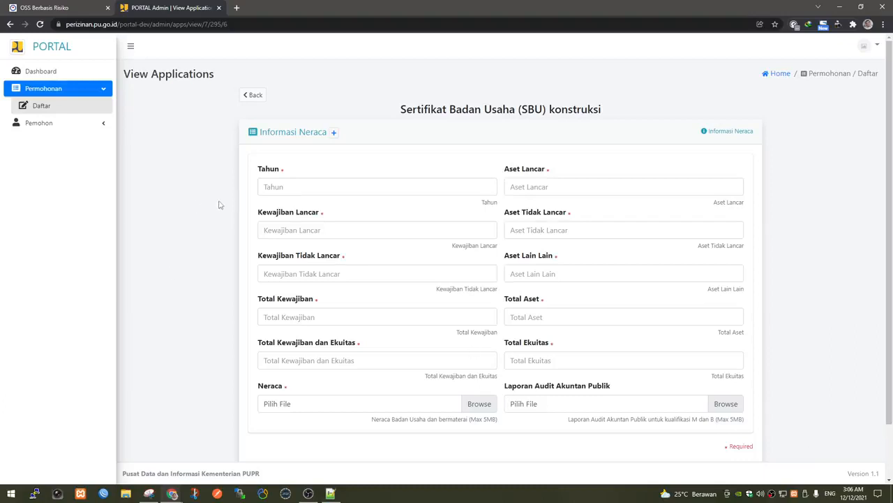
Set Tahun to 2019 and enter liabilities: current 2.000.000.000, non-current 3.000.000.000, total 5.000.000.000.
left_click(310, 184)
key("Down")
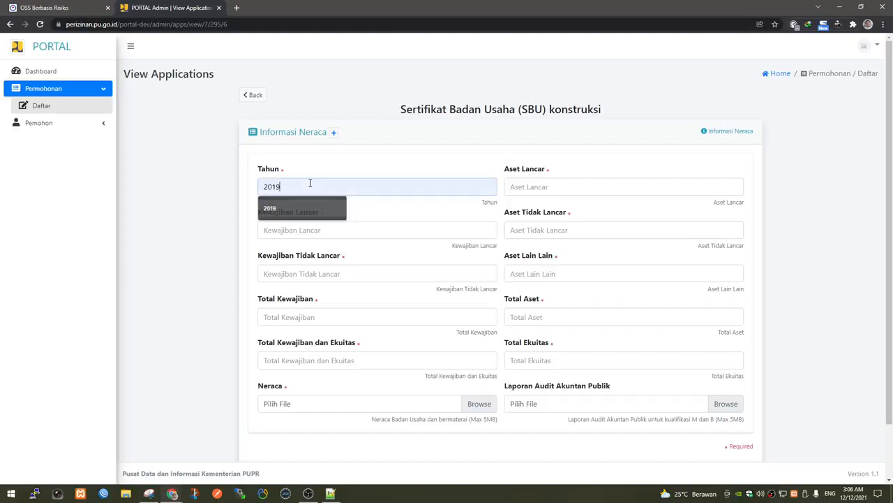
key("Return")
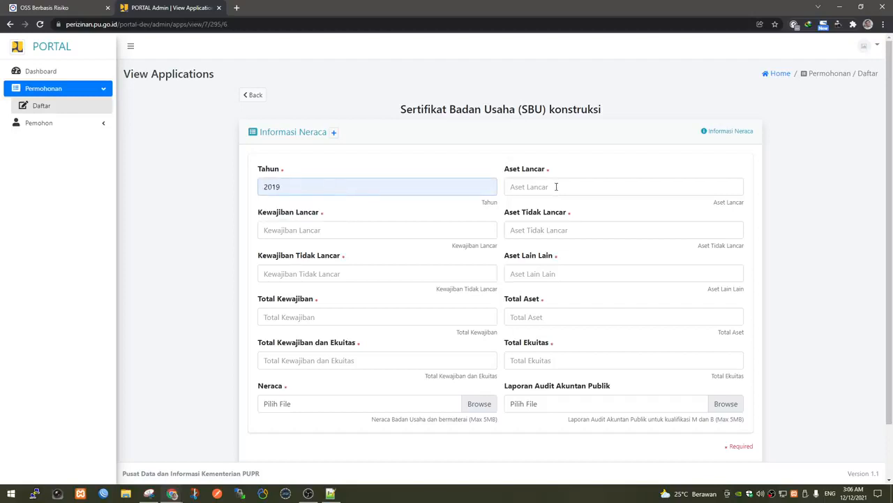
left_click(331, 230)
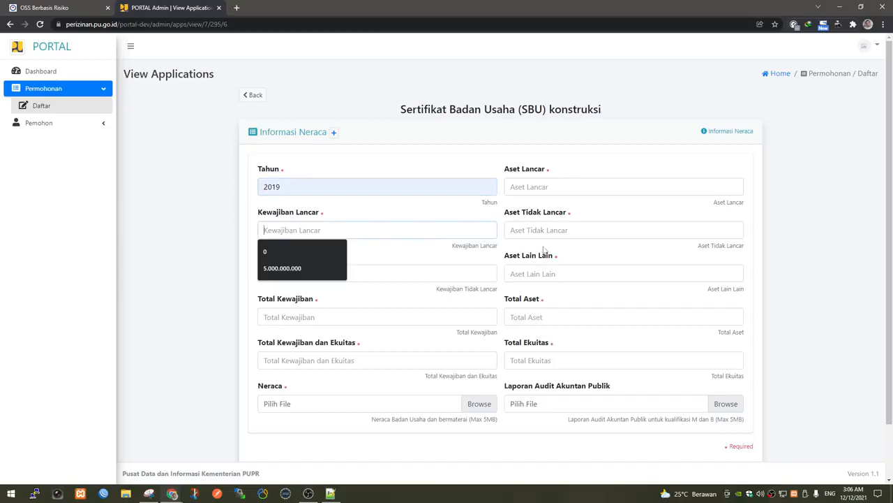
type("2.000.000.0")
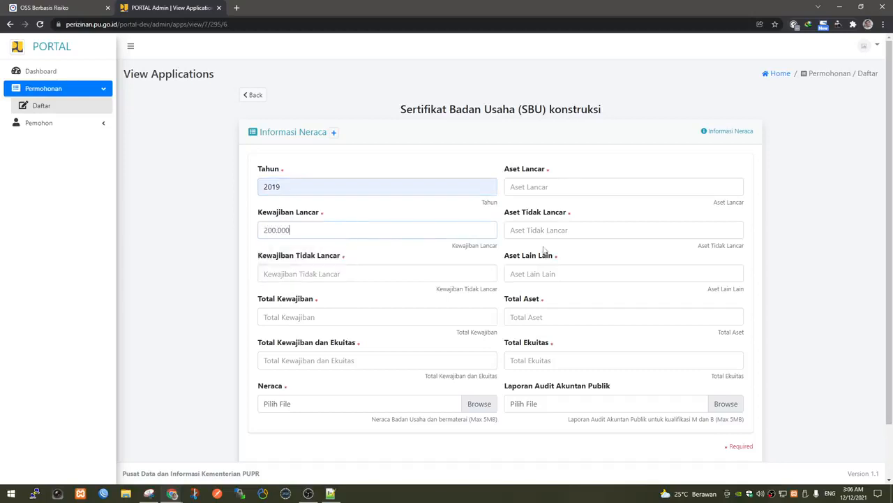
type("00")
left_click(352, 274)
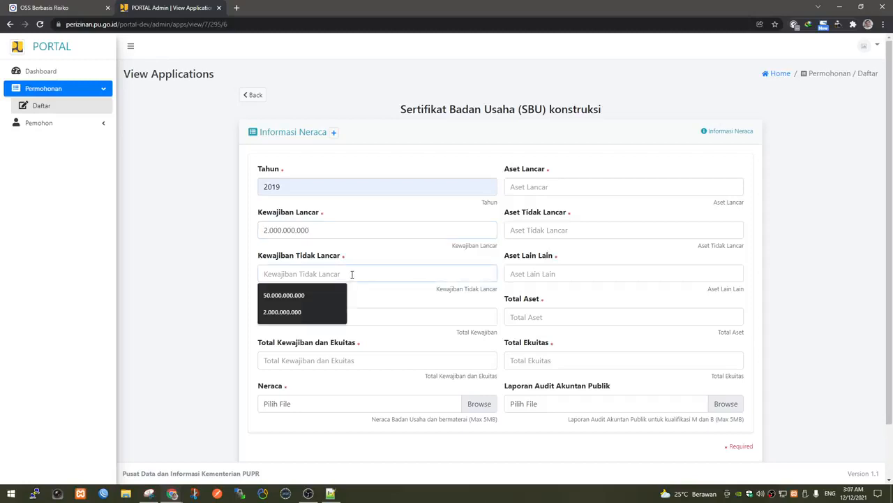
type("3.000.000.00")
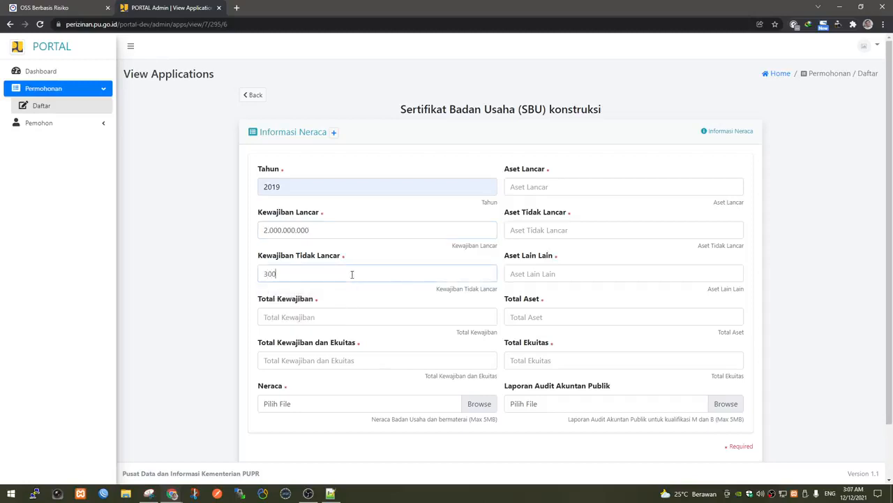
type("0")
left_click(316, 315)
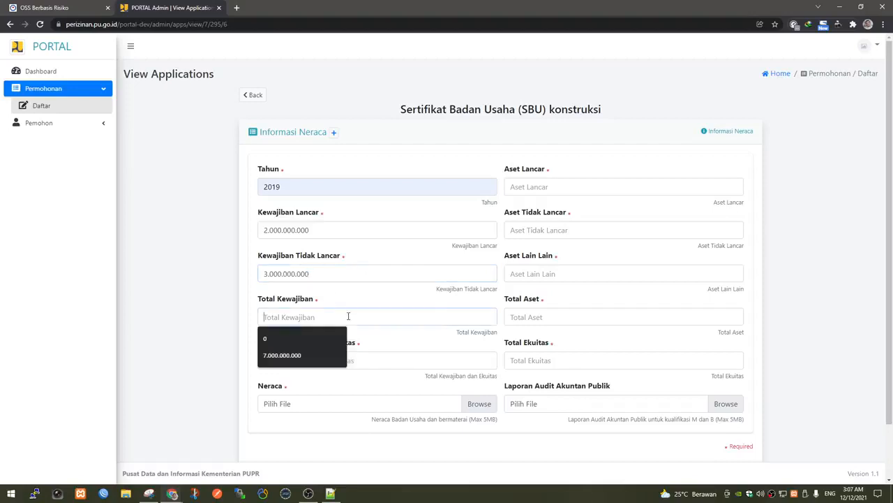
type("5.000.000.0")
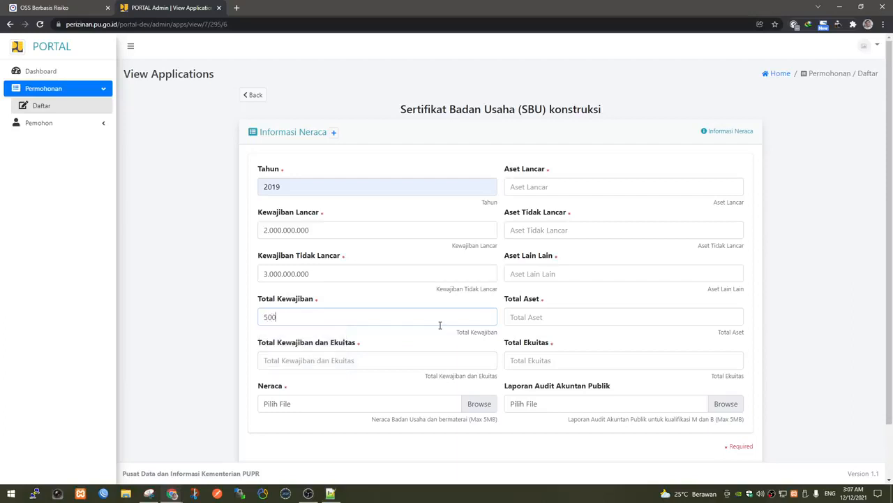
type("00")
Enter Total Ekuitas 6.000.000.000 and total liabilities plus equity 11.000.000.000.
left_click(555, 360)
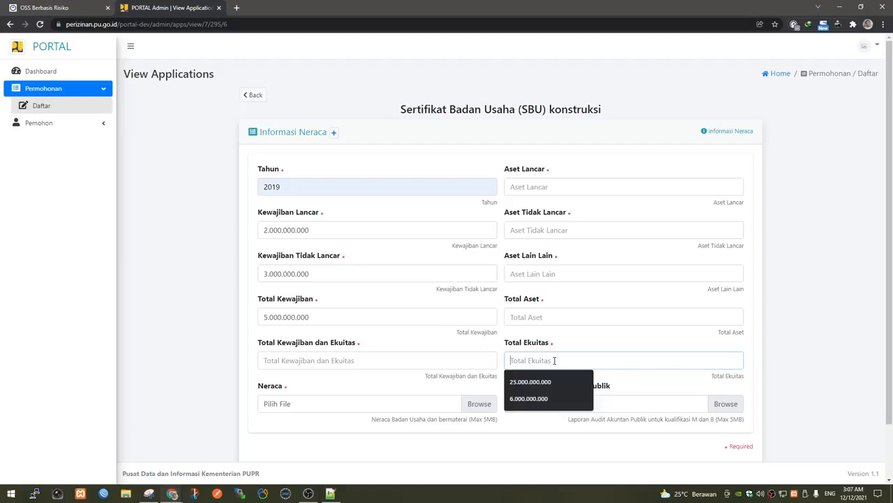
key("Down")
key("Down")
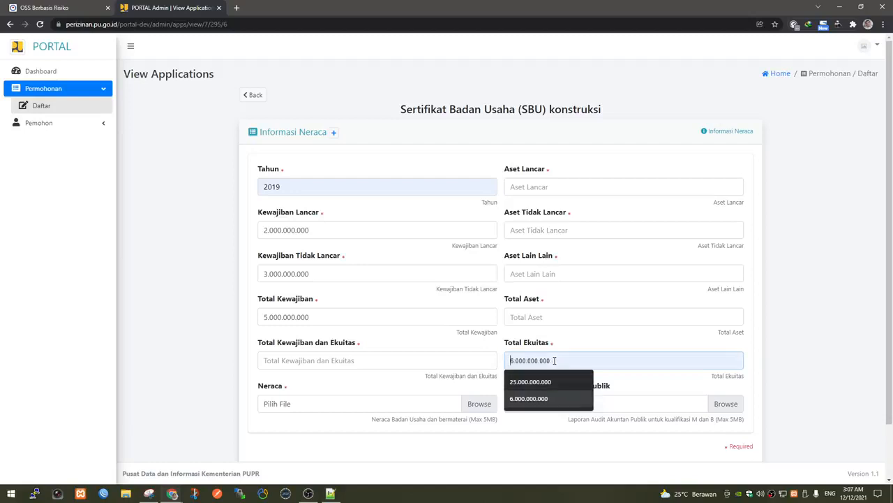
key("Return")
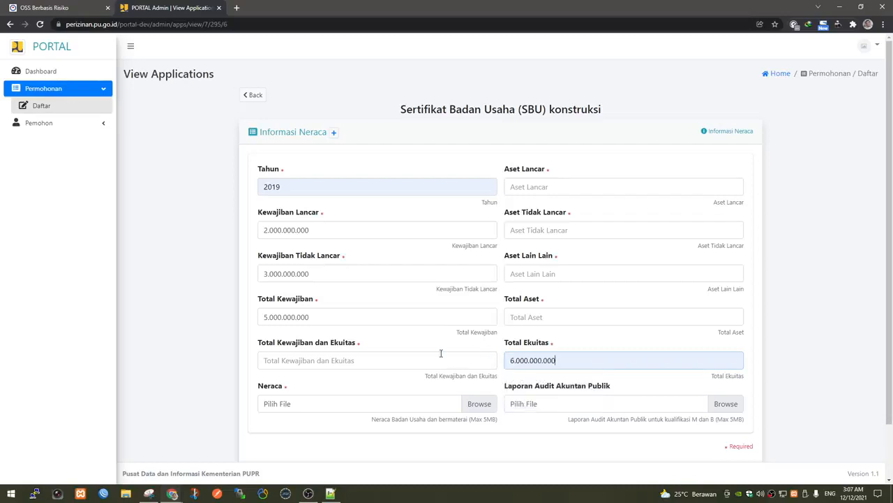
left_click(440, 353)
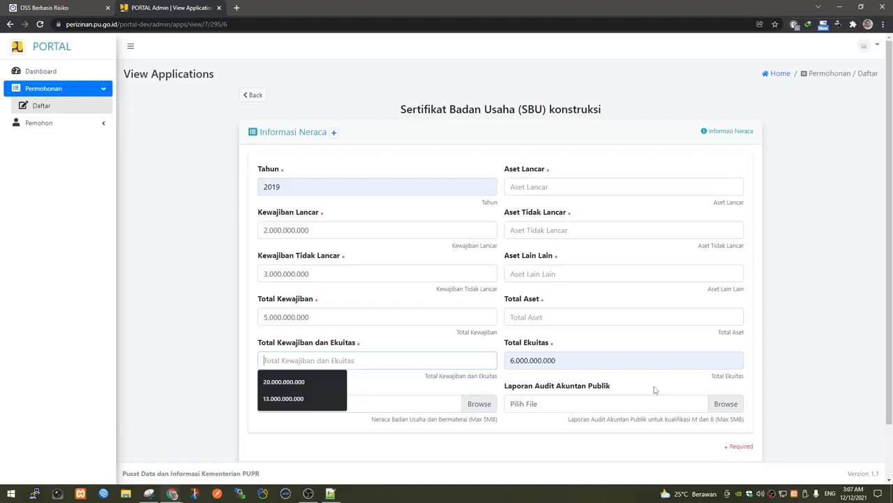
type("11.")
type("0")
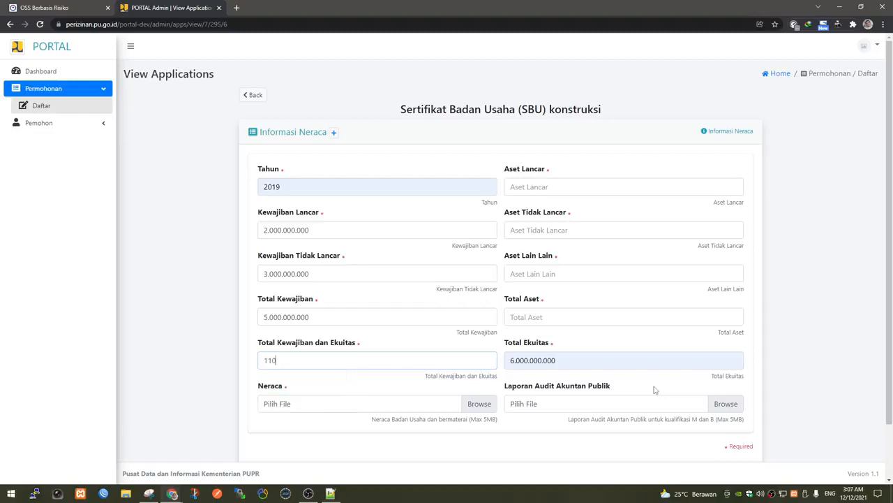
type("00.000.000")
Fill assets: Lancar 5.000.000.000, Tidak Lancar 1.500.000.000, Lain Lain 500.000.000, Total 7.000.000.000.
left_click(532, 188)
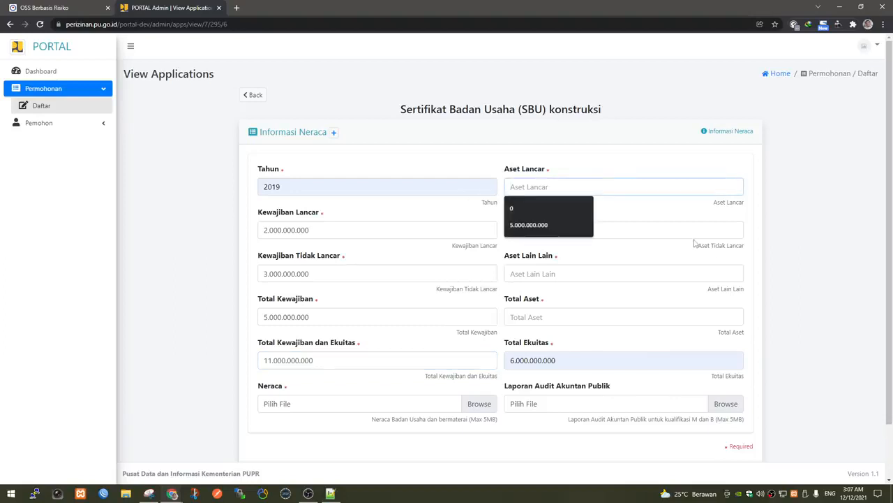
left_click(551, 225)
left_click(562, 228)
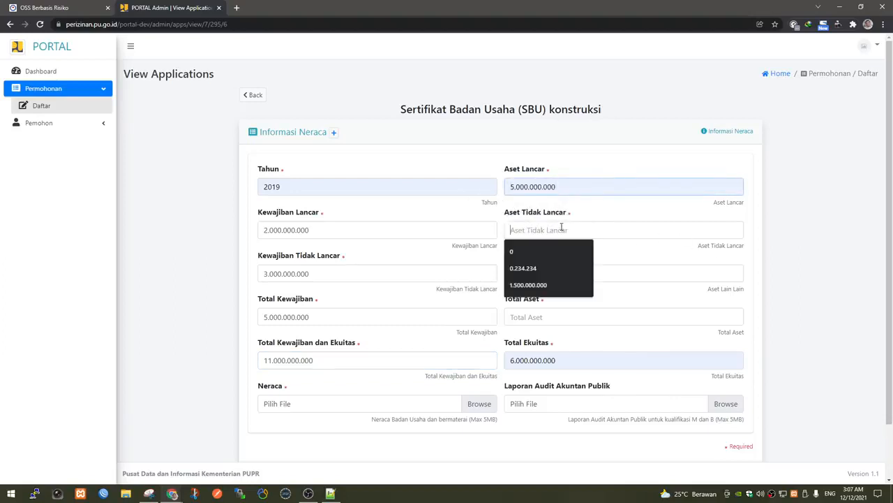
left_click(548, 285)
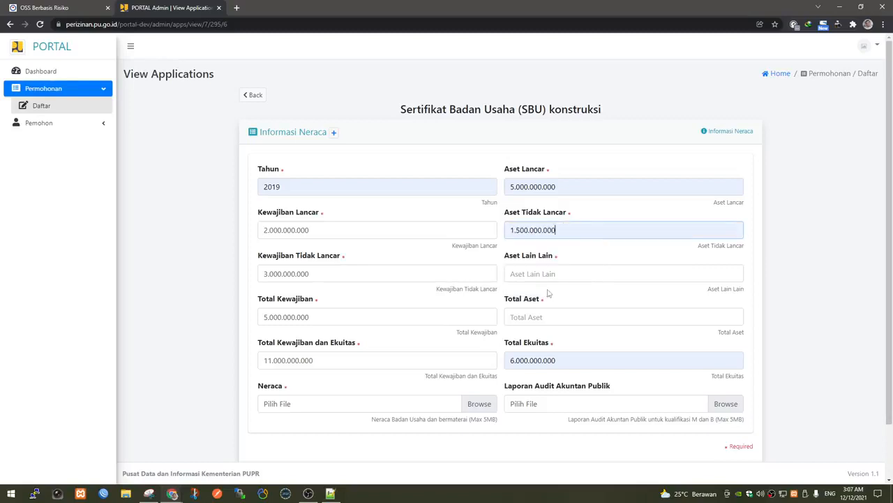
left_click(556, 275)
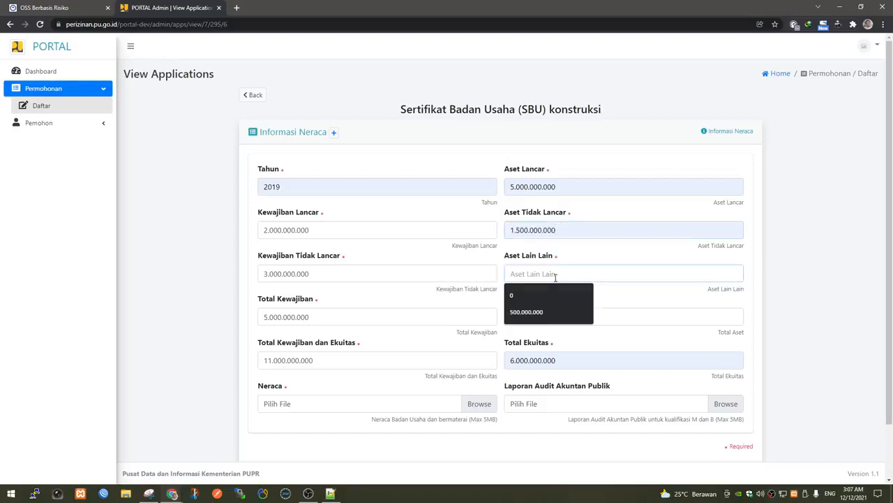
left_click(544, 312)
left_click(557, 315)
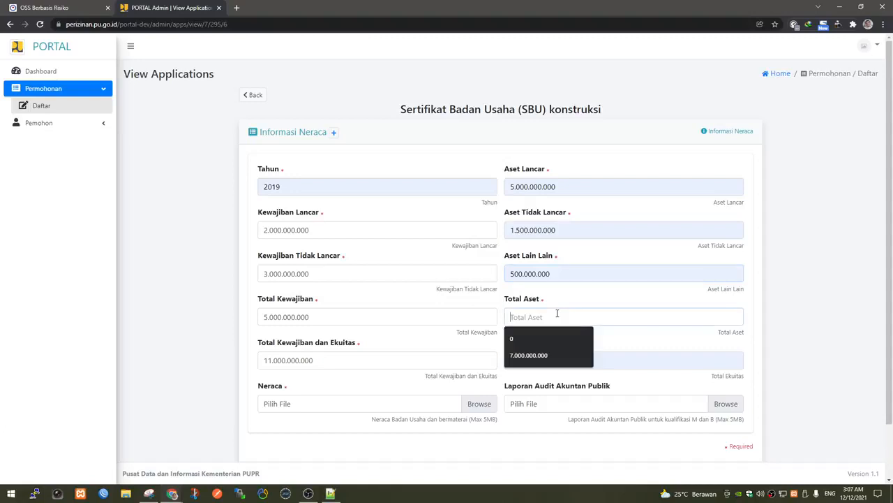
left_click(541, 355)
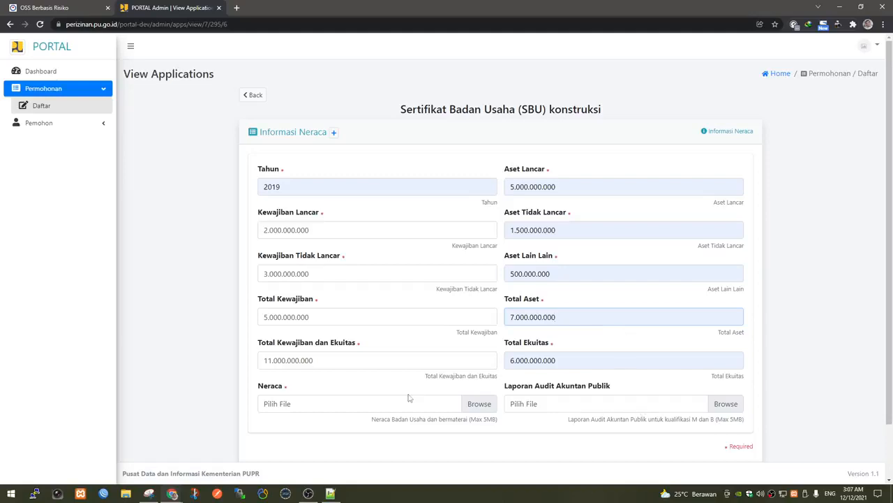
left_click(489, 404)
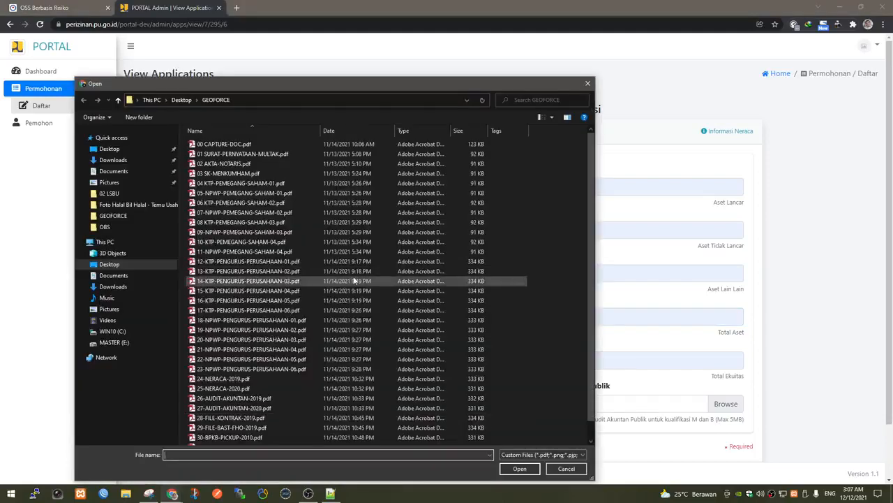
double_click(254, 378)
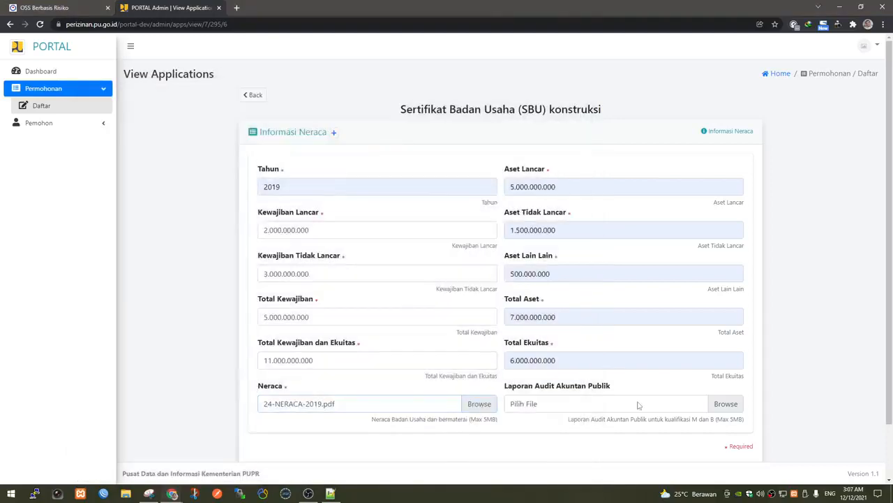
left_click(695, 407)
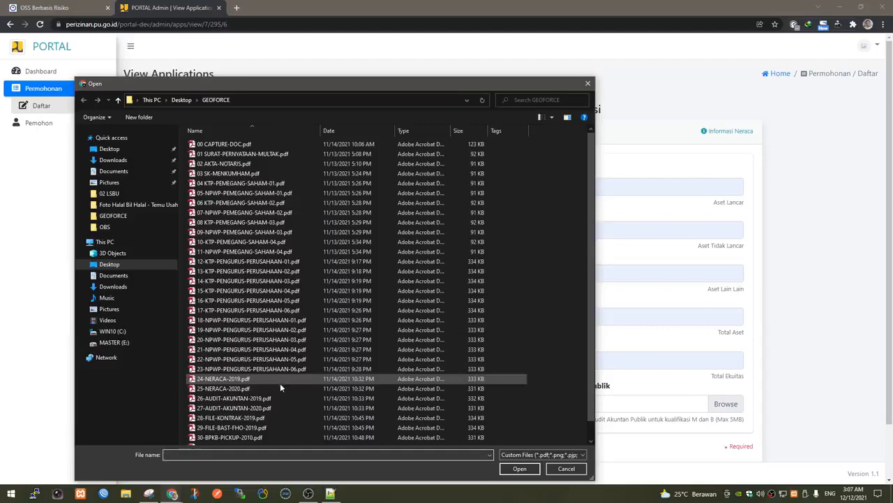
left_click(277, 399)
double_click(277, 399)
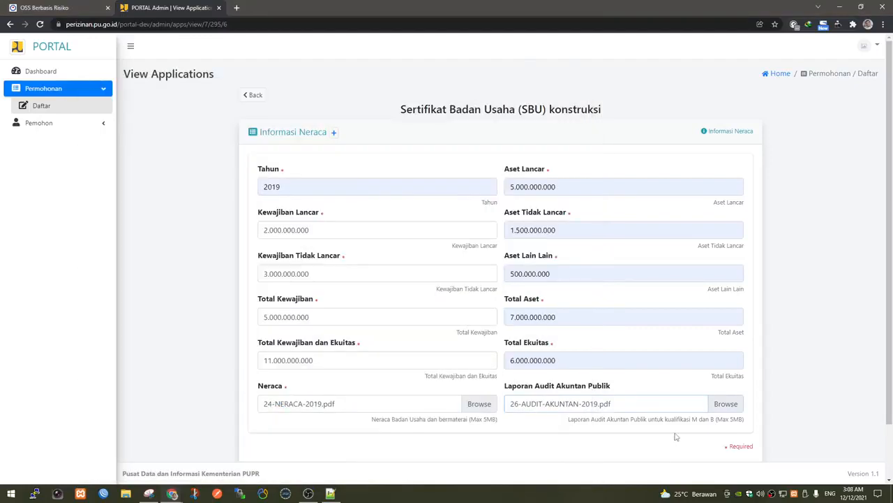
scroll(590, 353, "down", 1)
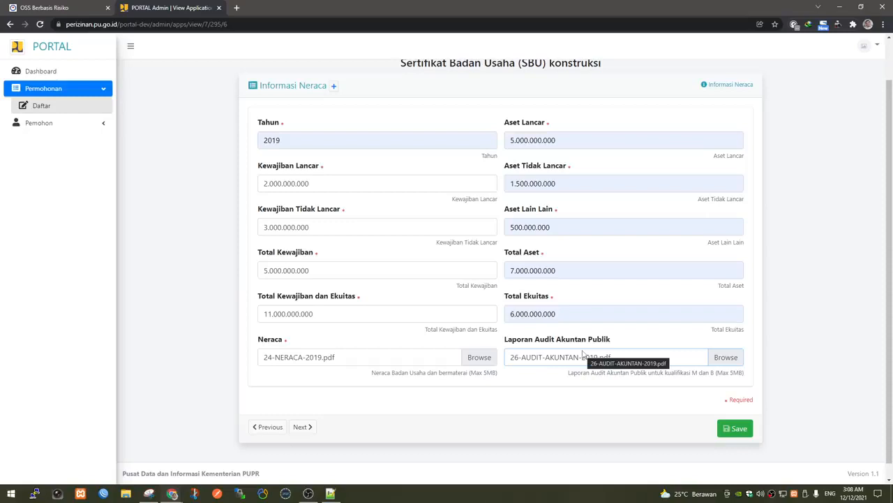
Add a second balance-sheet entry with Tahun set to 2020.
left_click(335, 87)
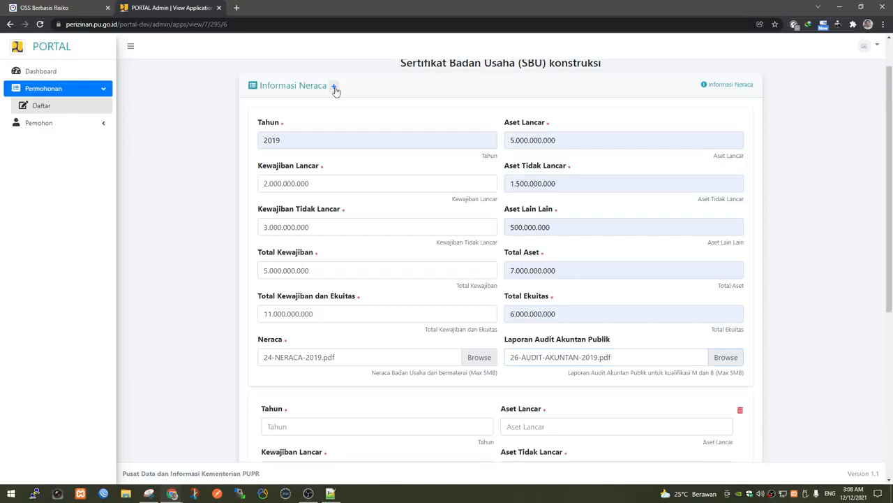
scroll(424, 219, "down", 3)
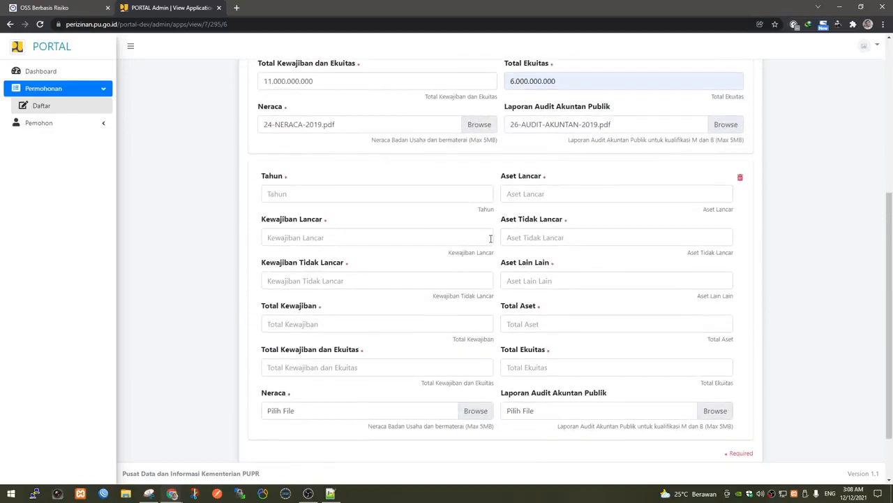
left_click(409, 198)
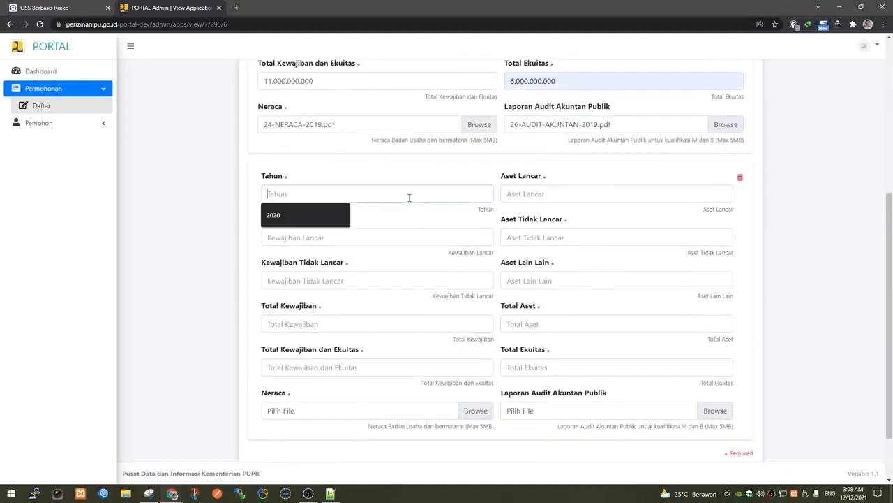
left_click(313, 222)
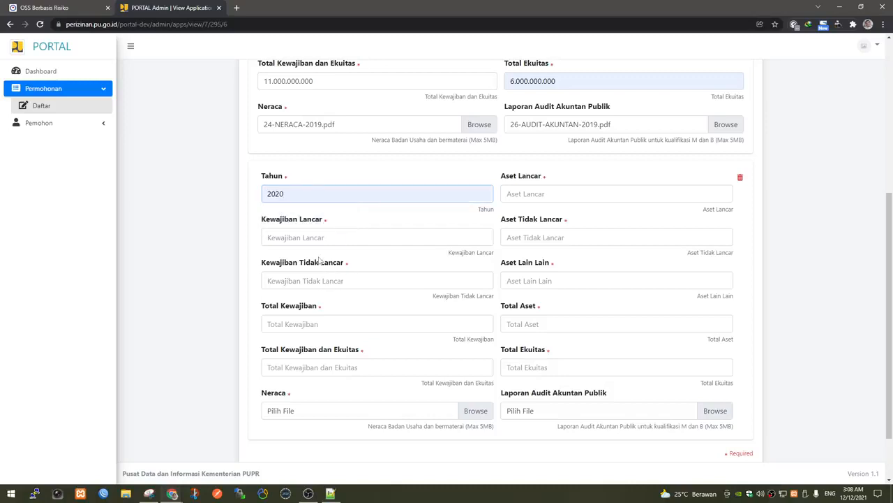
scroll(320, 260, "up", 3)
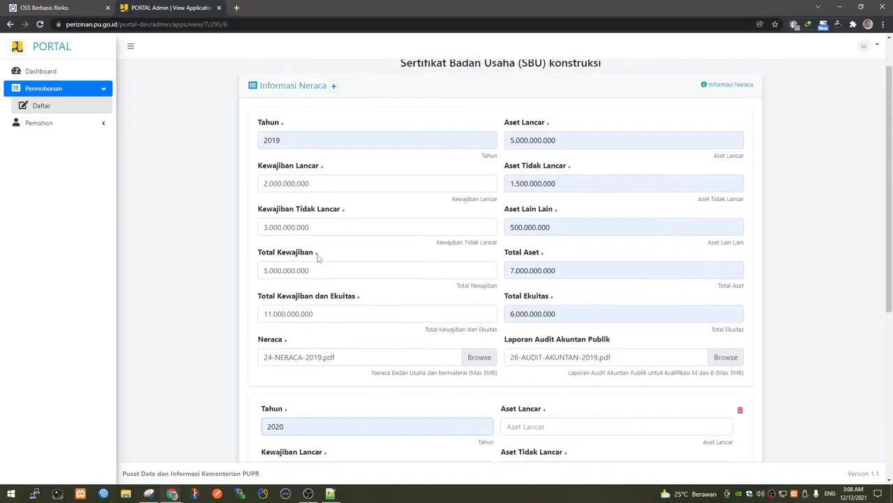
Enter 2020 liabilities: current 2.000.000.000, non-current 3.000.000.000, total 5.000.000.000.
double_click(321, 183)
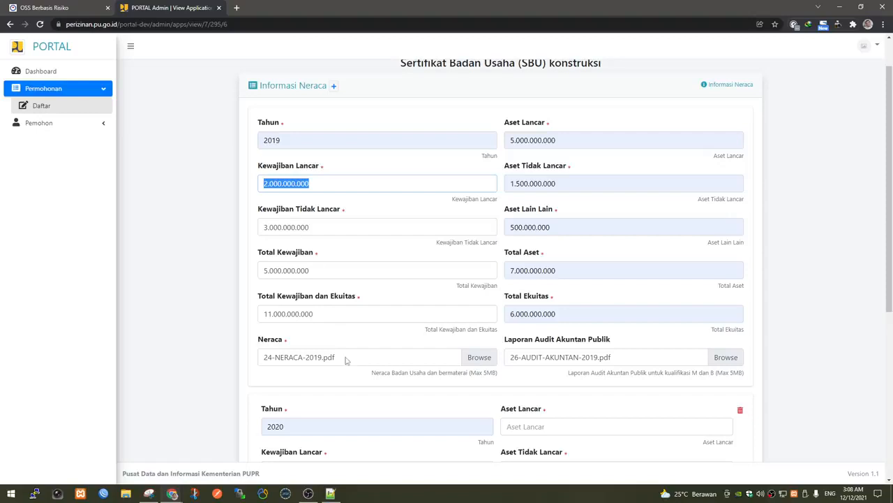
scroll(345, 360, "down", 1)
left_click(318, 380)
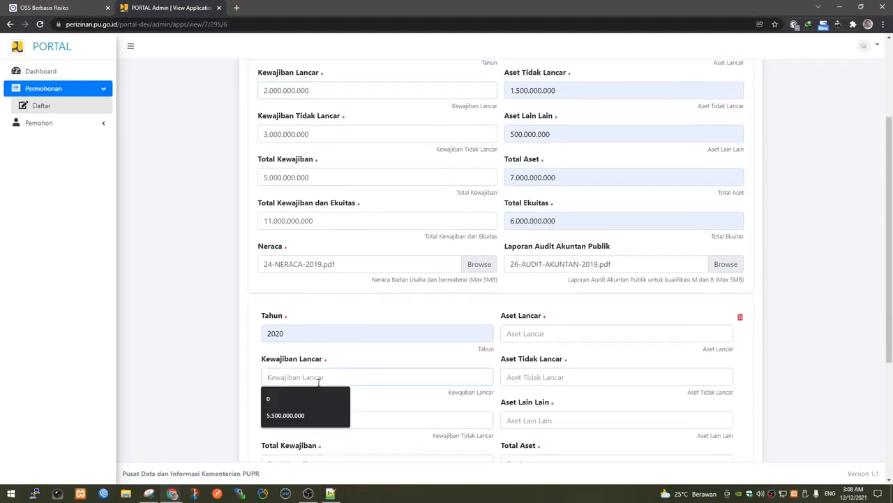
type("2.000.0")
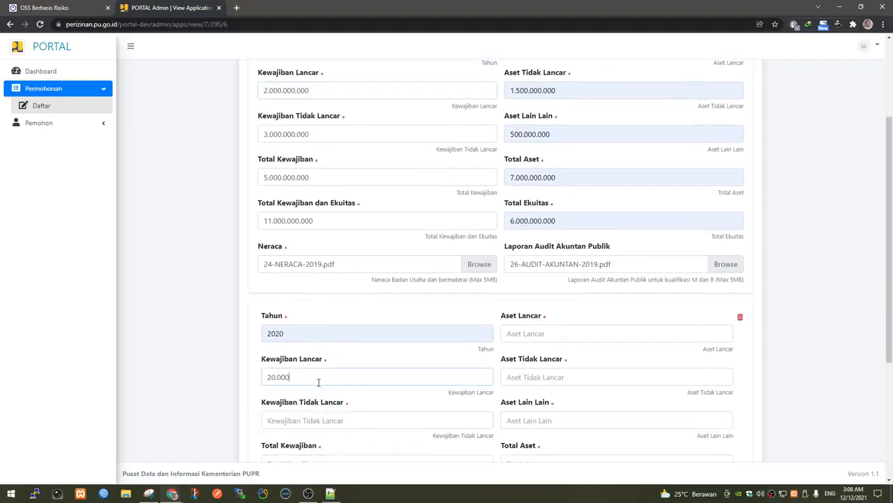
type("00.000")
left_click(307, 413)
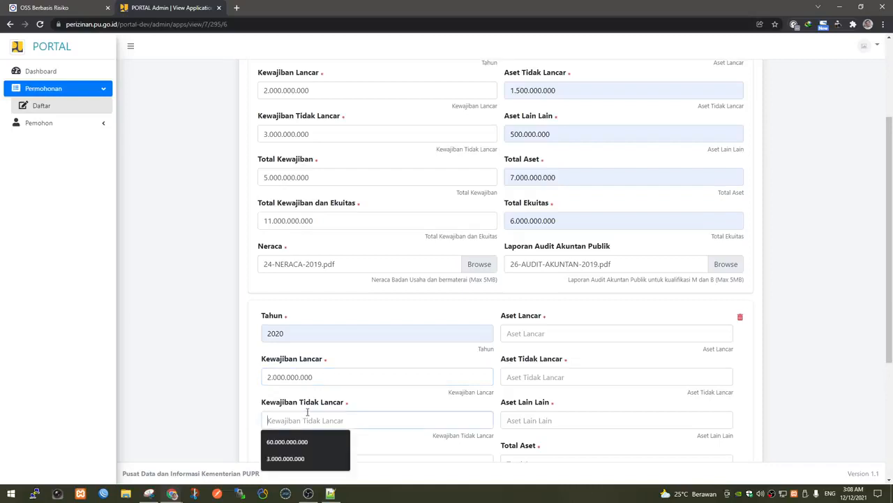
type("3.000.000.000")
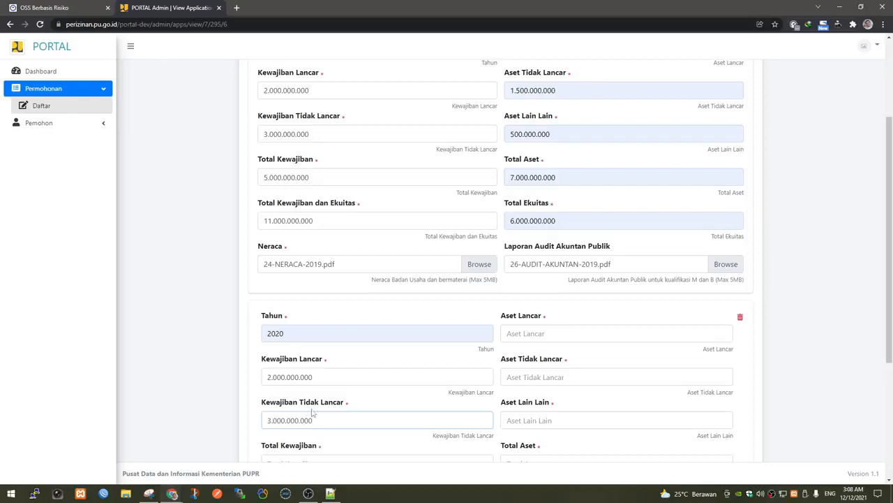
scroll(312, 412, "down", 1)
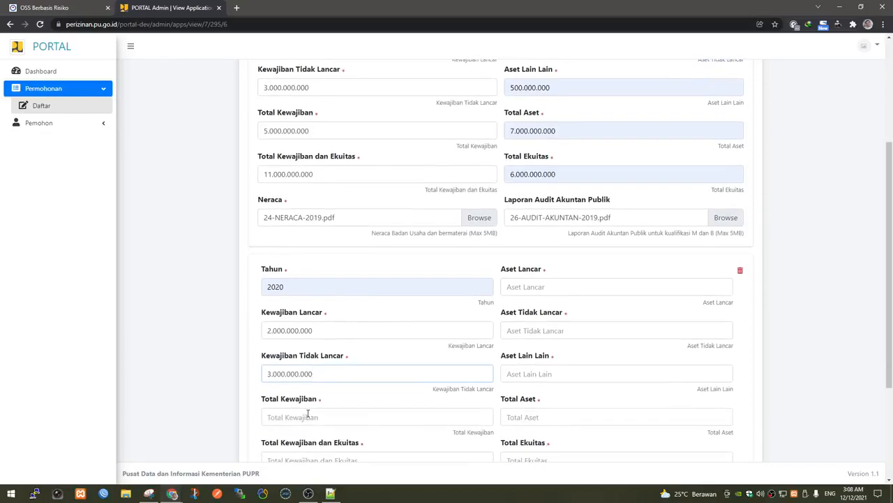
left_click(307, 416)
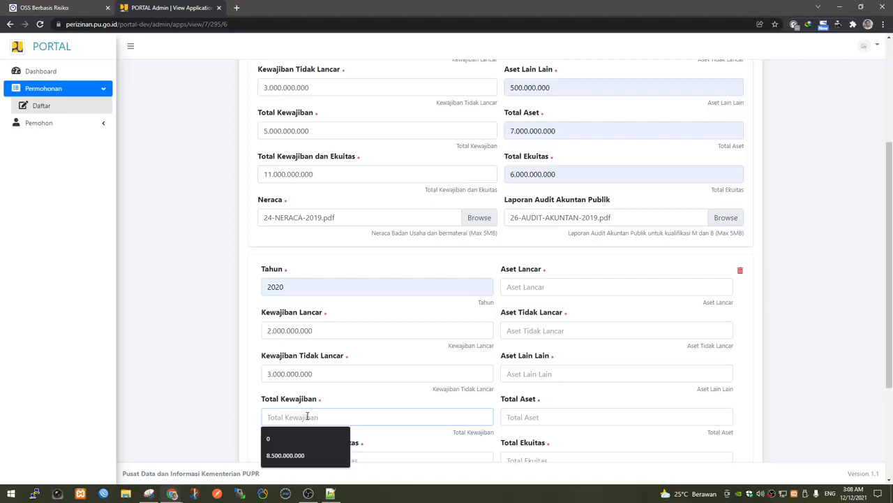
type("5.000.000.00")
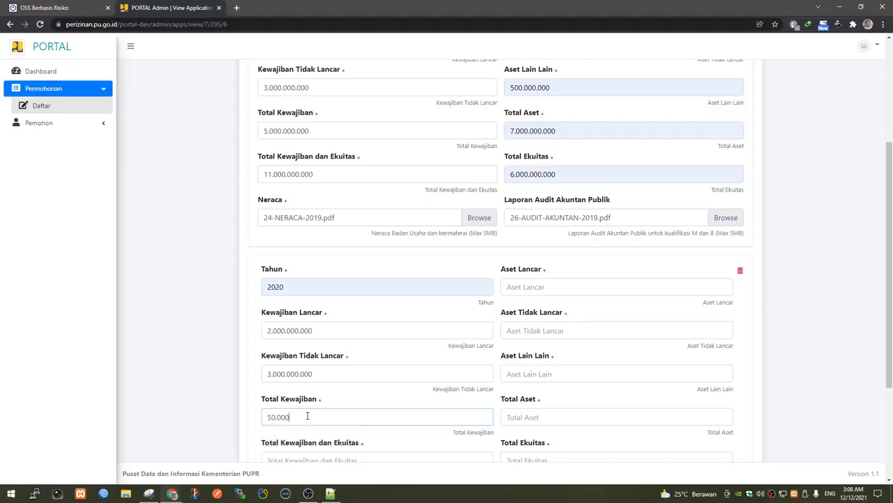
type("0")
Enter 2020 Total Ekuitas 6.000.000.000 and total liabilities plus equity 11.000.000.000.
scroll(308, 416, "down", 2)
left_click(526, 321)
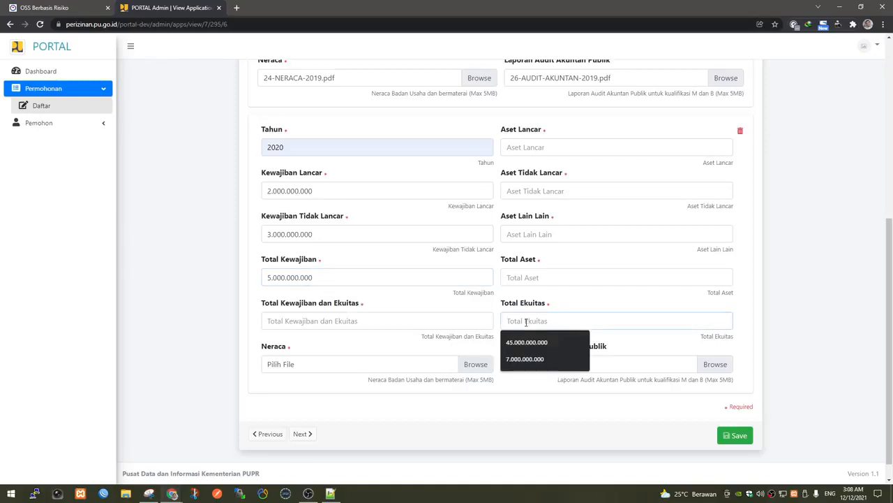
type("6.000.000.00")
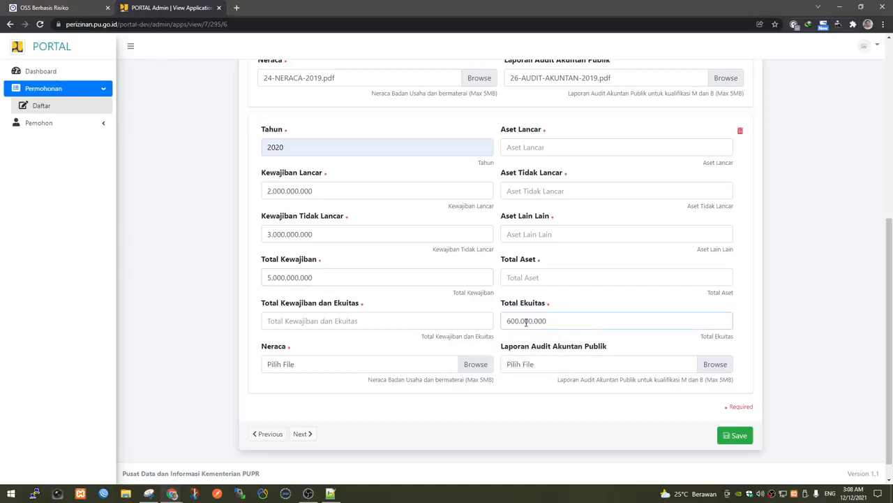
type("0")
left_click(411, 320)
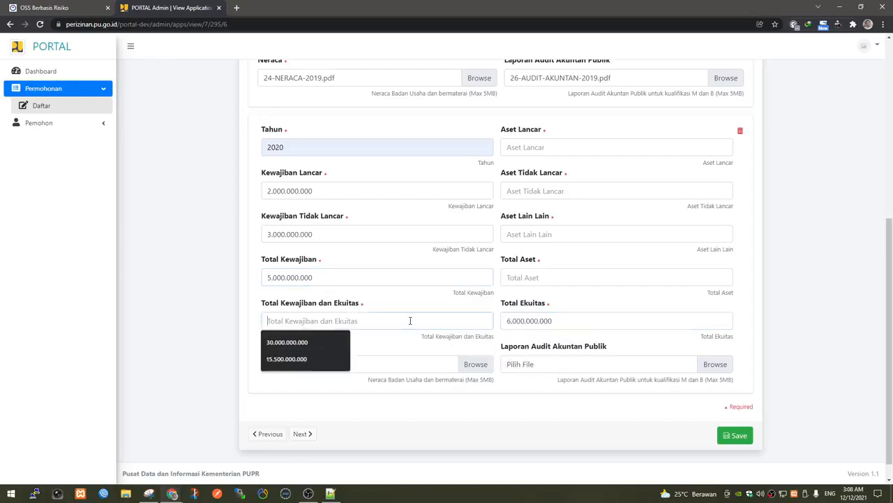
type("11.")
type("000.000")
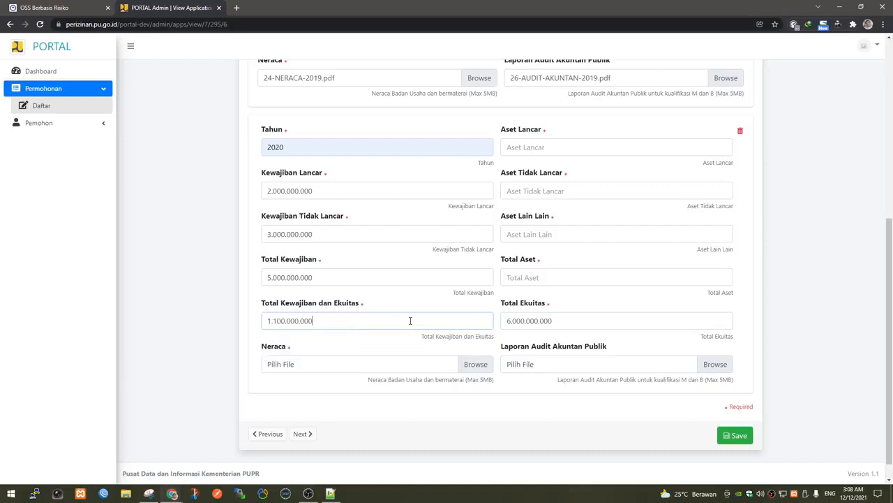
type(".000")
scroll(411, 320, "up", 2)
left_click(542, 287)
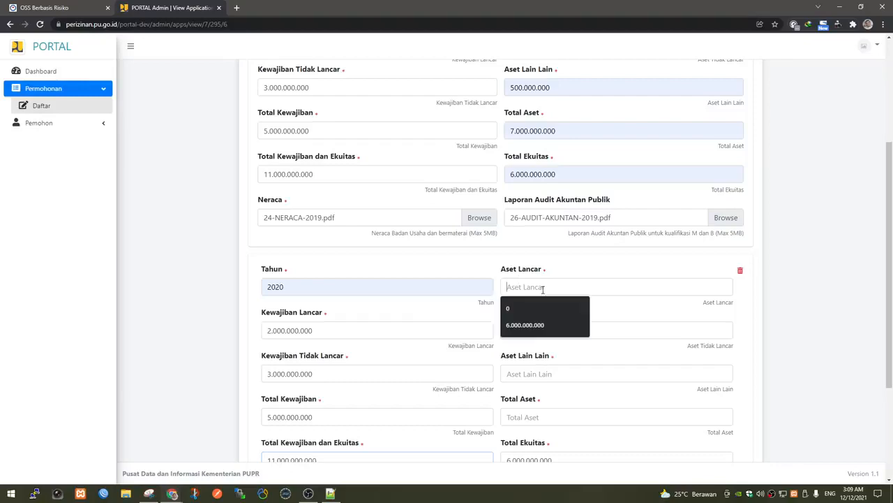
scroll(543, 289, "up", 2)
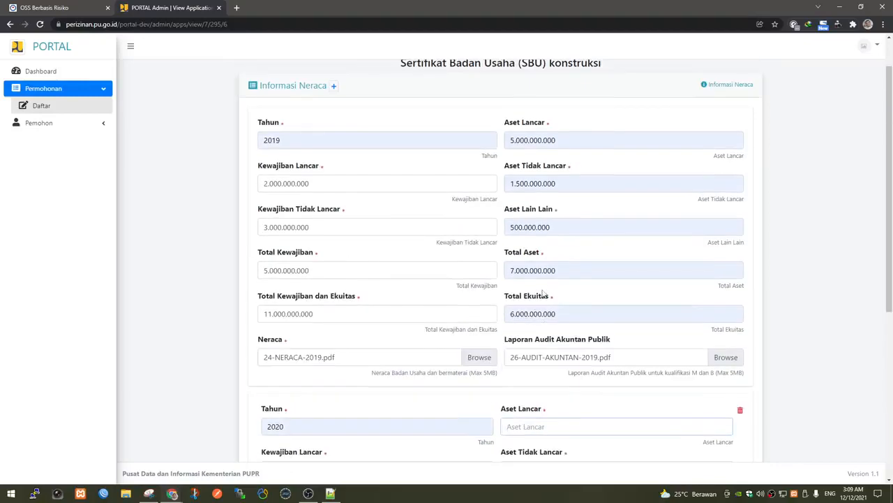
scroll(543, 293, "down", 3)
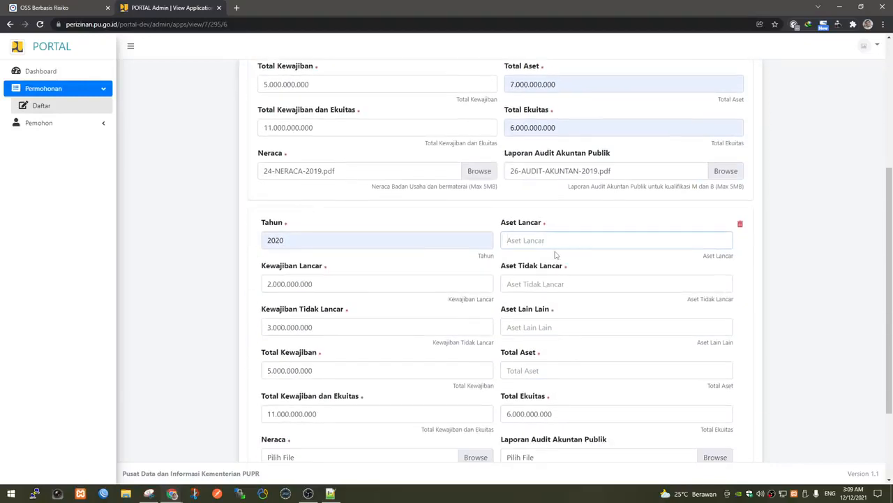
type("5000000000")
left_click(556, 283)
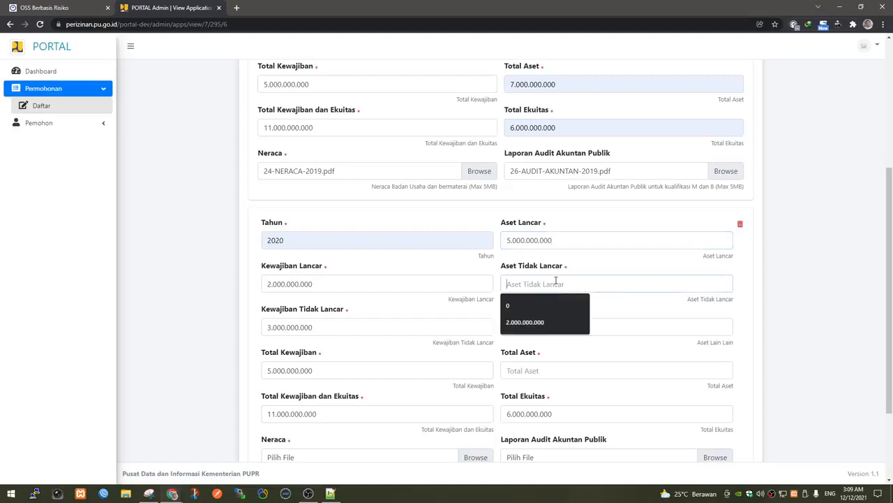
type("15.000.000.0")
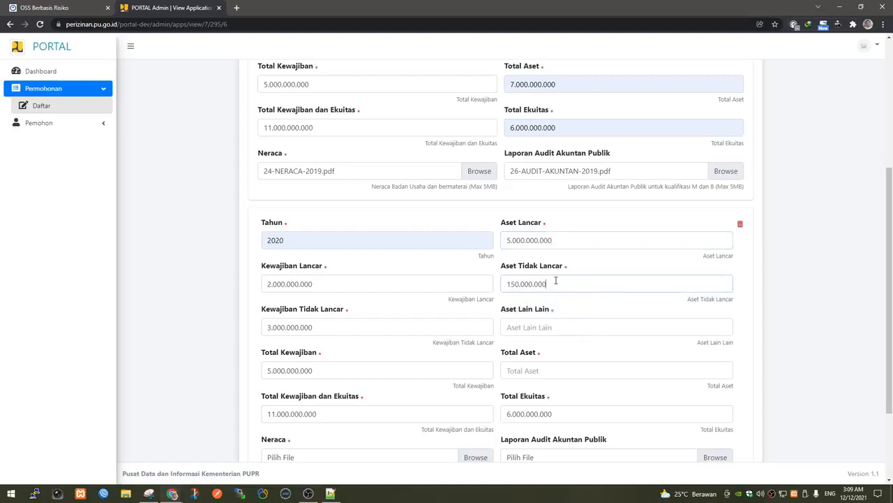
type("00")
key("BackSpace")
scroll(555, 281, "up", 2)
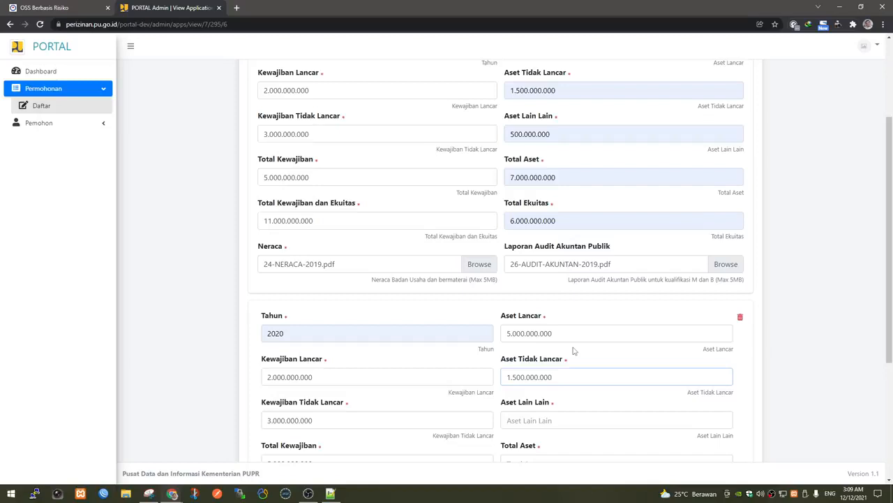
scroll(573, 350, "down", 2)
Enter 2020 Aset Lain Lain 500.000.000 and Total Aset 7.000.000.000.
left_click(557, 330)
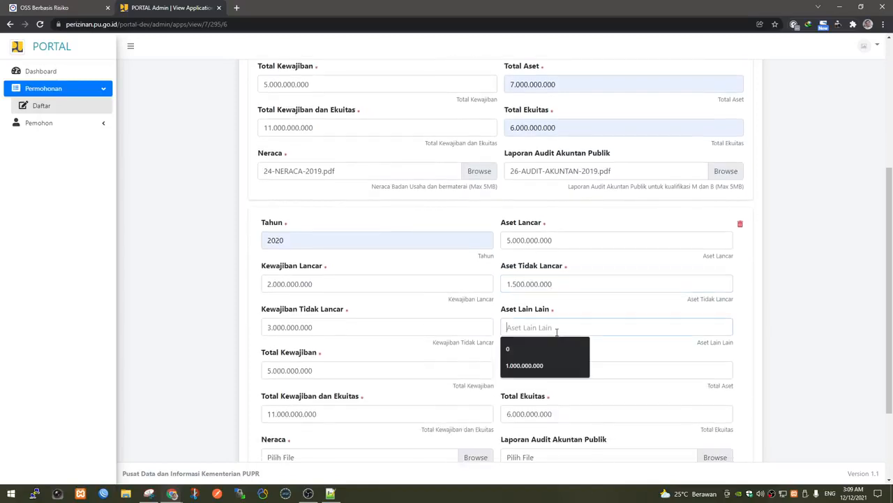
type("500.000.00")
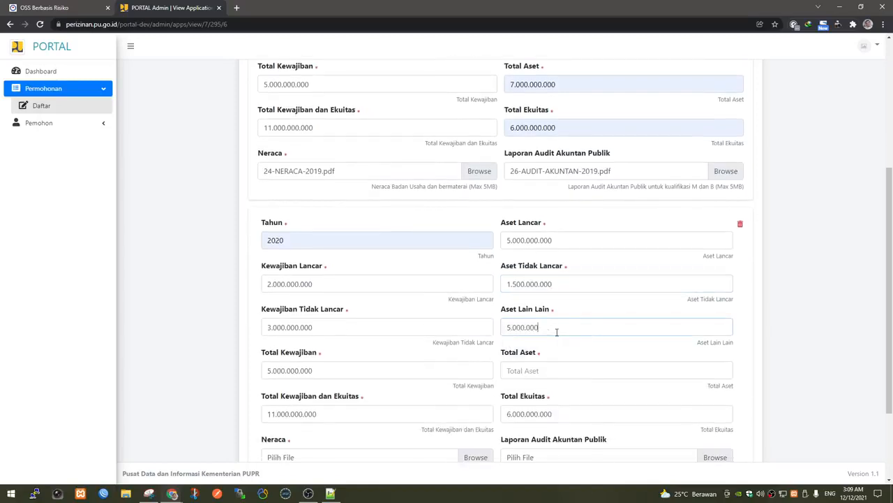
type("0")
scroll(556, 333, "up", 2)
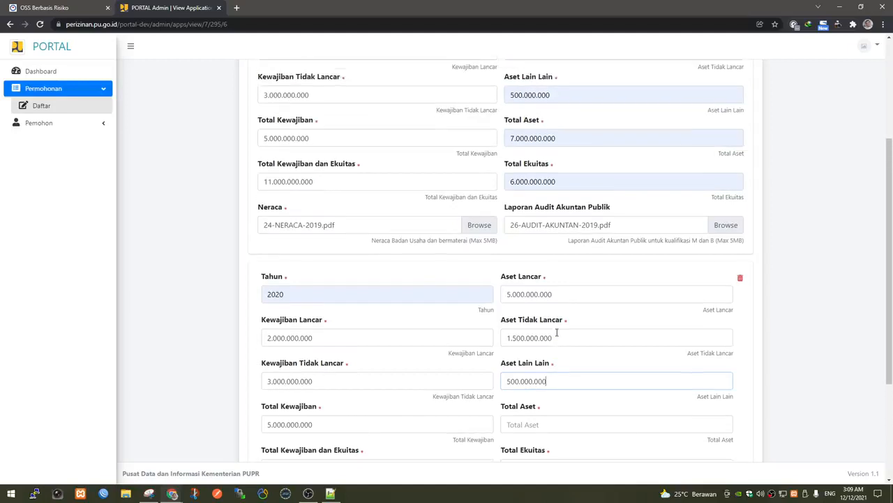
scroll(556, 332, "down", 2)
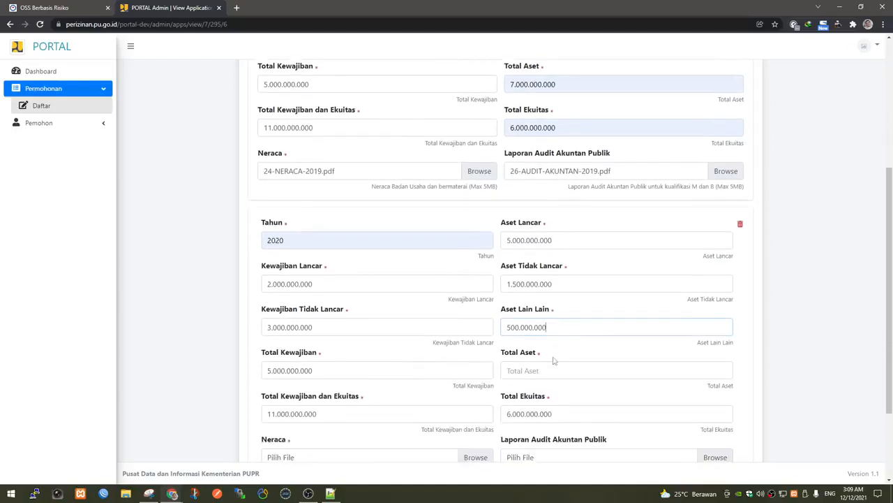
left_click(541, 371)
type("7.000.000.00")
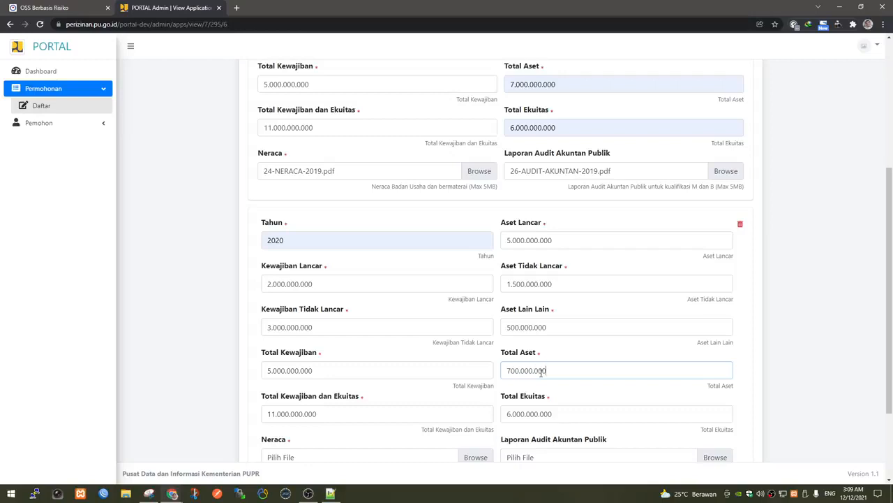
type("0")
scroll(576, 404, "down", 2)
Attach 25-NERACA-2020.pdf and 27-AUDIT-AKUNTAN-2020.pdf, save, and open a new browser tab.
left_click(476, 363)
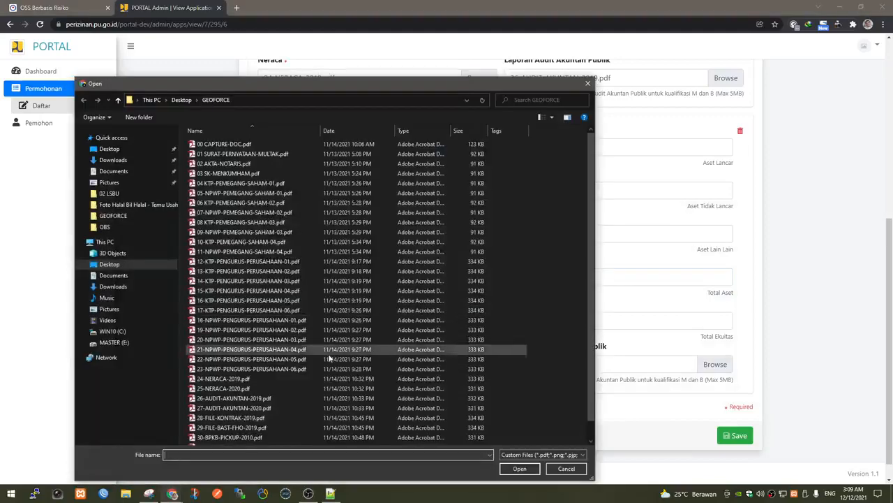
double_click(263, 388)
left_click(722, 364)
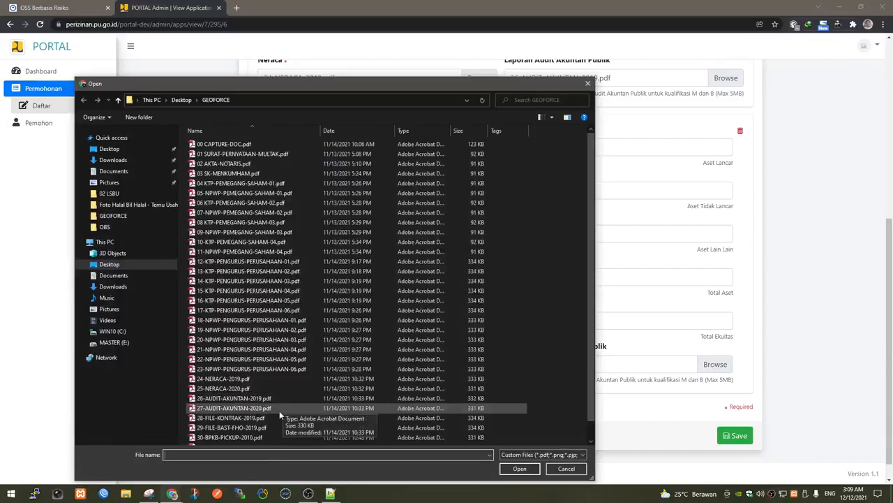
double_click(279, 409)
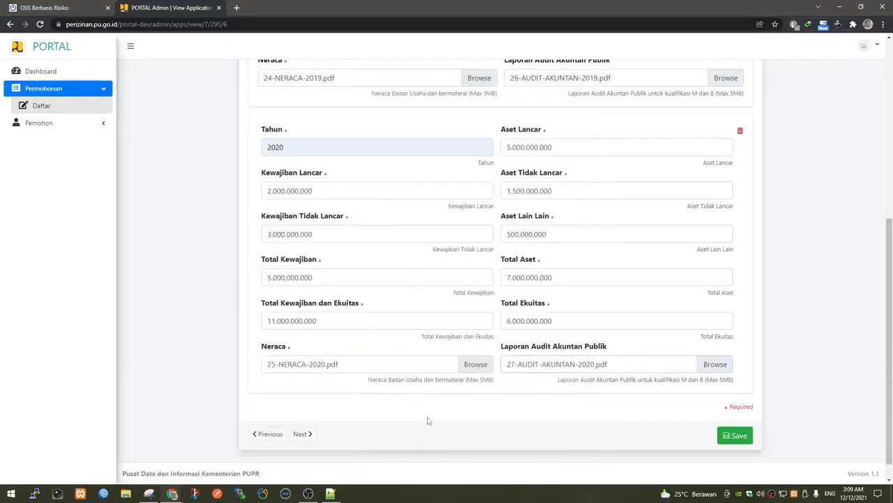
left_click(739, 436)
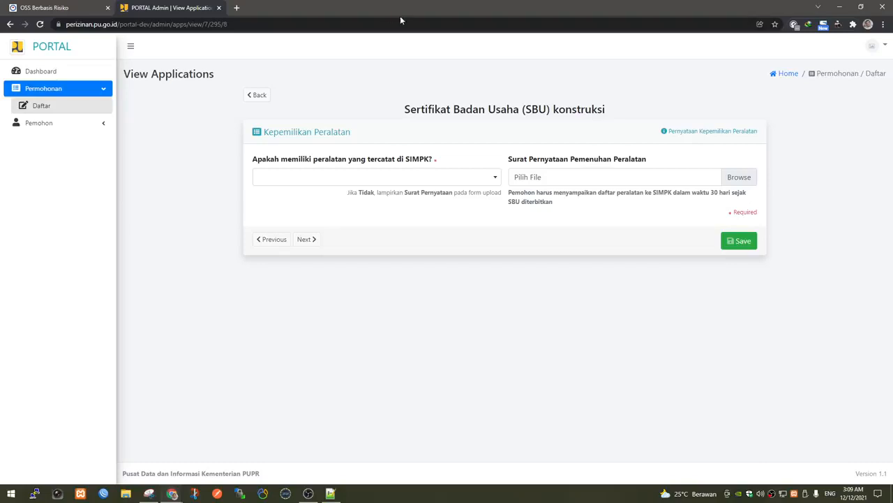
left_click(238, 8)
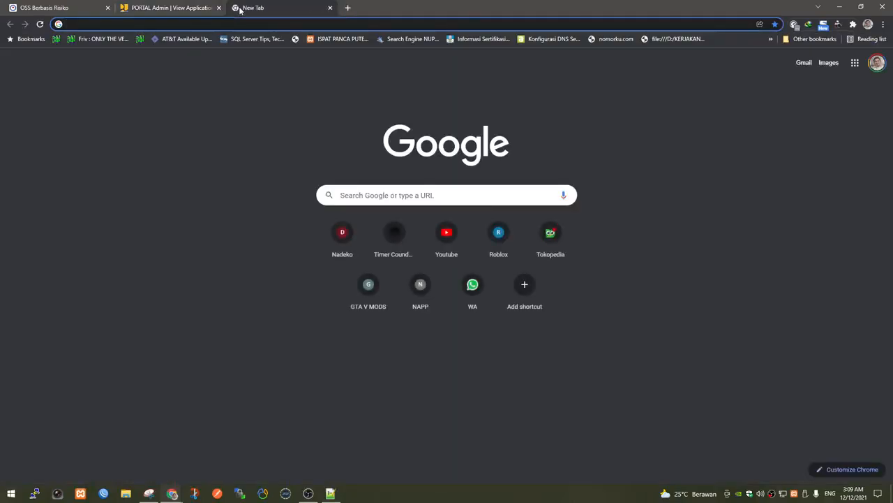
Go to simpk.pu.go.id in the new tab after briefly landing on simpan.pu.go.id.
type("simp")
key("Return")
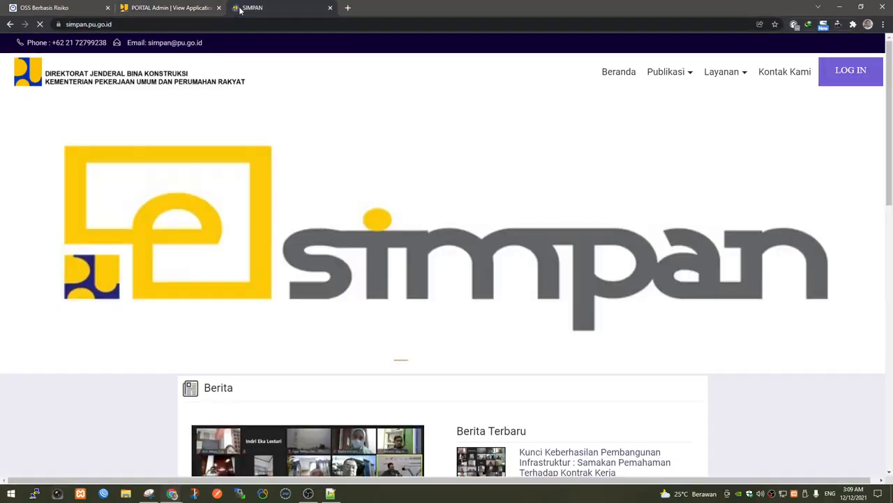
left_click(189, 24)
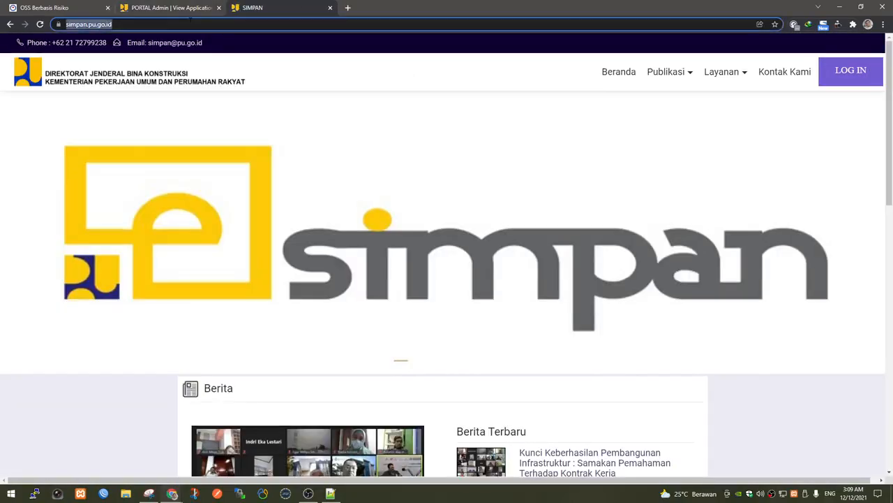
type("simpo")
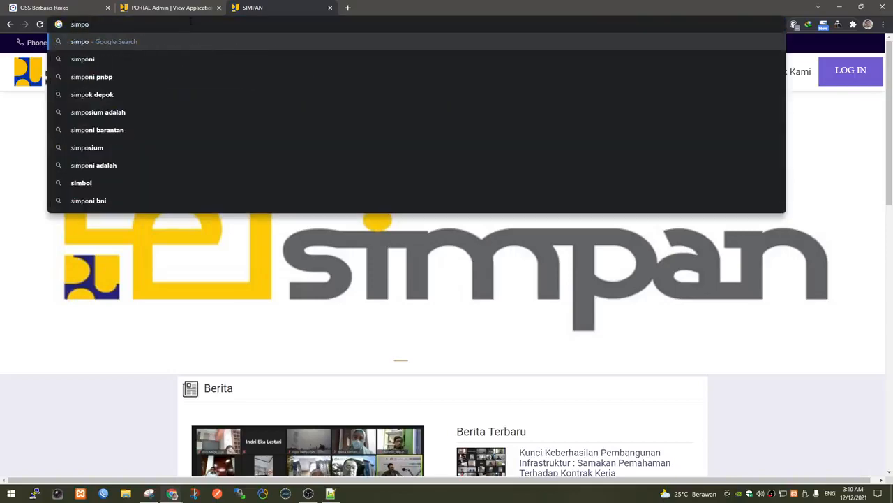
key("BackSpace")
type("k")
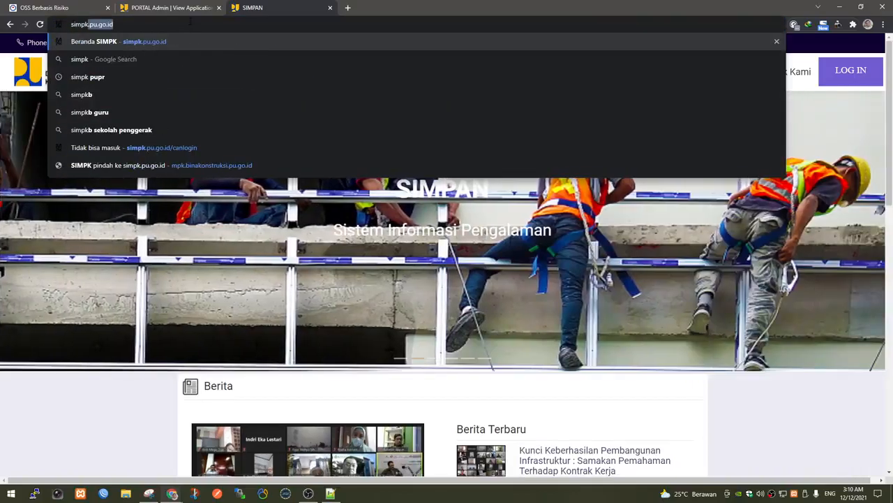
key("BackSpace")
key("BackSpace")
type("k")
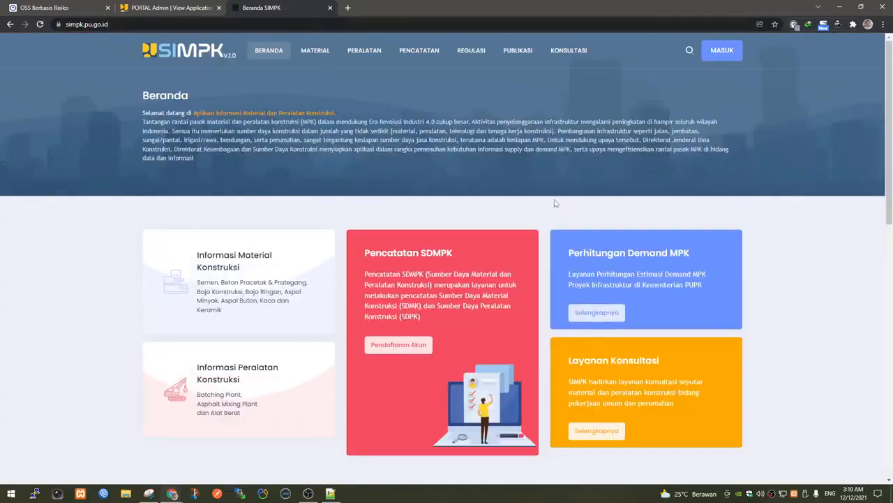
Look over the SIMPK home page, then return to the PORTAL application tab.
scroll(557, 201, "down", 3)
scroll(557, 201, "down", 4)
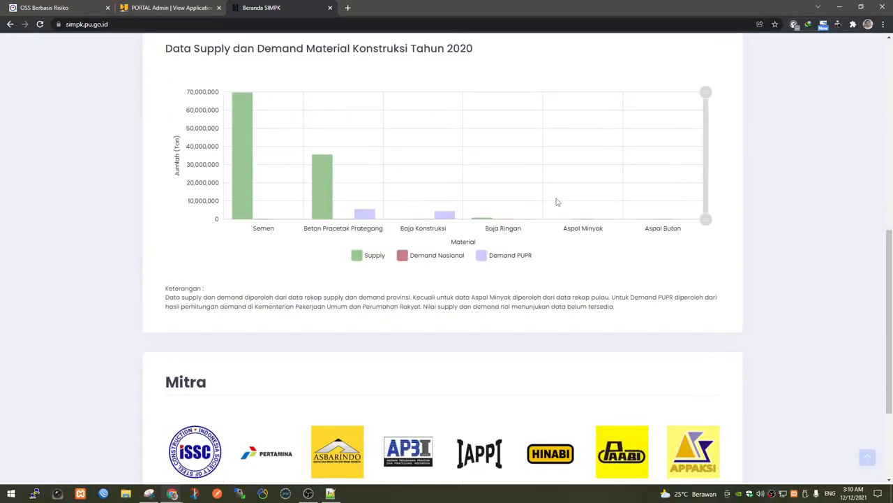
scroll(557, 197, "up", 5)
scroll(544, 188, "up", 3)
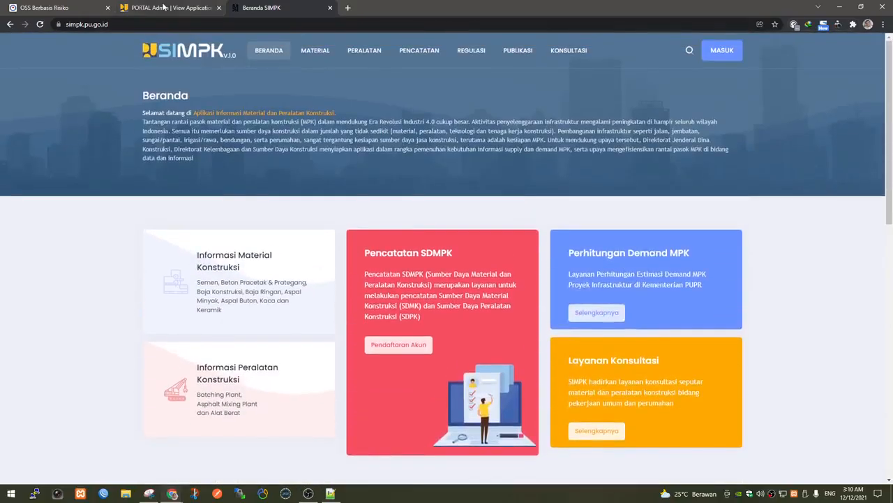
key("ctrl+shift+Tab")
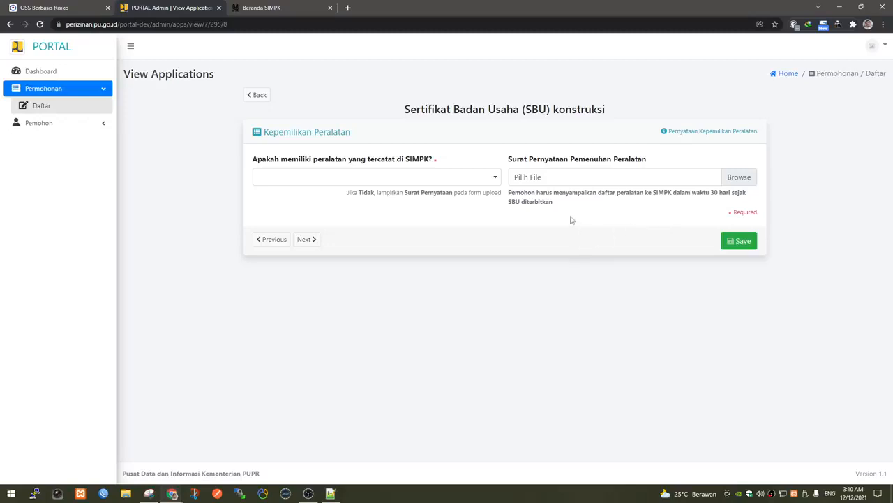
Answer Tidak to the SIMPK equipment question, attach 30-BPKB-PICKUP-2010.pdf, and save.
left_click(481, 183)
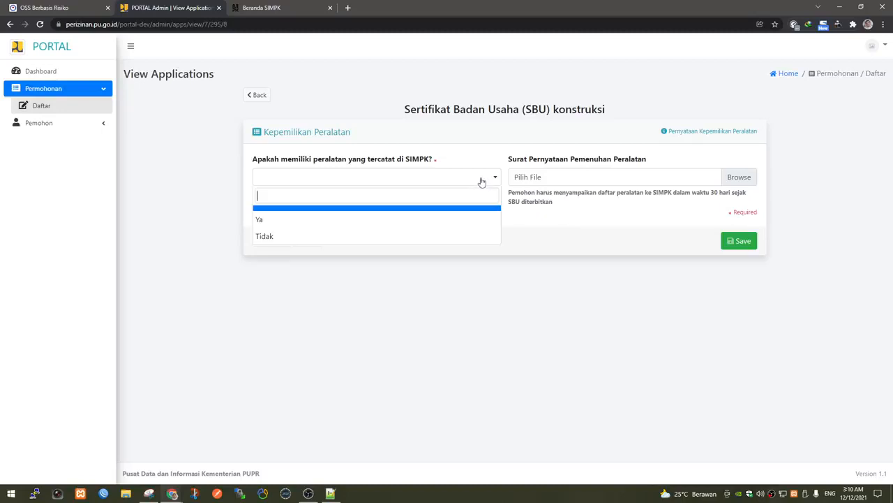
left_click(432, 238)
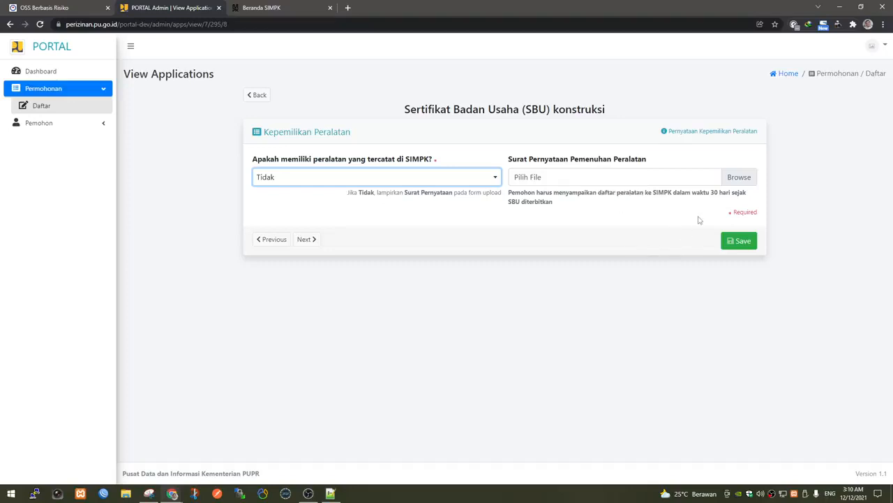
left_click(735, 179)
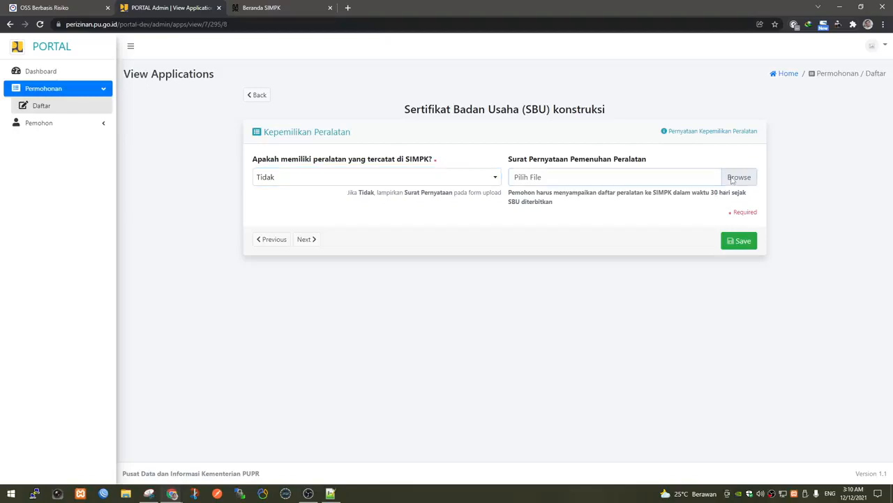
scroll(357, 369, "down", 1)
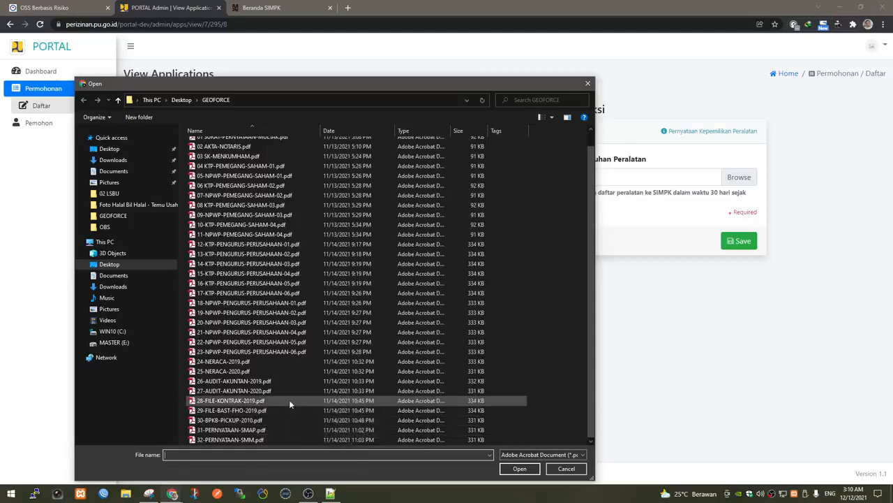
left_click(265, 419)
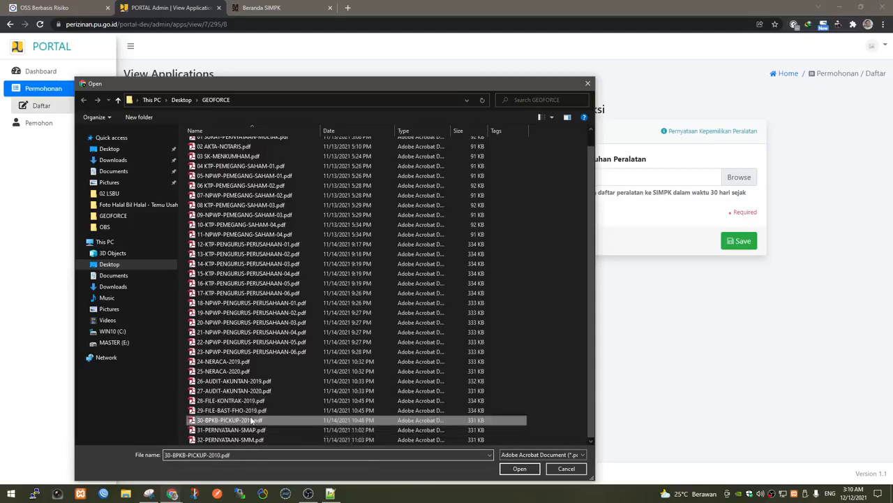
left_click(519, 469)
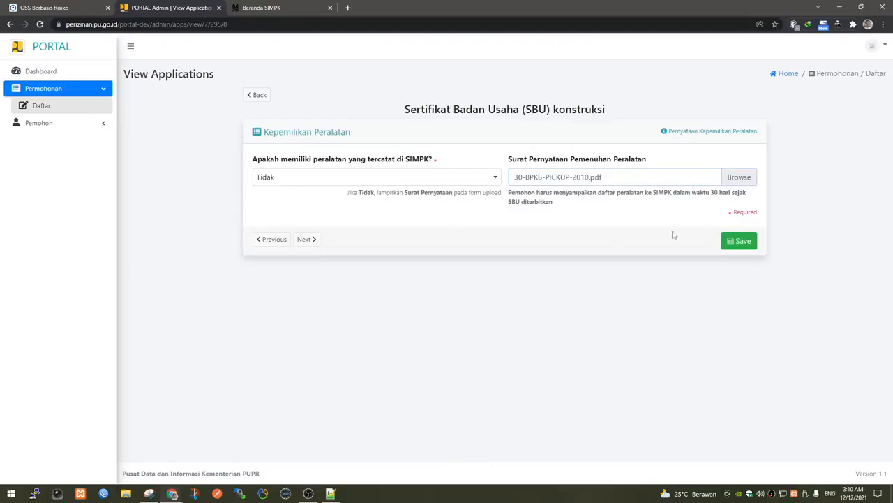
left_click(742, 241)
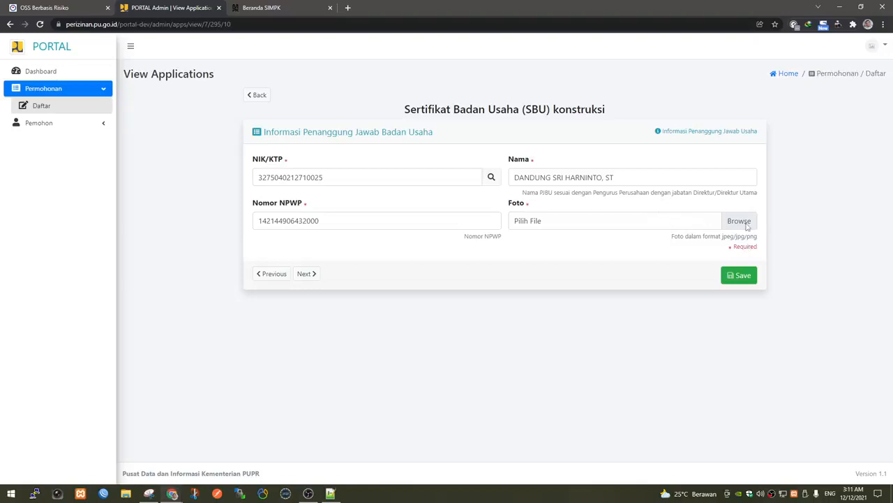
Search the Desktop, Documents and Downloads folders for the responsible person's photo.
left_click(738, 221)
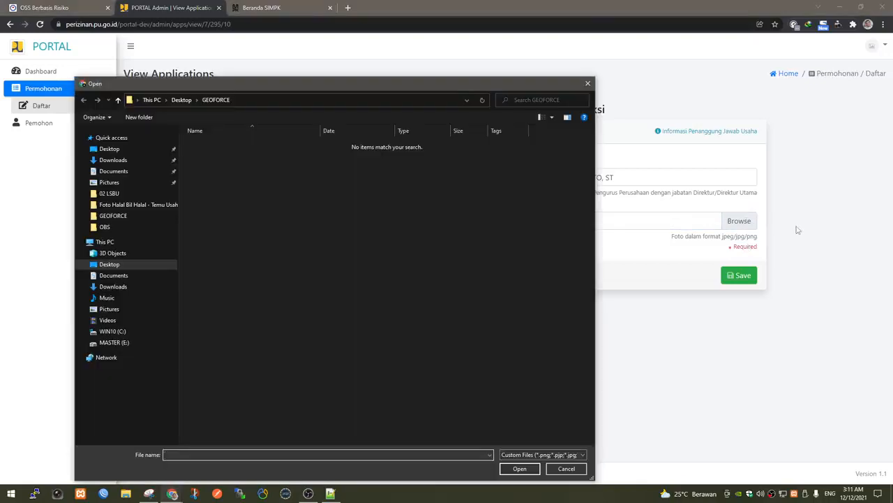
left_click(119, 149)
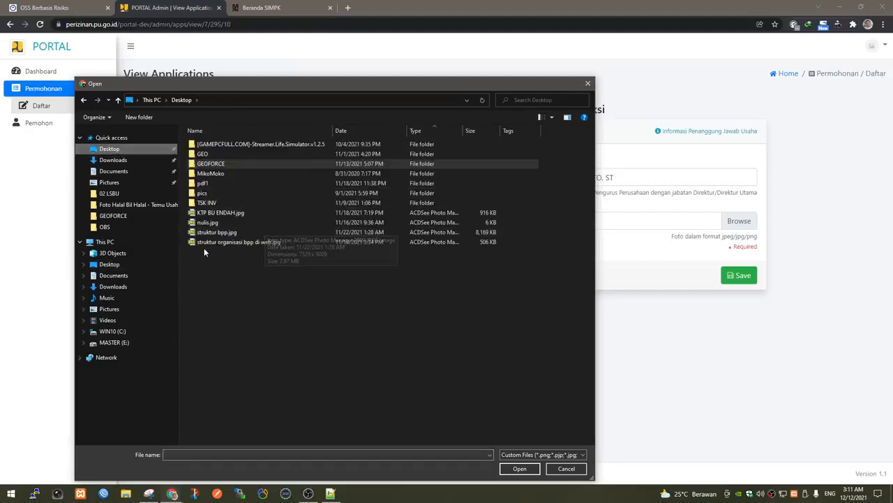
left_click(115, 216)
left_click(117, 205)
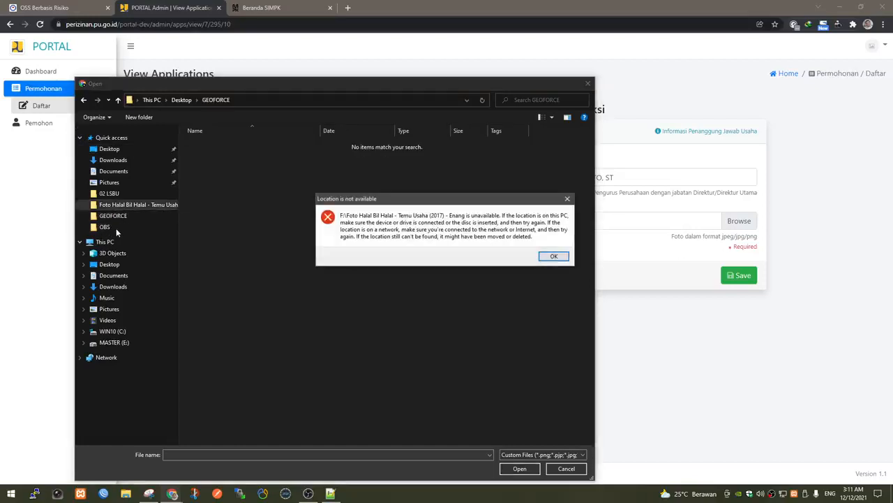
left_click(553, 256)
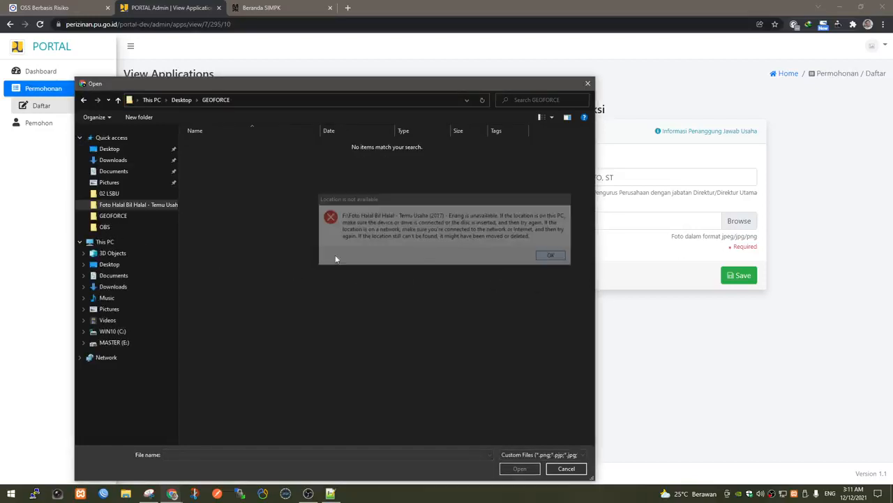
left_click(127, 277)
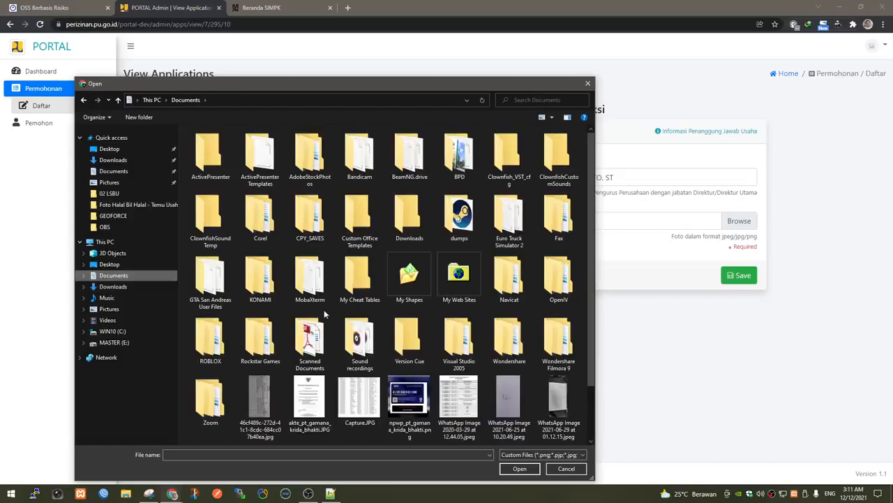
scroll(329, 307, "down", 2)
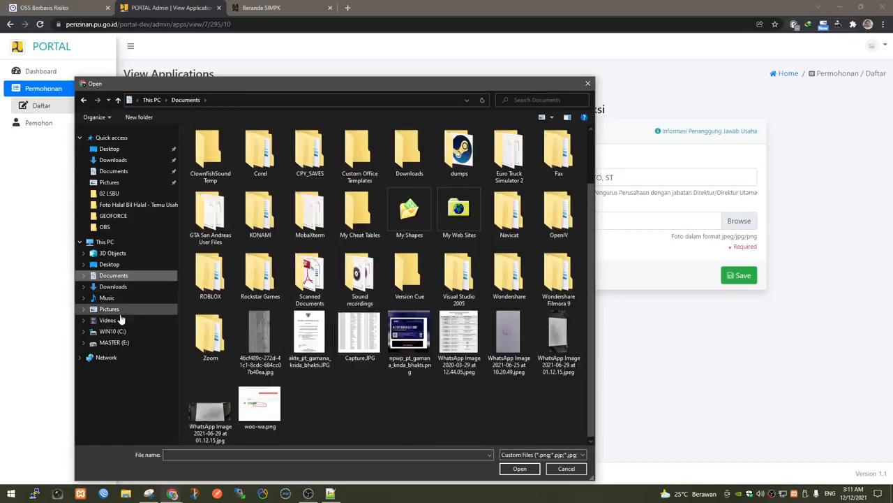
left_click(113, 286)
scroll(306, 316, "down", 5)
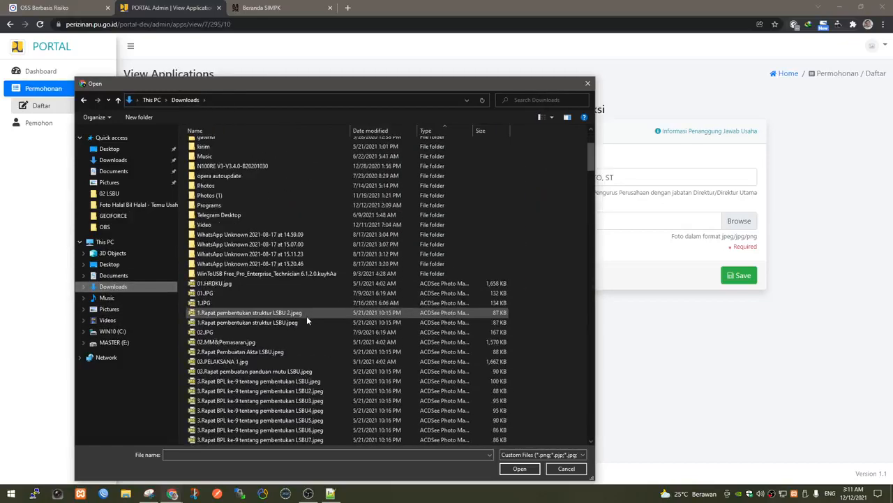
Attach 'WhatsApp Image 2021-07-12 at 15.22.01 (2).jpeg' from Telegram Desktop as Foto and save.
right_click(328, 202)
mouse_move(371, 217)
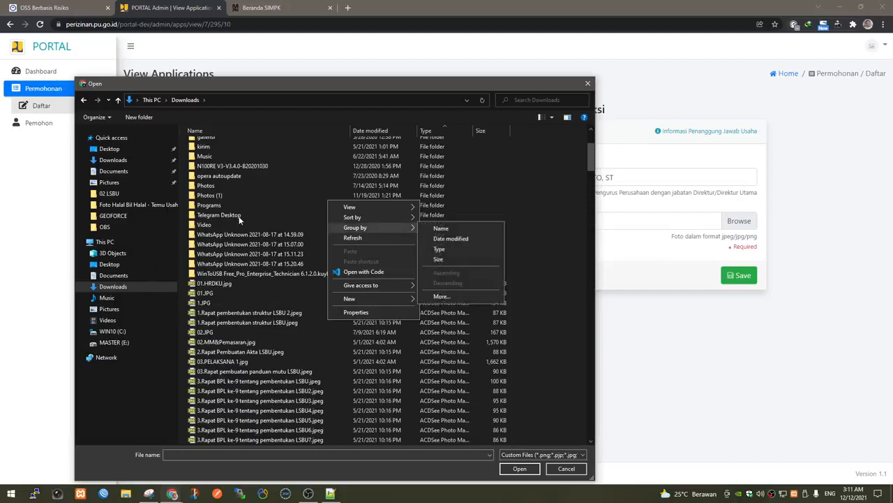
left_click(294, 211)
right_click(307, 186)
mouse_move(360, 191)
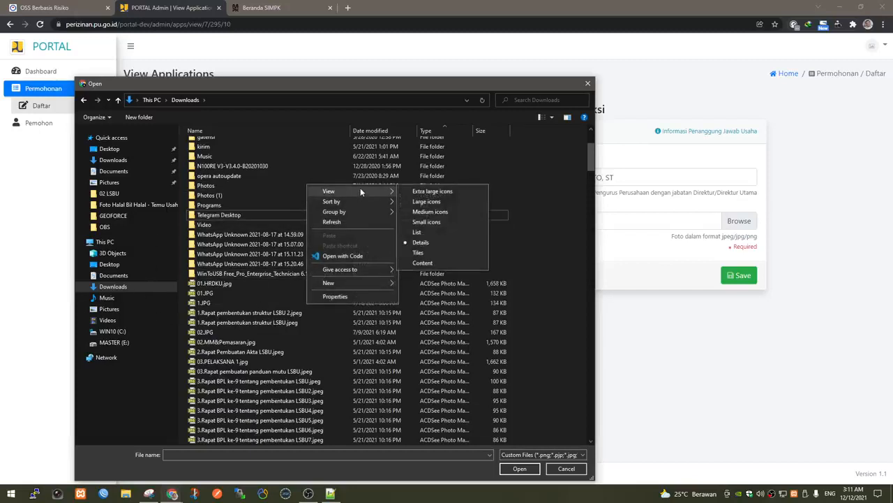
left_click(429, 201)
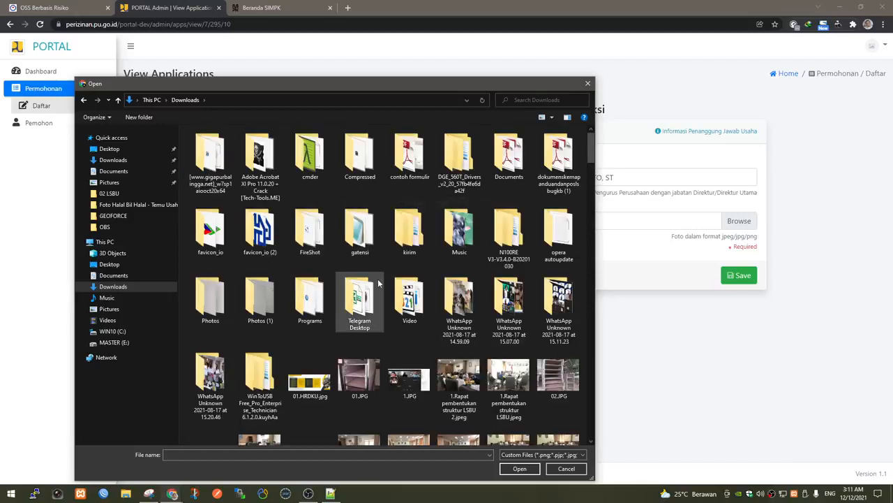
double_click(471, 297)
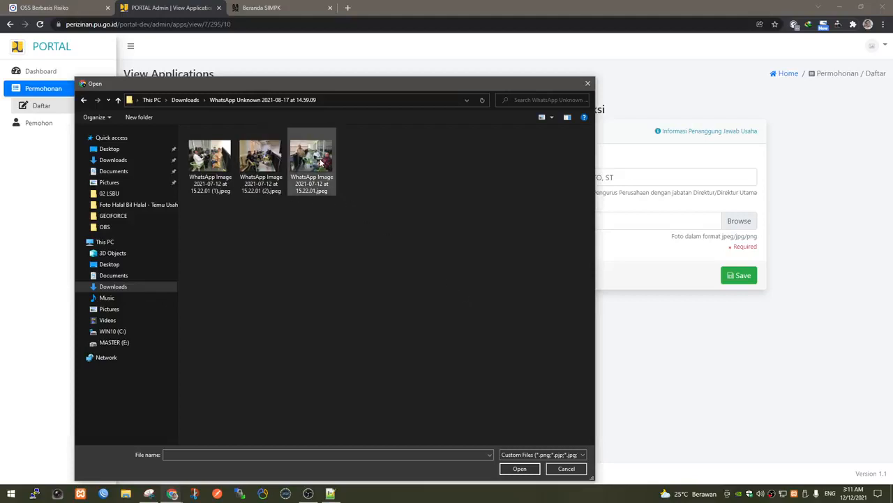
double_click(261, 160)
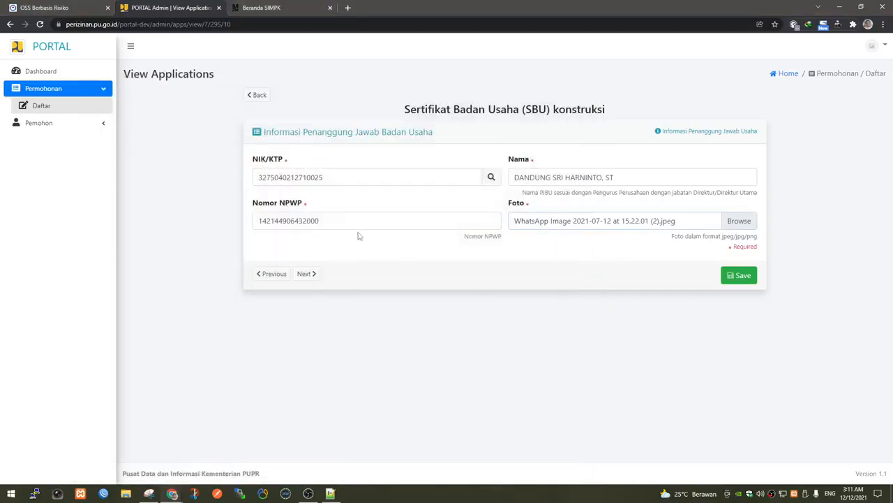
left_click(744, 277)
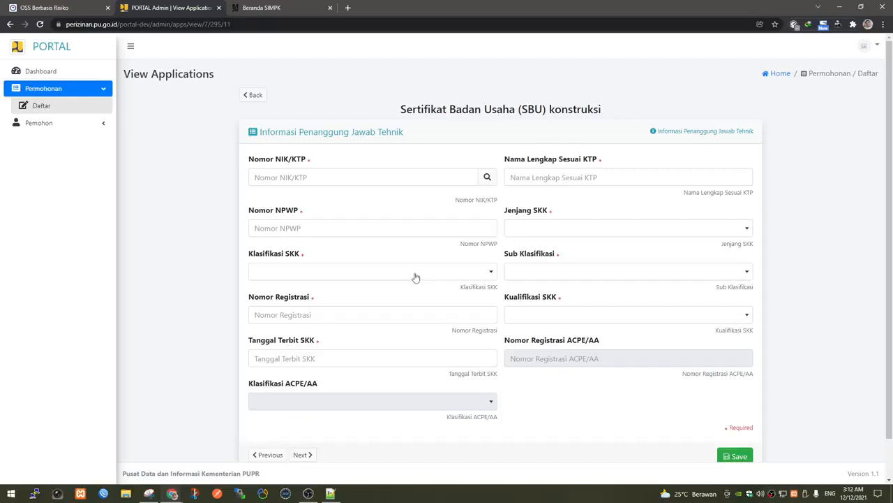
Verify a suggested NIK, then two edited variants, until the check reports one usable.
left_click(330, 179)
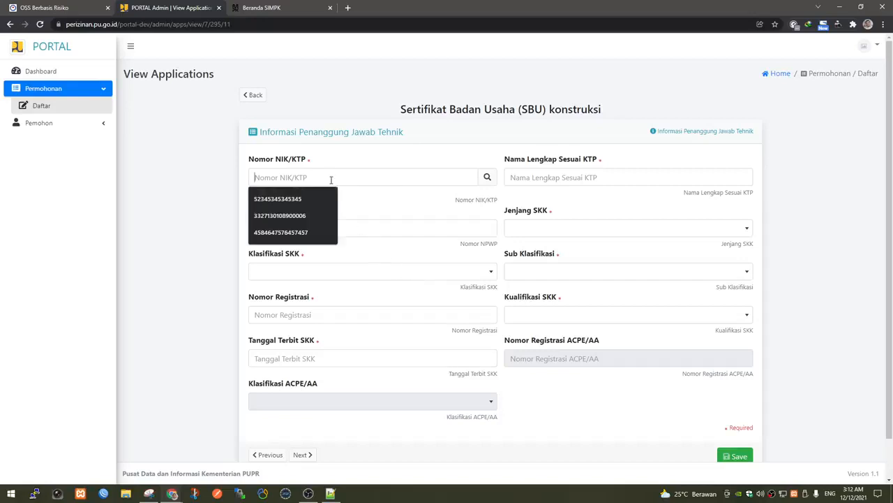
left_click(321, 215)
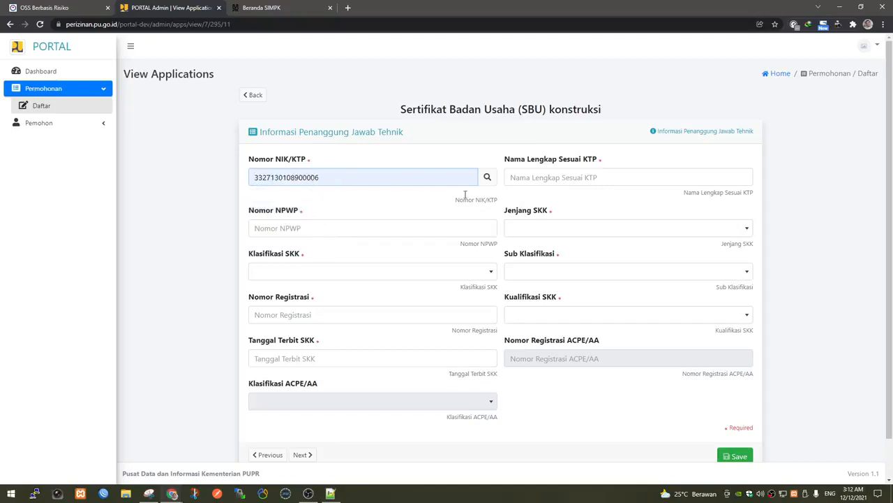
left_click(487, 178)
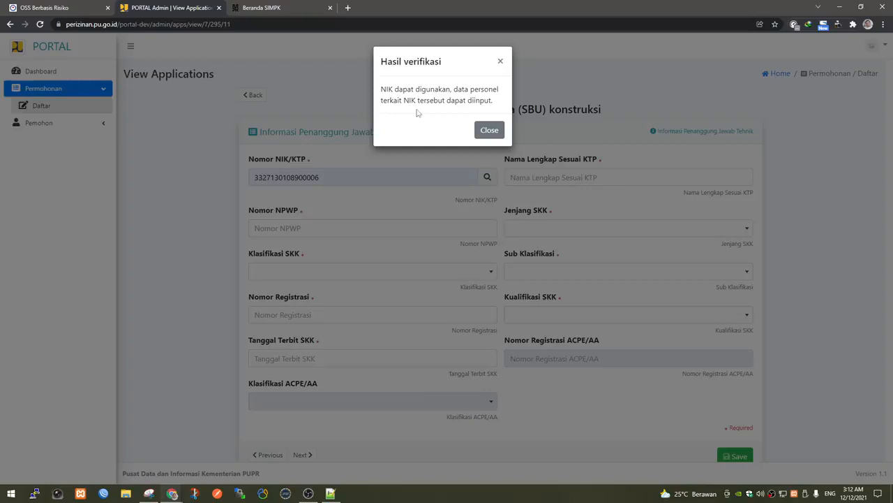
left_click(486, 130)
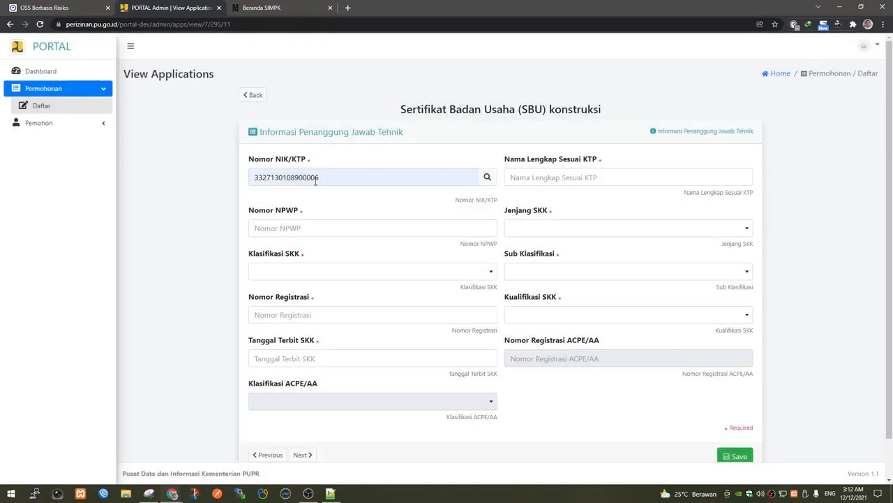
left_click_drag(310, 179, 333, 182)
type("45")
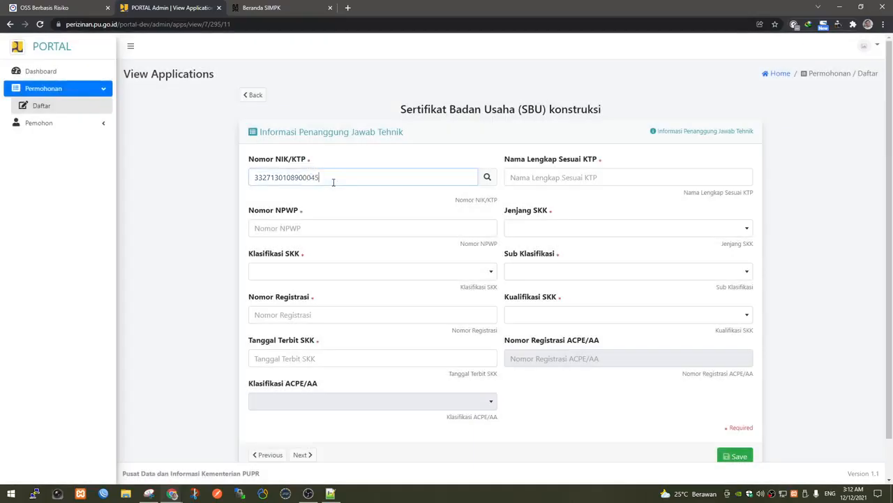
left_click(487, 177)
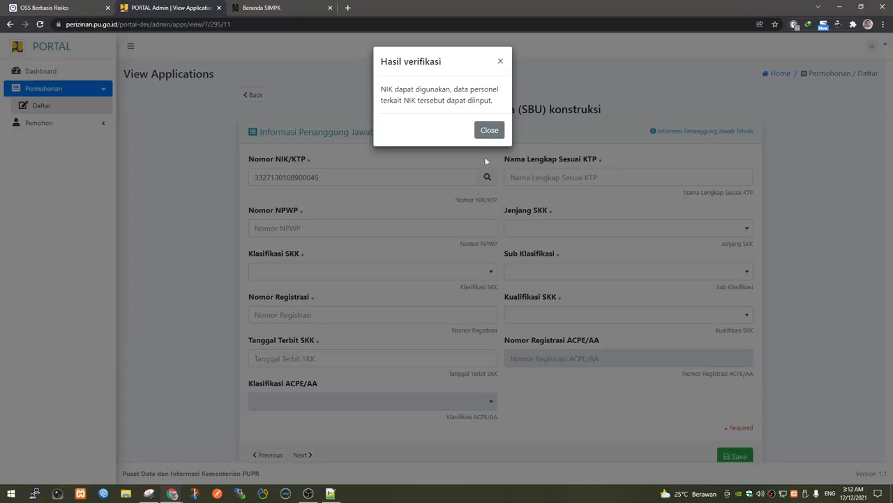
left_click(488, 130)
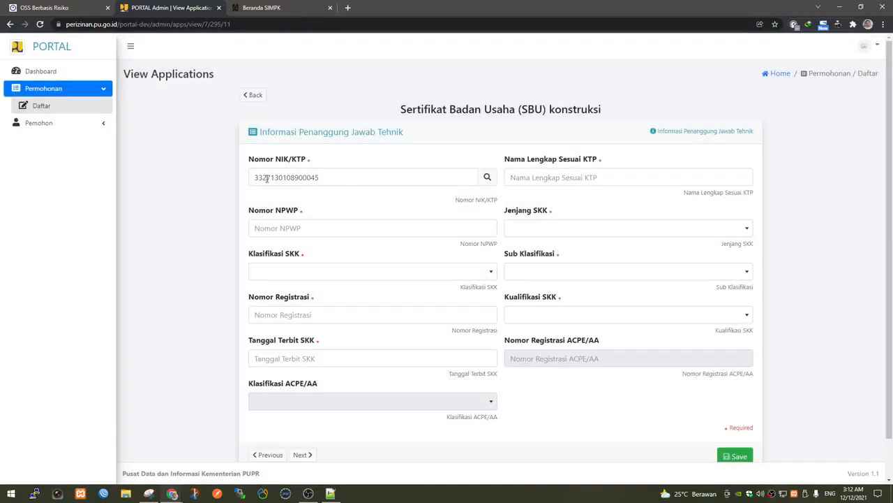
left_click_drag(265, 178, 408, 185)
type("445454545")
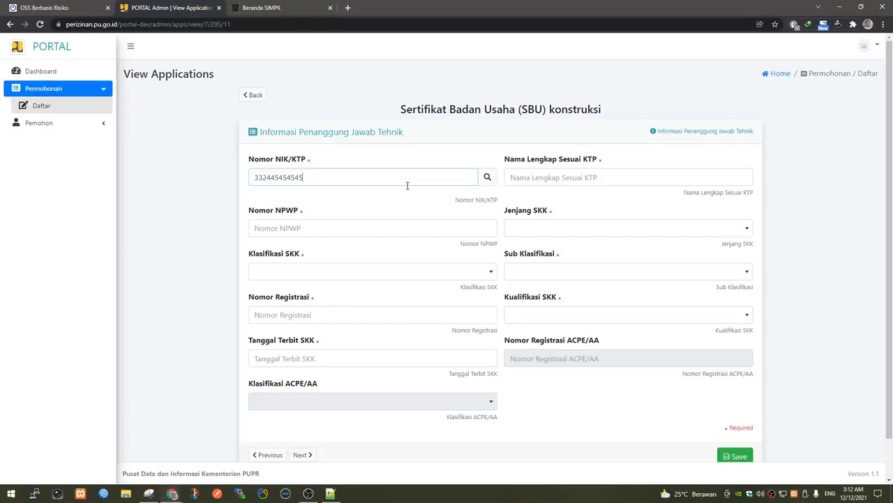
left_click(483, 181)
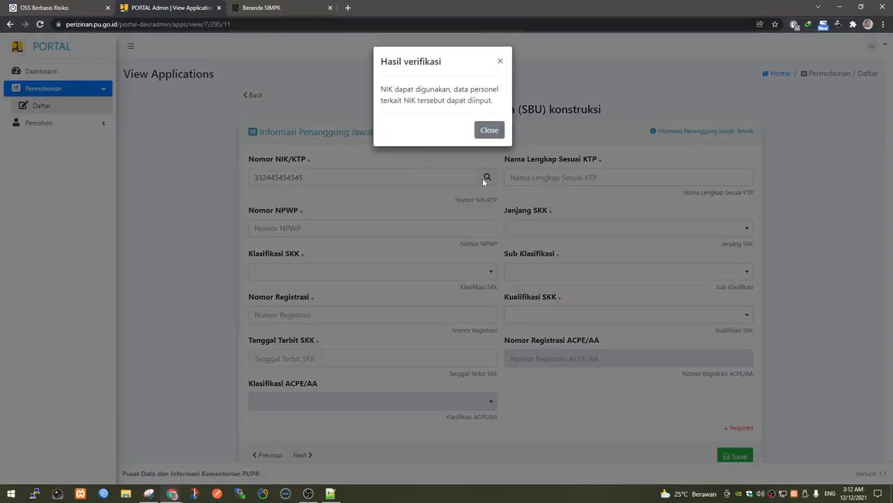
left_click(489, 131)
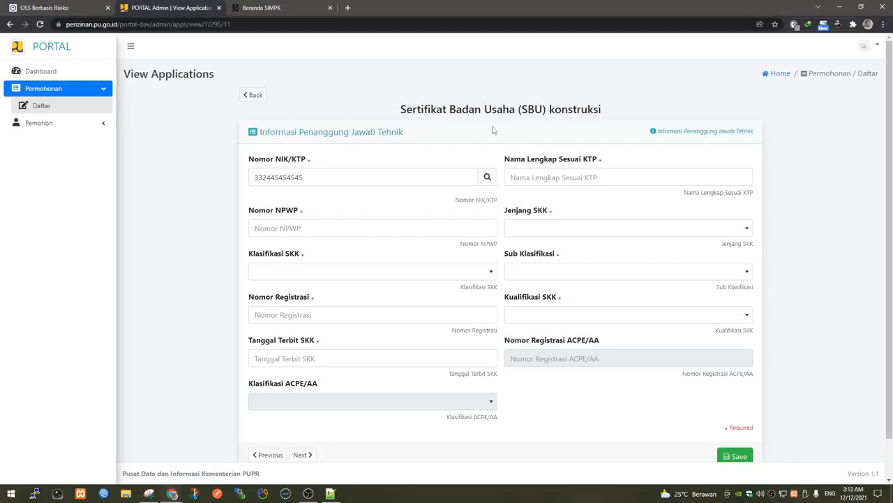
Replace the NIK with a test number and enter the person's full name and NPWP.
left_click_drag(393, 177, 140, 166)
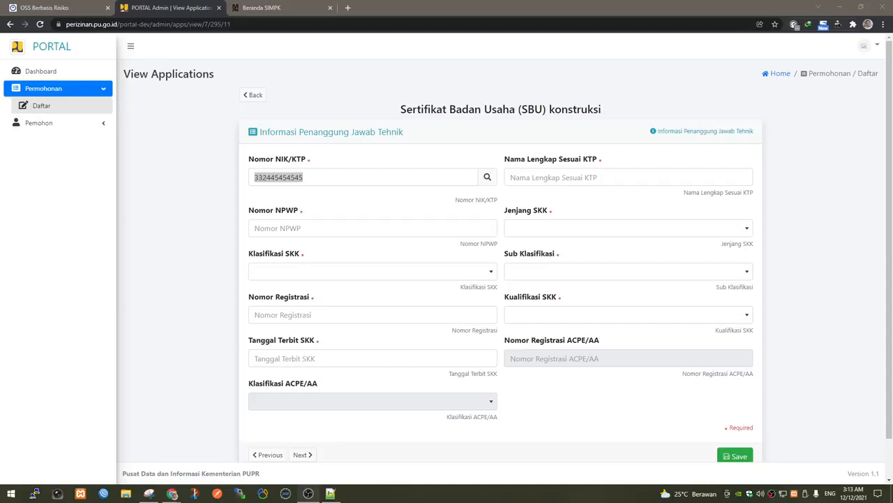
left_click(400, 178)
left_click_drag(401, 177, 163, 168)
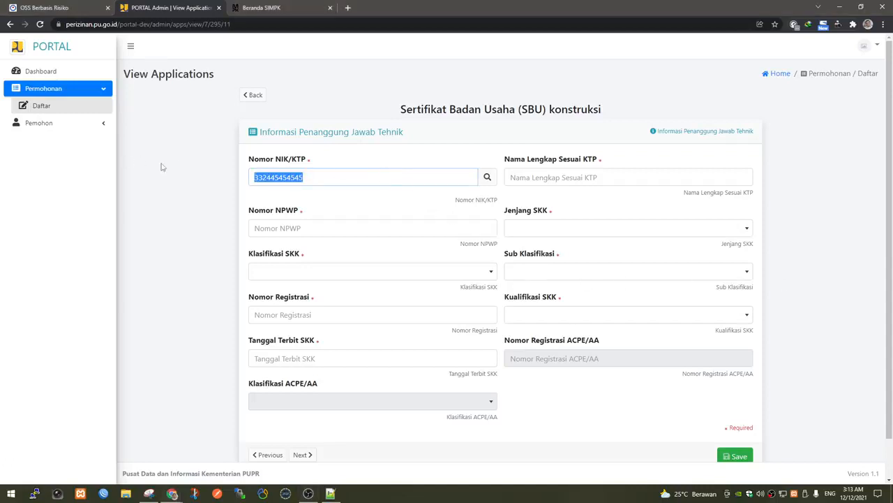
left_click(327, 179)
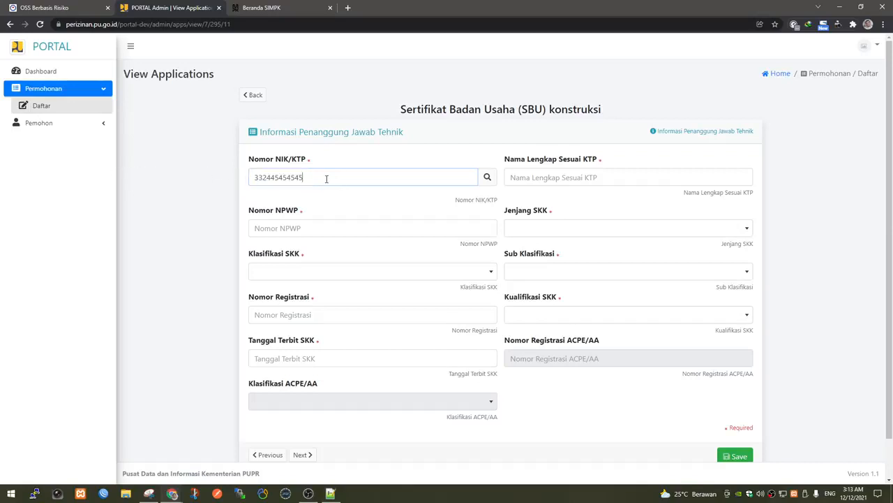
left_click_drag(329, 177, 216, 184)
type("001")
left_click(561, 179)
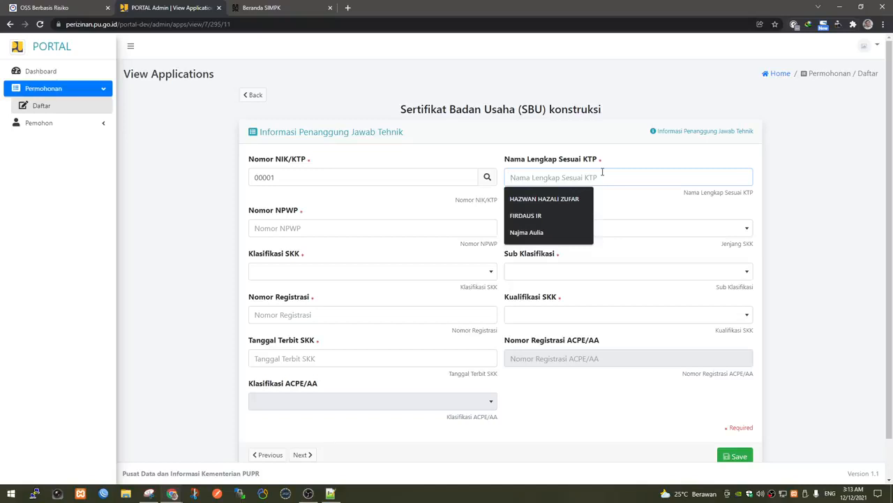
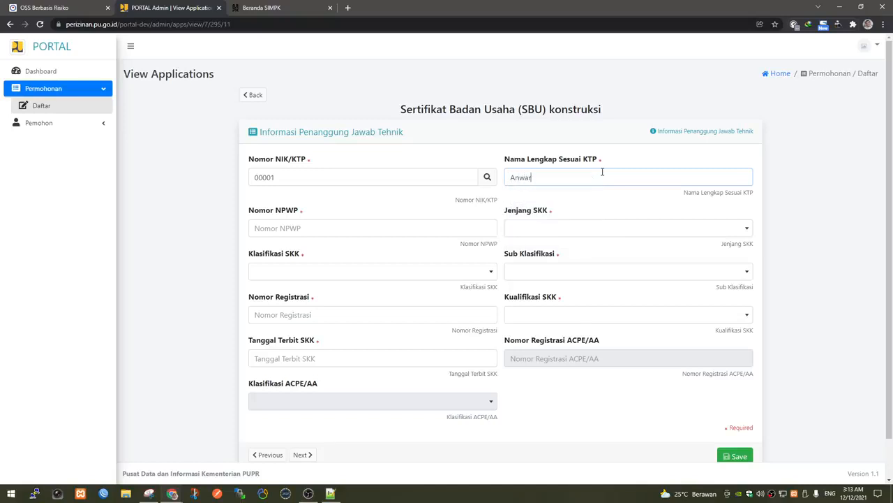
left_click(340, 230)
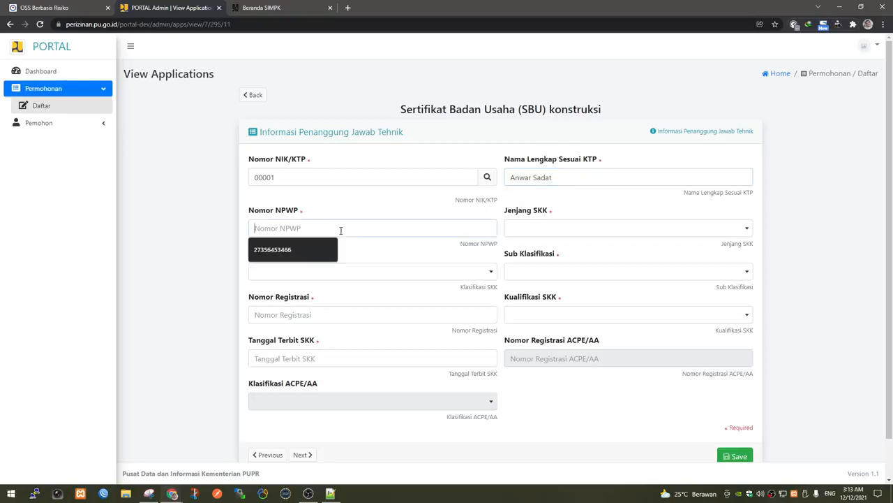
type("000")
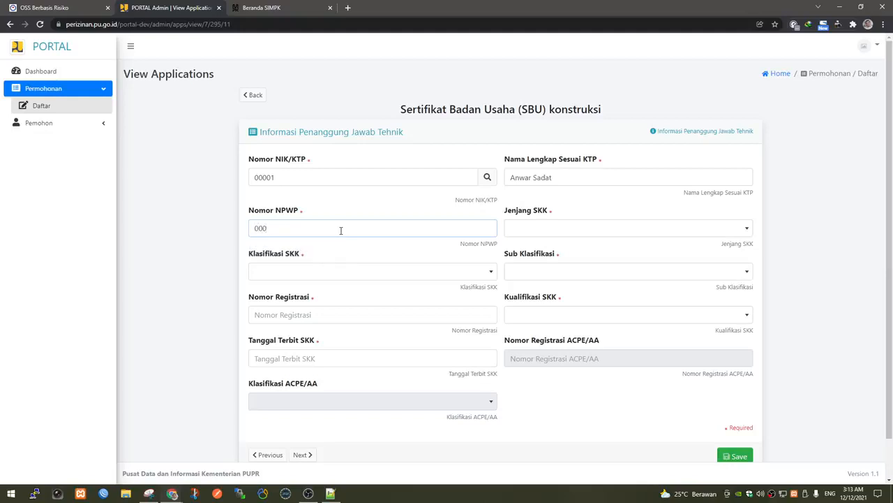
type("02")
Set Jenjang SKK to level 5, then bring the LSBU Gamana Krida Bhakti site into view.
left_click(546, 230)
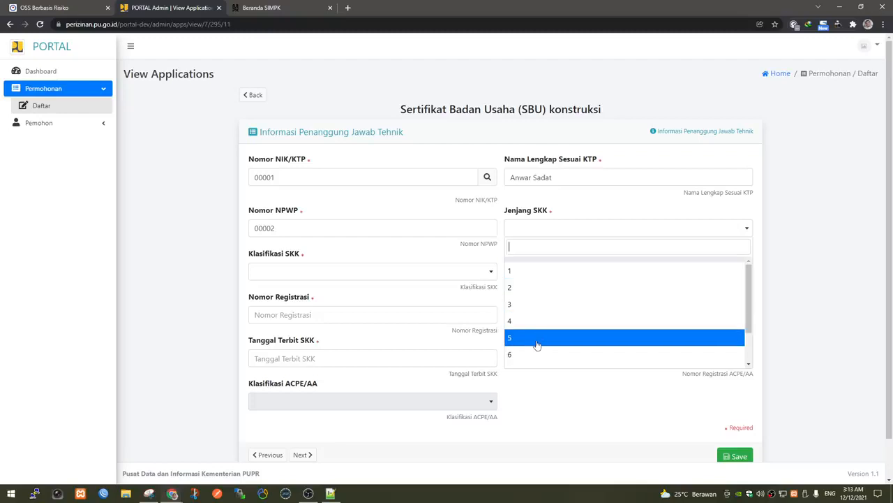
scroll(538, 344, "down", 1)
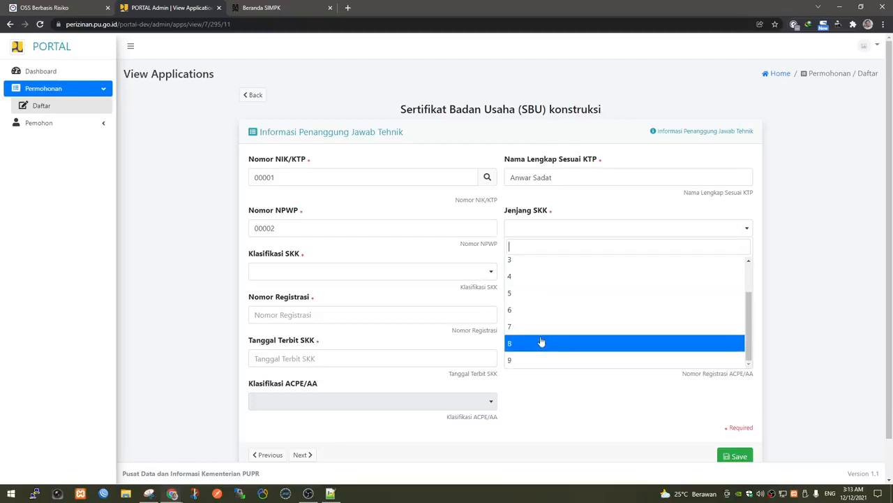
key("Up")
key("Up")
key("Up")
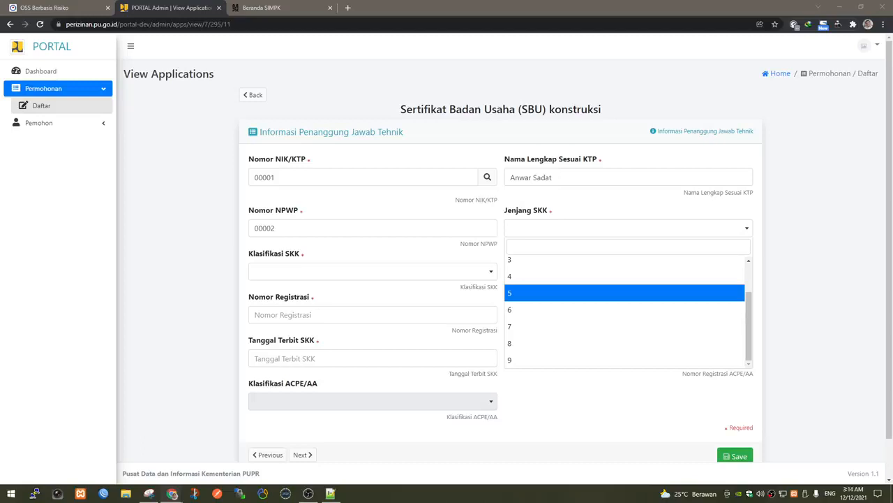
left_click_drag(0, 224, 245, 227)
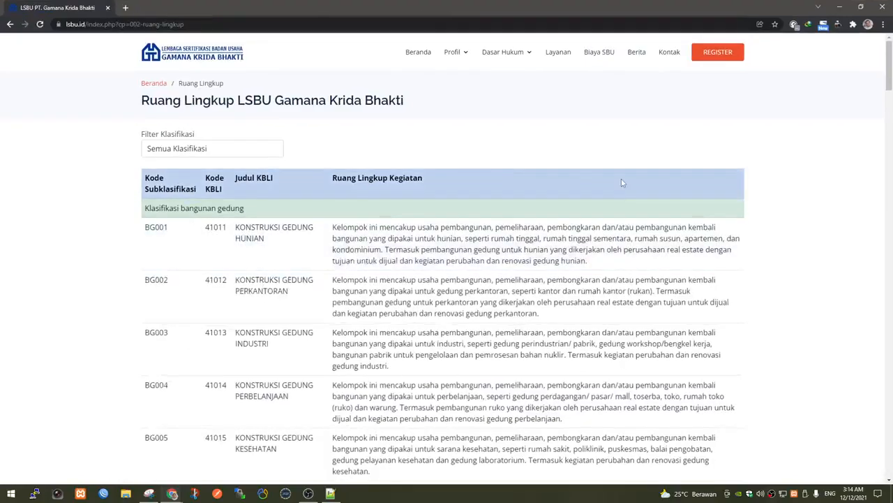
Browse the LSBU Ruang Lingkup list with all classifications shown, then shrink its window.
scroll(592, 259, "down", 3)
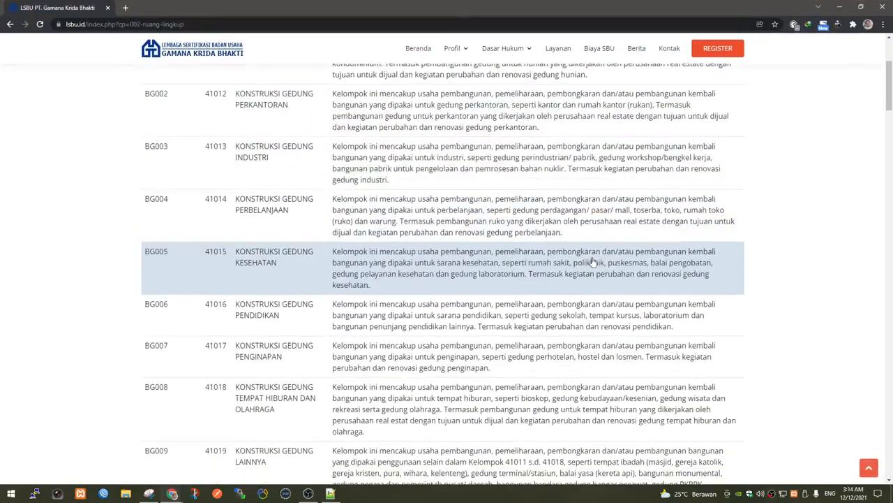
scroll(716, 226, "up", 3)
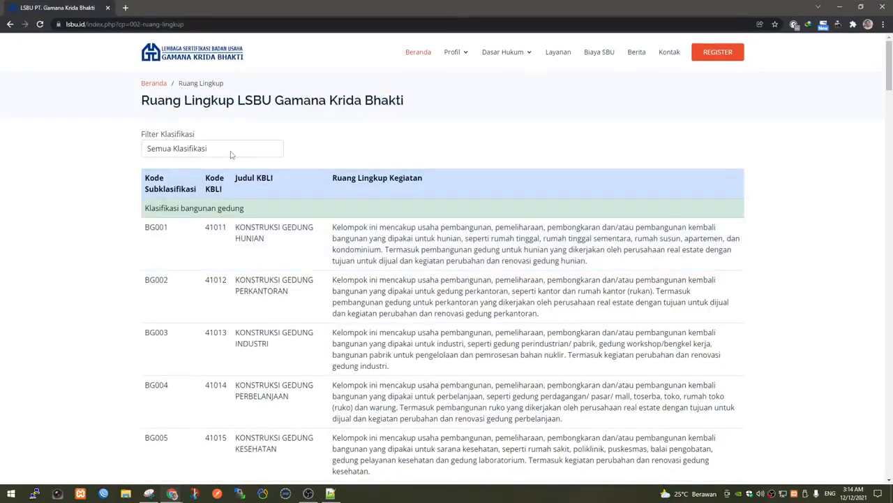
left_click(232, 152)
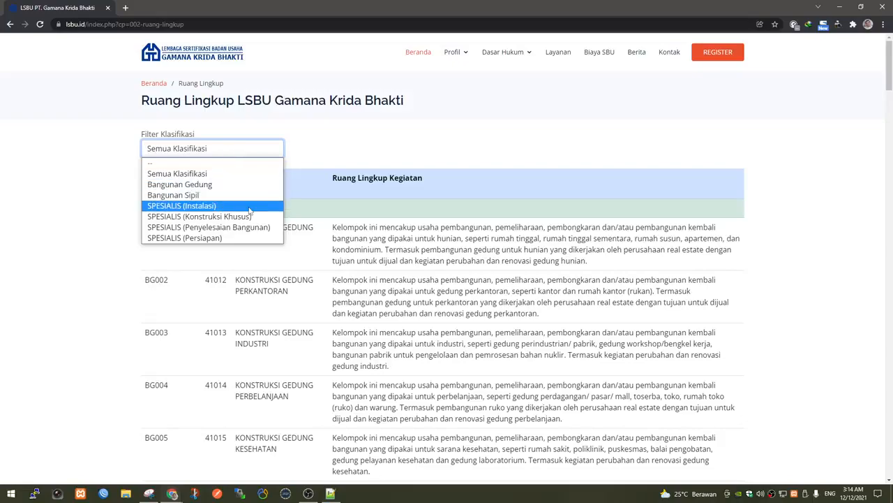
left_click(339, 144)
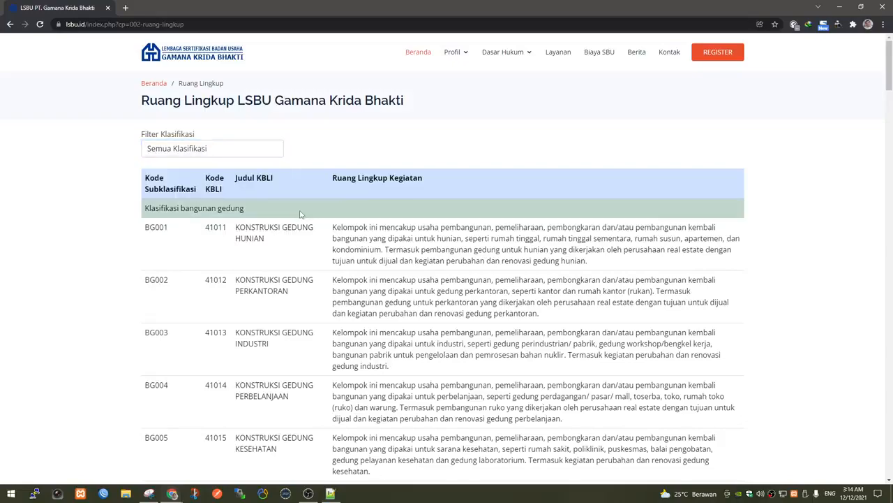
scroll(300, 214, "down", 4)
scroll(300, 243, "down", 3)
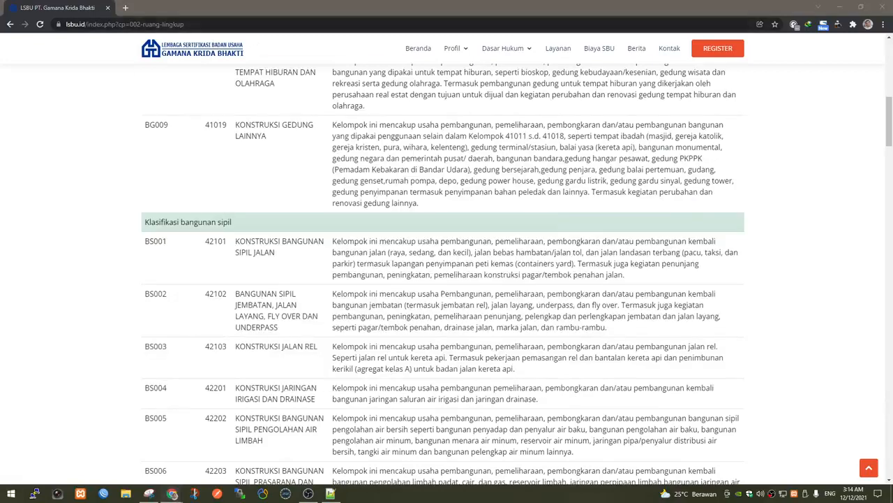
left_click_drag(398, 9, 604, 138)
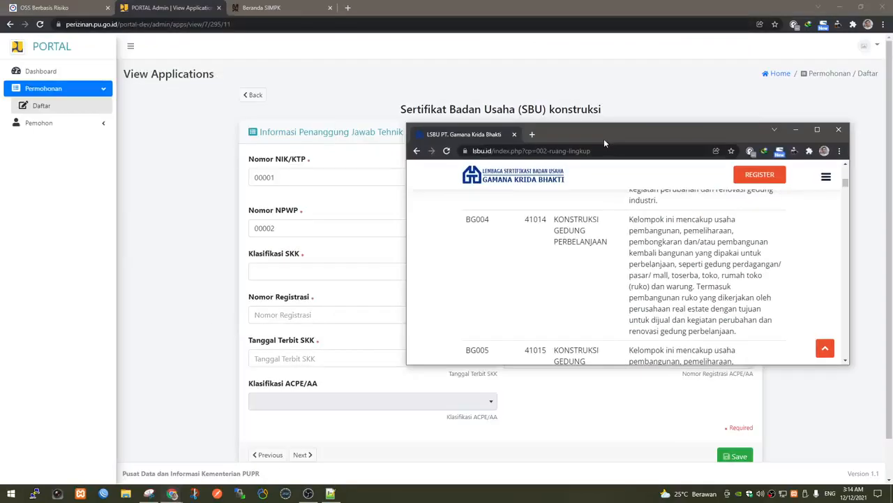
Copy KBLI 43120 from the OSS PB-UMKU list and maximize the LSBU window again.
left_click(88, 9)
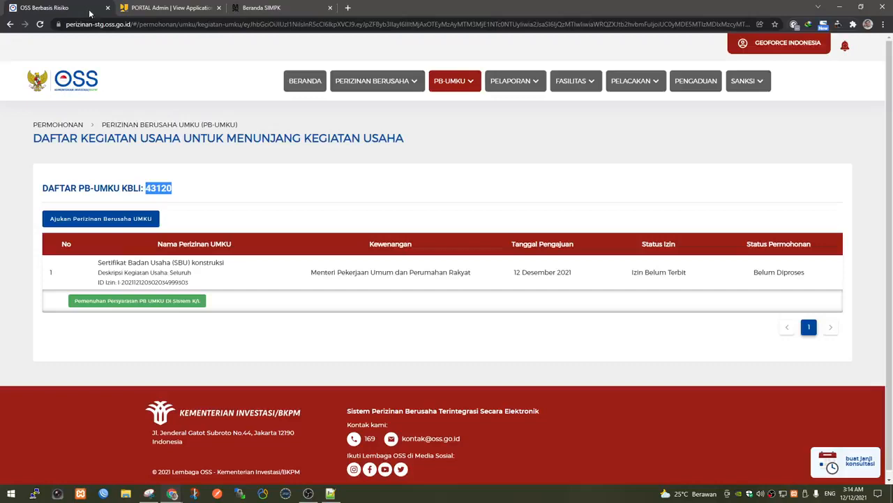
right_click(164, 189)
left_click(187, 198)
key("alt+Tab")
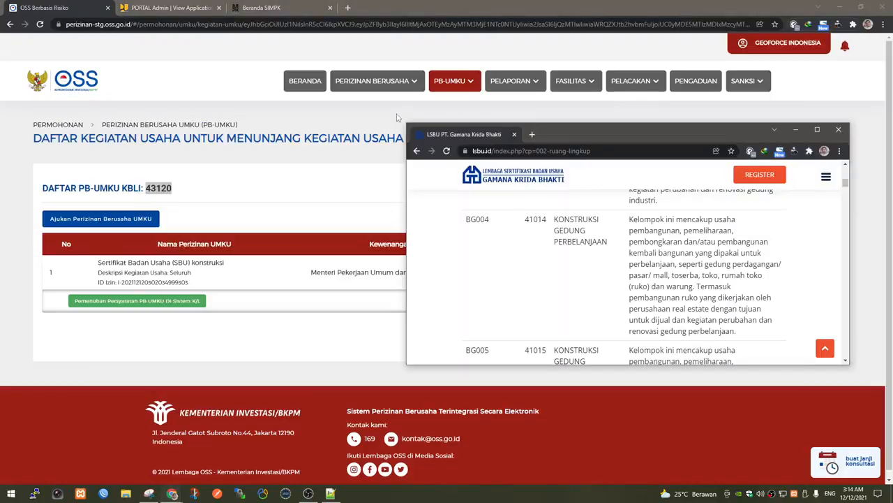
double_click(606, 142)
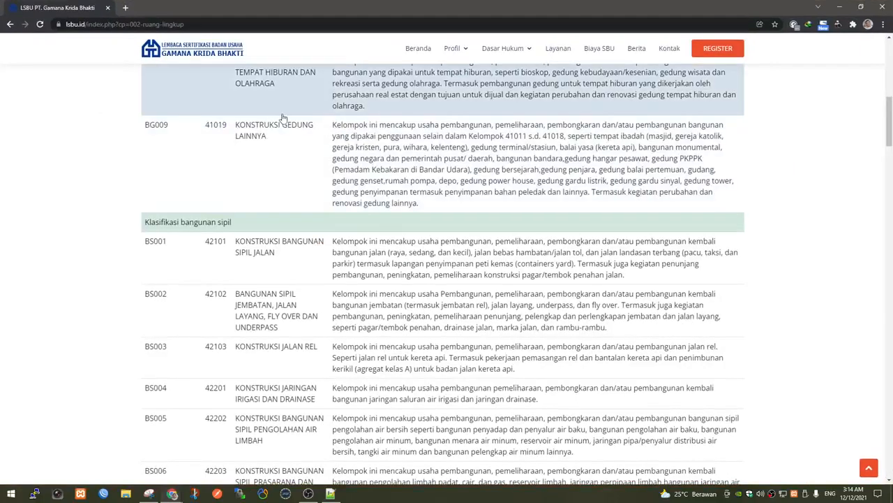
Find KBLI 43120 on the LSBU page and open the PL004 Pekerjaan Tanah details.
key("ctrl+f")
key("ctrl+v")
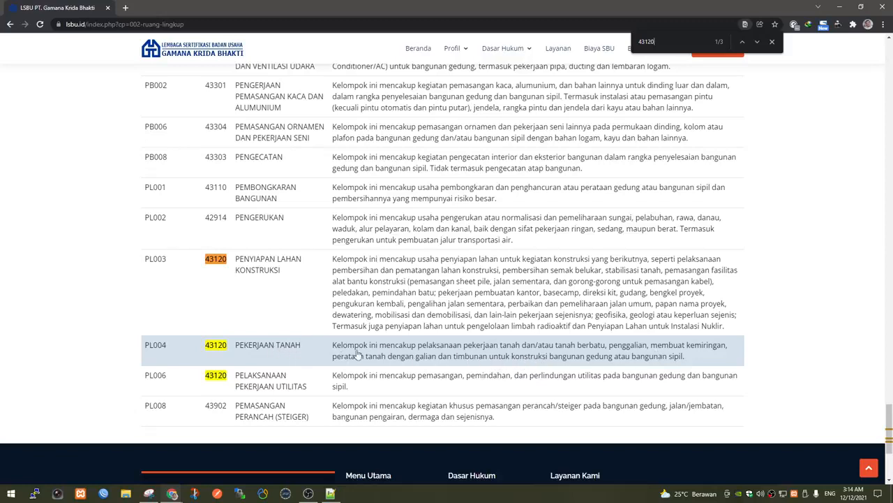
left_click(564, 355)
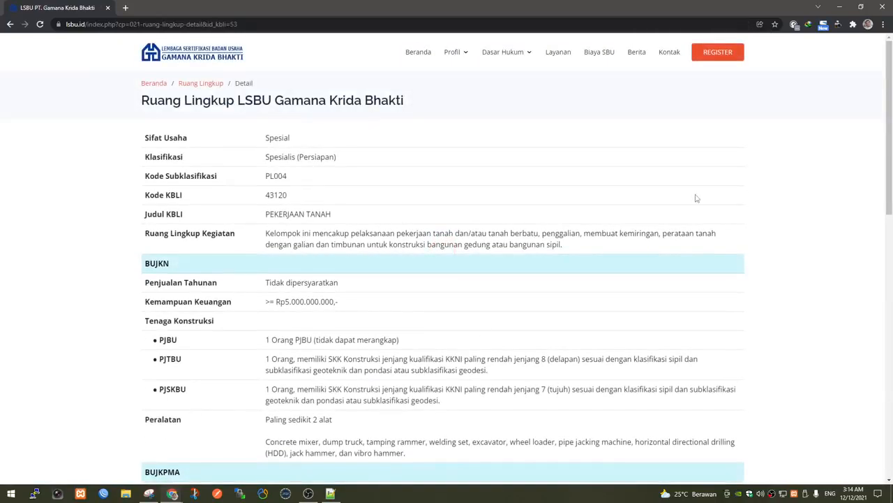
scroll(610, 268, "down", 1)
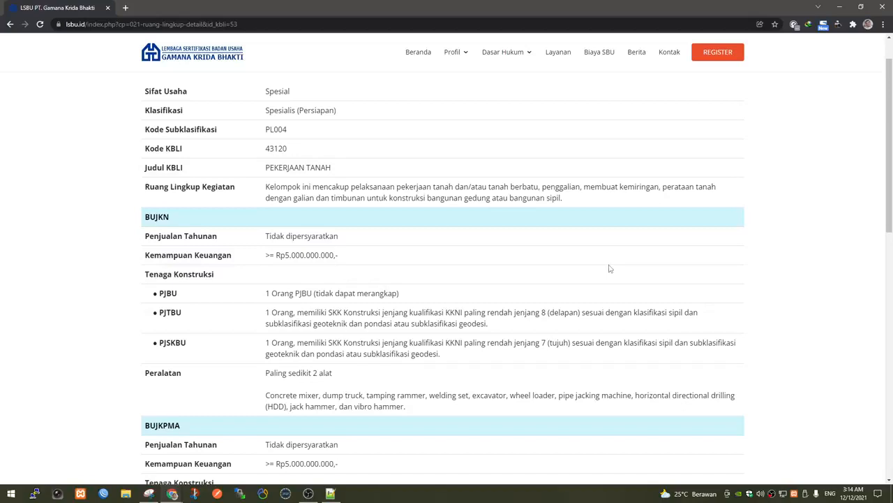
Highlight the PJTBU requirement (SKK level 8, sipil, geoteknik), then move the LSBU window aside.
double_click(543, 312)
double_click(678, 312)
left_click(343, 324)
double_click(343, 323)
key("alt")
left_click_drag(461, 8, 478, 0)
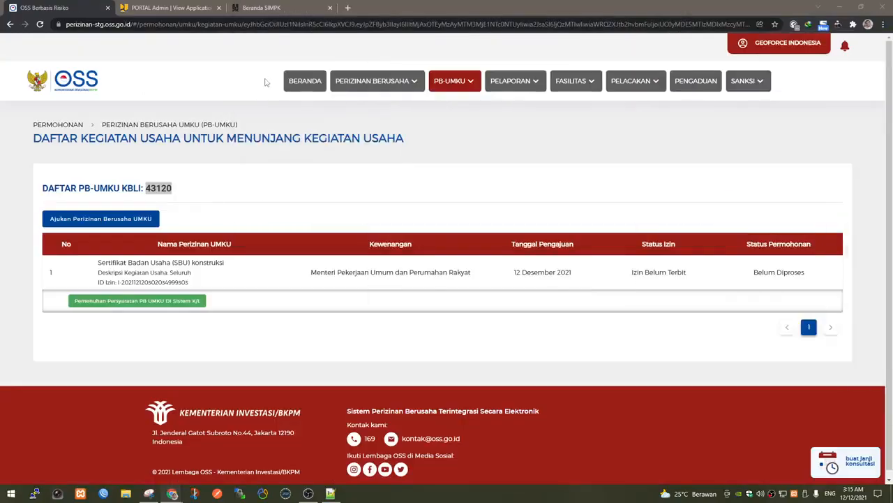
Set the PJTBU SKK to level 8, classification SIPIL, subclassification Geoteknik Dan Pondasi.
left_click(179, 5)
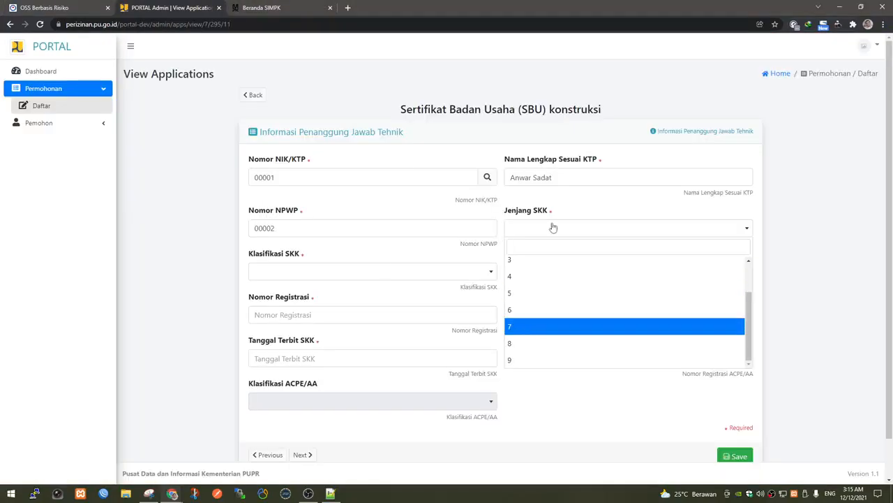
left_click(518, 343)
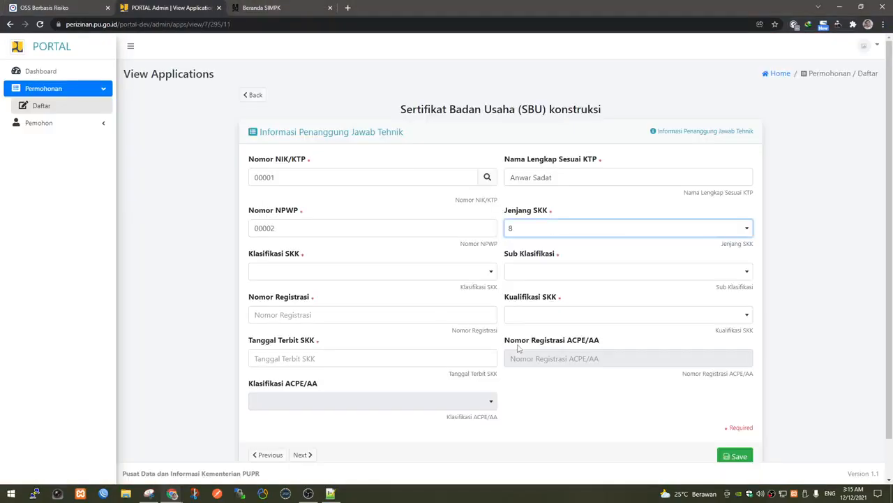
left_click(301, 278)
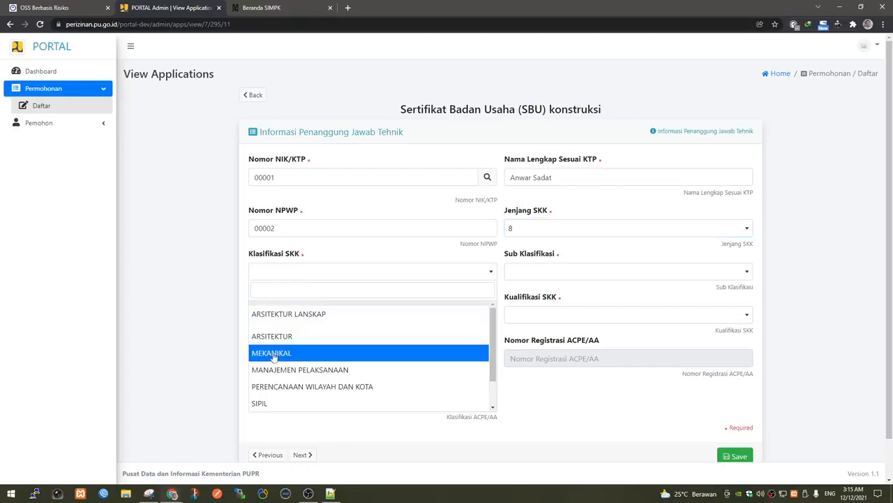
left_click(294, 406)
left_click(543, 273)
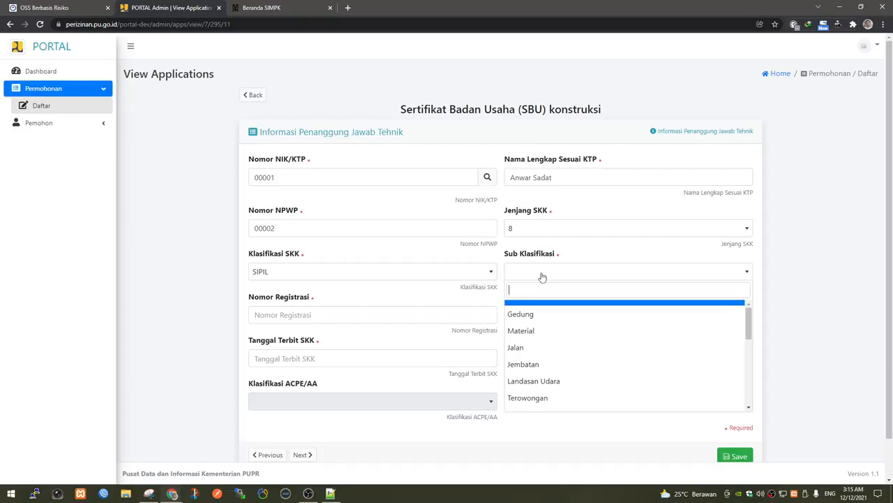
type("ge")
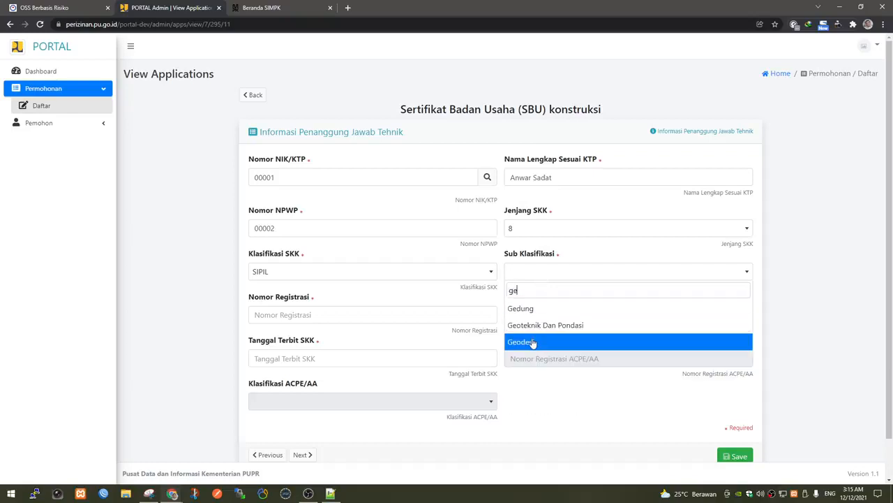
left_click(543, 325)
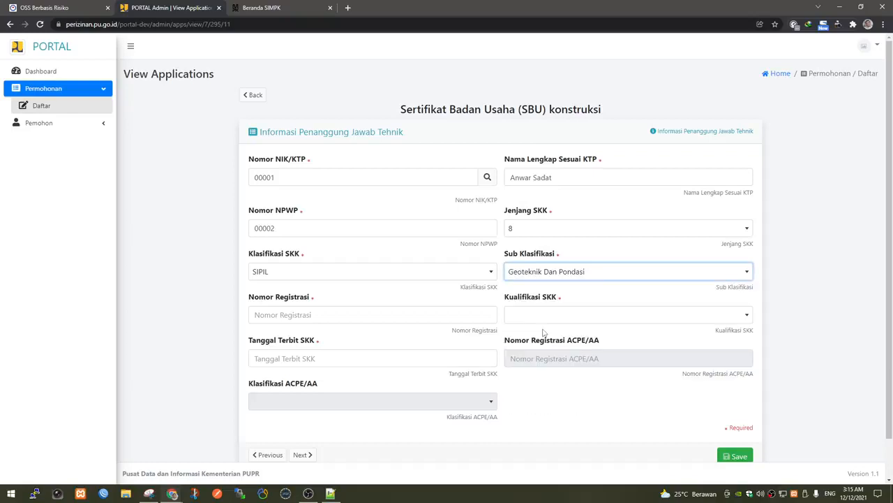
Enter the SKK registration number, qualification Ahli, issue date 1 December 2021, and save.
left_click(368, 315)
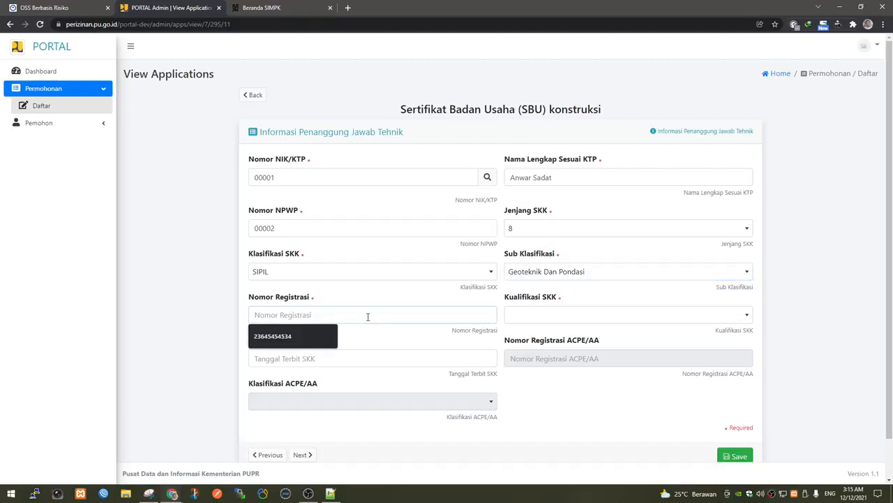
type("RE")
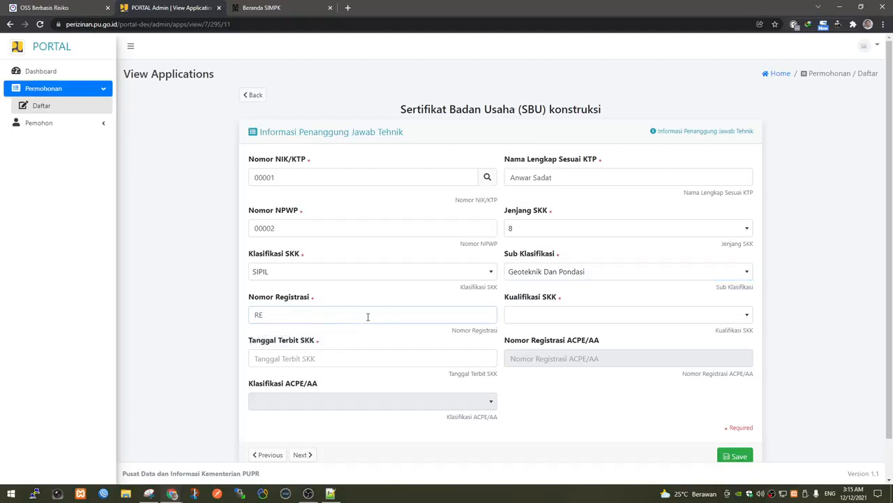
type("G-0001")
left_click(566, 316)
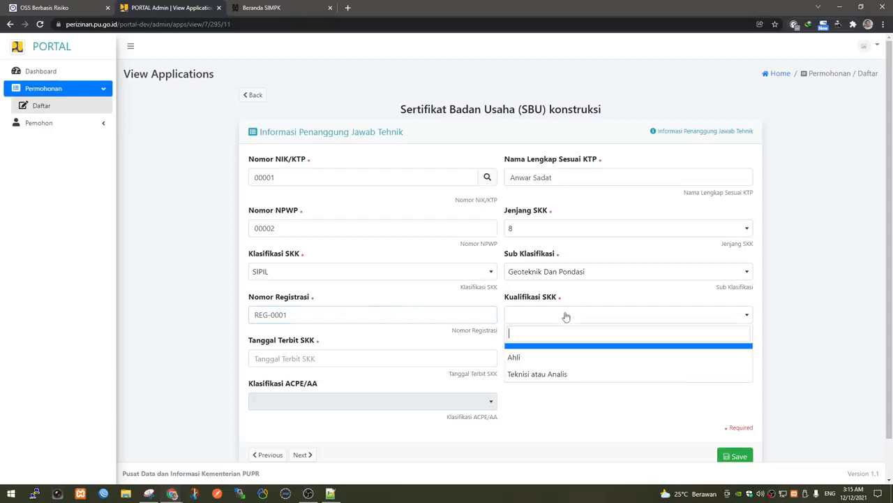
left_click(560, 357)
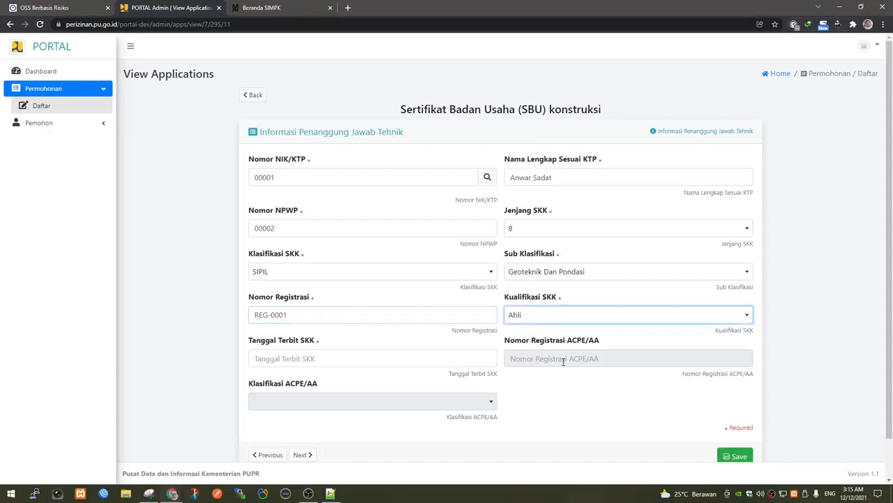
left_click(440, 358)
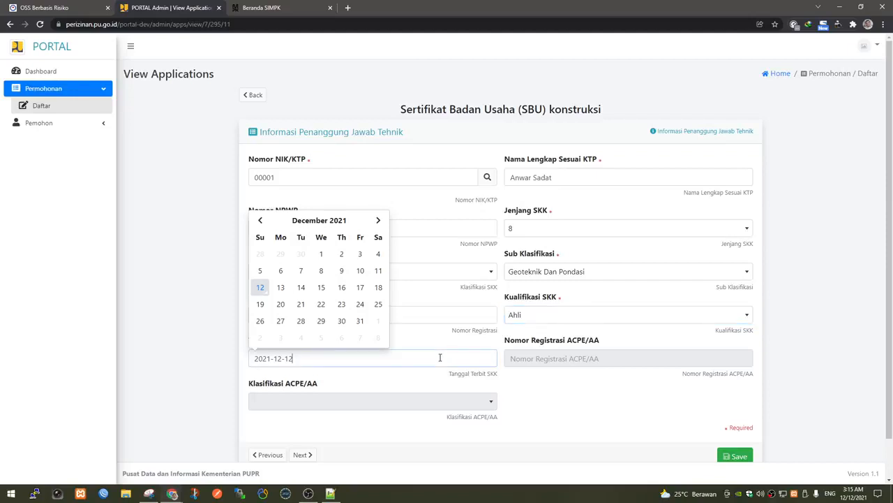
left_click(322, 255)
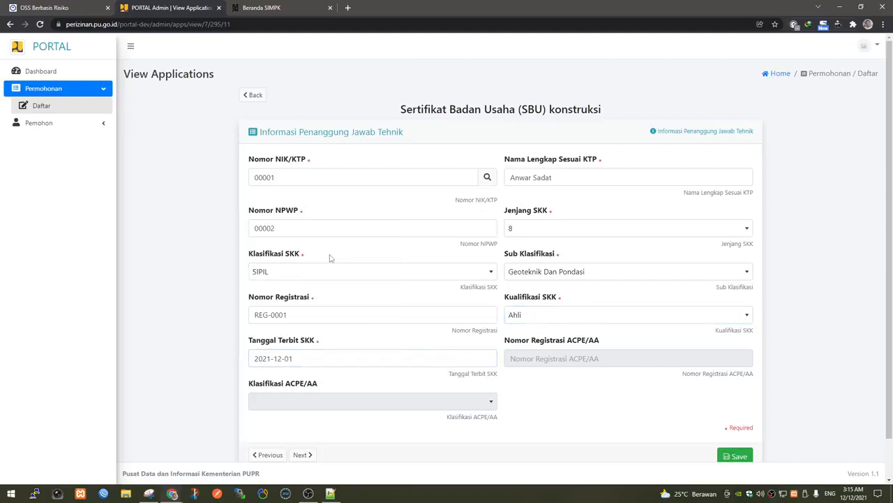
scroll(568, 417, "down", 1)
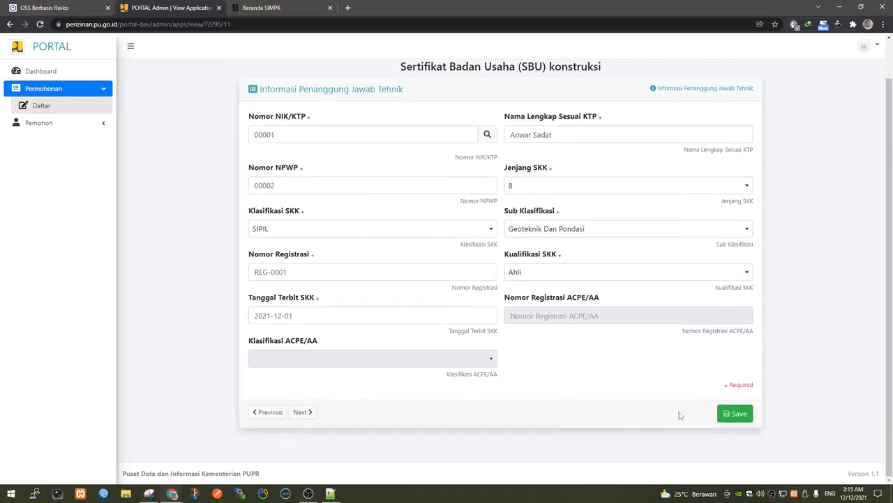
left_click(726, 415)
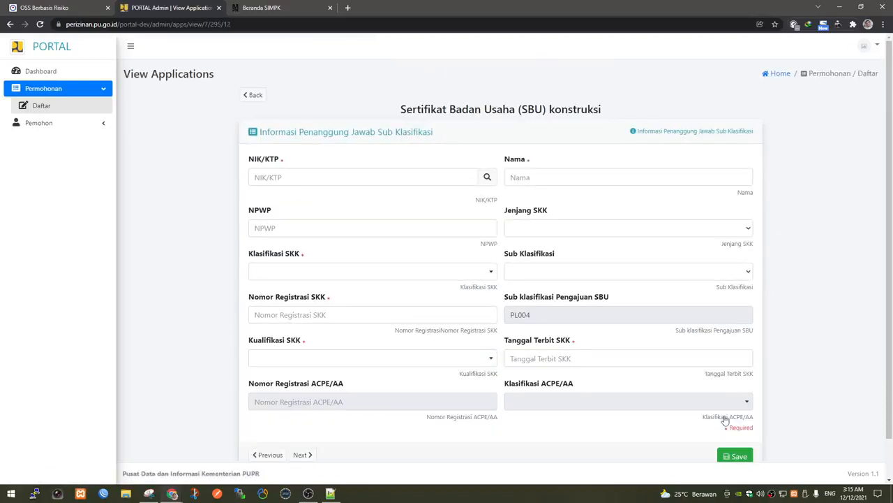
Enter the subclassification person's NIK and verify it.
scroll(638, 405, "down", 1)
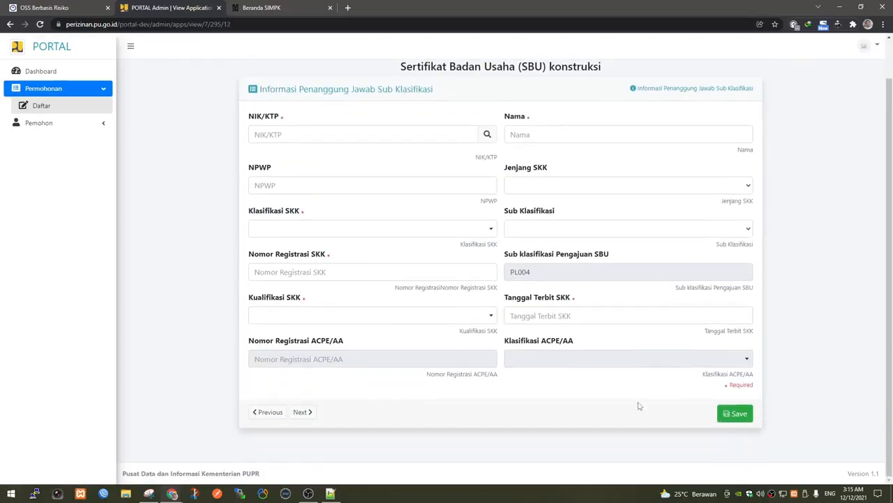
left_click(361, 133)
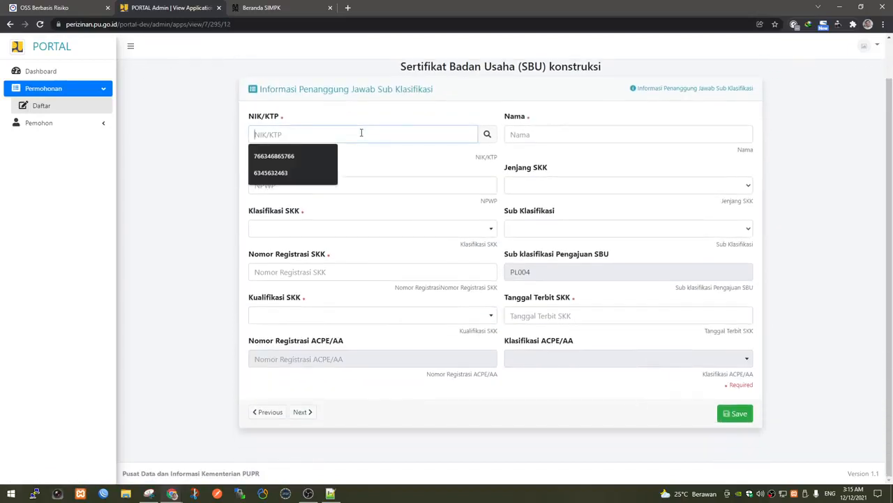
type("00004")
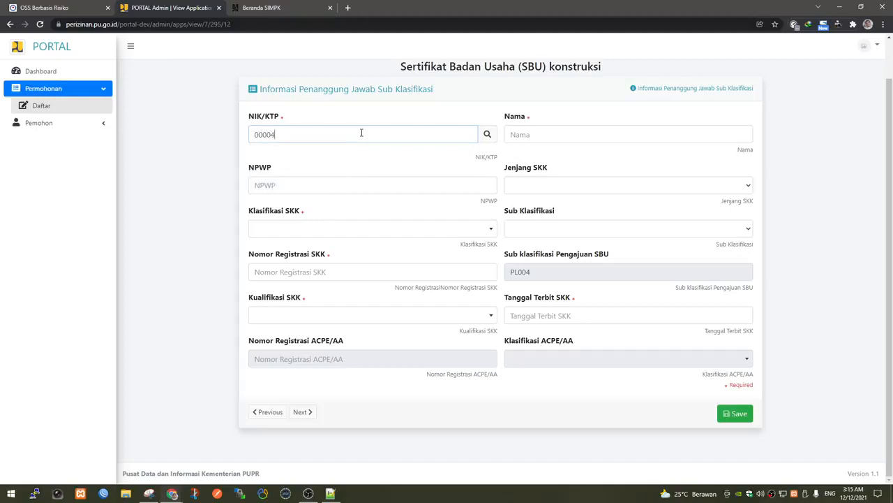
left_click(487, 136)
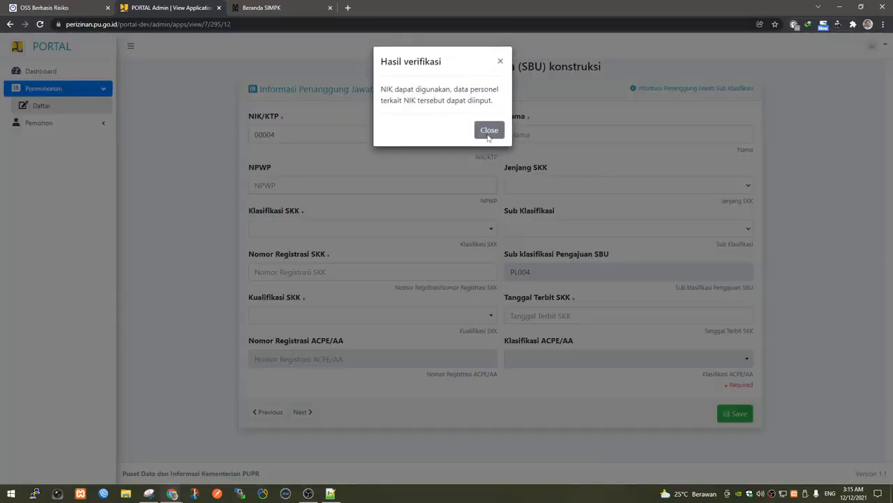
left_click(488, 136)
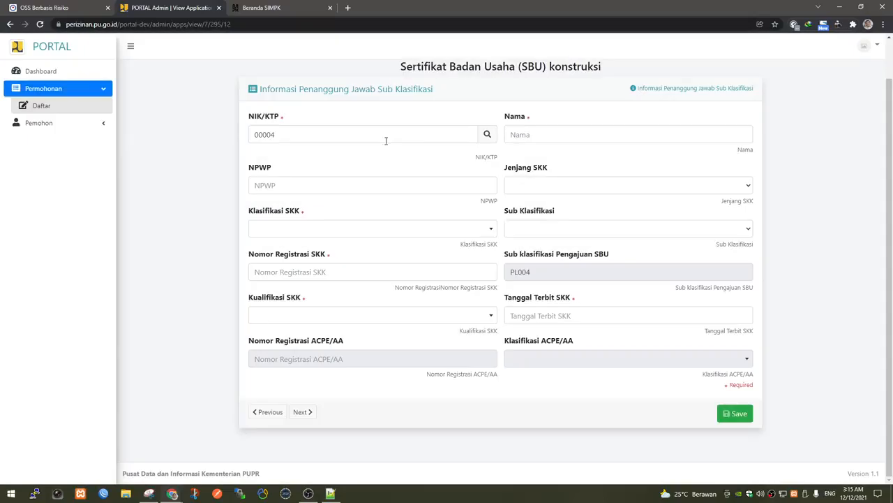
Fill in the person's name and NPWP number.
left_click(547, 132)
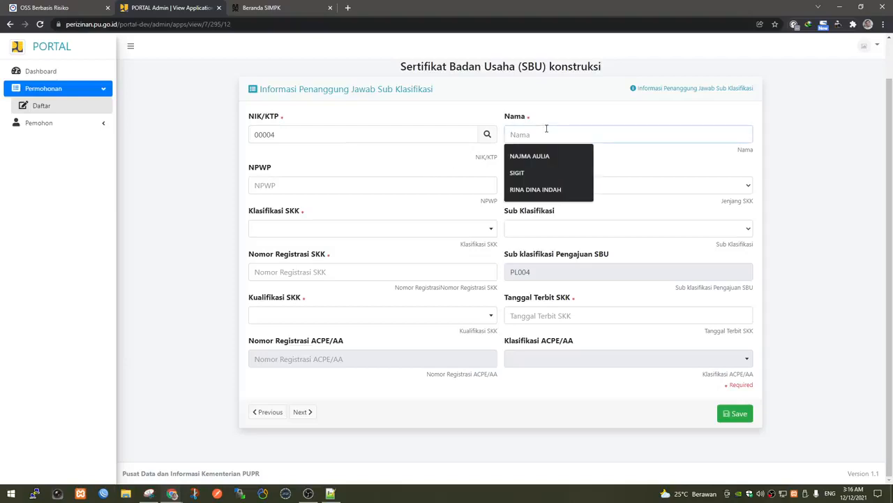
type("Ibra")
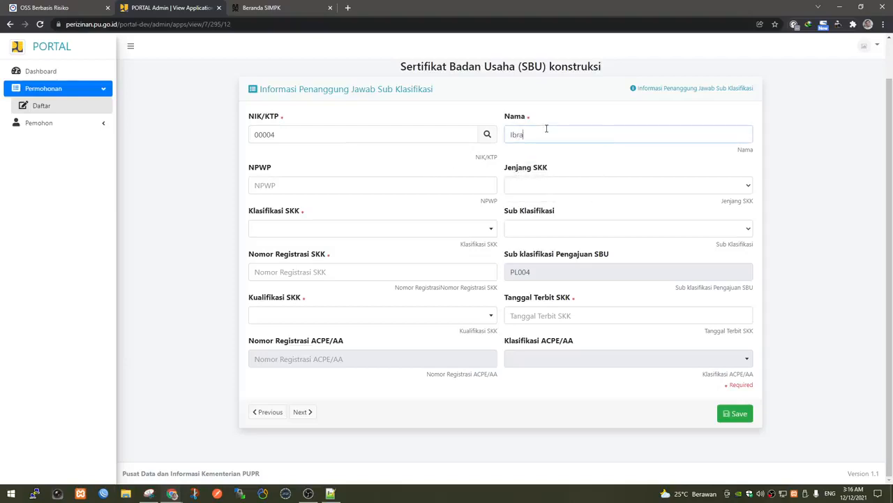
type("him")
left_click(353, 187)
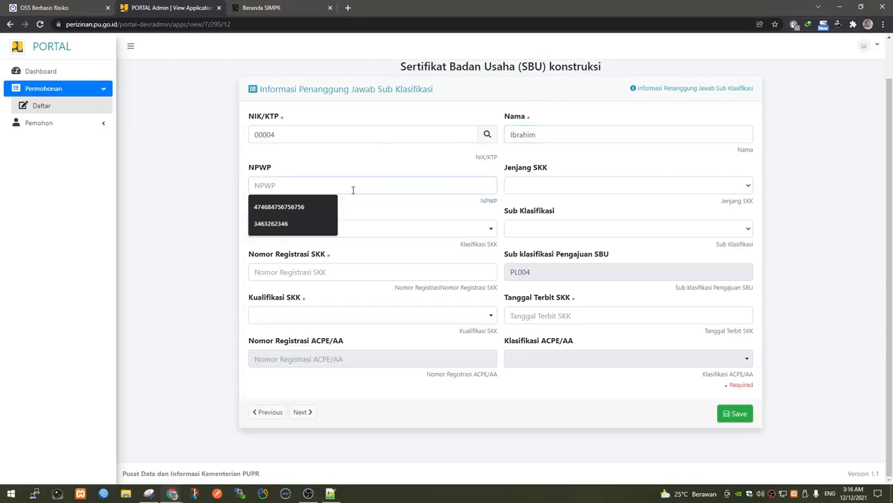
type("0")
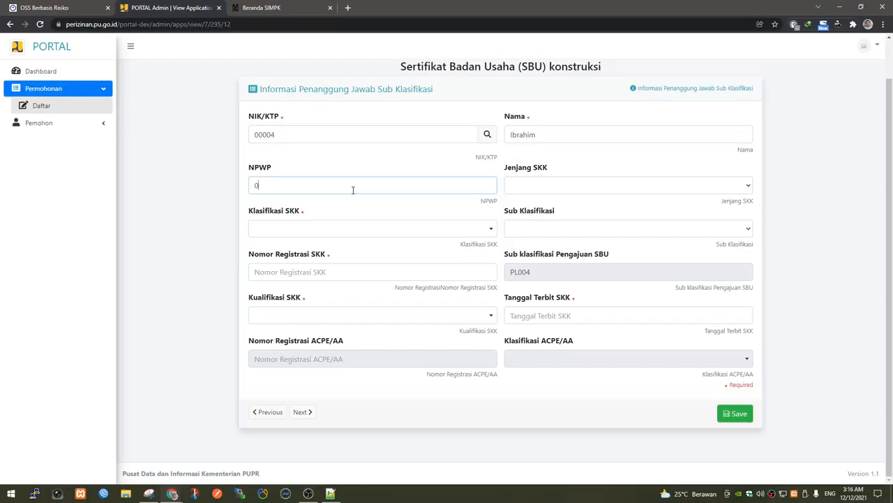
type("00045")
Maximize the LSBU page and scroll to its Tenaga Konstruksi SKK level requirements.
left_click(593, 184)
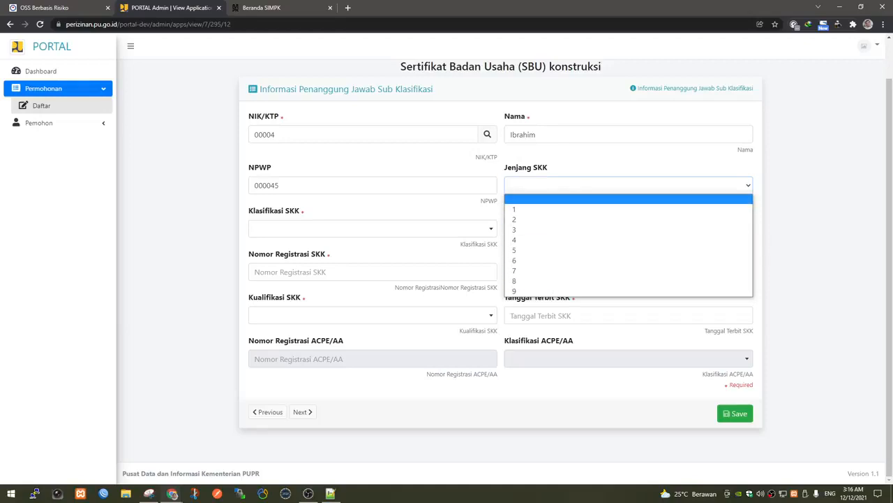
left_click_drag(892, 143, 536, 143)
double_click(536, 143)
scroll(349, 202, "down", 4)
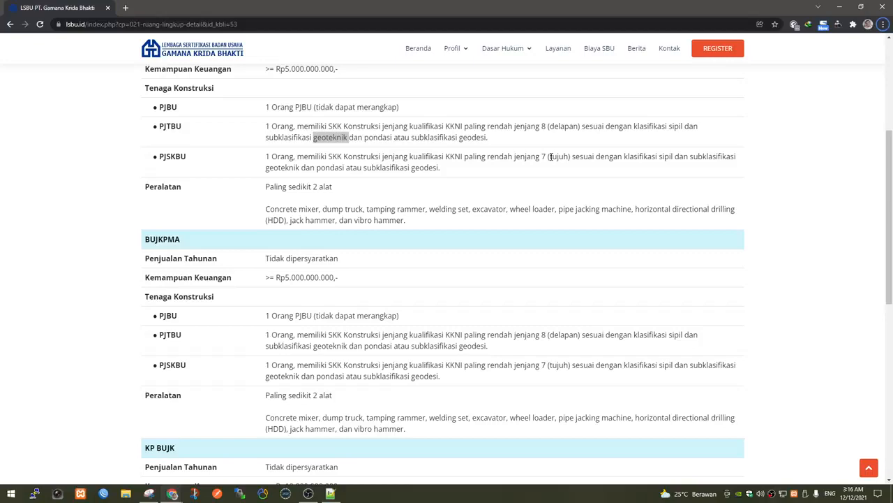
Restore the LSBU window so the PL004 Penanggung Jawab Sub Klasifikasi form shows.
left_click_drag(577, 4, 892, 132)
Set the PJSKBU SKK to level 7, classification SIPIL, subclassification Geoteknik Dan Pondasi.
left_click(534, 189)
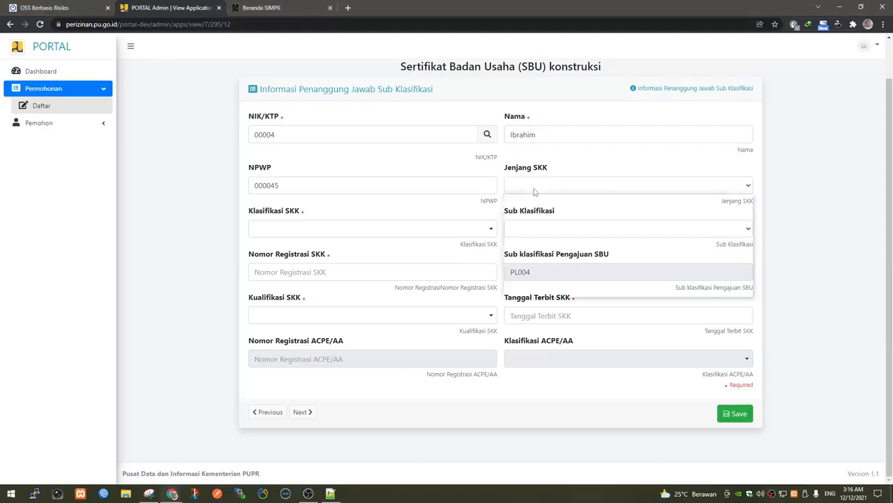
left_click(536, 271)
left_click(356, 236)
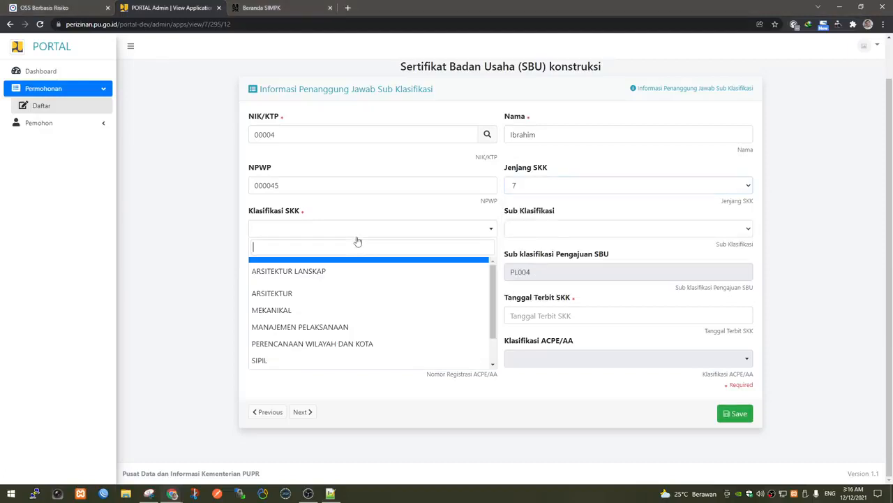
left_click(314, 360)
left_click(555, 228)
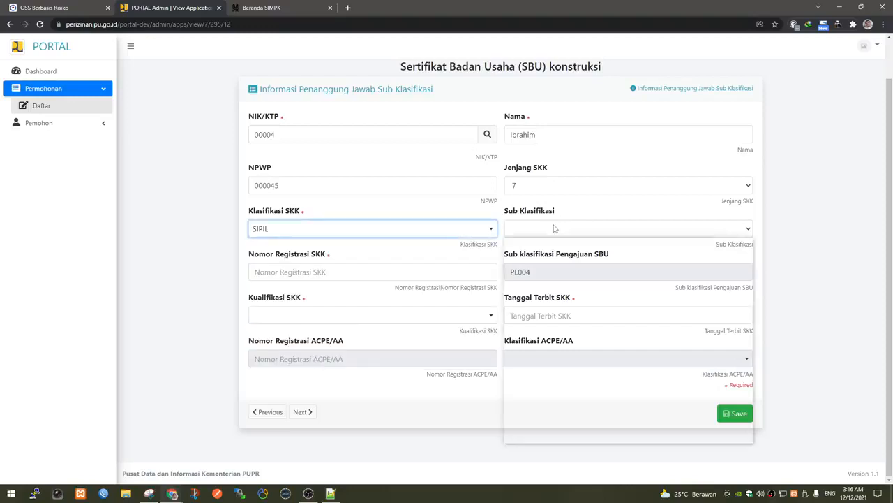
key("Down")
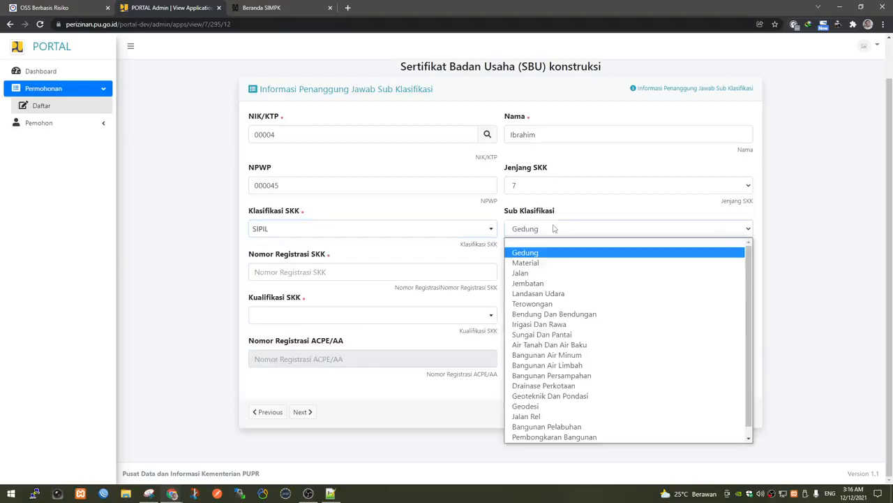
key("g")
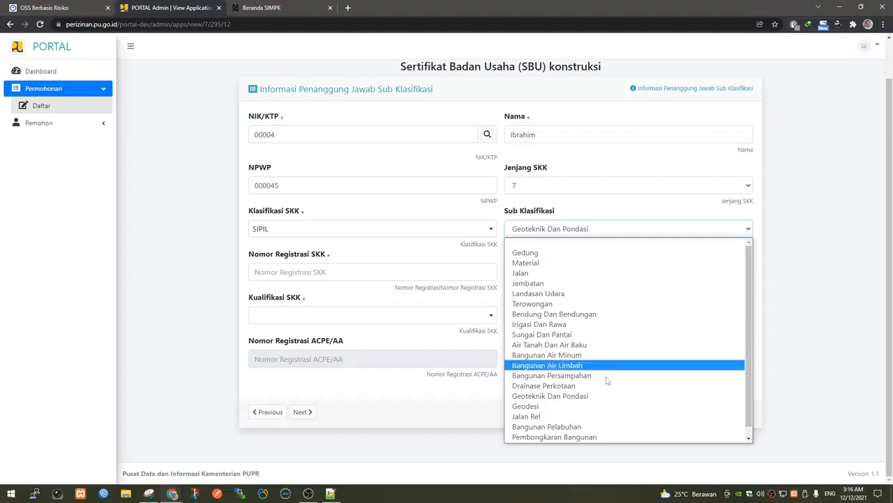
left_click(573, 396)
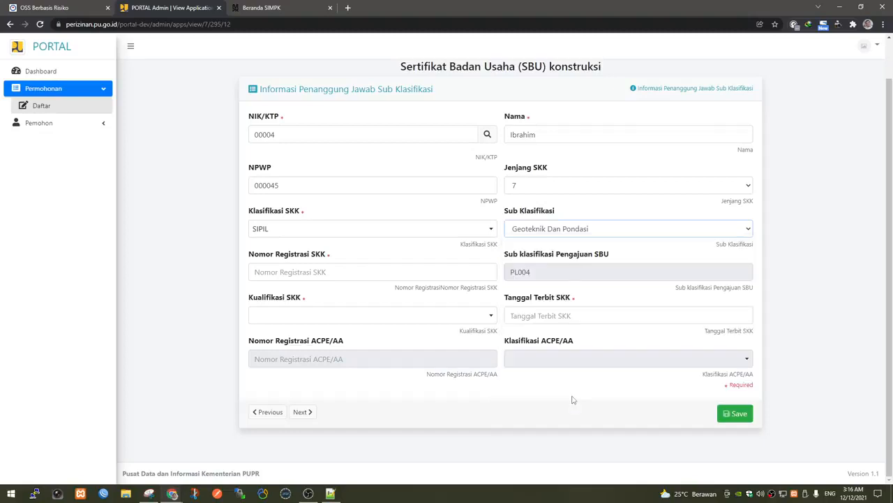
Enter the SKK registration number, qualification Ahli, issue date 1 December 2021, and save.
left_click(380, 271)
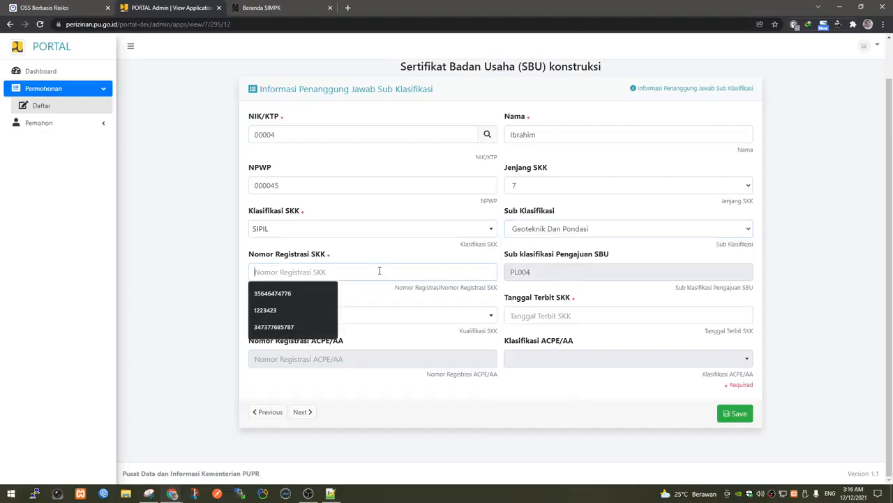
type("SKK")
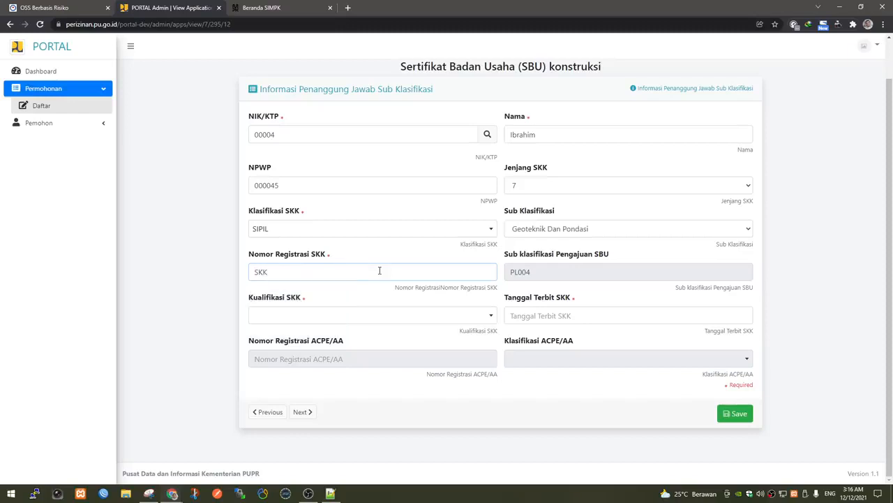
type("-0009")
left_click(375, 316)
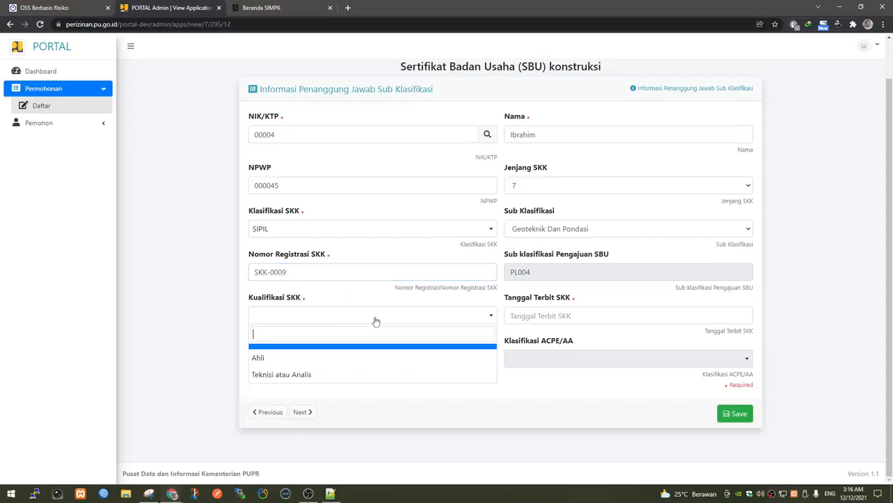
left_click(342, 356)
left_click(554, 314)
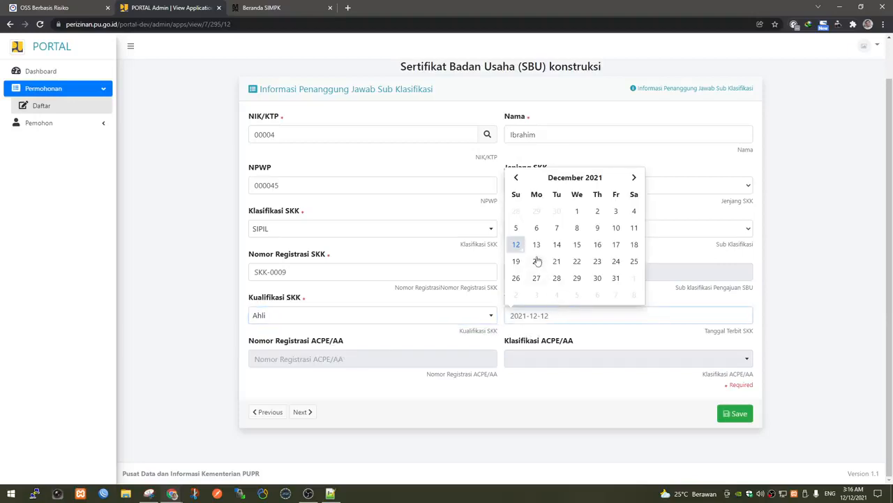
left_click(577, 211)
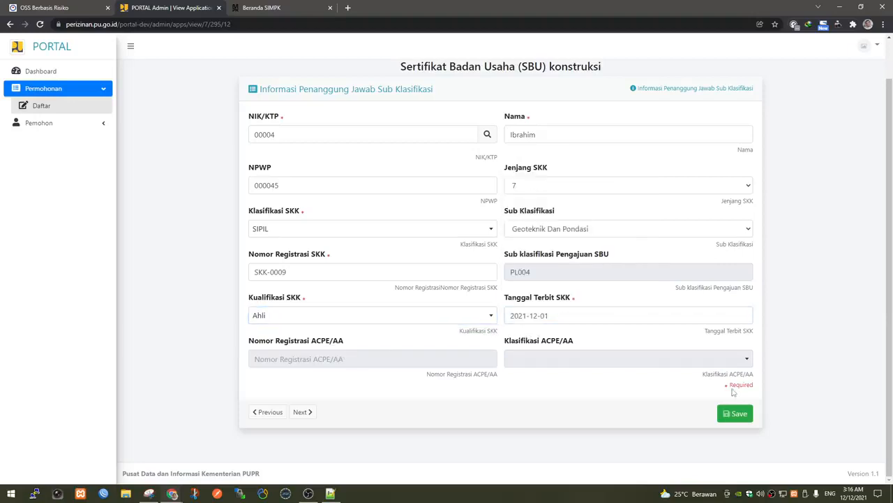
left_click(735, 413)
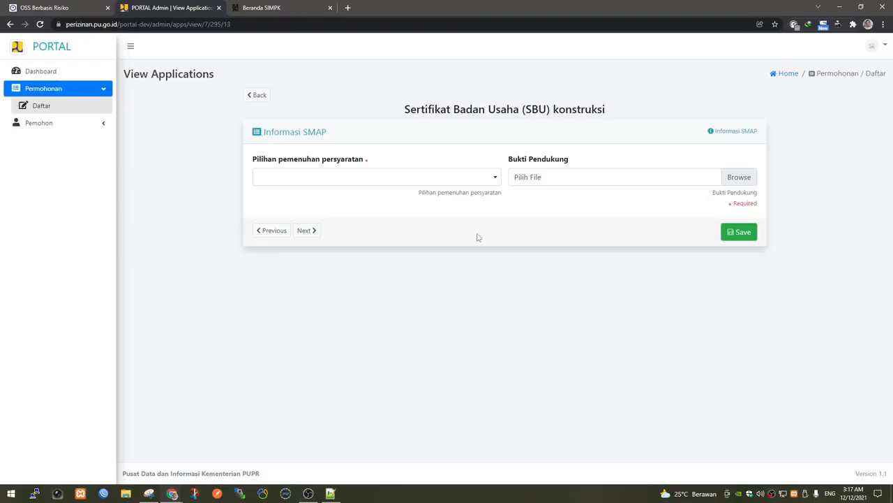
Choose Surat Pernyataan Komitmen for SMAP, attach 31-PERNYATAAN-SMAP.pdf from GEOFORCE, and save.
left_click(474, 183)
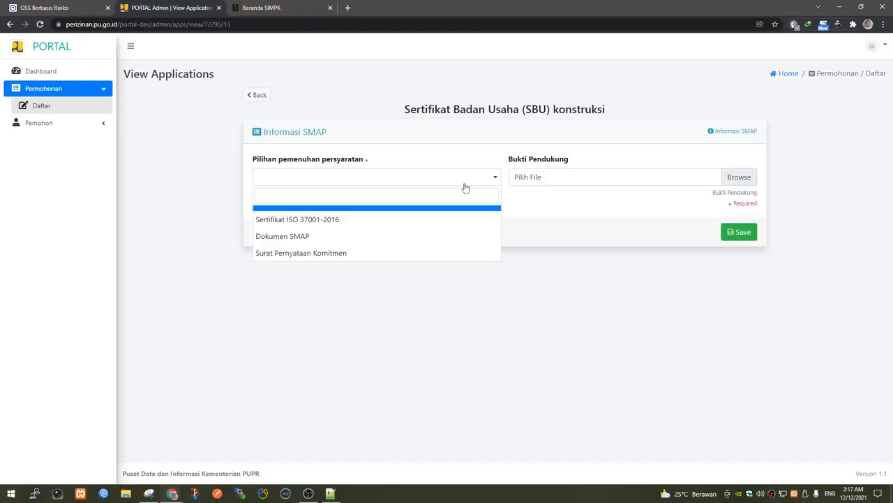
left_click(375, 255)
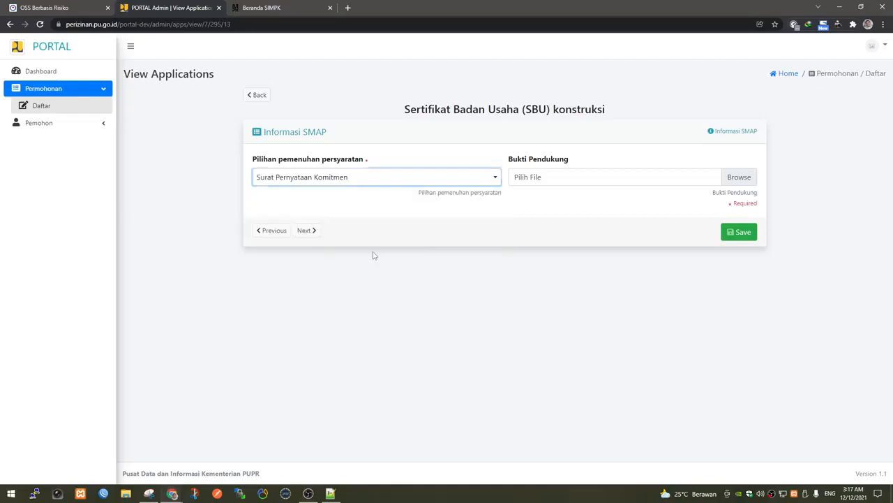
left_click(739, 177)
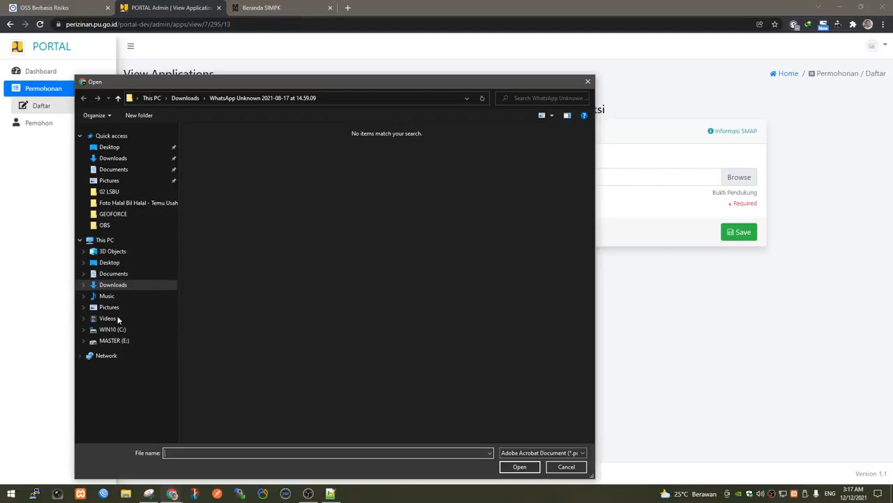
left_click(118, 98)
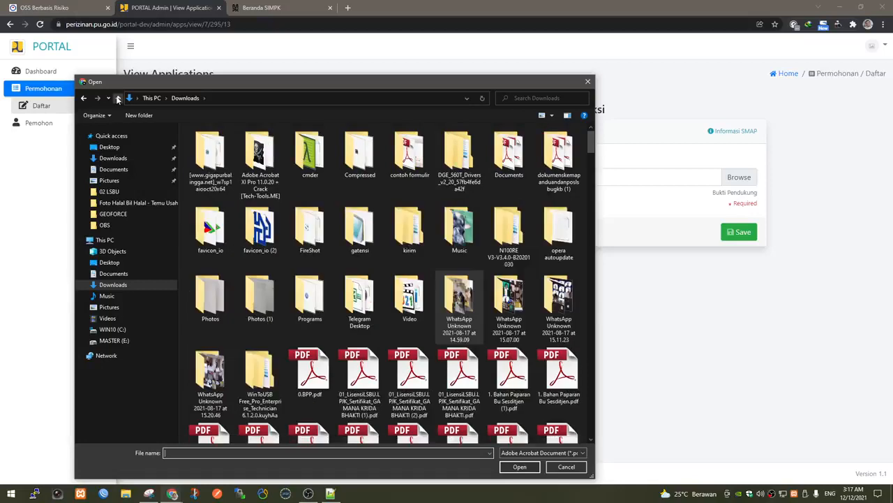
left_click(118, 98)
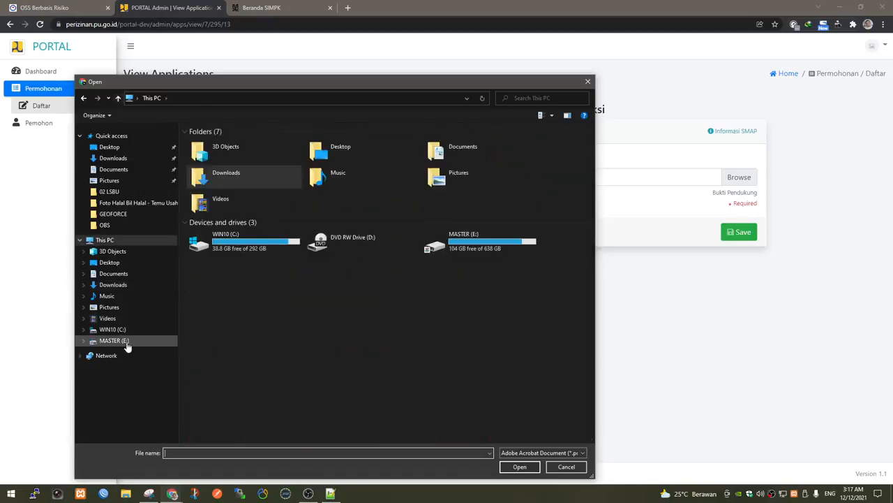
left_click(126, 218)
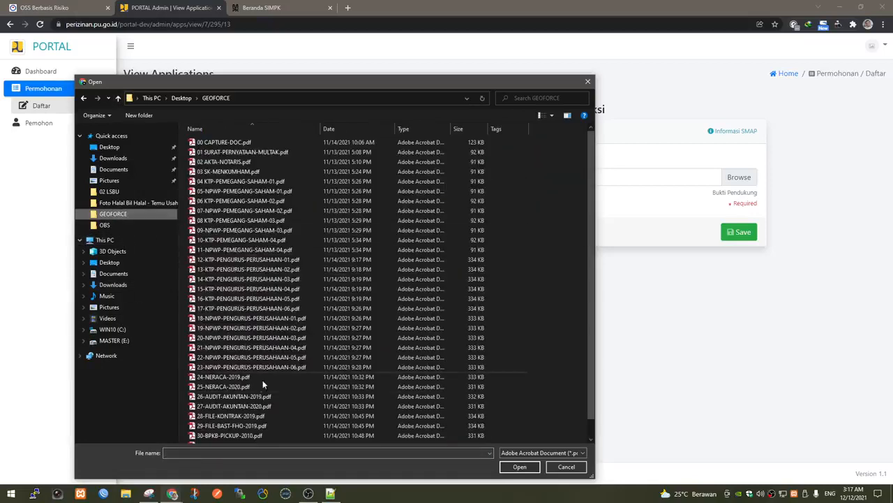
scroll(262, 380, "down", 2)
double_click(266, 427)
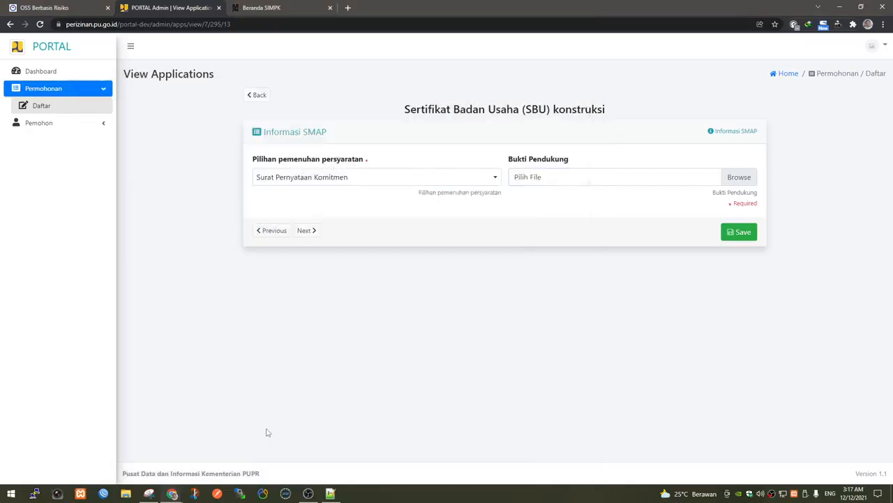
left_click(749, 232)
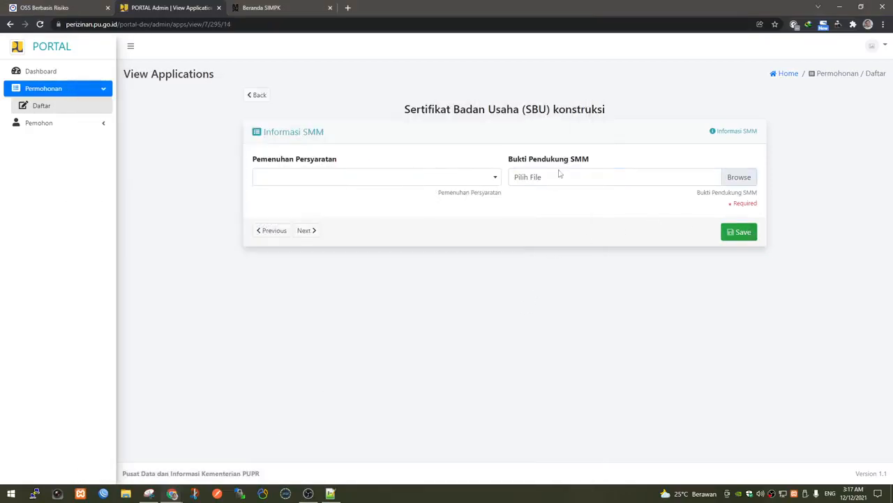
Choose Surat Pernyataan Komitmen for SMM, attach 32-PERNYATAAN-SMM.pdf, and save.
left_click(465, 179)
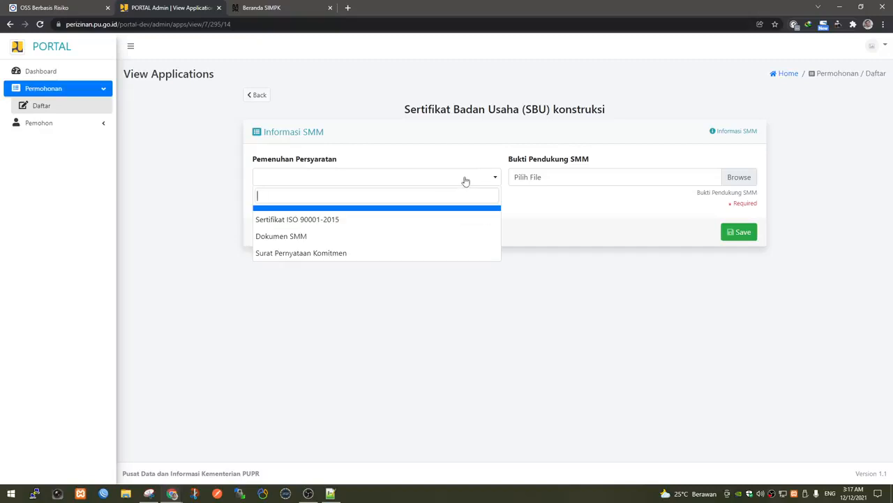
left_click(346, 256)
left_click(740, 176)
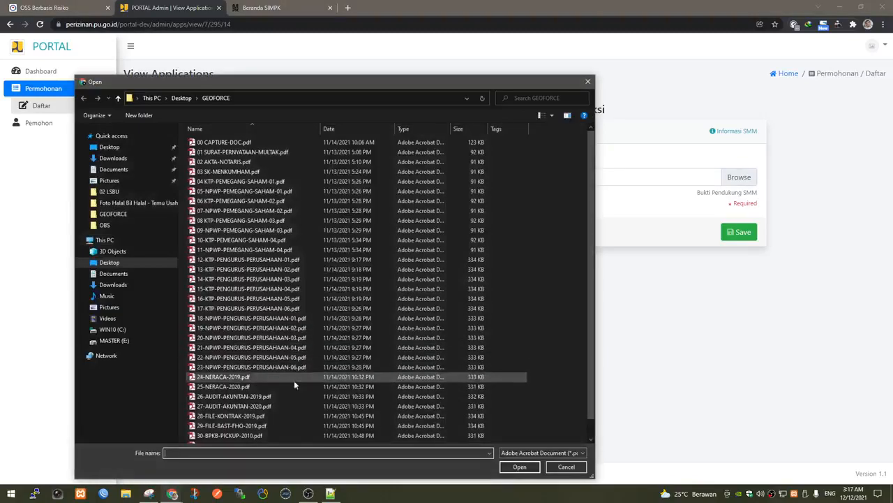
scroll(286, 385, "down", 1)
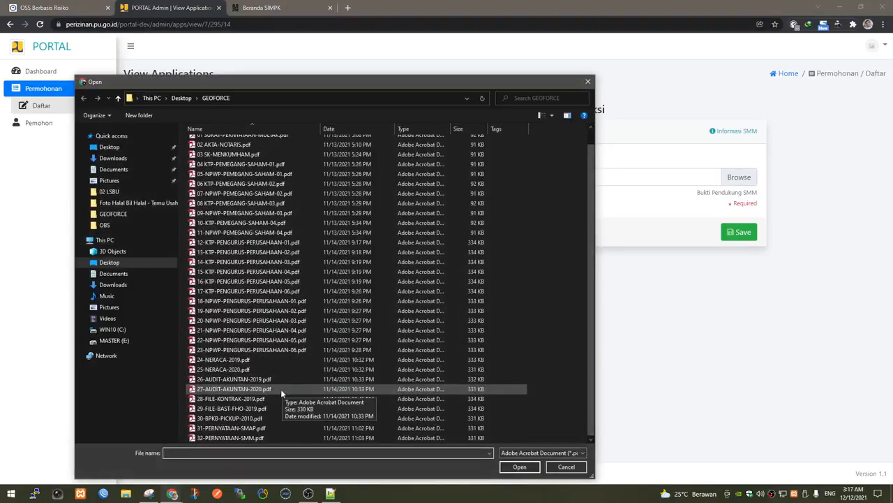
double_click(286, 437)
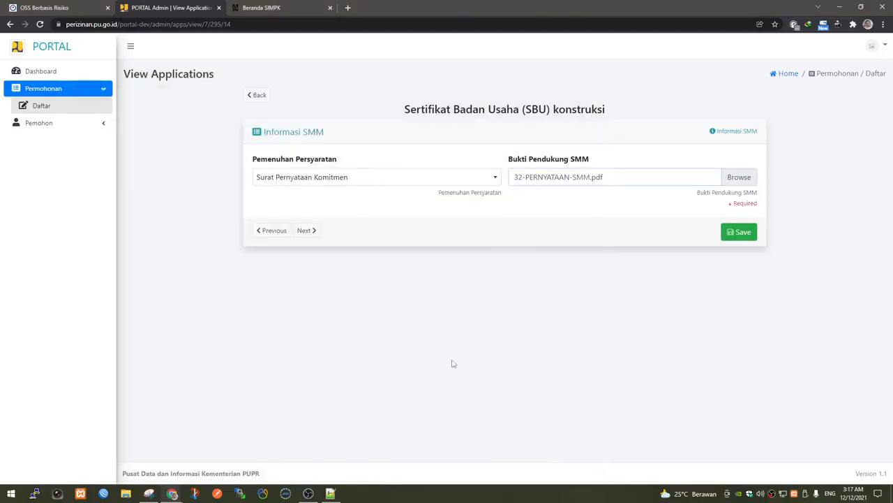
left_click(743, 235)
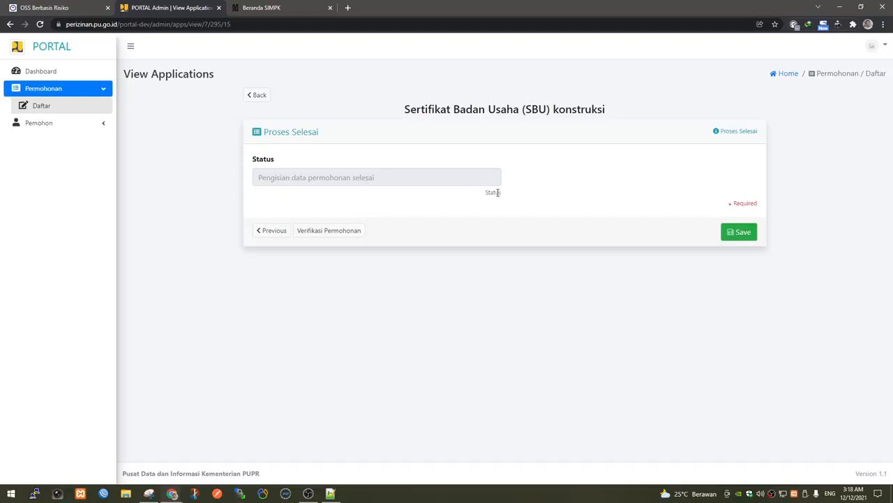
Run Verifikasi Permohonan, close the Hasil Verifikasi result, and save to complete the application.
left_click(348, 234)
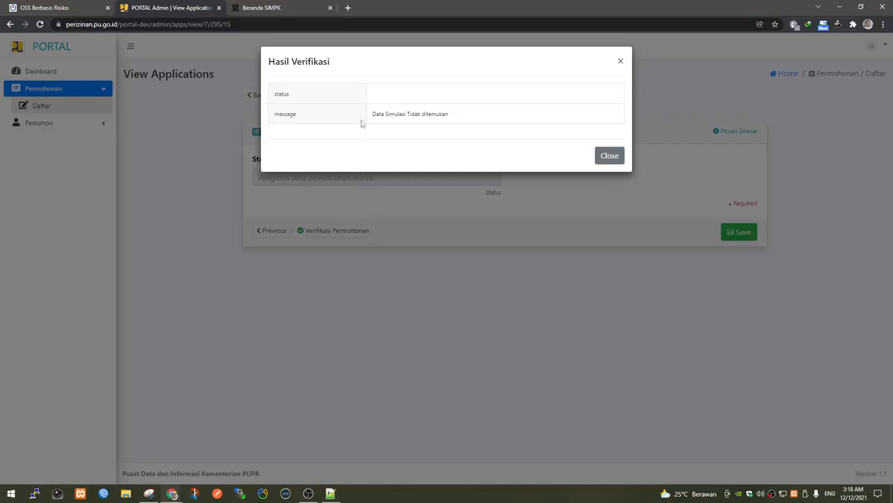
left_click(609, 157)
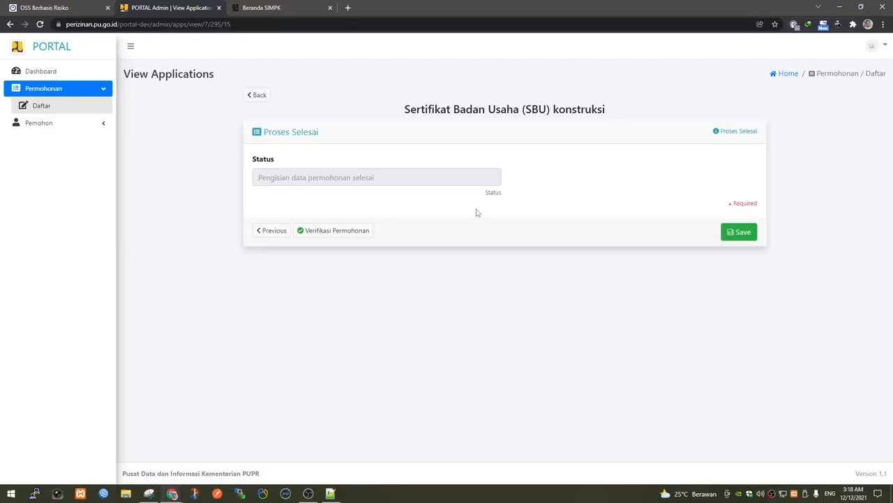
left_click(738, 232)
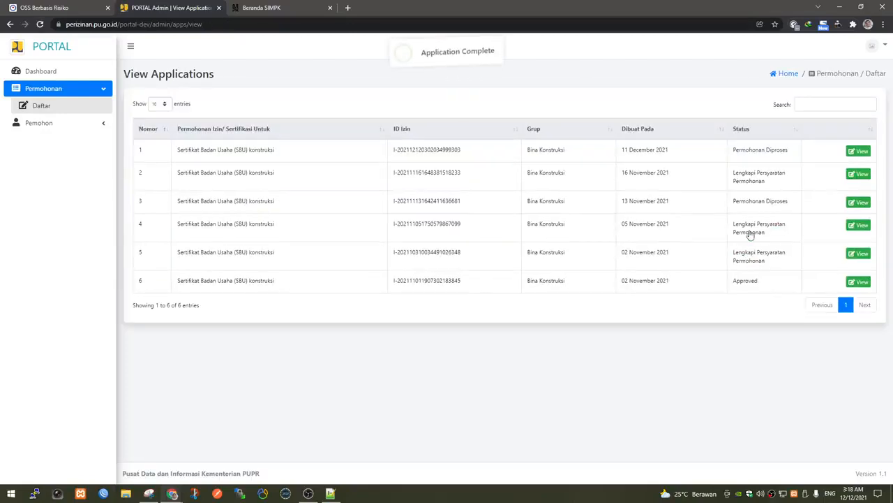